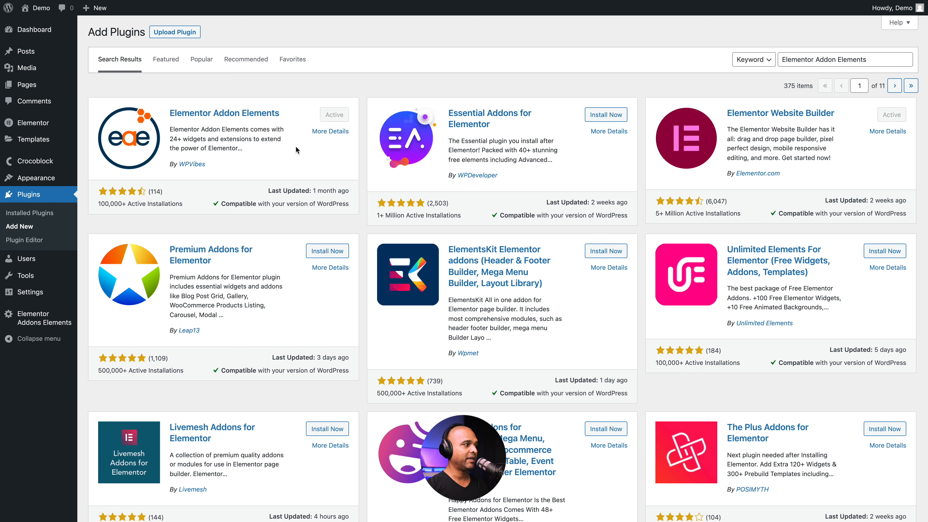
Step: In the Elementor Addons Elements settings, keep only the Wrapper Link element enabled and save the changes
mouse_move(36, 318)
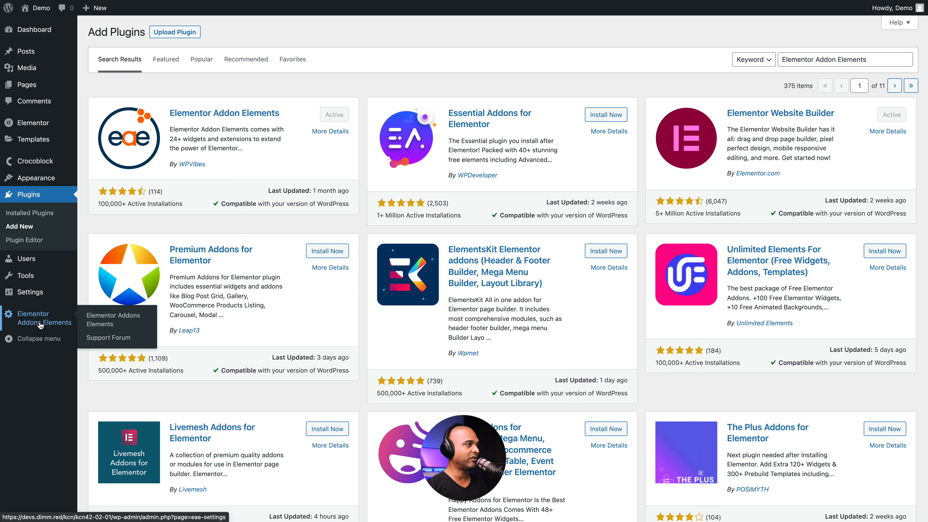
left_click(100, 326)
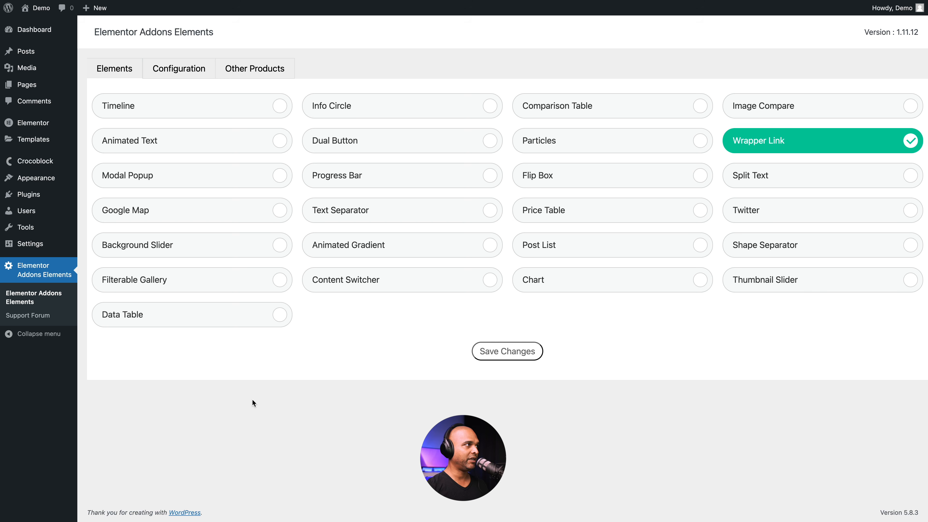
left_click(271, 110)
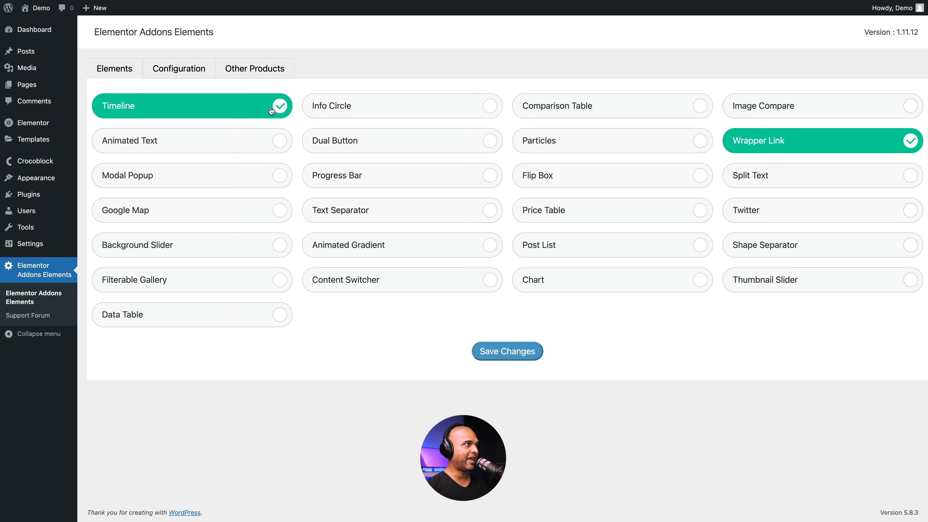
left_click(277, 108)
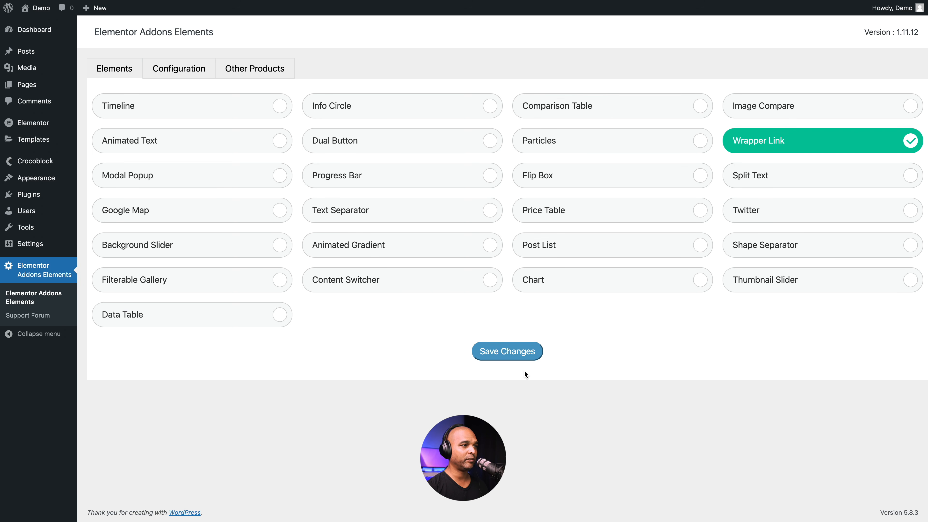
left_click(506, 355)
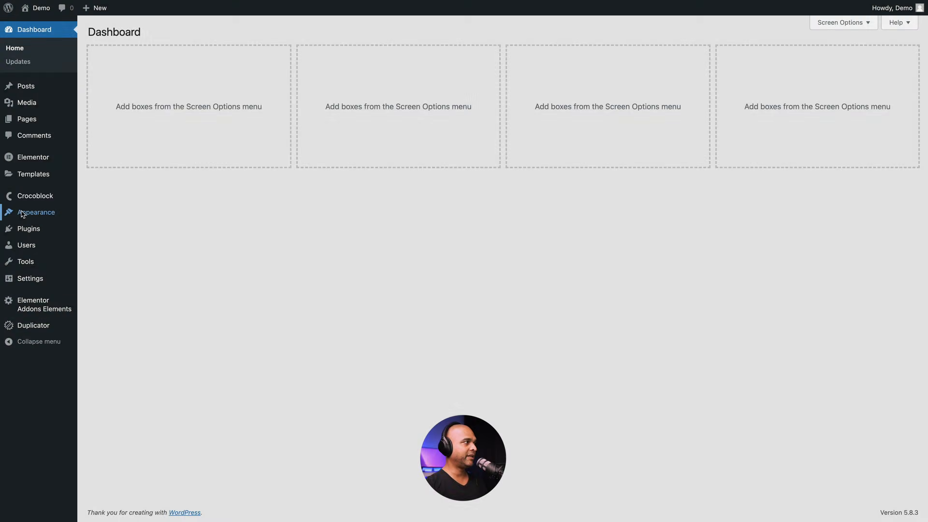
Step: Open the site's navigation menu editor and check the name of the Main Menu
mouse_move(13, 212)
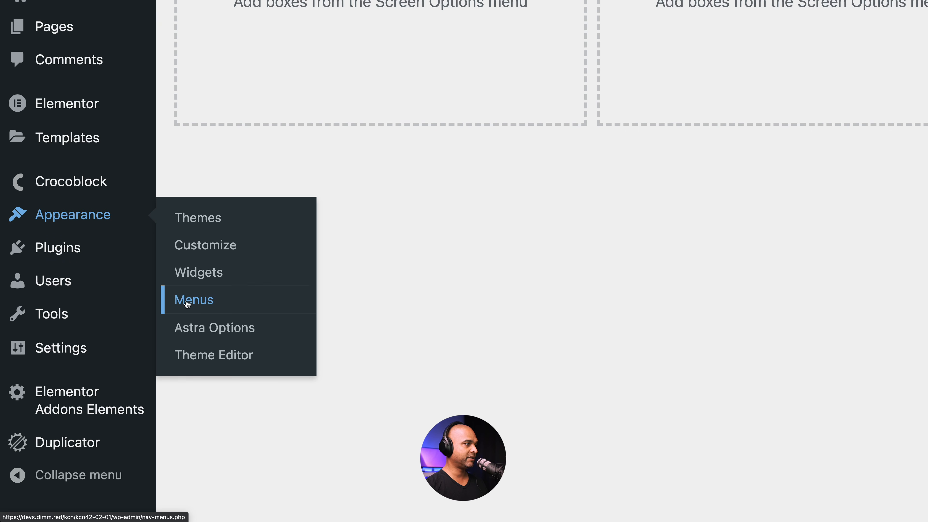
left_click(187, 303)
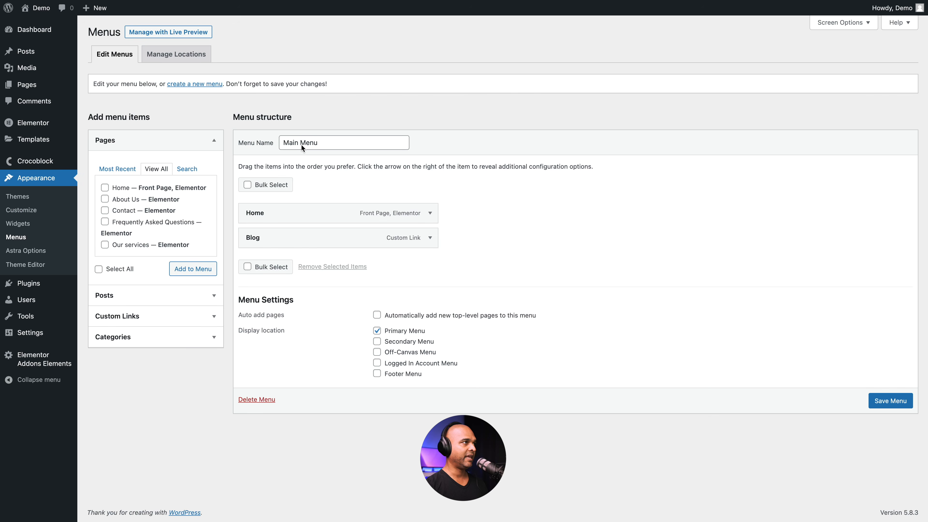
double_click(300, 143)
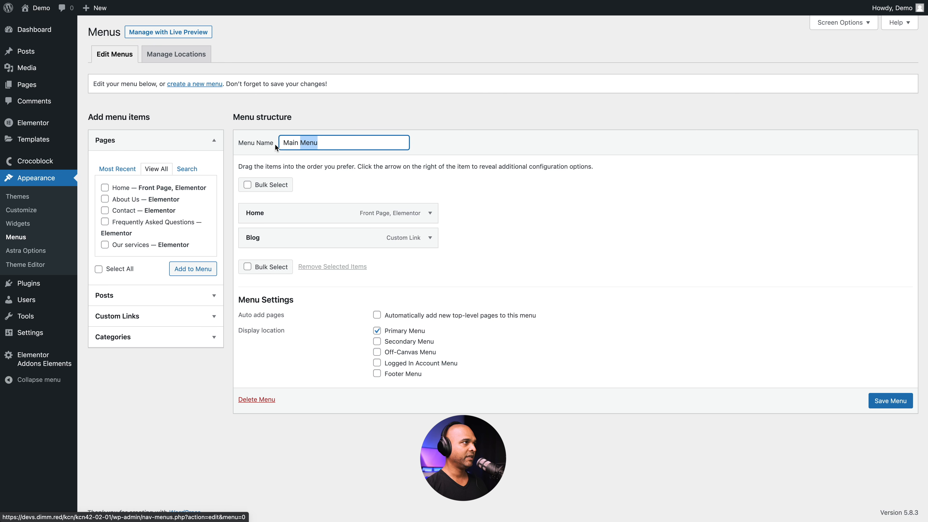
double_click(287, 144)
left_click(296, 143)
double_click(296, 143)
left_click(317, 144)
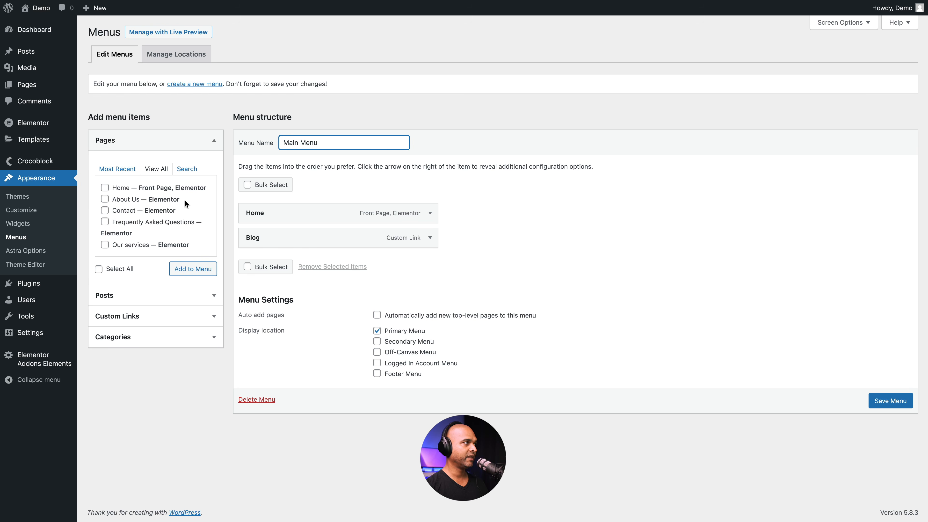
Step: Try out the About Us page as a Main Menu item, remove it again and save the menu
left_click(152, 174)
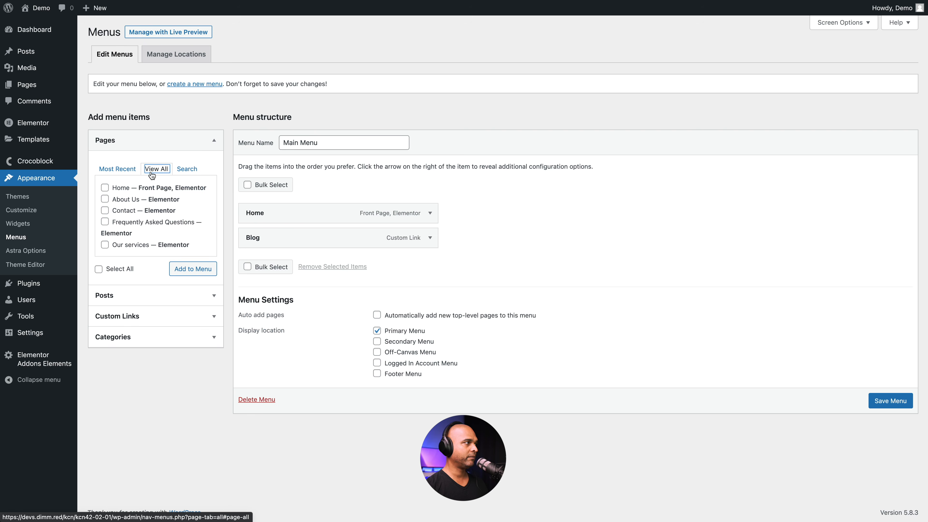
left_click(105, 199)
left_click(187, 270)
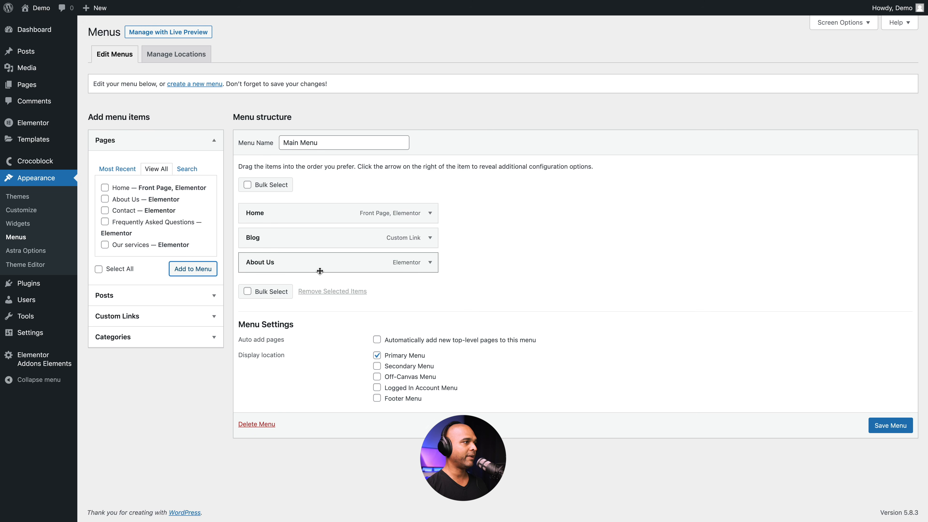
left_click(429, 263)
scroll(373, 274, "down", 1)
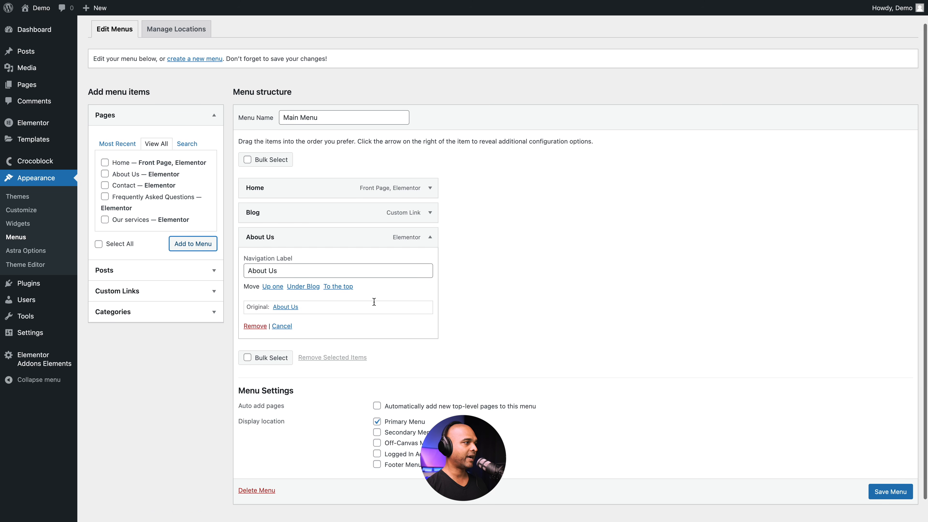
left_click(252, 322)
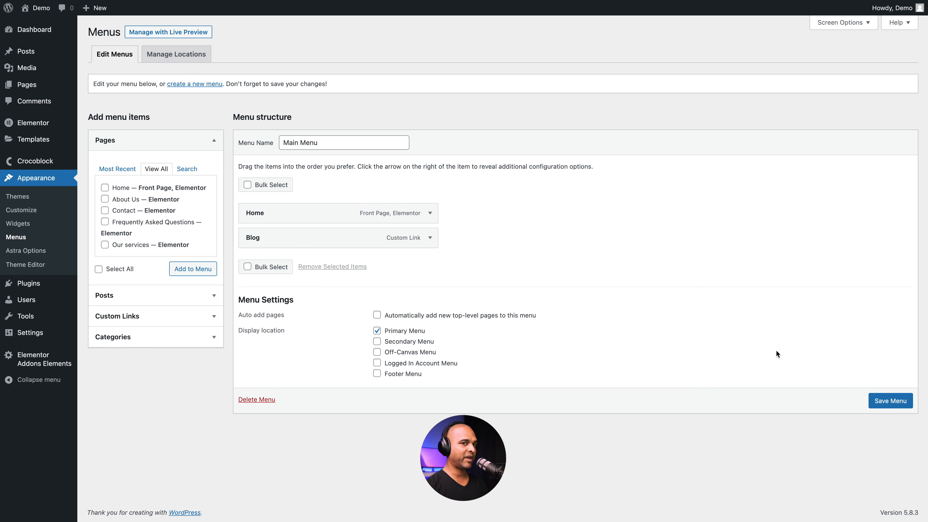
left_click(873, 404)
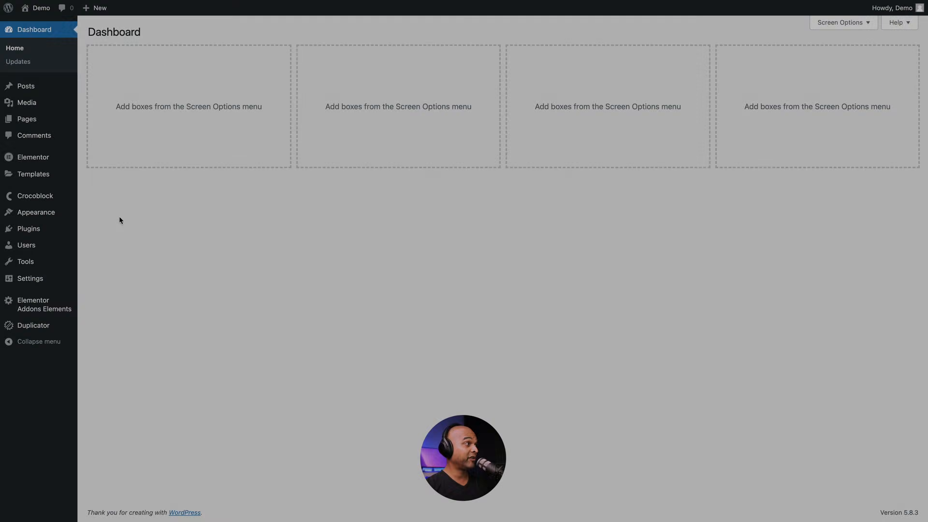
Step: Create a new Elementor popup template named POPUP
mouse_move(36, 176)
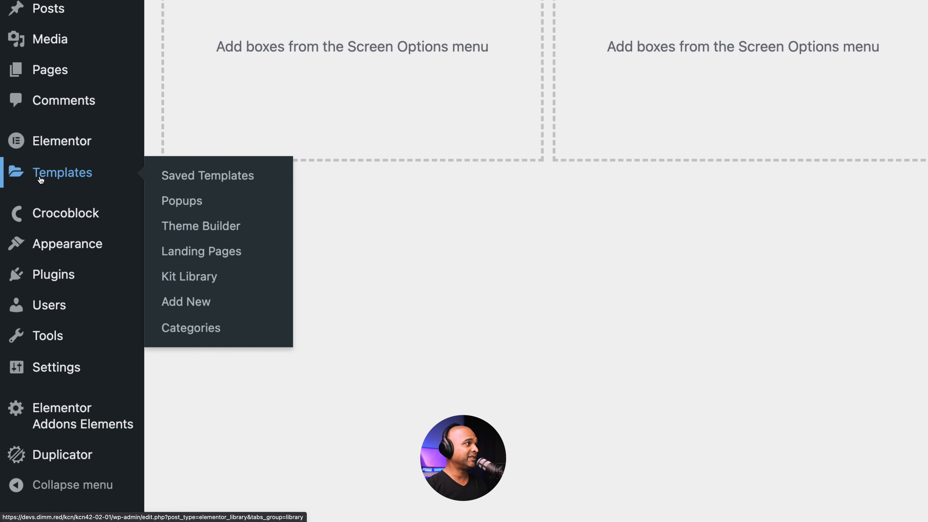
left_click(167, 209)
left_click(478, 227)
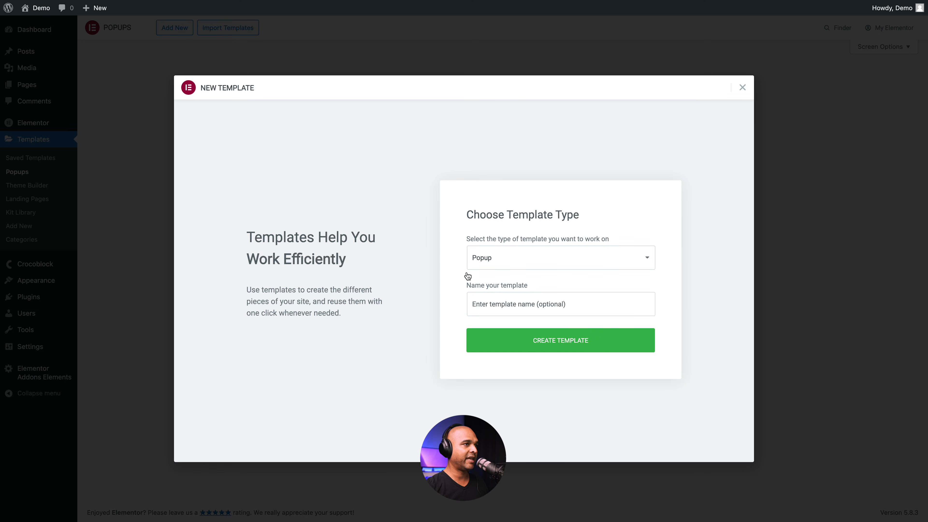
left_click(473, 307)
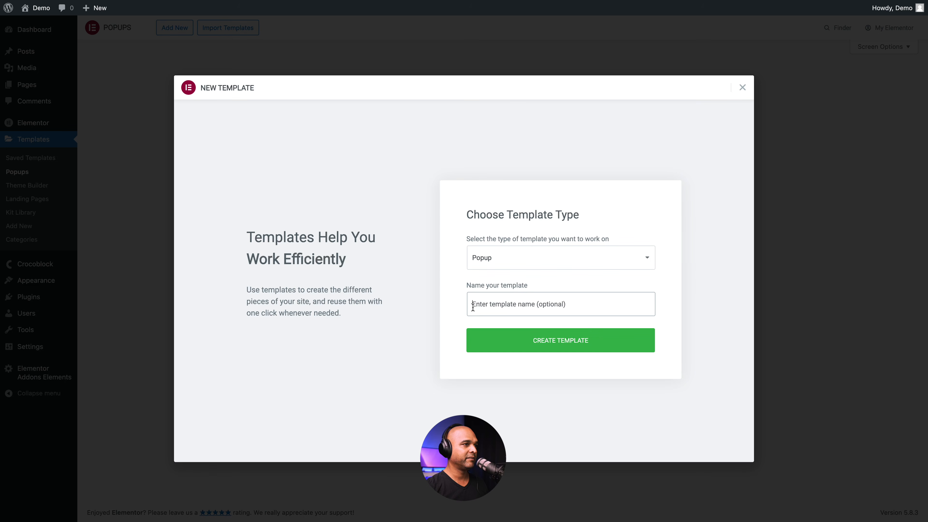
type("POPUP")
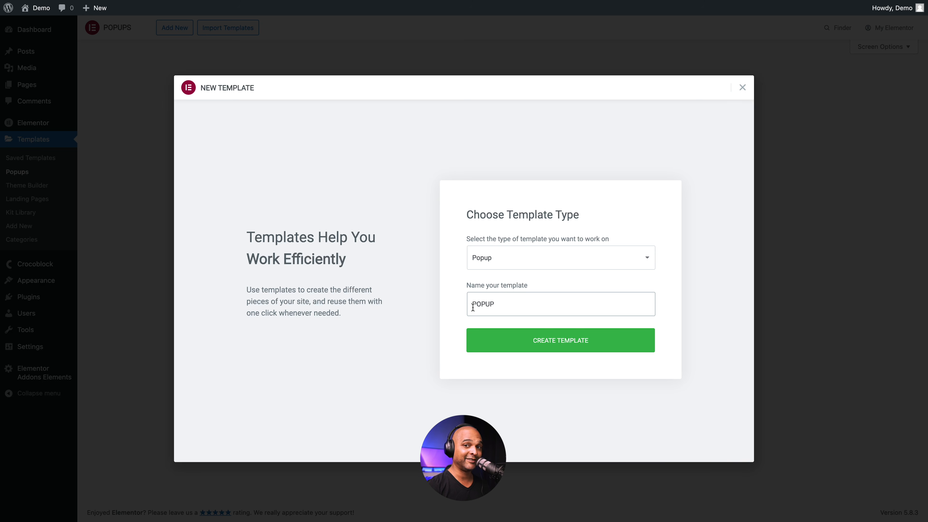
left_click(538, 349)
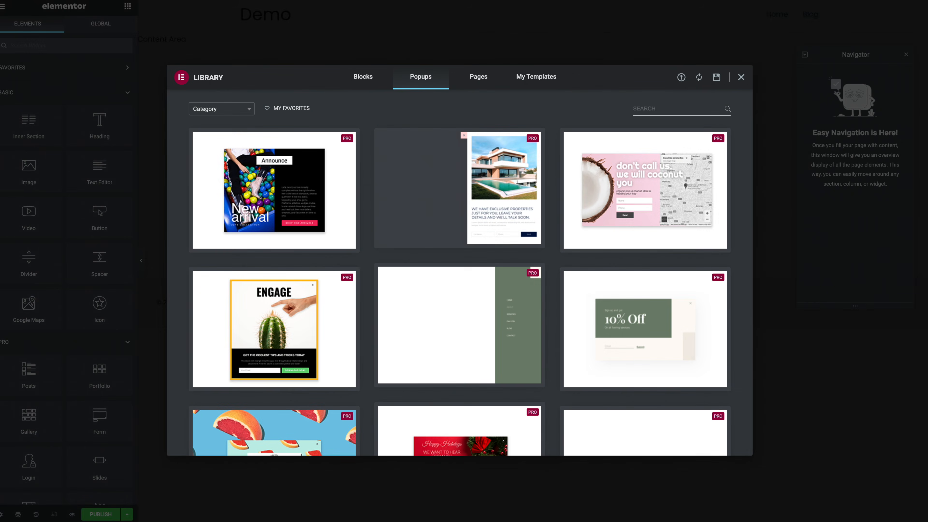
Step: Dismiss the template library and add a section with three equal columns to the empty popup
left_click(741, 77)
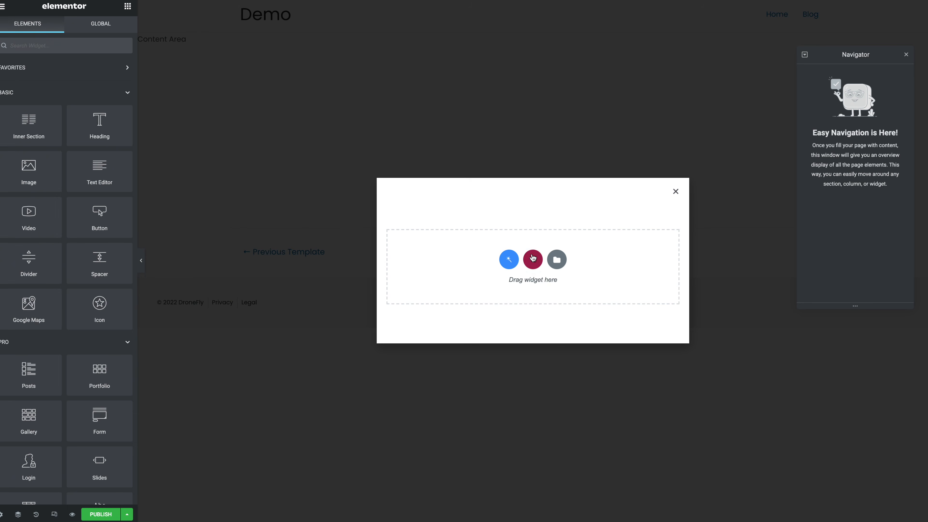
left_click(533, 260)
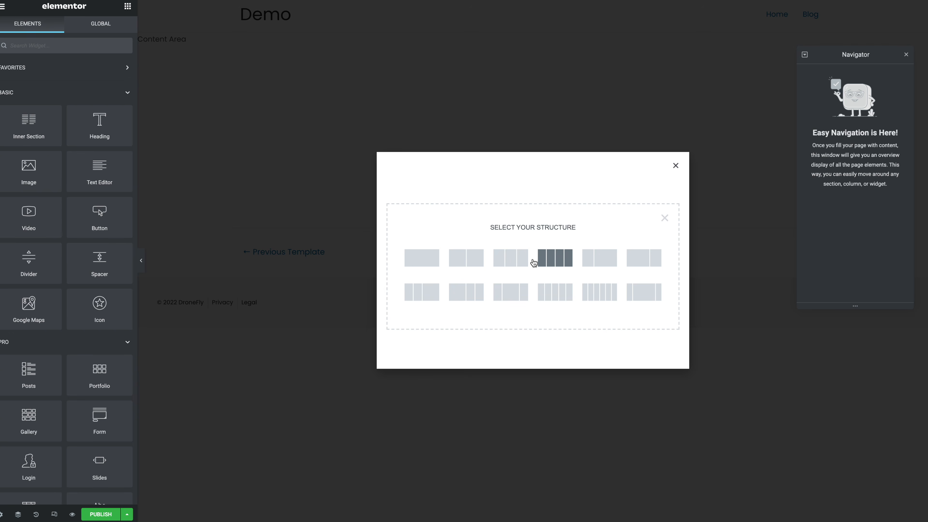
left_click(508, 261)
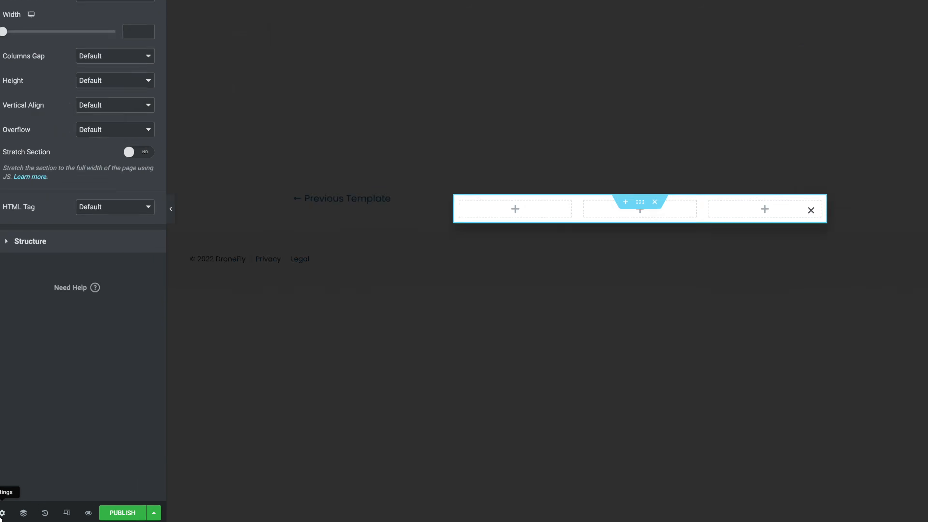
Step: In the popup settings, set the width to 100 VW and hide the overlay
left_click(1, 514)
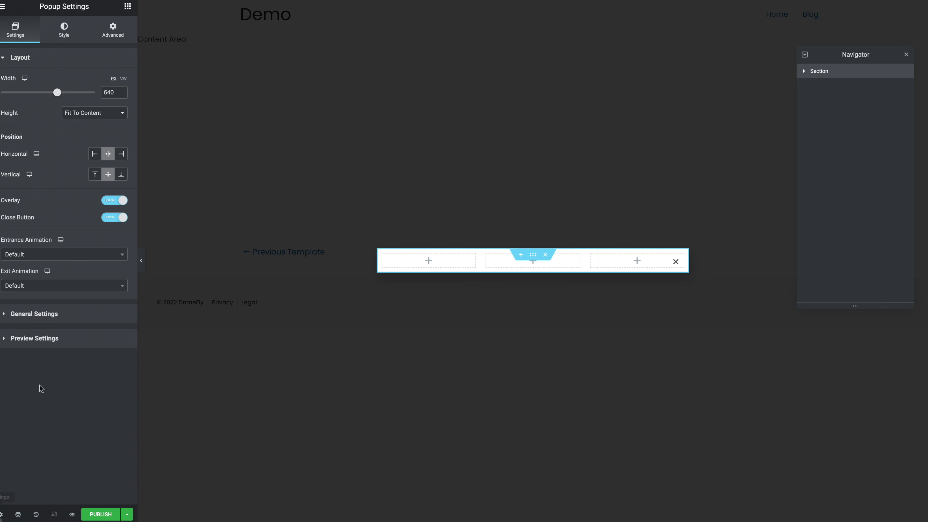
left_click(124, 79)
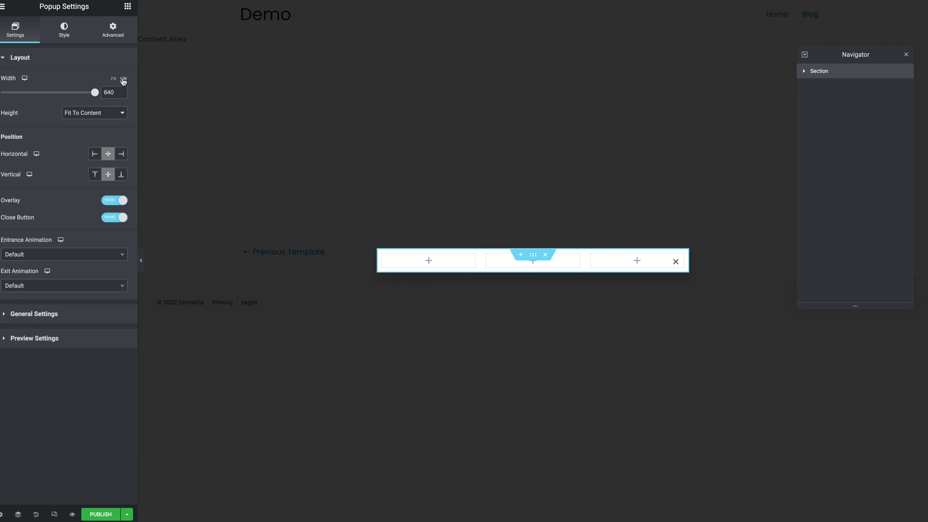
double_click(104, 93)
type("100")
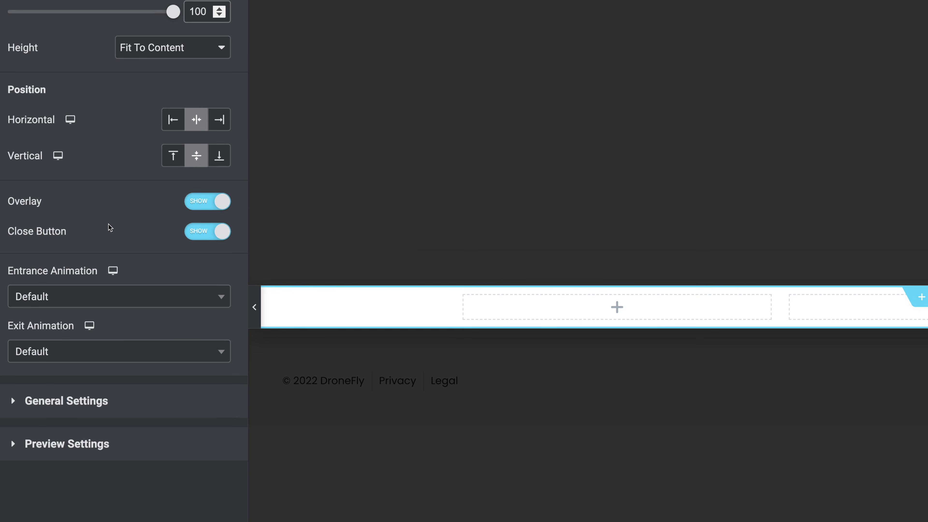
left_click(196, 204)
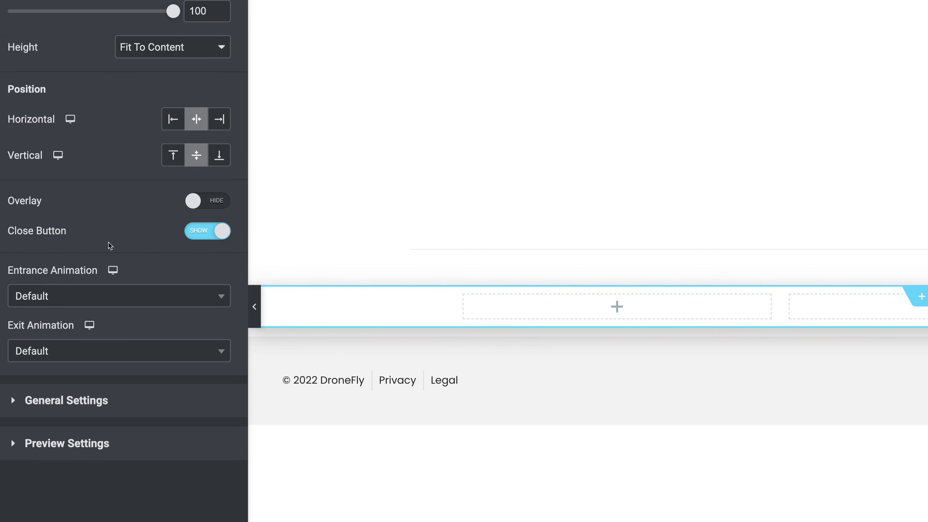
Step: Set the popup's desktop entrance animation to Fade In and its exit animation to Fade Out
left_click(63, 212)
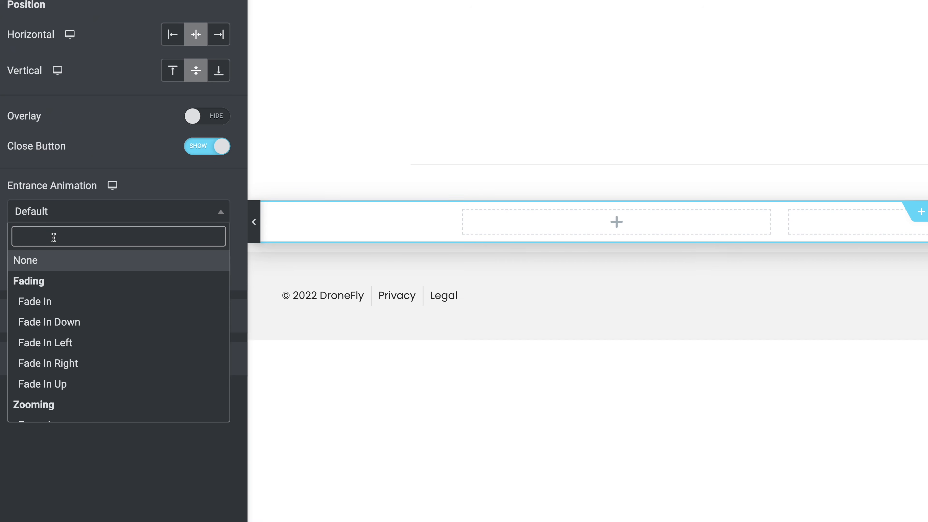
left_click(35, 301)
left_click(44, 266)
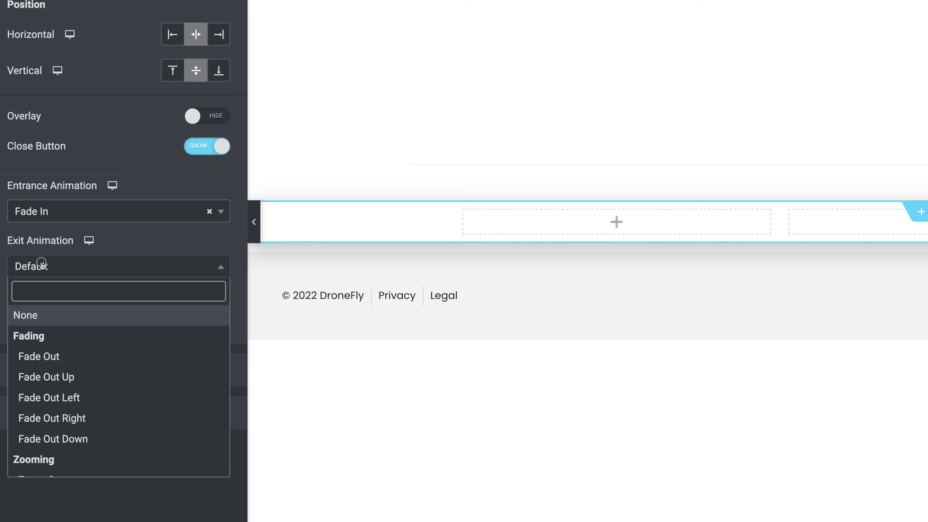
left_click(35, 363)
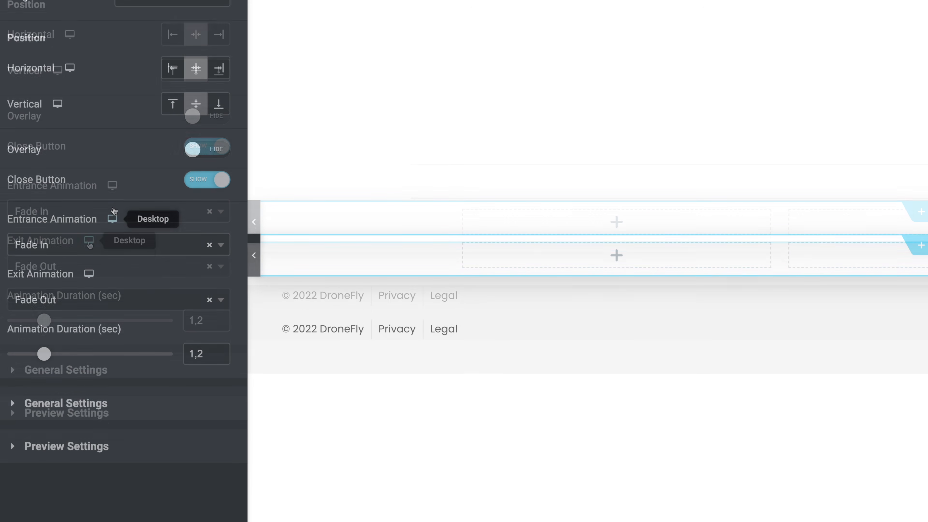
Step: For the tablet view, set the popup's entrance animation to Fade In and exit animation to Fade Out
mouse_move(114, 188)
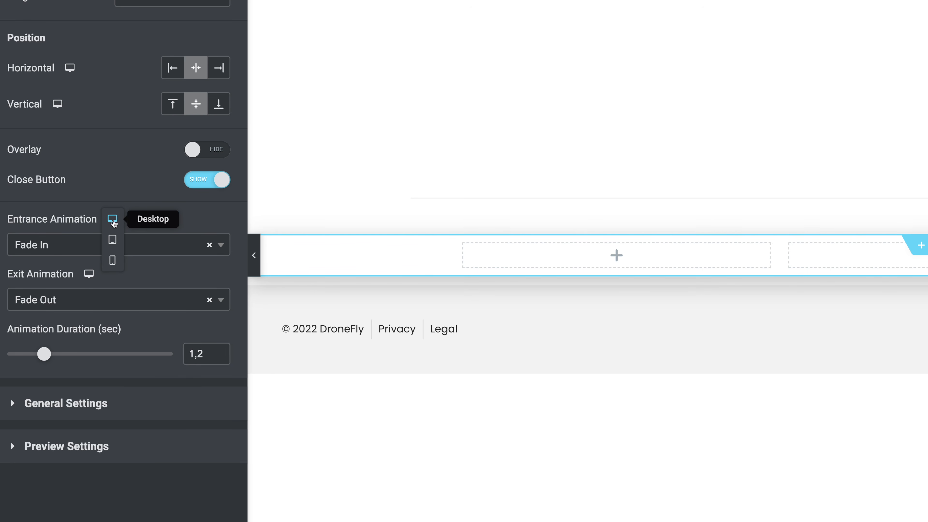
left_click(112, 239)
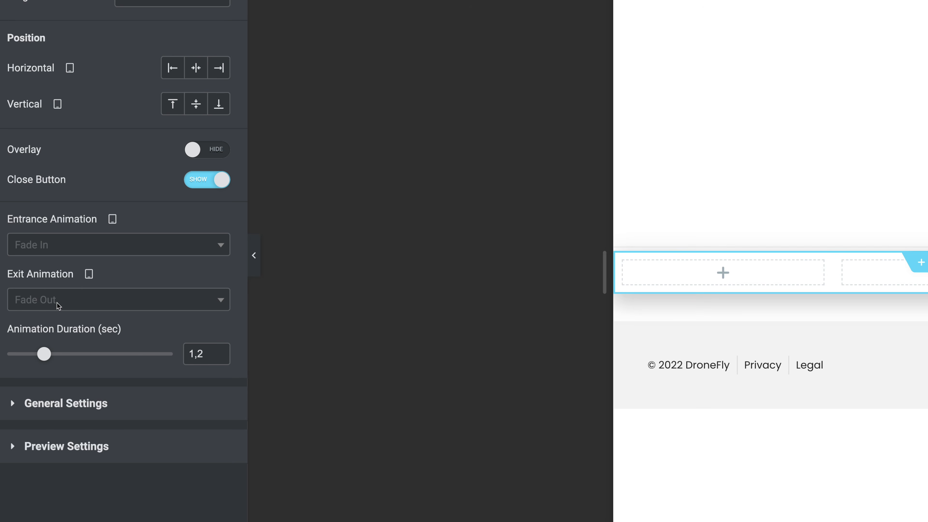
left_click(48, 253)
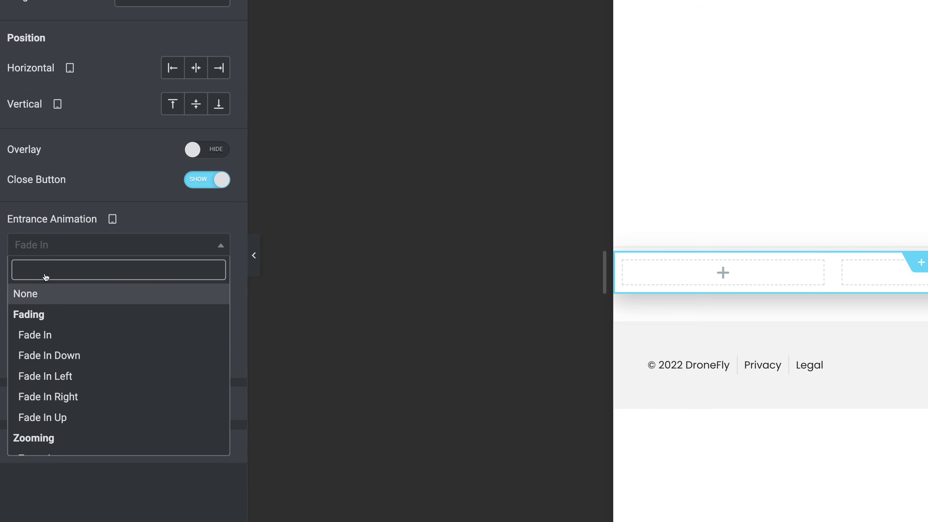
left_click(35, 335)
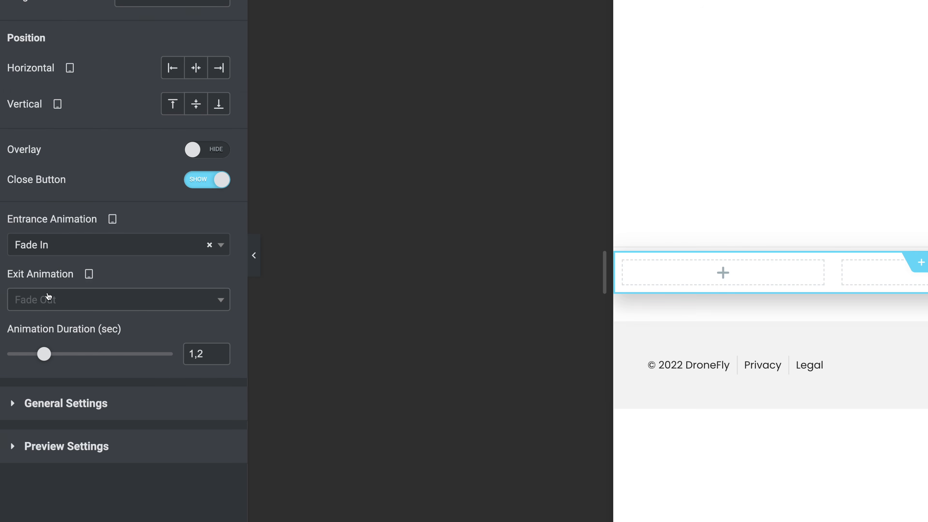
left_click(46, 299)
left_click(40, 396)
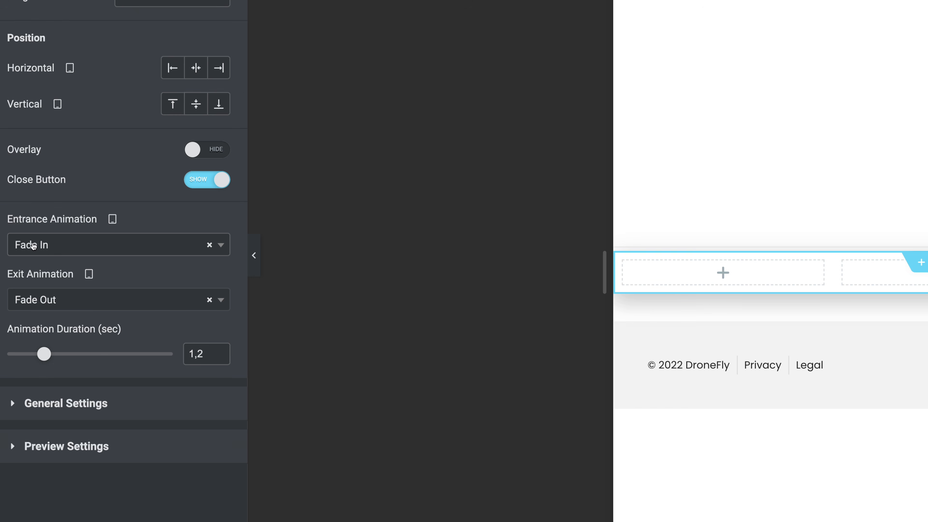
Step: For the mobile view, set the popup's entrance animation to Slide In Right and exit animation to Slide Out Right
left_click(112, 218)
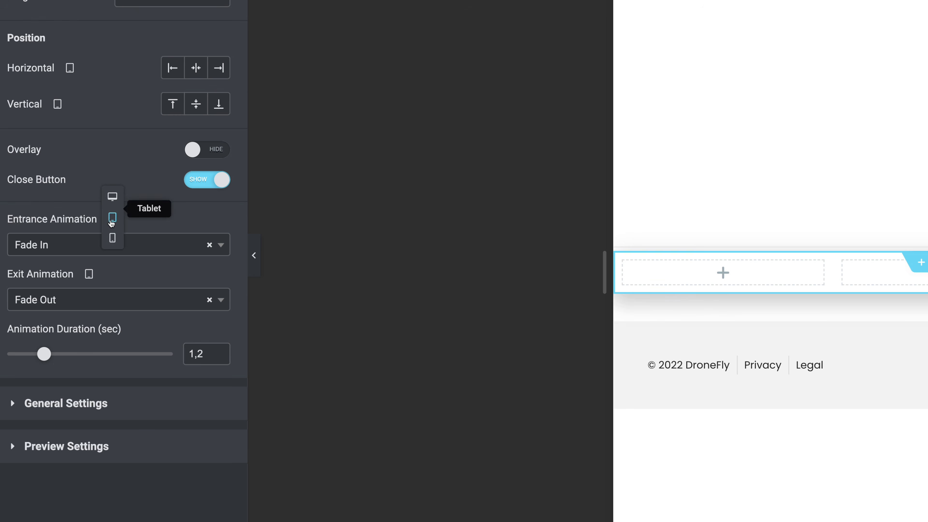
left_click(112, 238)
left_click(47, 243)
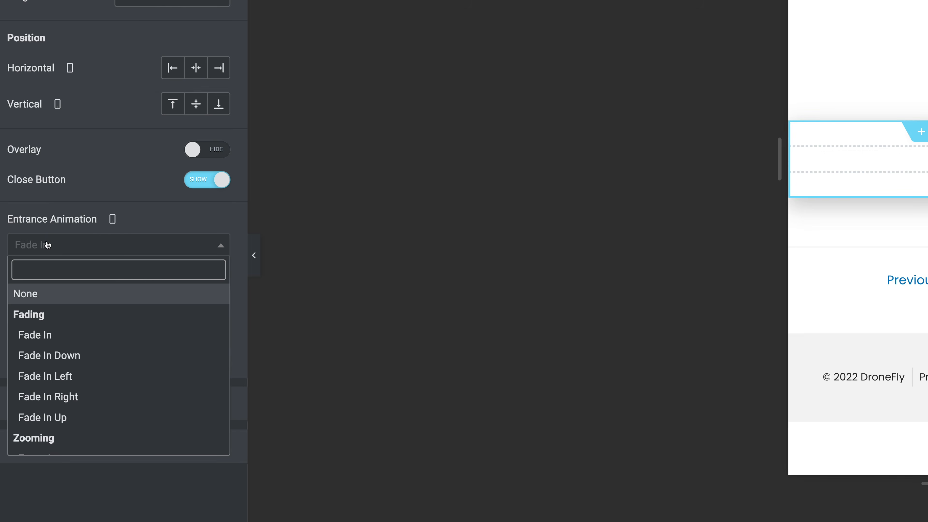
type("SLIDE")
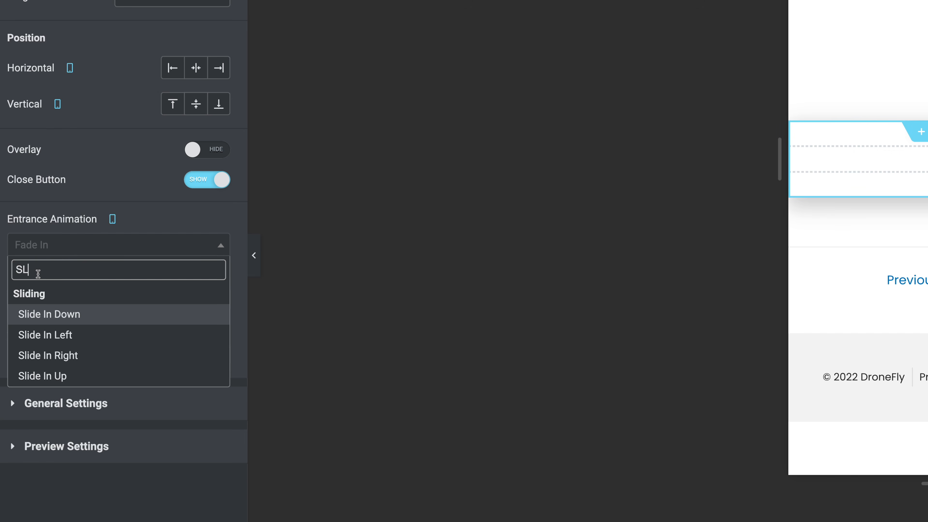
left_click(48, 355)
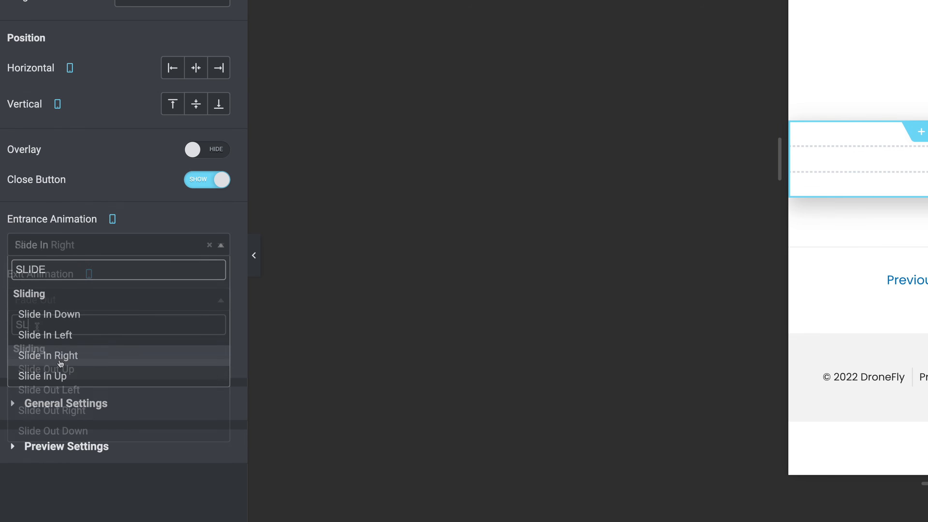
left_click(72, 300)
type("SLIDE")
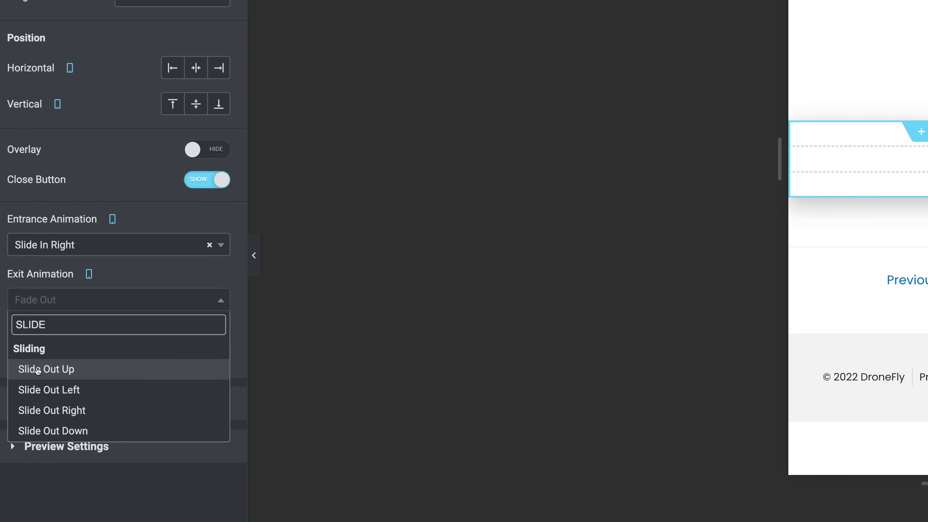
left_click(56, 410)
Step: Return to the desktop view and set the popup's animation duration to 0,3 seconds
mouse_move(112, 220)
left_click(112, 171)
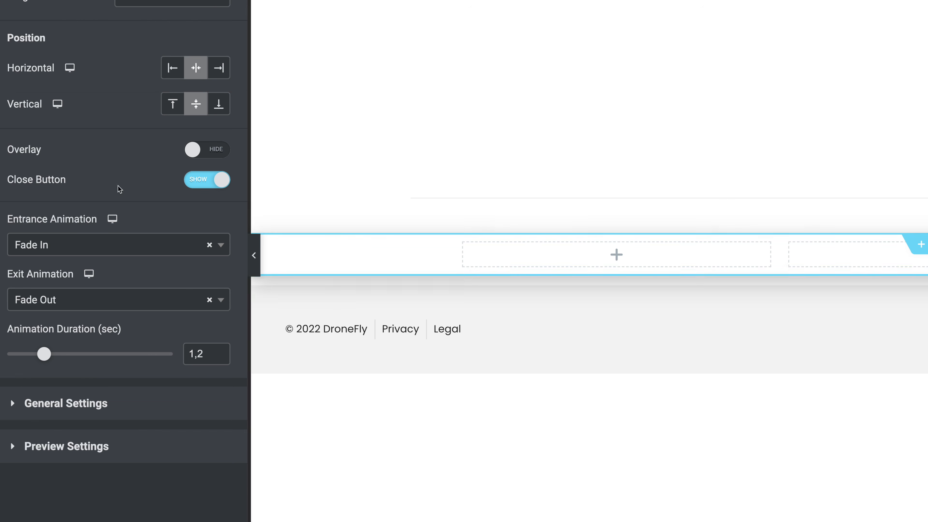
double_click(196, 353)
type("0")
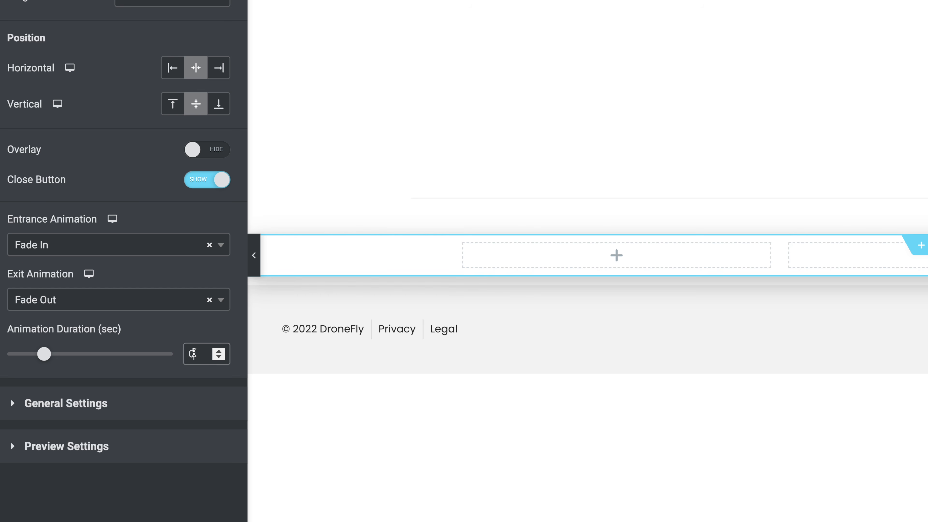
type(",3")
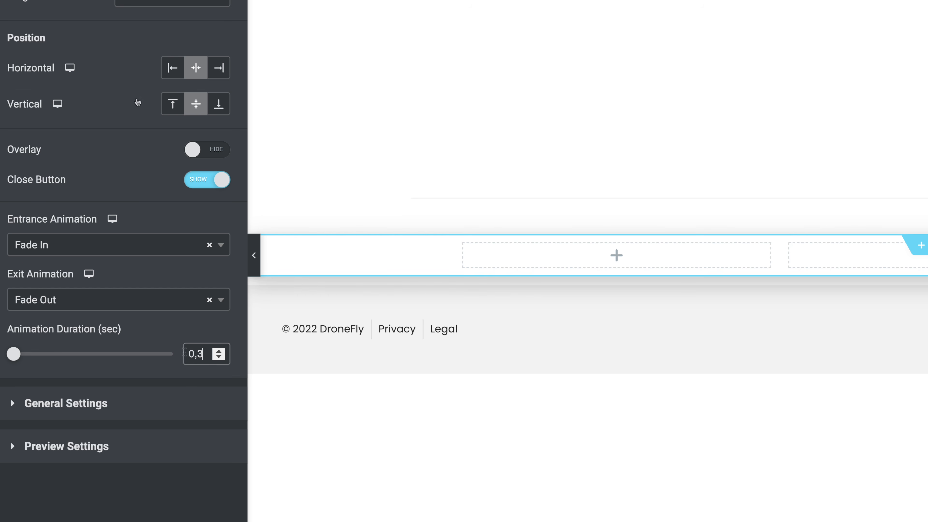
Step: Style the popup's close button with the global color DroneFly Extra 04 and a size of 25
left_click(120, 38)
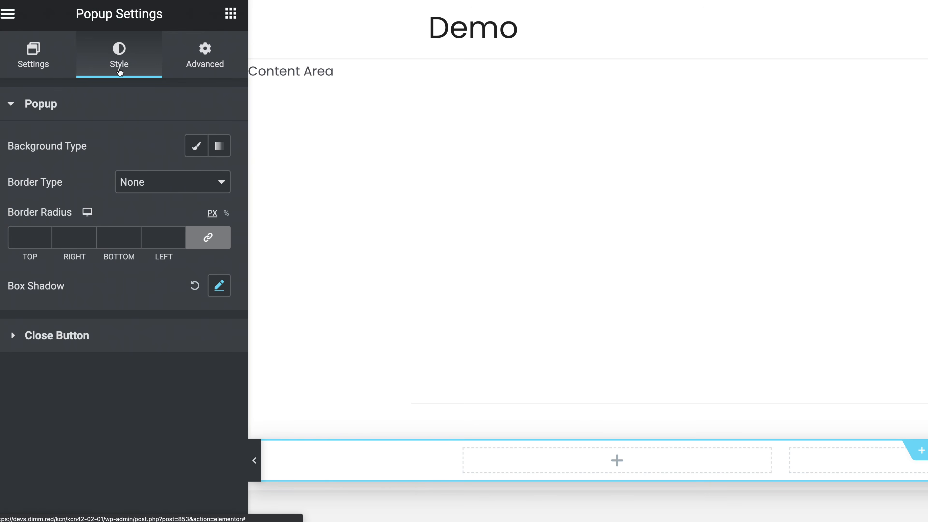
left_click(111, 338)
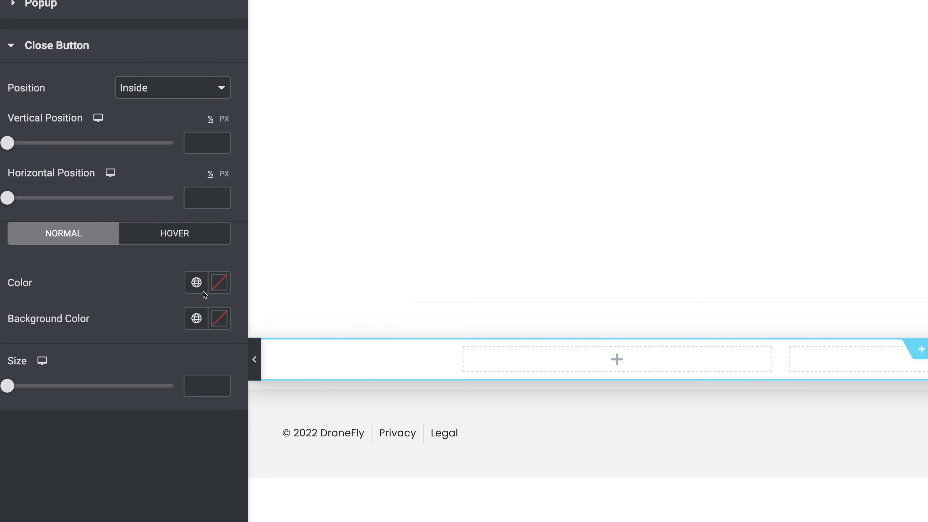
left_click(197, 282)
scroll(134, 406, "down", 3)
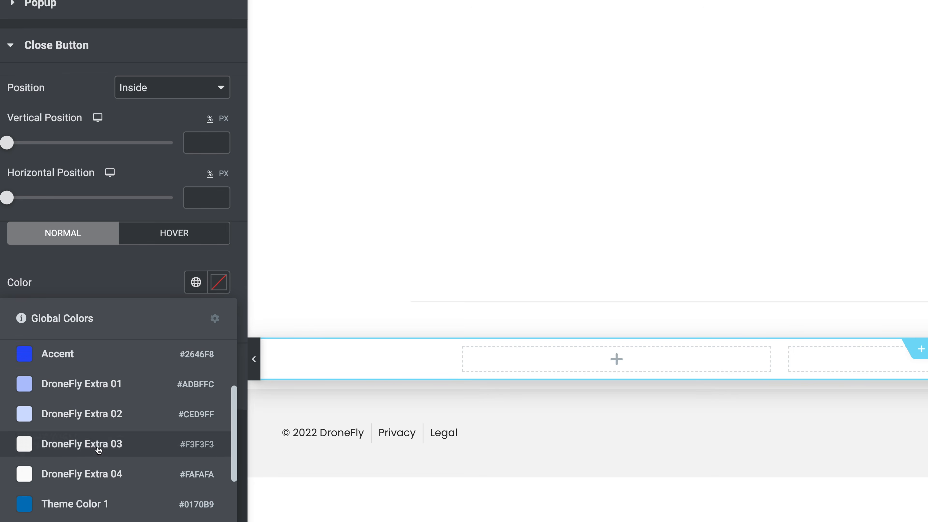
left_click(69, 481)
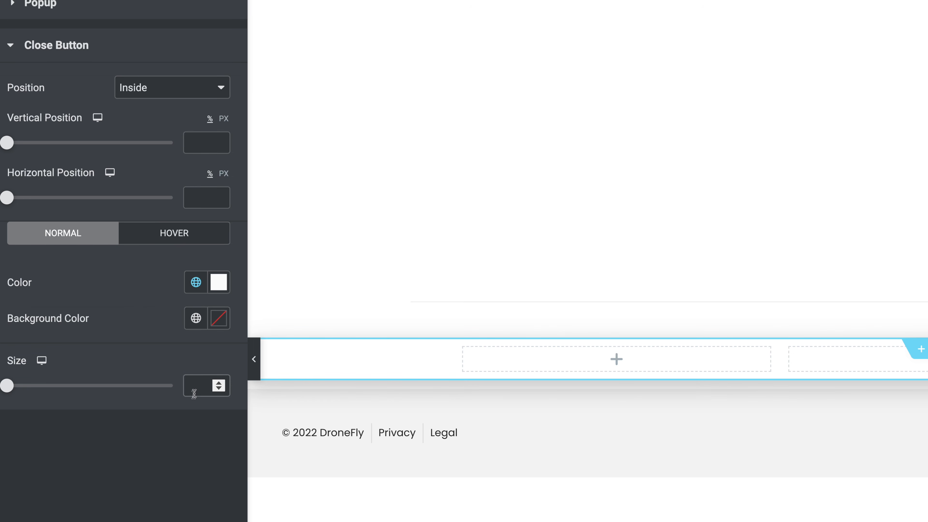
type("25")
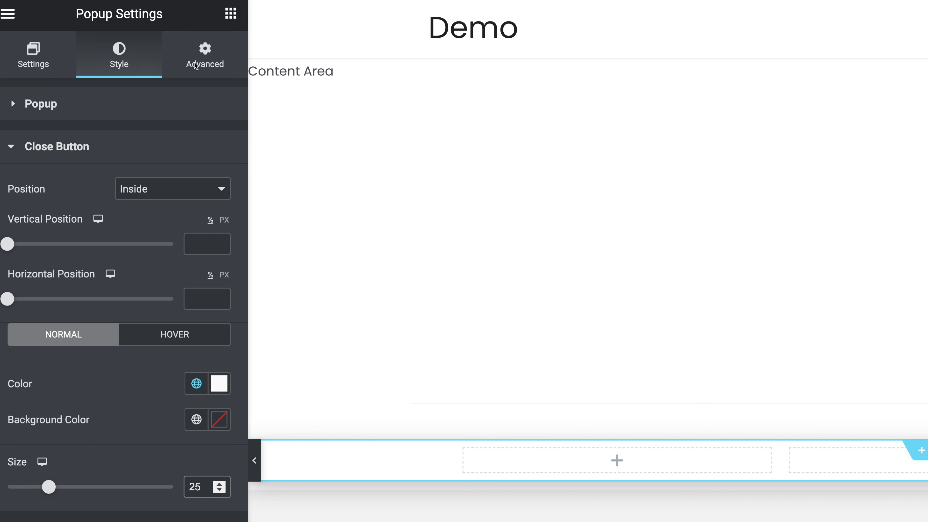
Step: Disable page scrolling for the popup and paste the custom CSS media queries that set the .my-main and .my-secondary heights
left_click(196, 65)
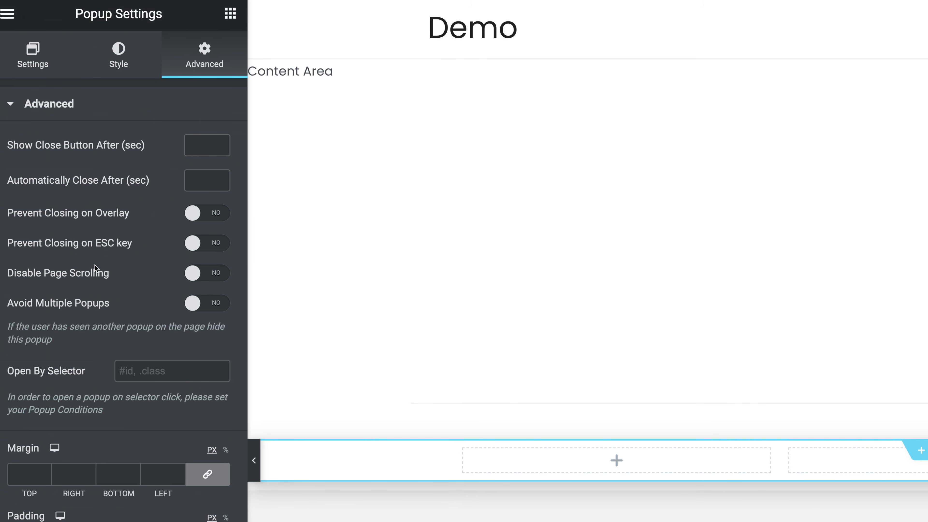
left_click(193, 274)
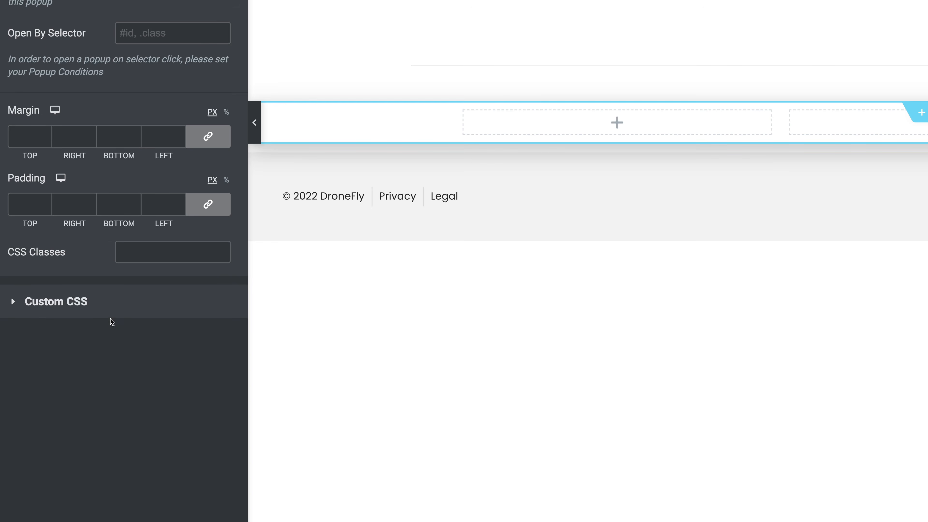
left_click(101, 303)
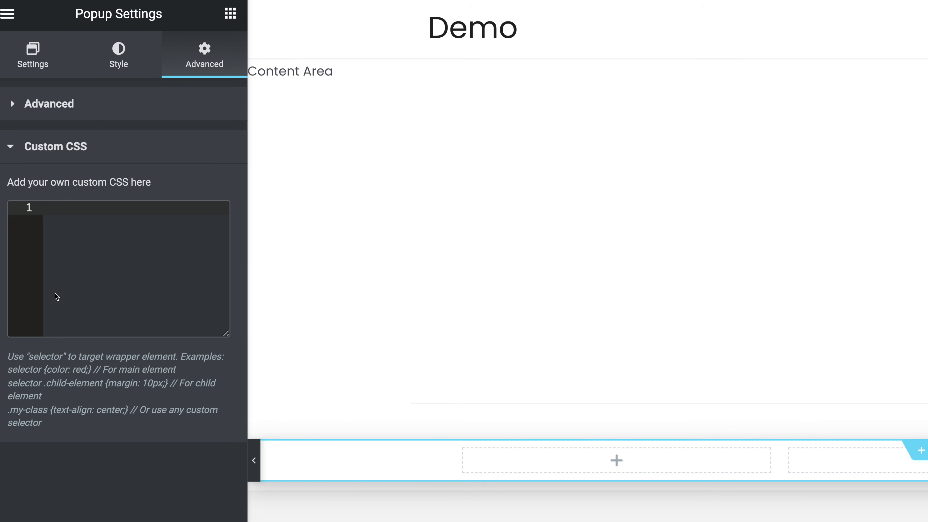
left_click(57, 293)
key("ctrl+v")
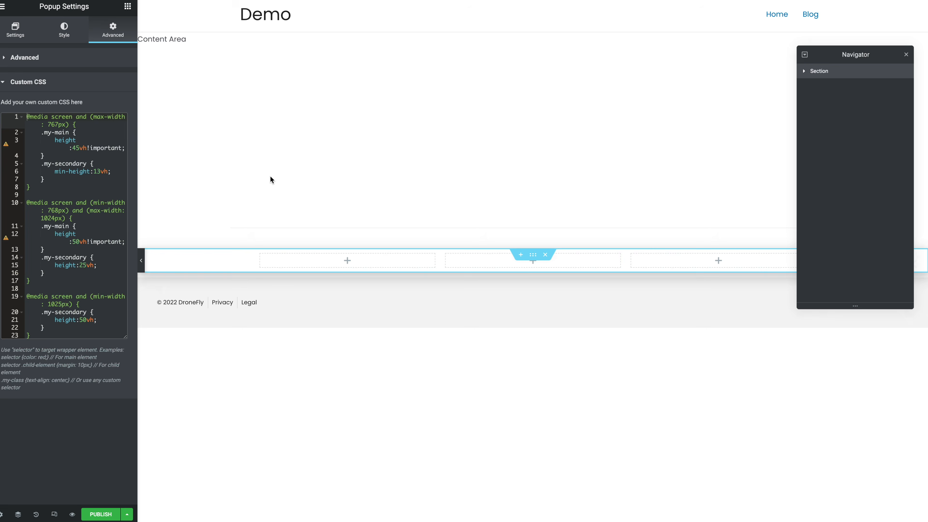
Step: Publish the popup with an Include Entire Site condition, leaving all triggers and advanced rules off
left_click(99, 514)
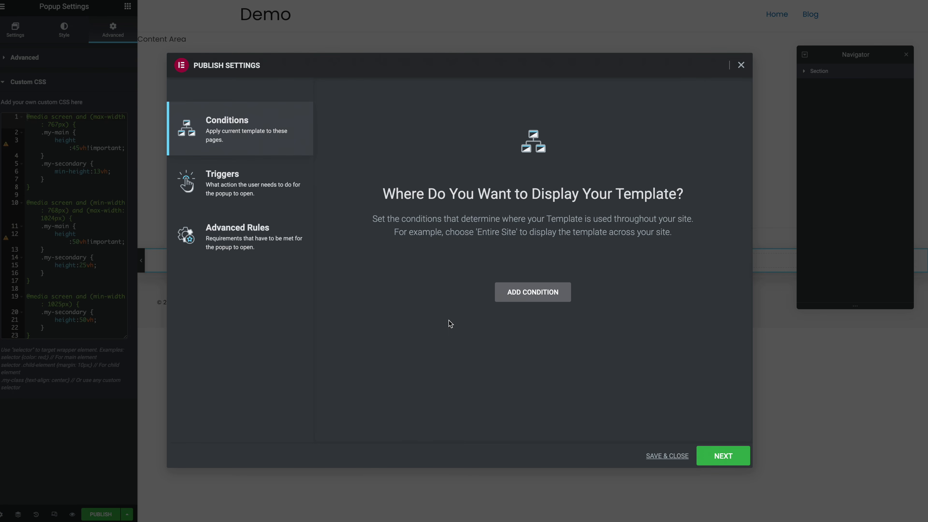
left_click(530, 297)
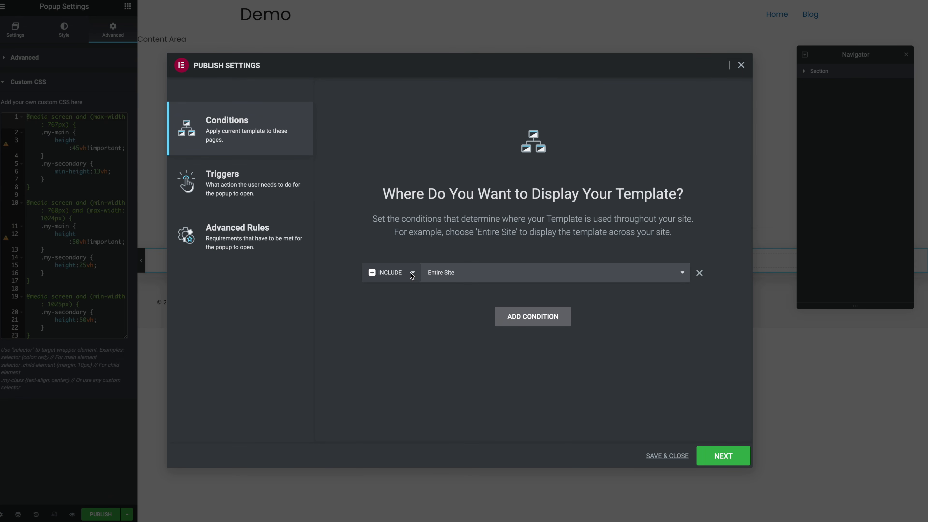
left_click(716, 459)
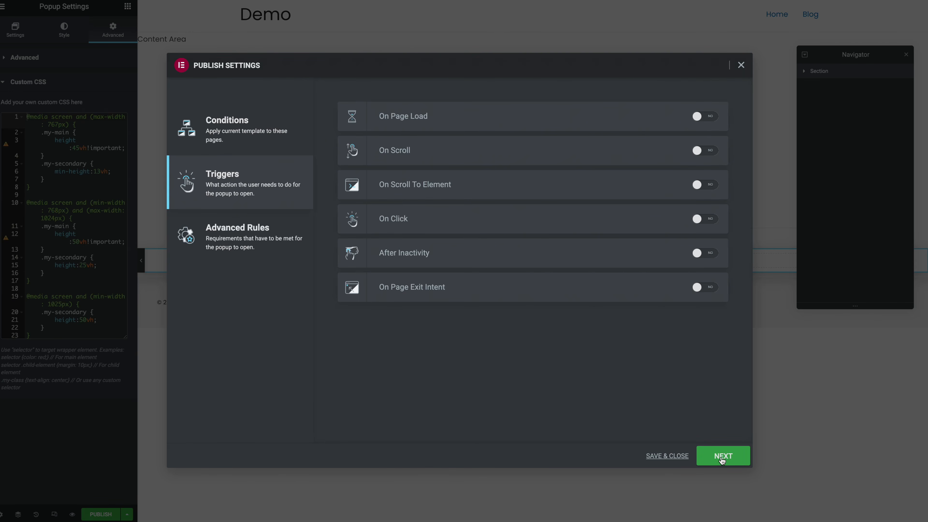
left_click(722, 459)
left_click(721, 460)
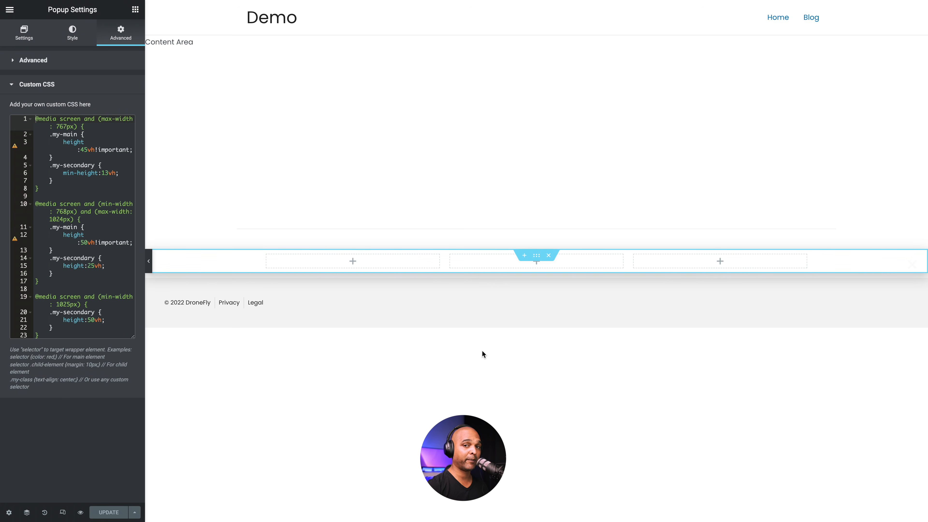
Step: Set the three-column section's content width to Full Width and its minimum height to 100 VH
left_click(541, 254)
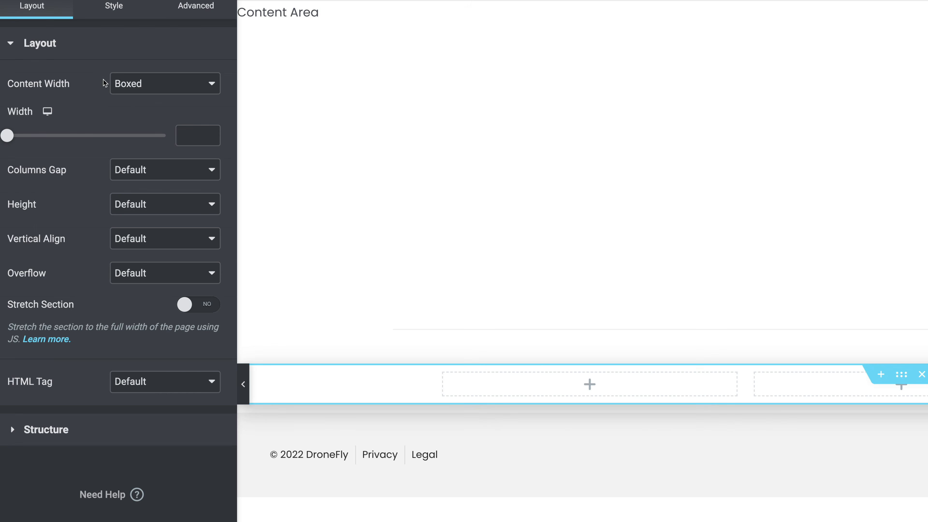
left_click(68, 82)
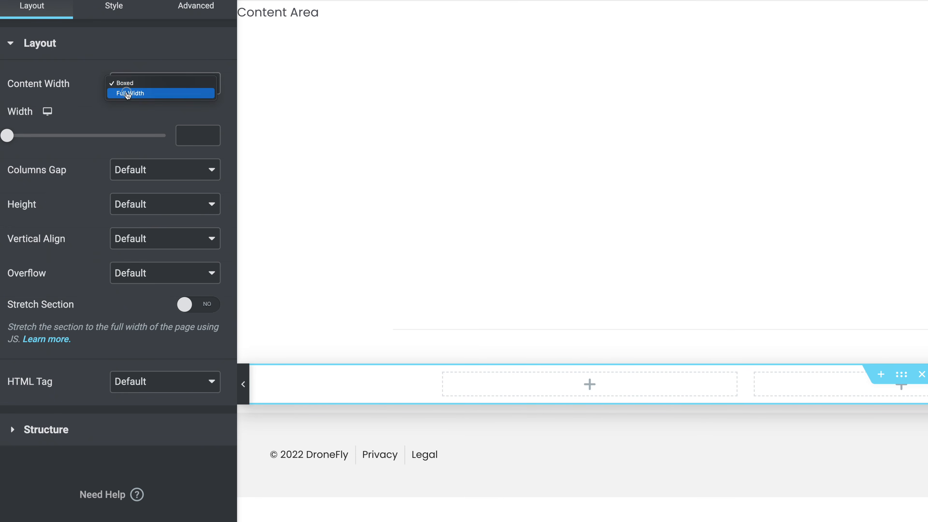
left_click(126, 93)
left_click(128, 151)
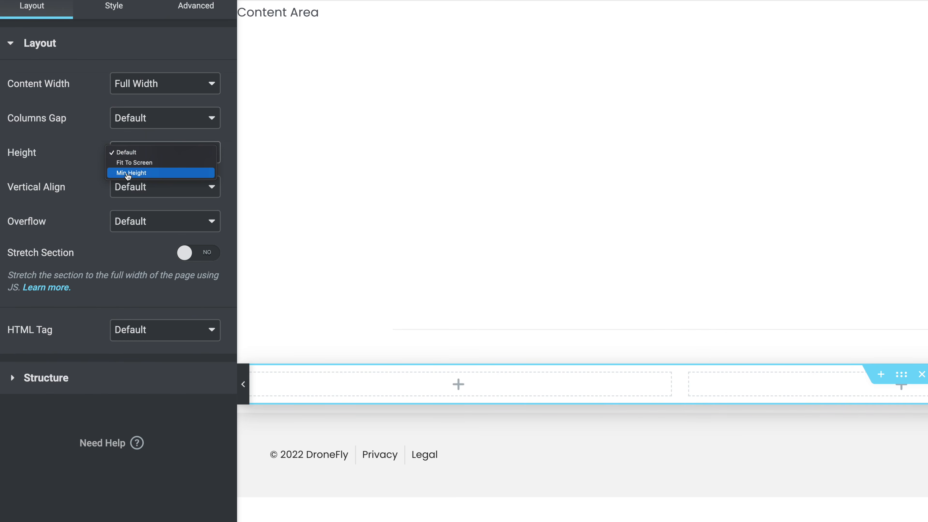
left_click(130, 173)
left_click(196, 182)
double_click(188, 205)
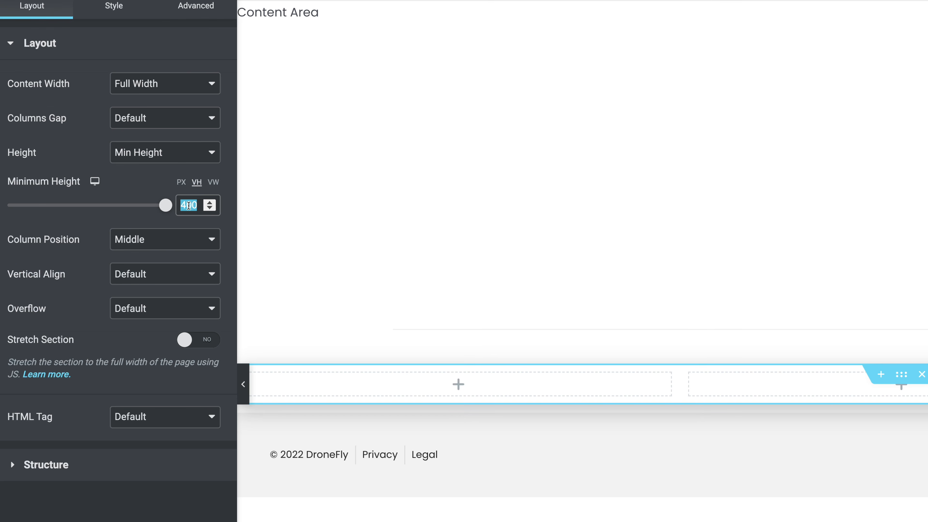
type("100")
Step: Set the section's column position to Stretch and change its structure to 50, 25, 25
left_click(131, 239)
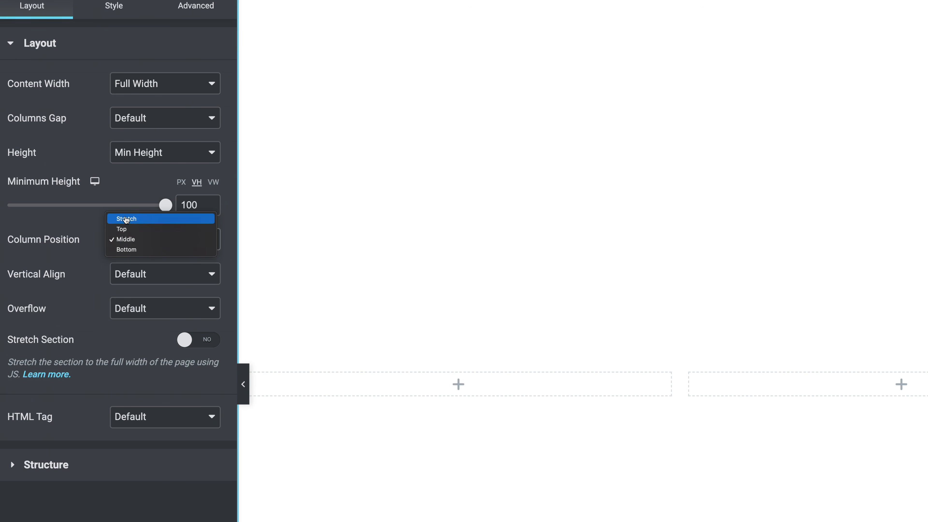
key("Escape")
left_click(126, 221)
left_click(46, 469)
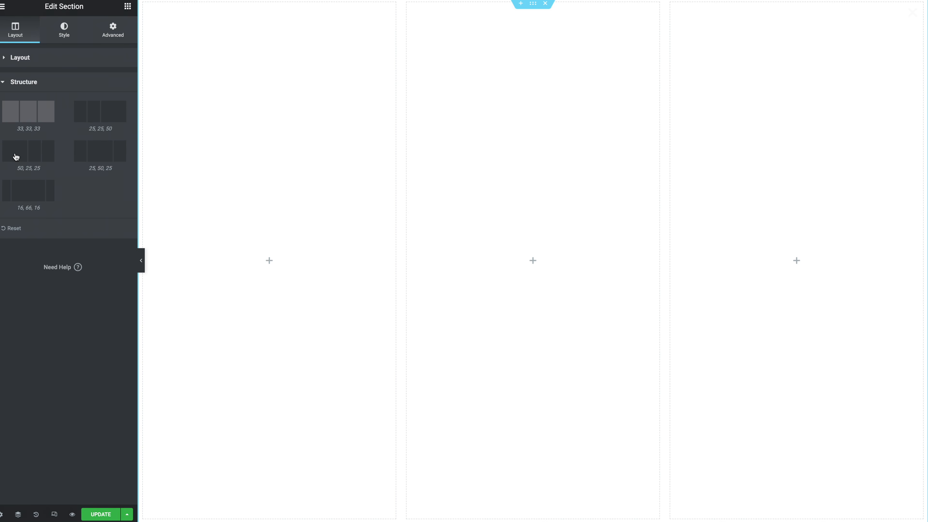
left_click(16, 156)
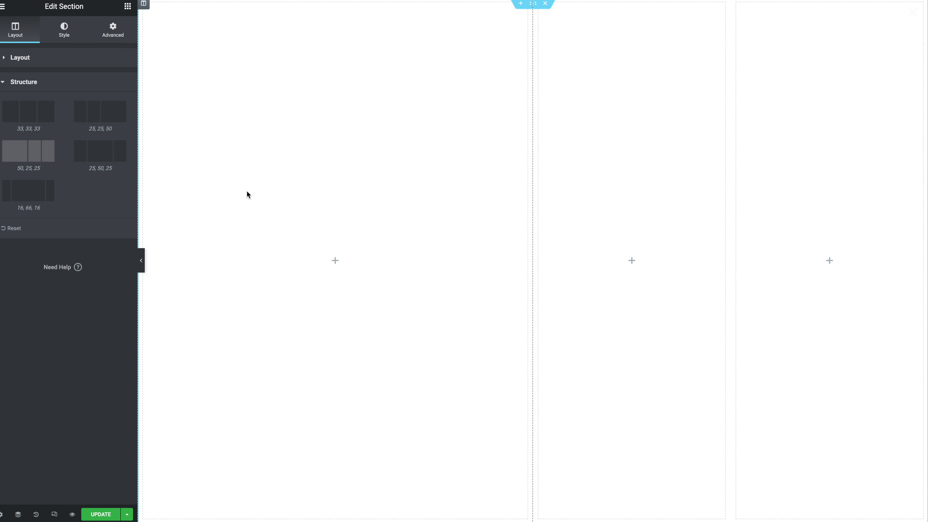
Step: Give the section a Classic background in the global Secondary color (#272727)
left_click(62, 34)
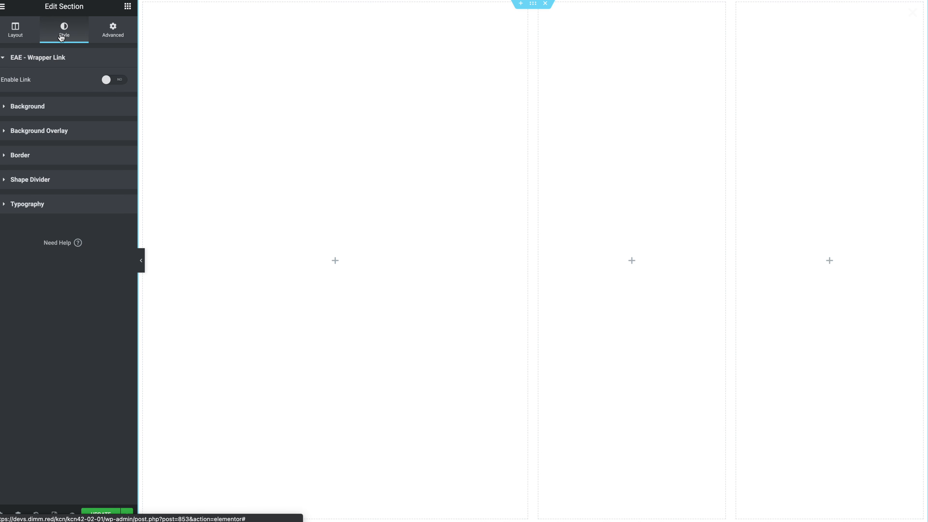
left_click(30, 106)
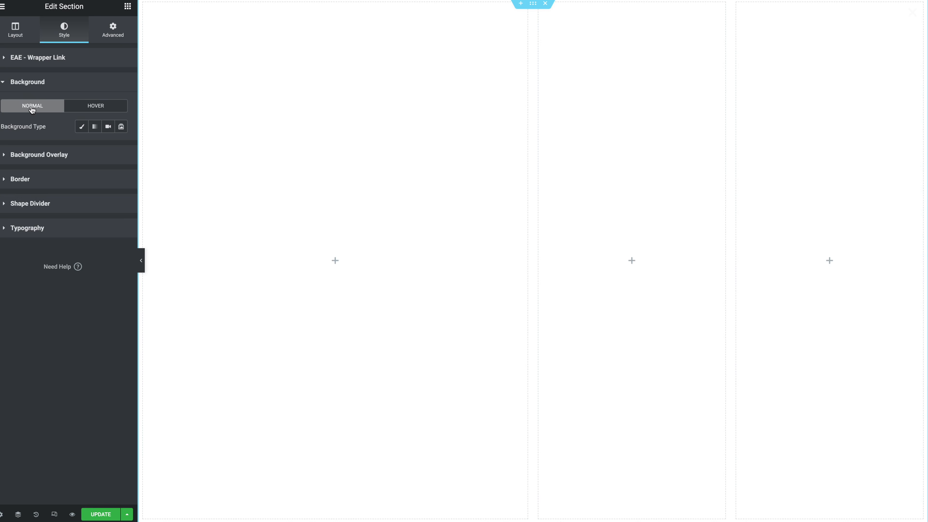
left_click(82, 127)
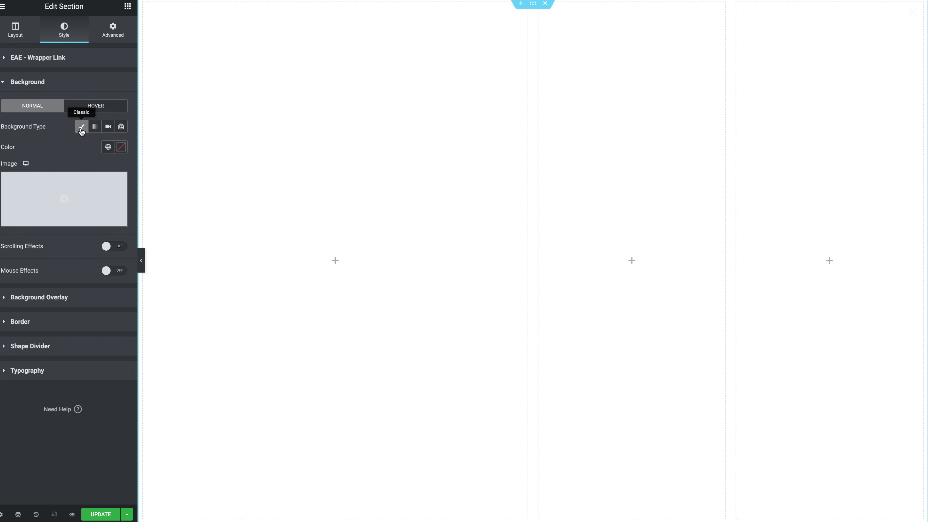
left_click(107, 147)
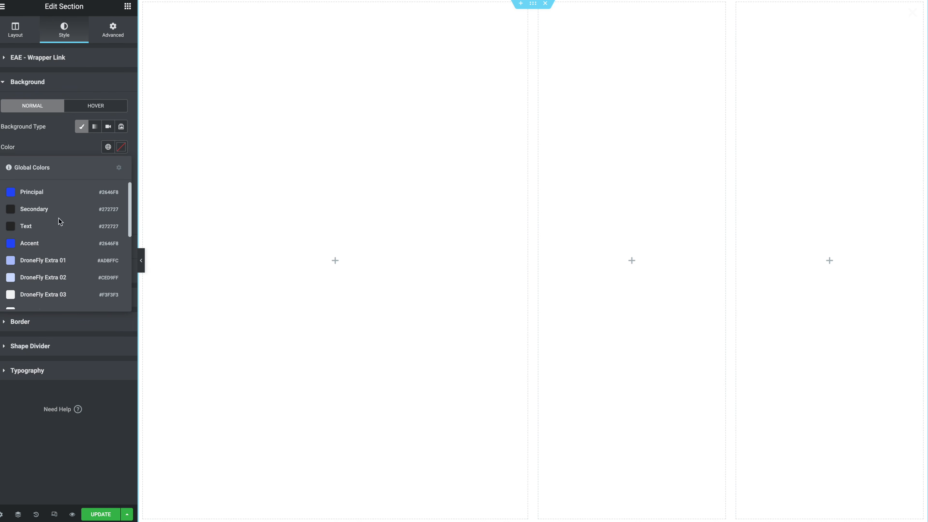
left_click(51, 214)
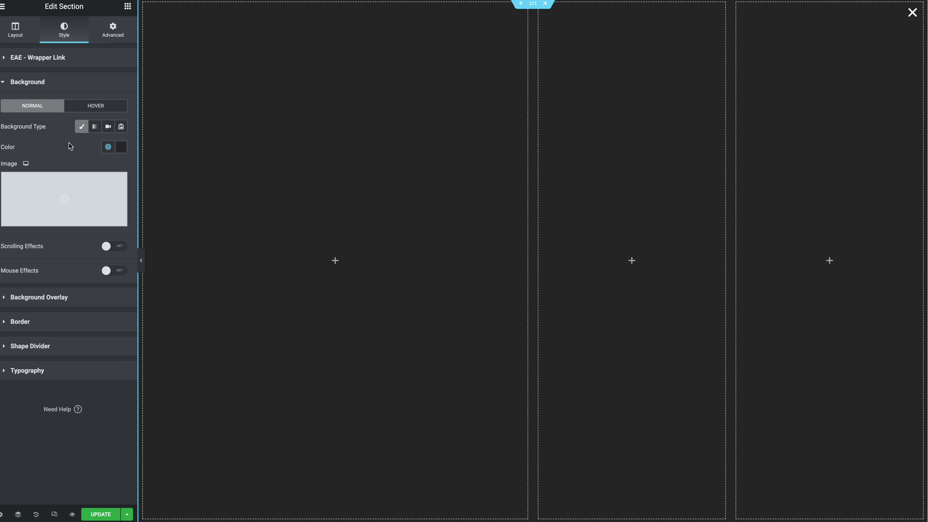
Step: Unlink the section's margin and padding values, with top and bottom margin 0 and padding 0 on all sides
left_click(115, 34)
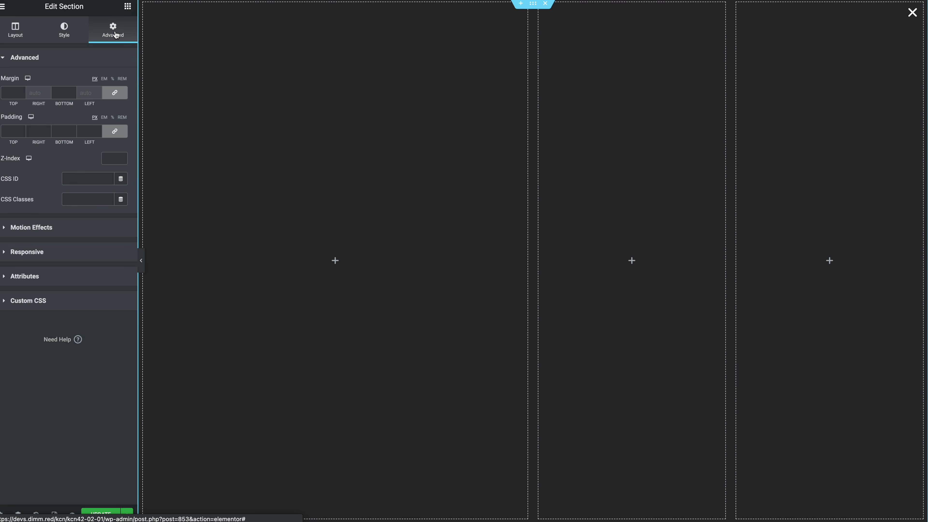
left_click(112, 98)
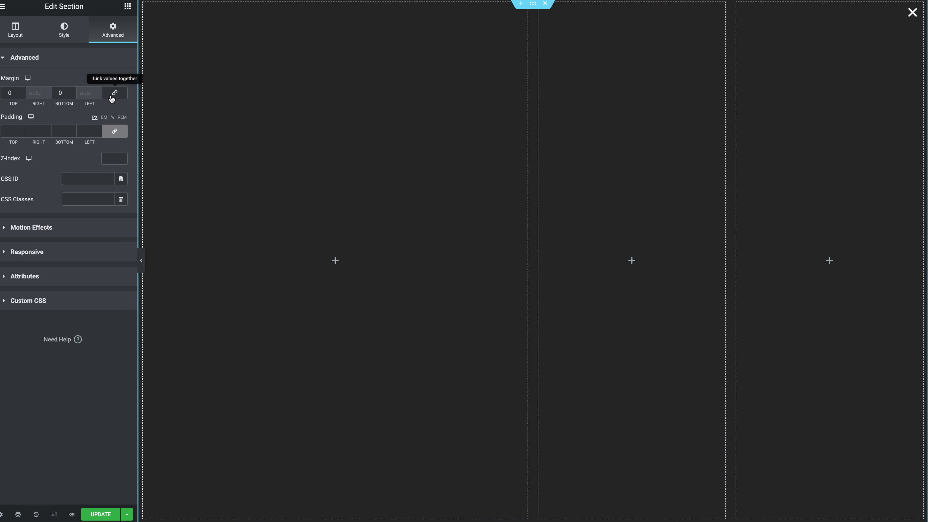
left_click(114, 131)
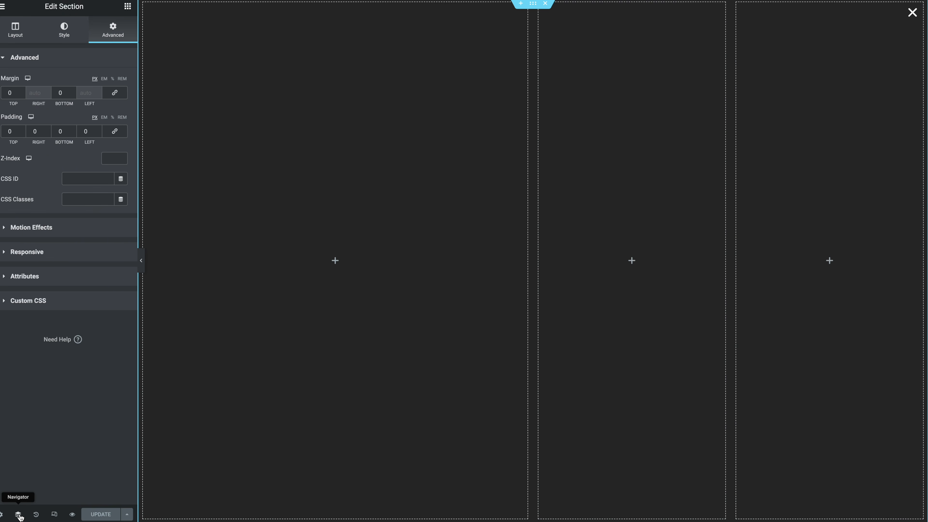
Step: Open the Navigator and rename the section as Main Section
left_click(18, 514)
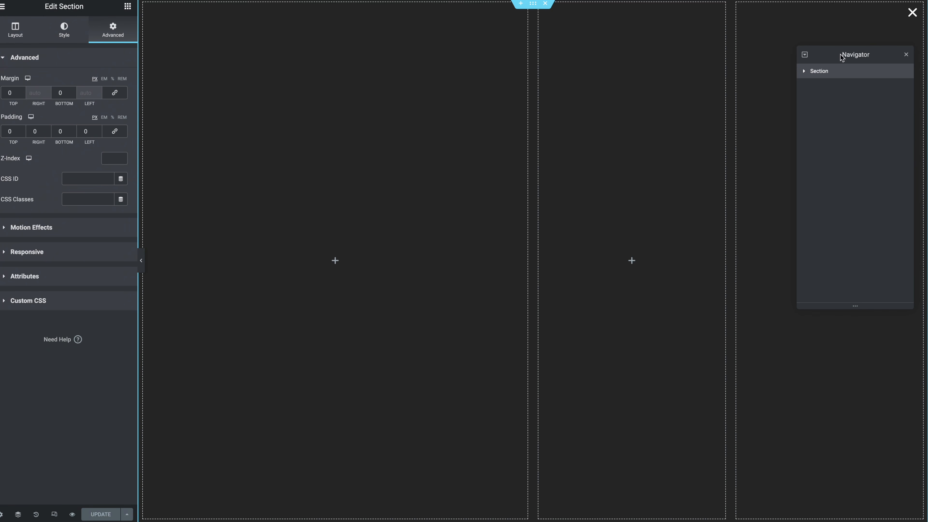
left_click_drag(839, 55, 808, 66)
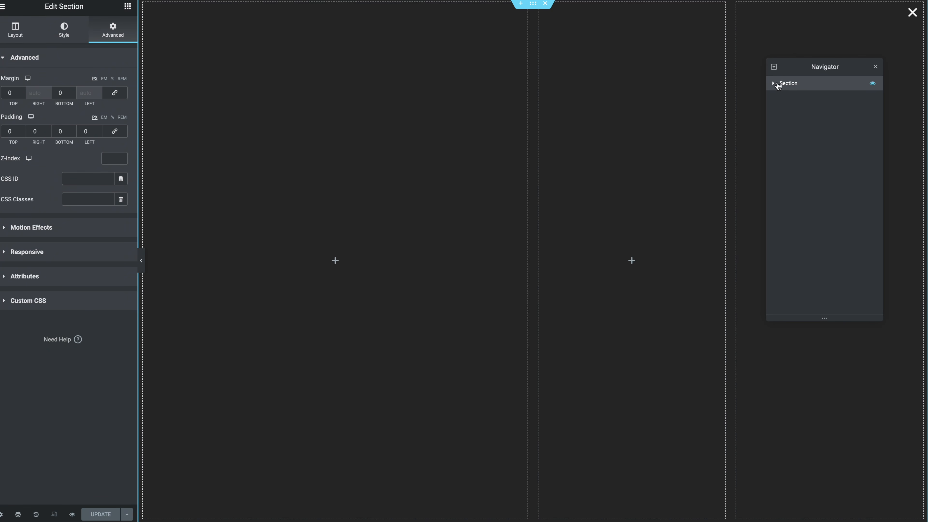
left_click(787, 85)
type("Main Section")
key("Return")
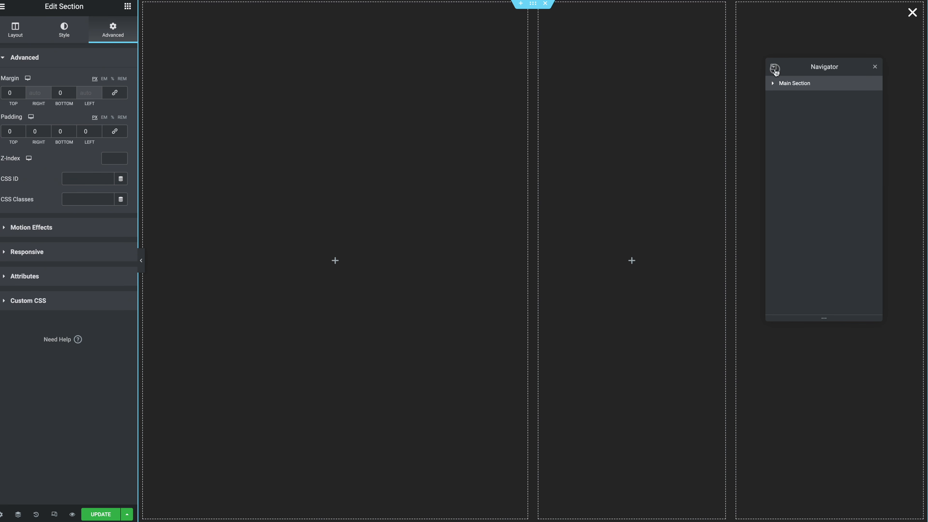
Step: Rename the three columns in the Navigator as COL 1, COL2 and COL3, and update the popup
left_click(773, 67)
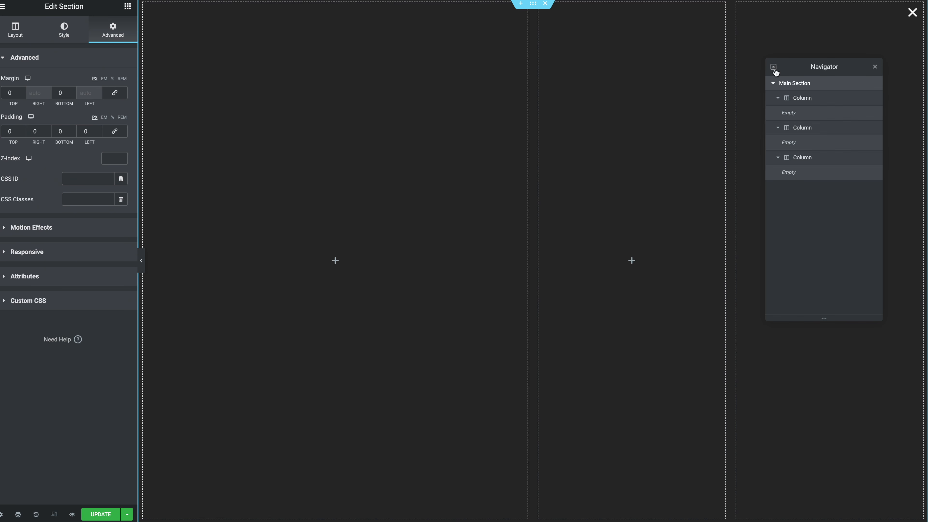
double_click(799, 99)
type("C")
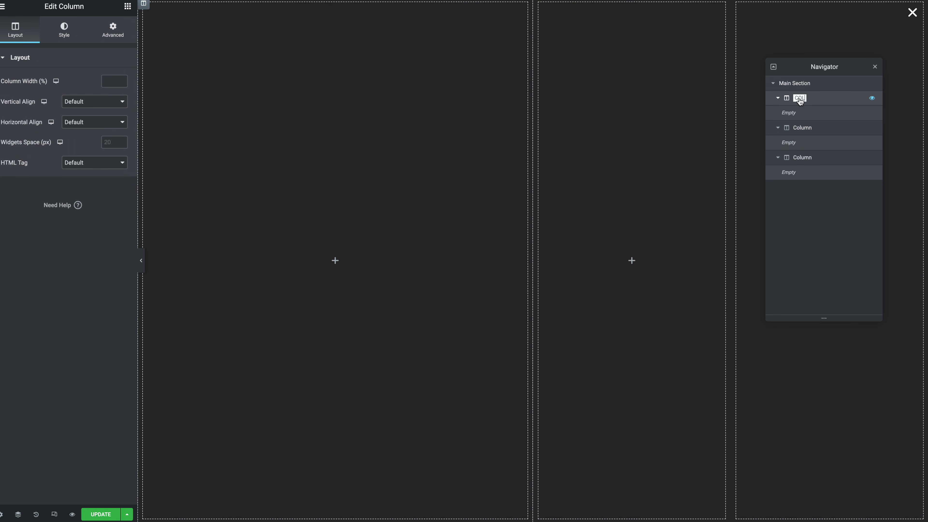
key("Return")
double_click(800, 128)
type("COL2")
key("Return")
double_click(802, 158)
type("COL")
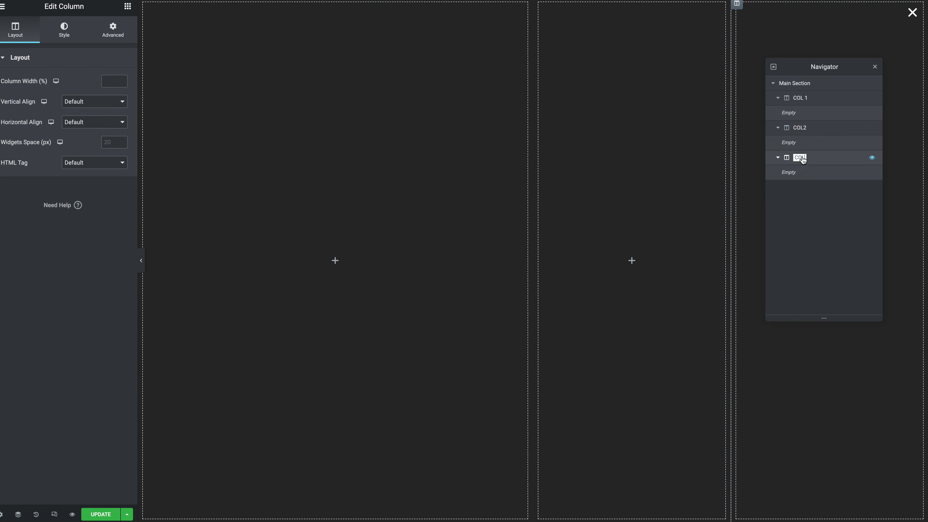
type("3")
key("Return")
left_click(104, 510)
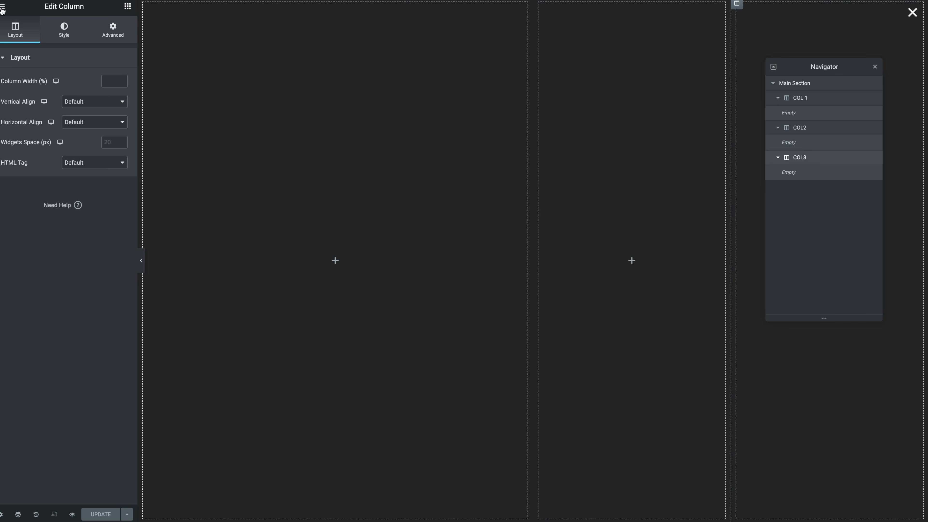
Step: Review the Global Colors and the Principal global font's typography in Site Settings, and return to the popup editor
left_click(3, 7)
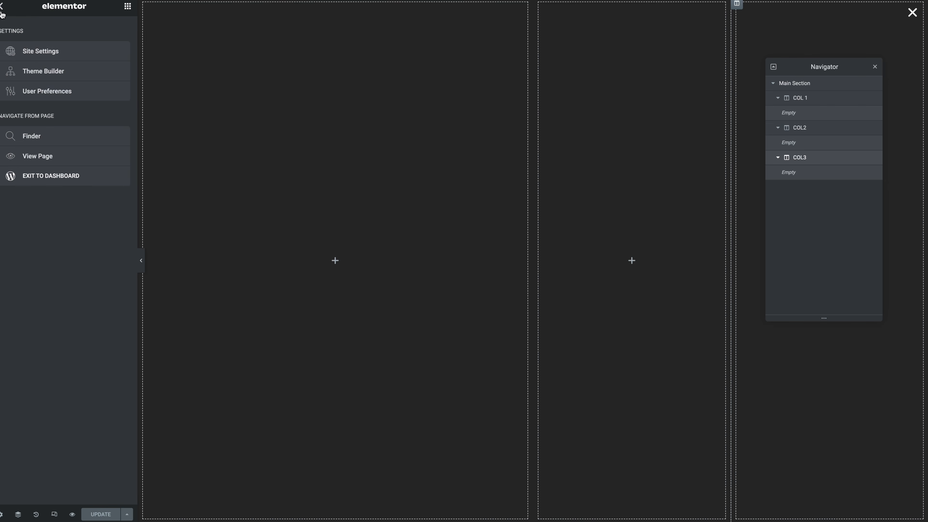
left_click(35, 55)
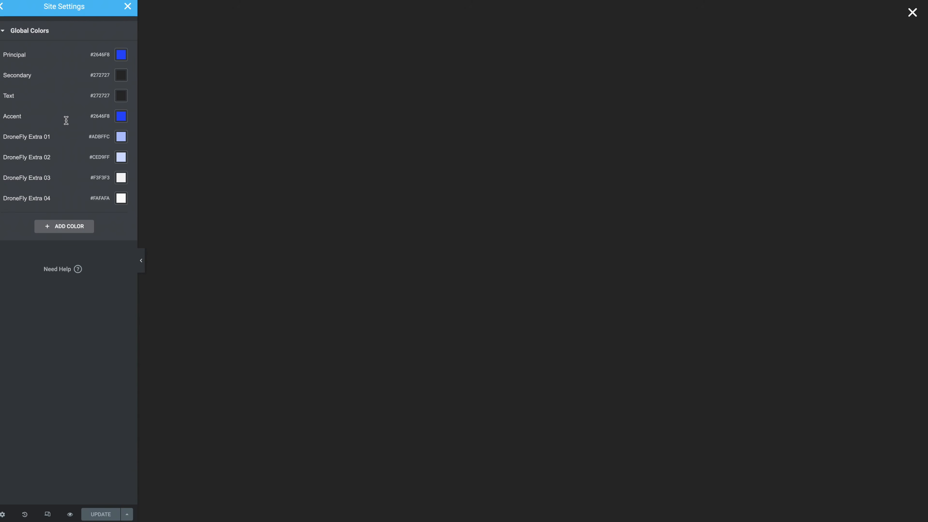
left_click(2, 9)
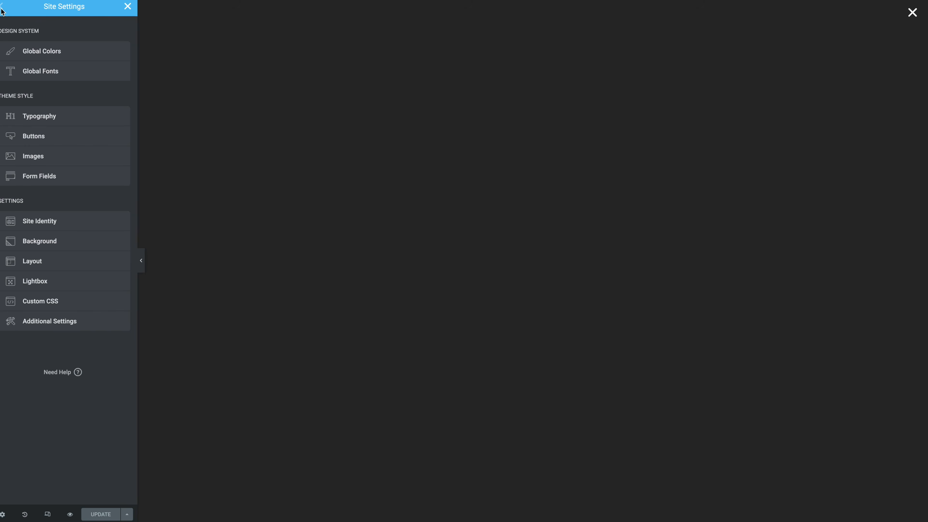
left_click(40, 73)
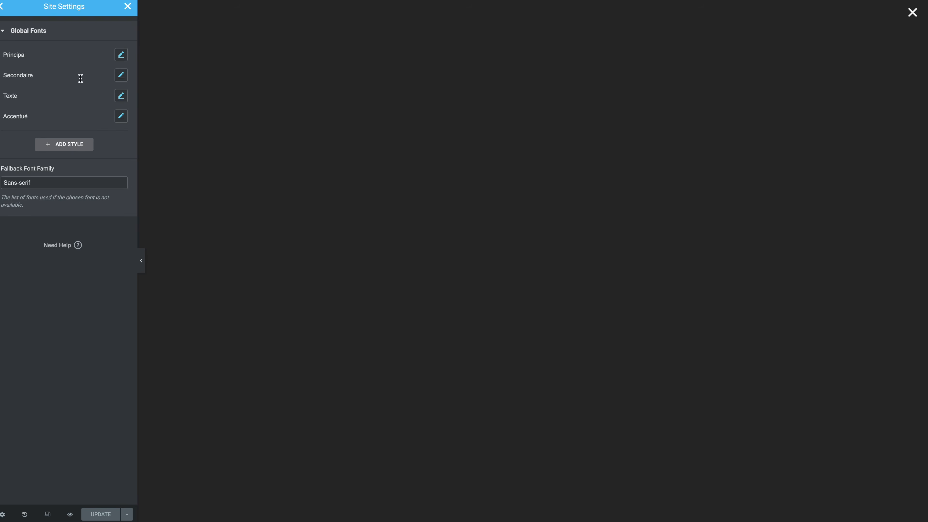
left_click(121, 56)
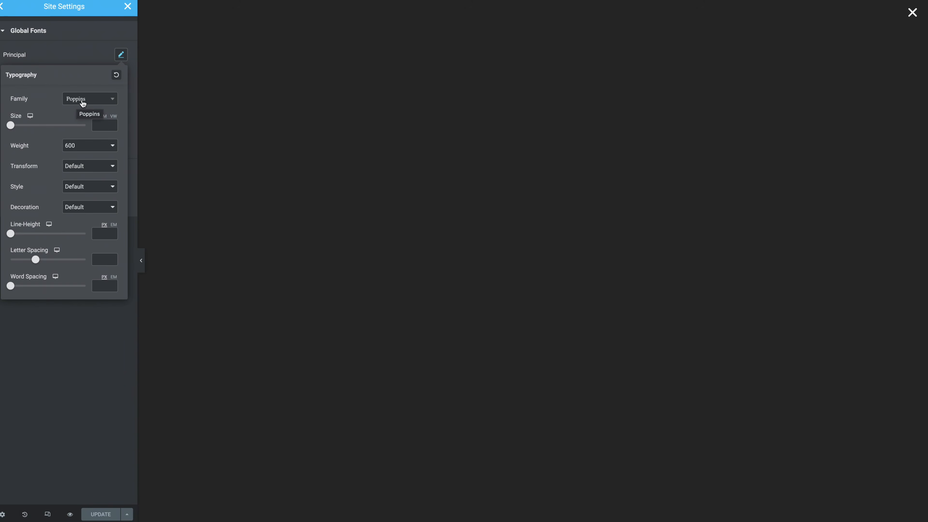
left_click(2, 11)
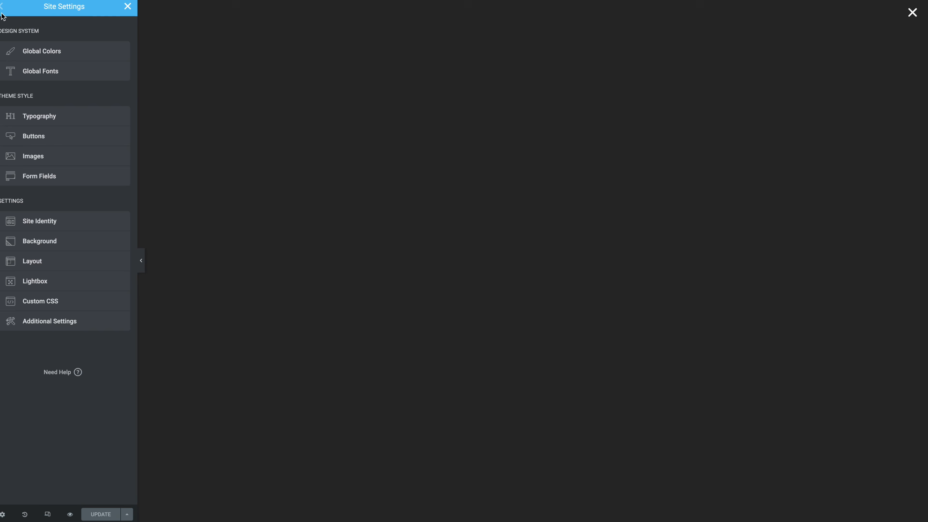
left_click(96, 513)
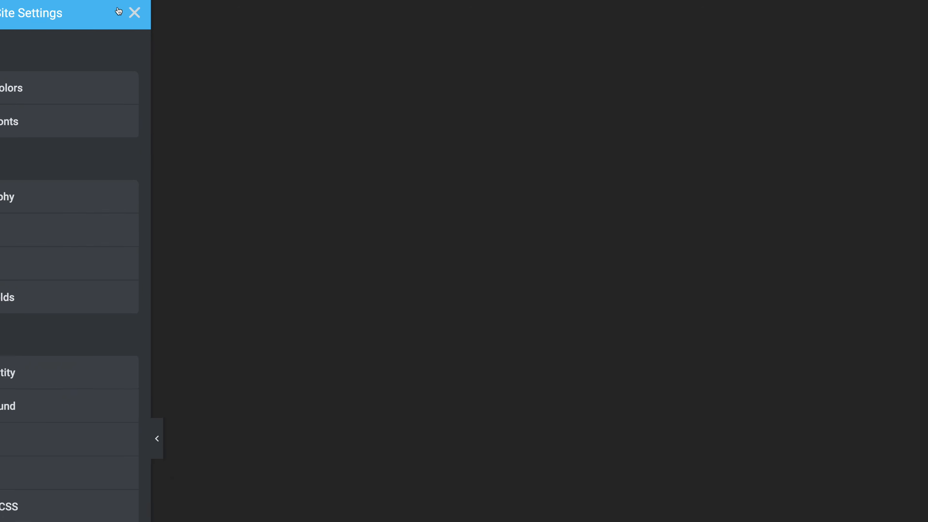
left_click(136, 15)
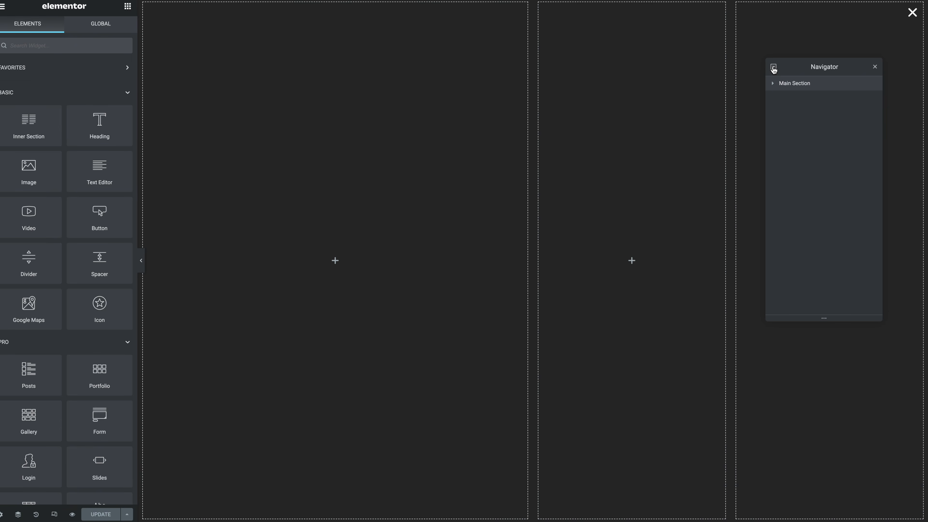
Step: Set the vertical alignment of column COL 1 to Middle
left_click(773, 67)
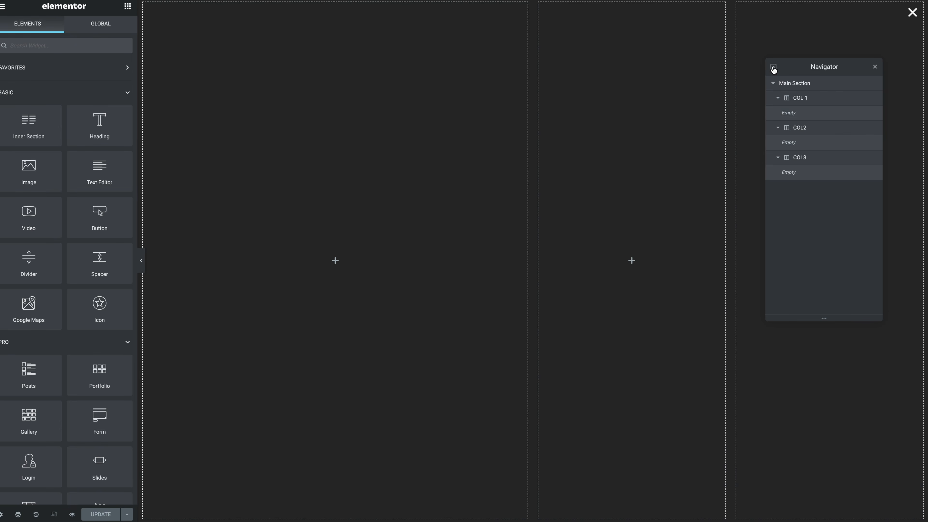
left_click(803, 101)
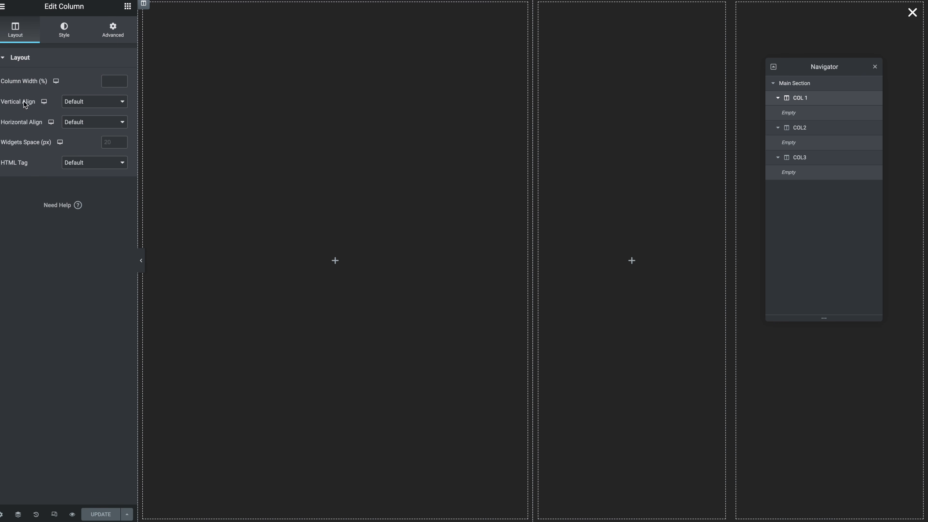
left_click(65, 105)
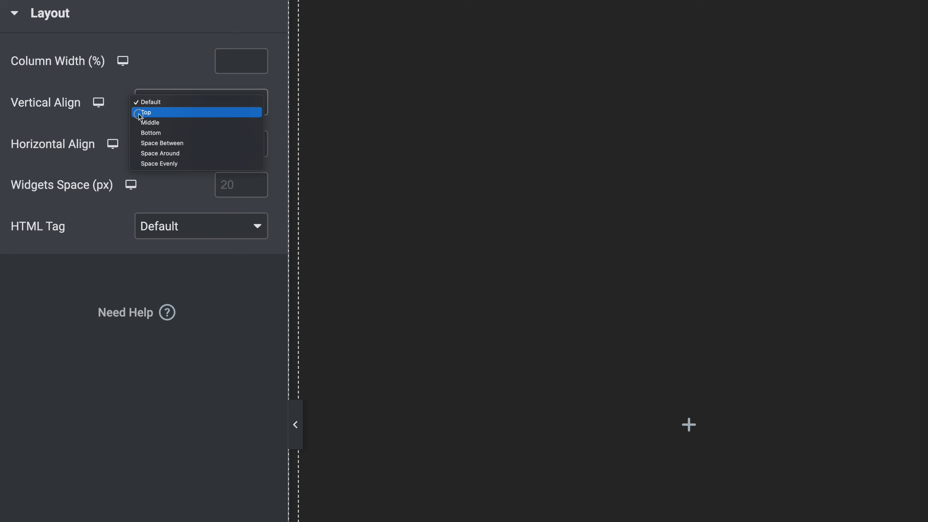
left_click(143, 126)
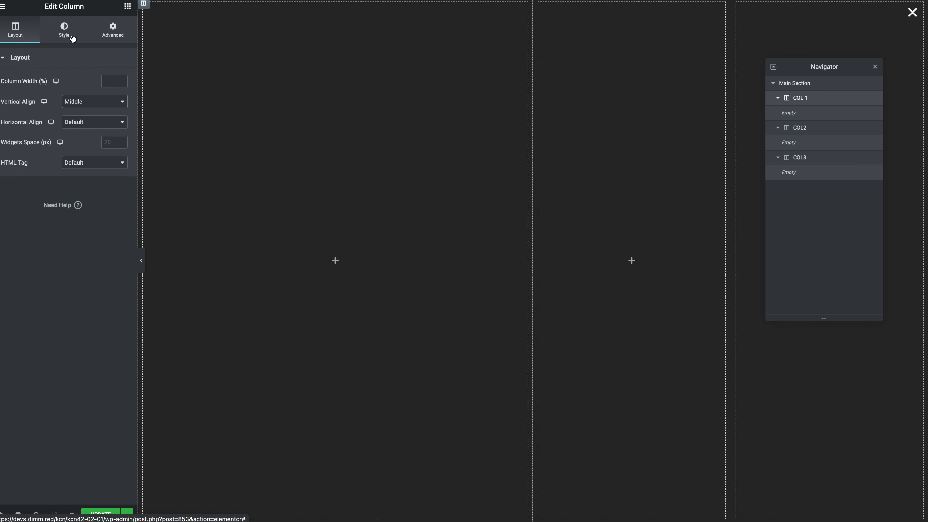
Step: Set COL 1's desktop padding to 120 px top and bottom and 60 px right and left, with the values unlinked
left_click(94, 41)
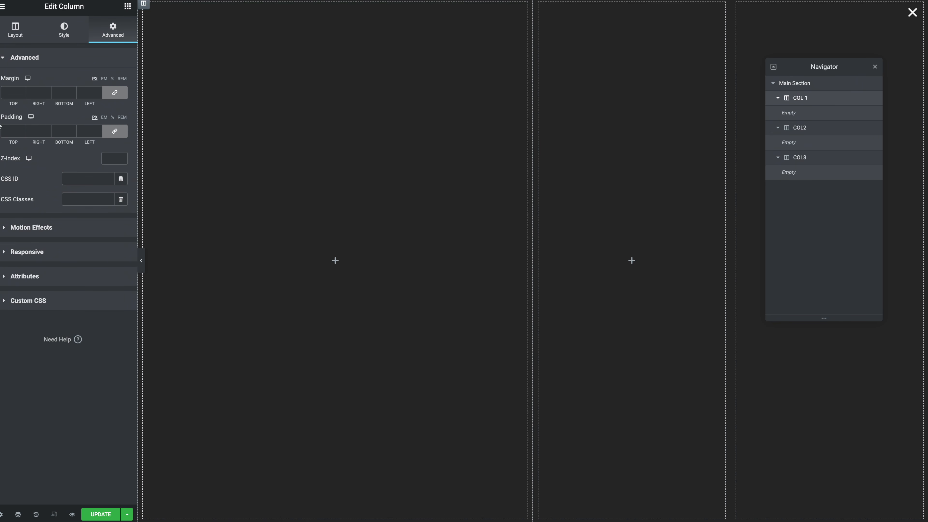
left_click(172, 136)
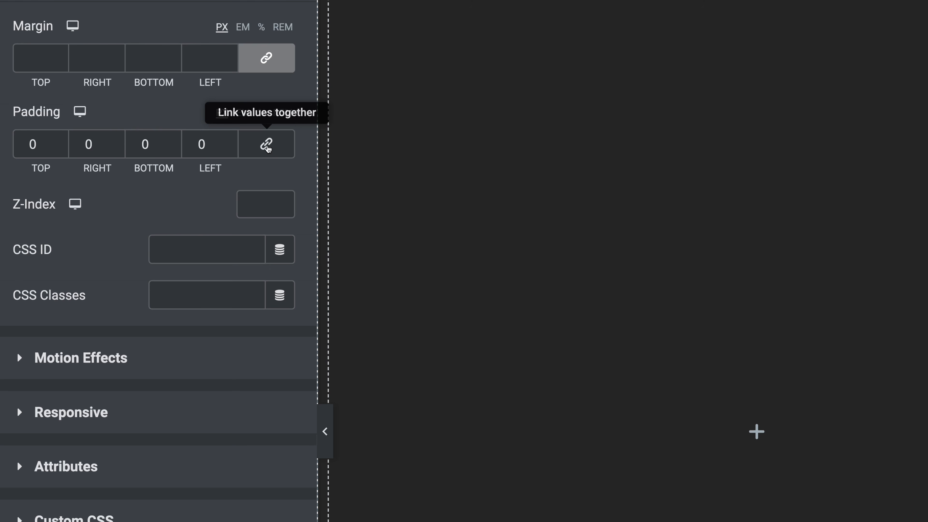
left_click(30, 143)
type("12")
key("Tab")
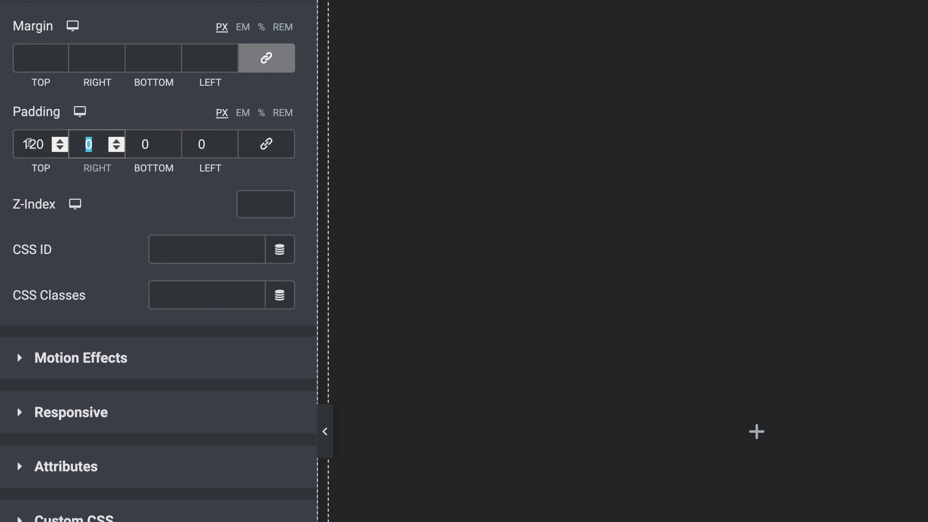
type("60")
key("Tab")
type("120")
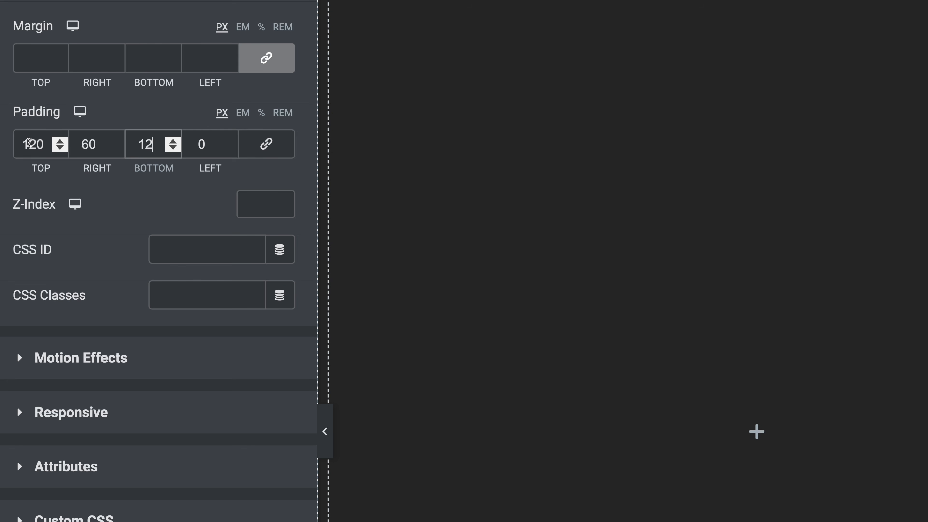
key("Tab")
type("60")
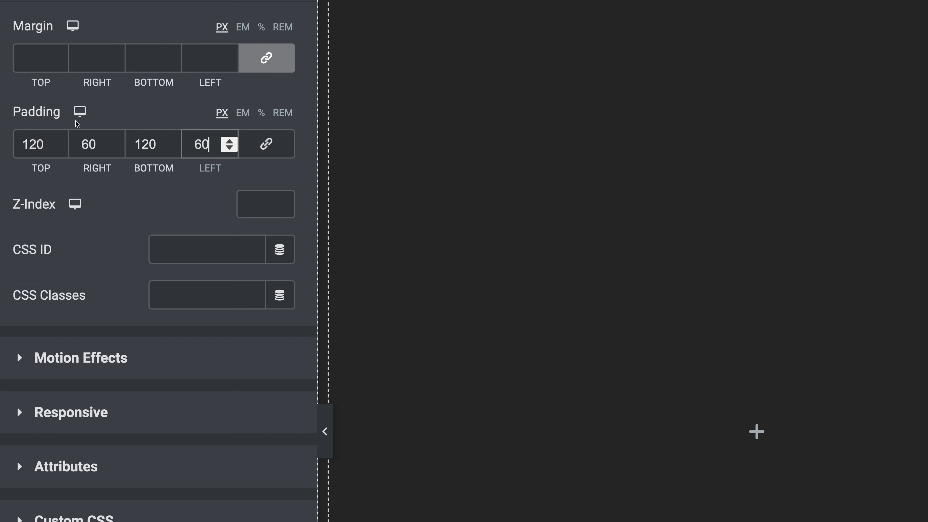
Step: Set COL 1's tablet padding to 60 px top and bottom and 0 right and left, with the values unlinked
left_click(81, 111)
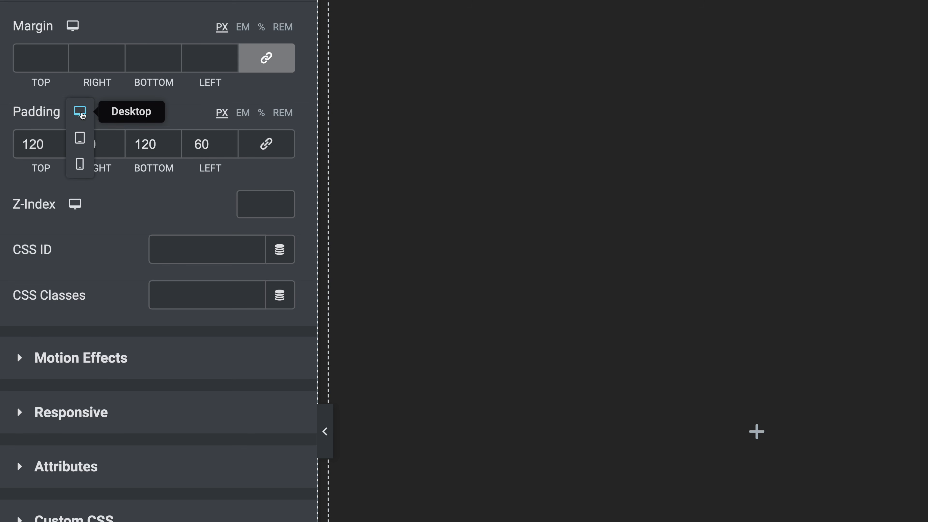
left_click(80, 138)
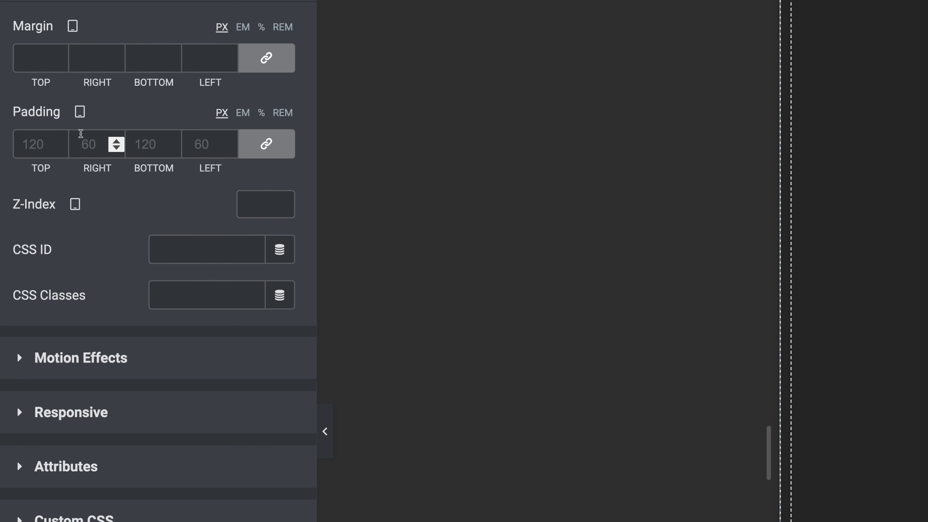
left_click(266, 144)
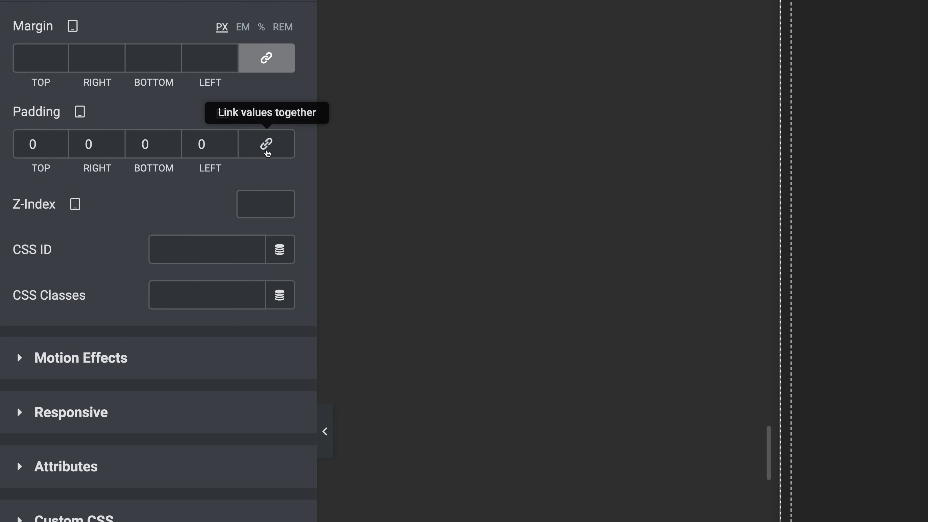
left_click(27, 145)
type("6")
key("Tab")
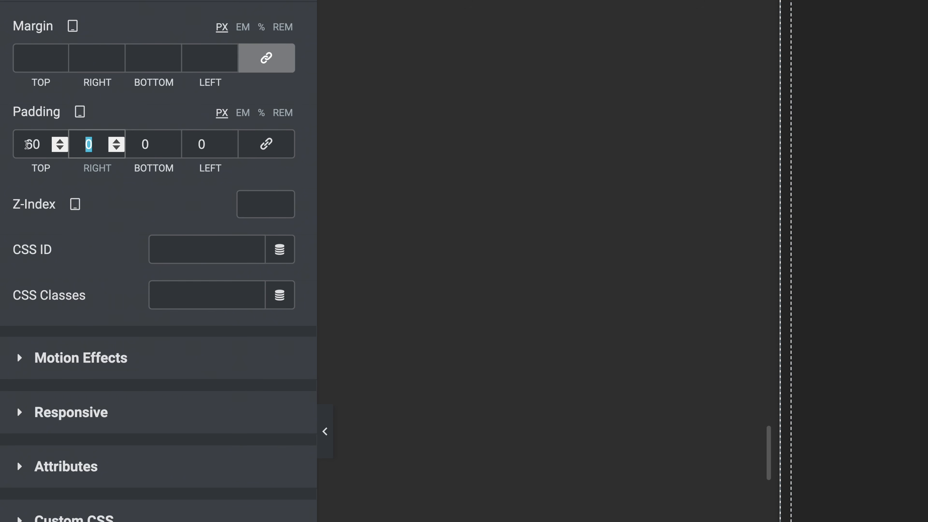
key("Tab")
type("60")
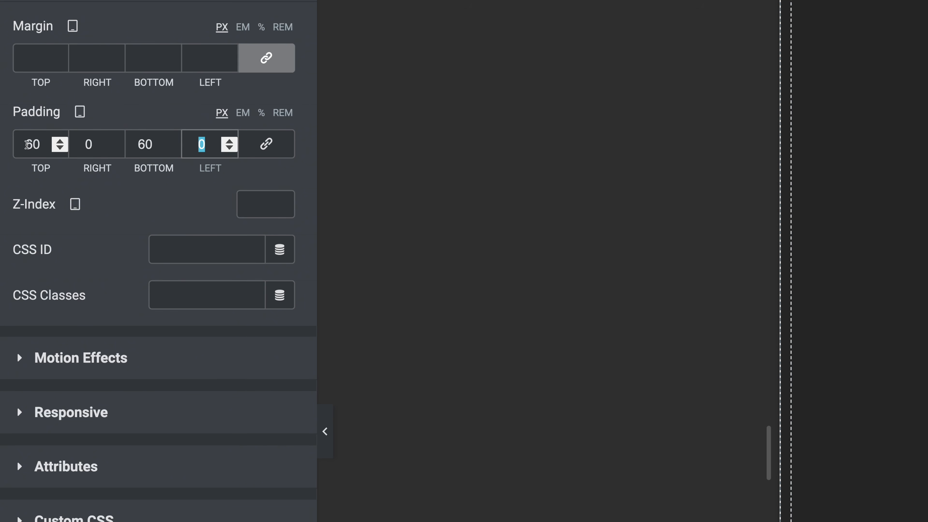
Step: Set COL 1's mobile padding to 20 px on all four sides
mouse_move(80, 111)
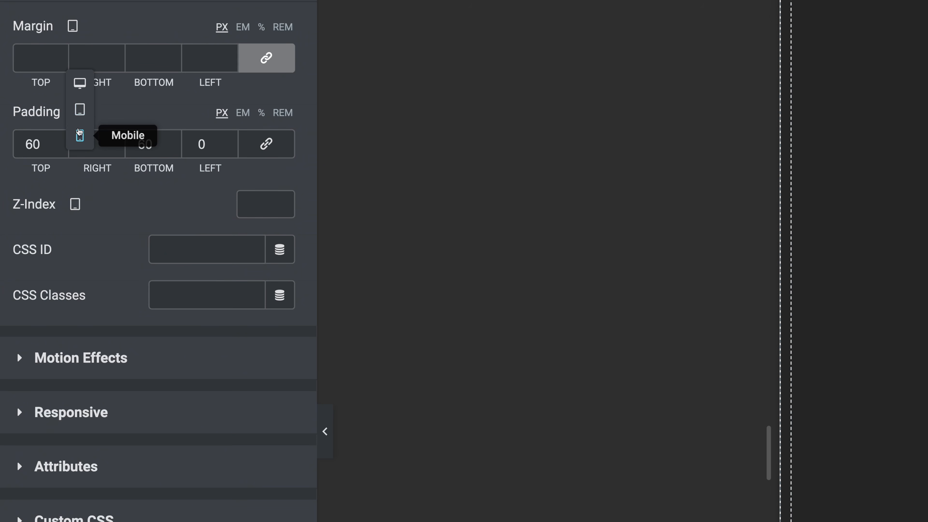
left_click(79, 134)
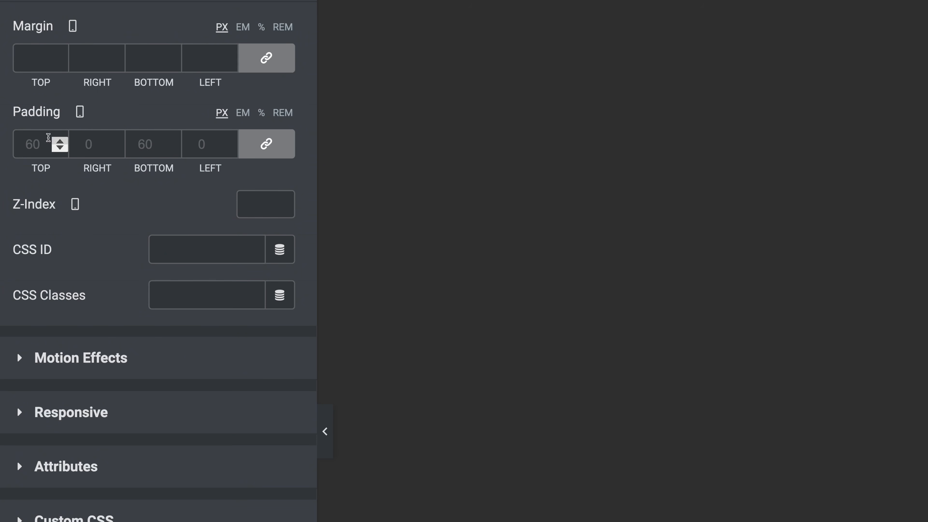
left_click(33, 143)
type("20")
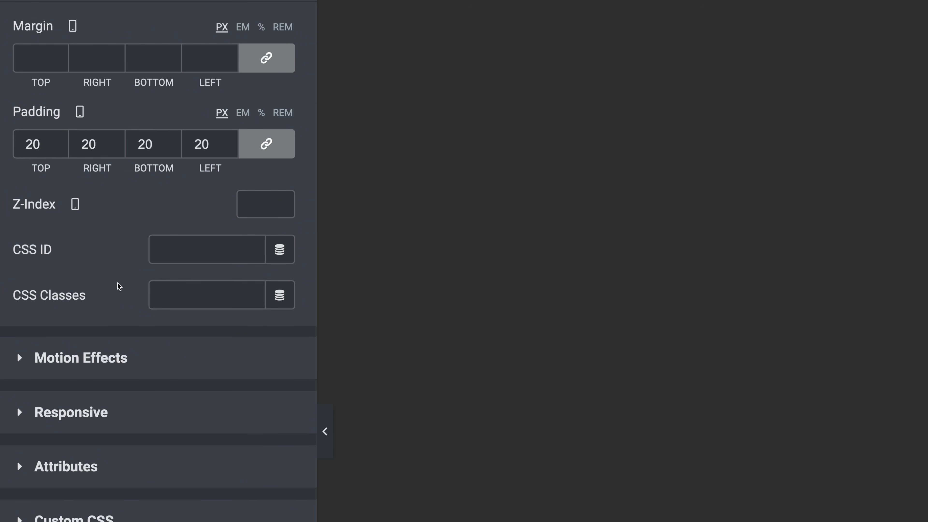
Step: Assign the CSS class my-main to column COL 1
scroll(119, 286, "down", 1)
left_click(182, 261)
type("my-main")
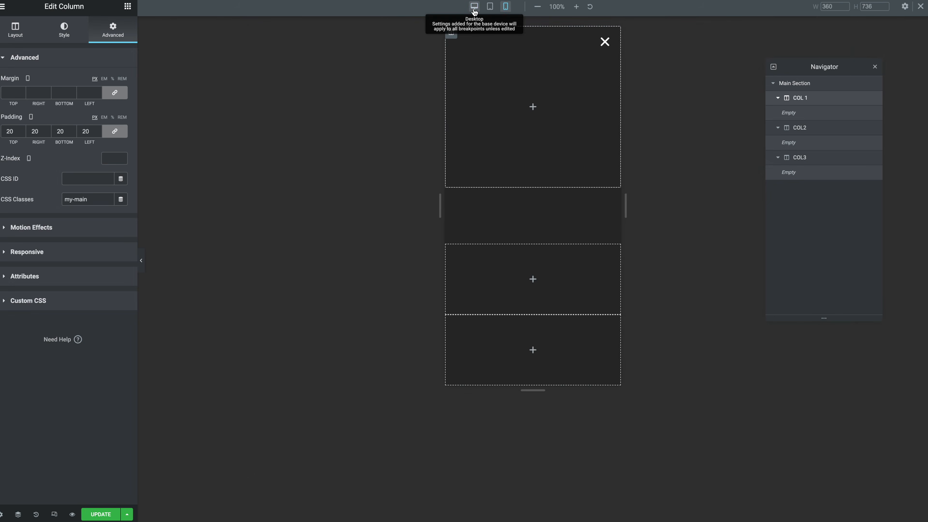
Step: Give column COL2 a solid border with desktop widths of 0 top and bottom and 1 right and left, values unlinked
left_click(474, 6)
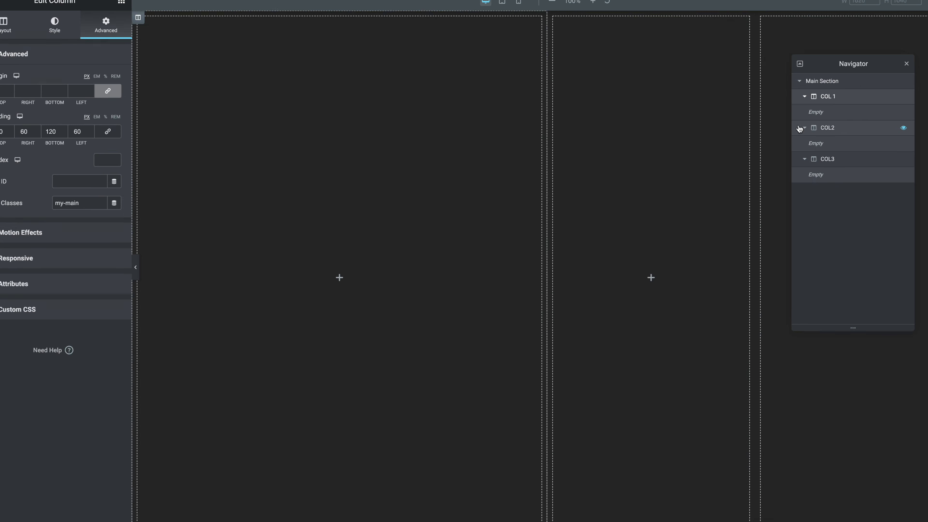
left_click(799, 129)
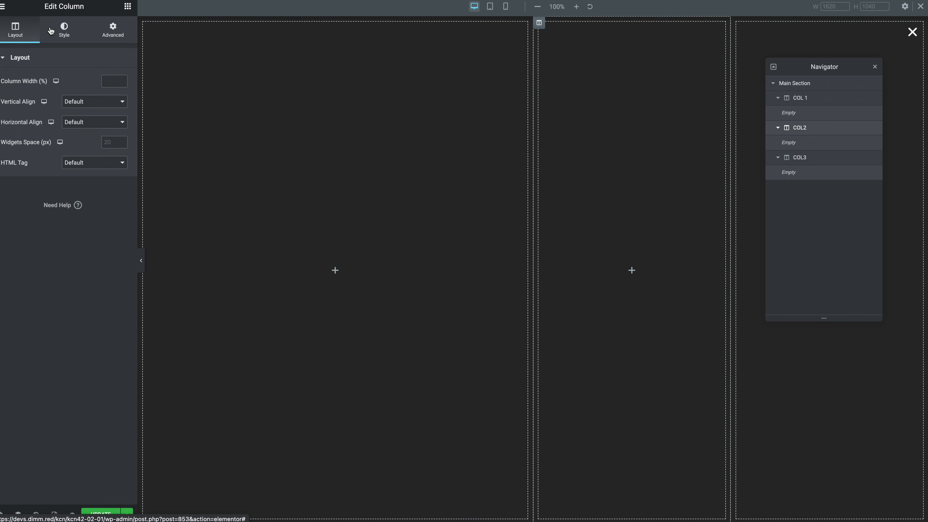
left_click(51, 31)
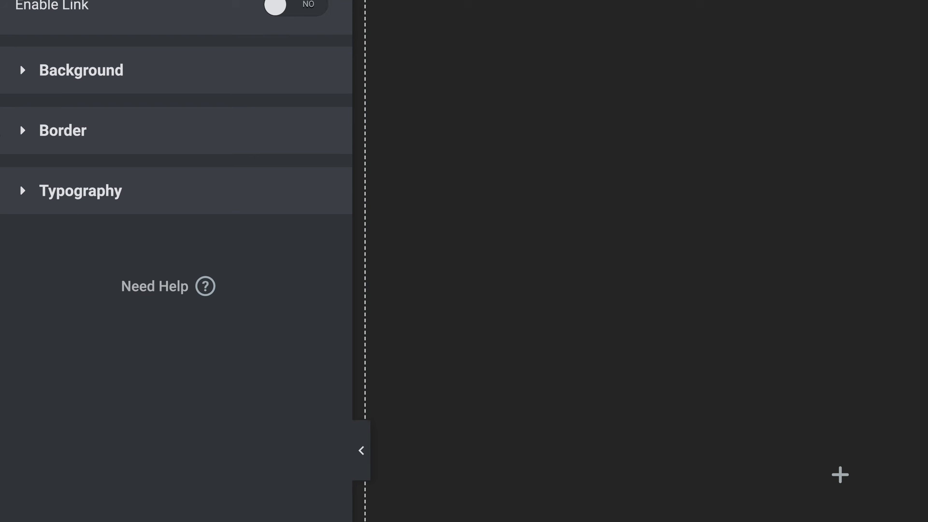
left_click(63, 131)
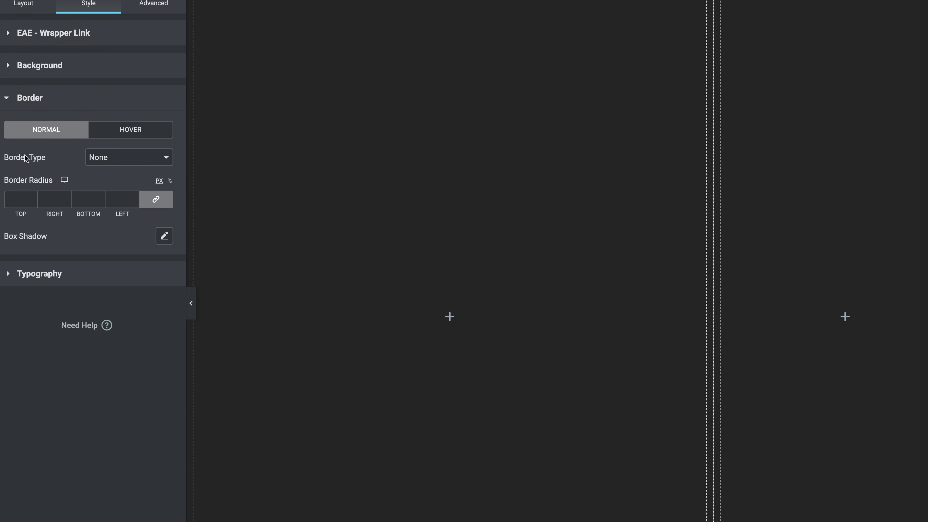
left_click(104, 163)
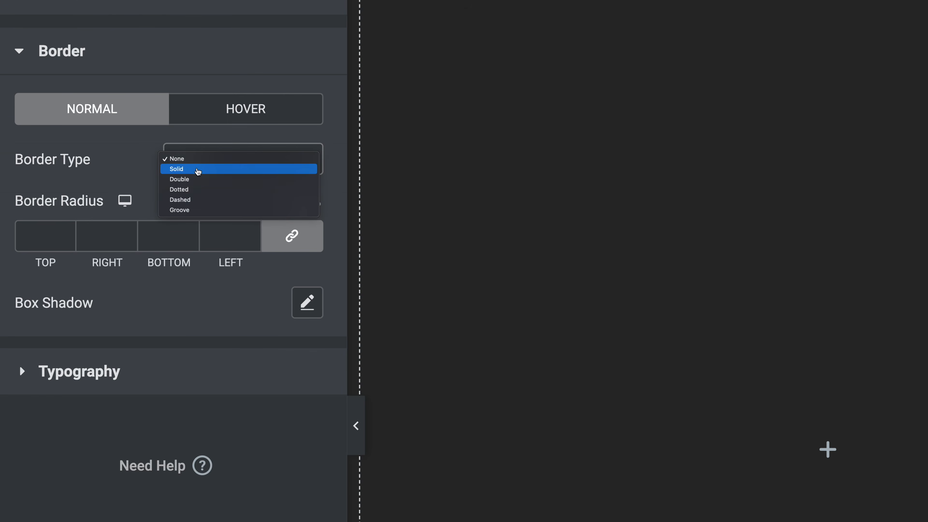
left_click(188, 169)
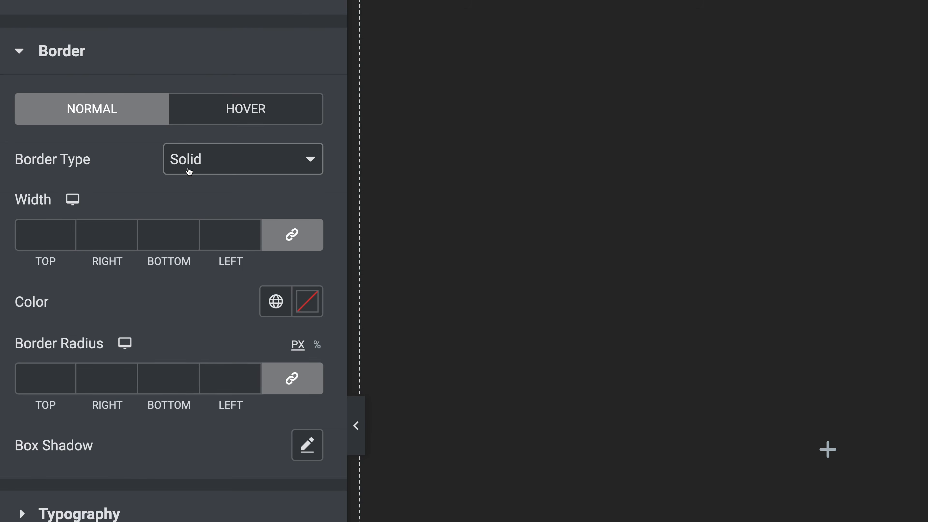
left_click(294, 236)
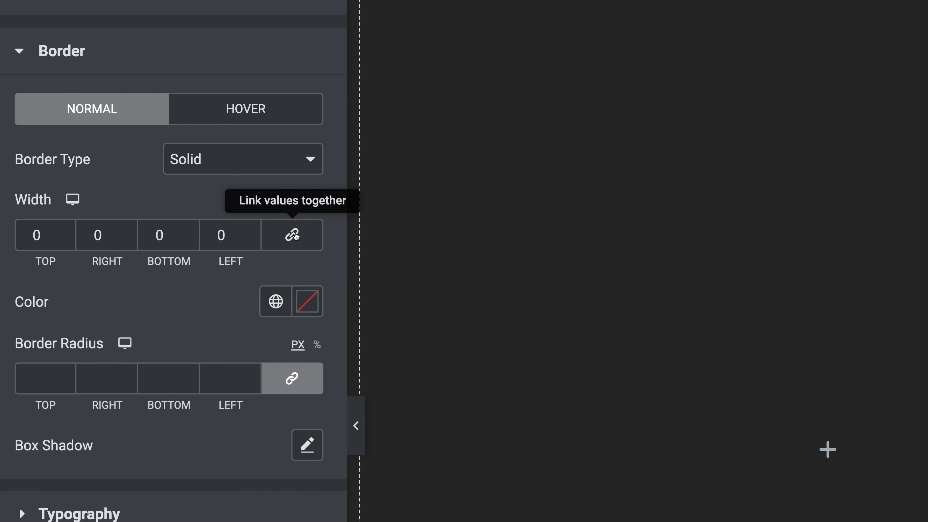
left_click(124, 231)
left_click(256, 233)
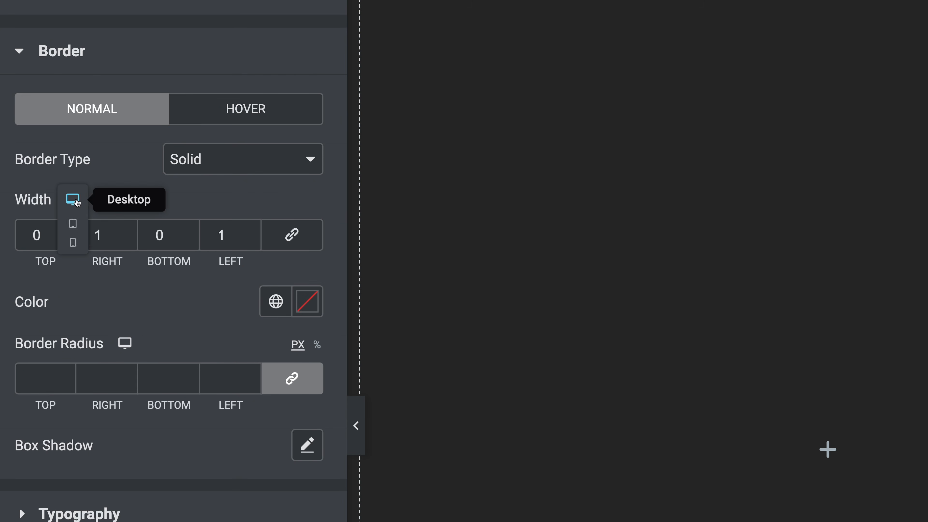
Step: Set COL2's tablet border width to 1 on the right and 0 on the other sides, with the values unlinked
left_click(72, 229)
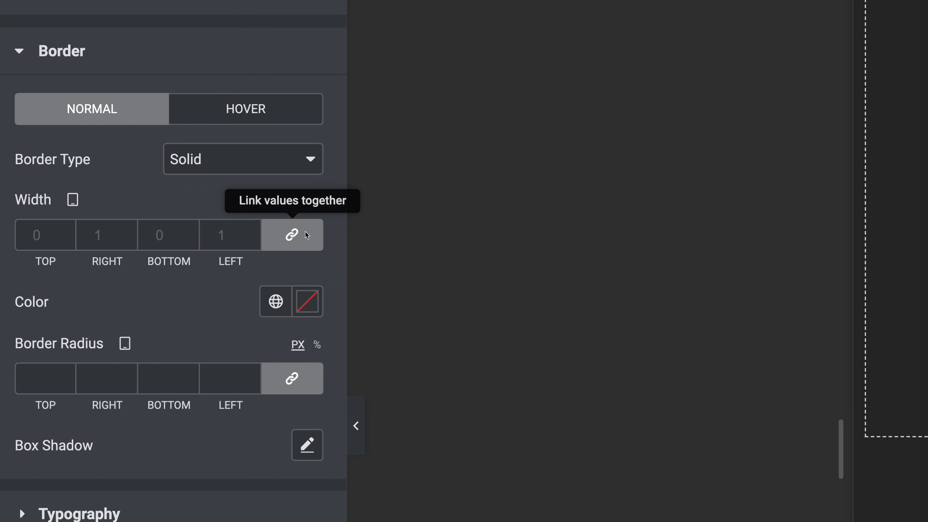
left_click(292, 234)
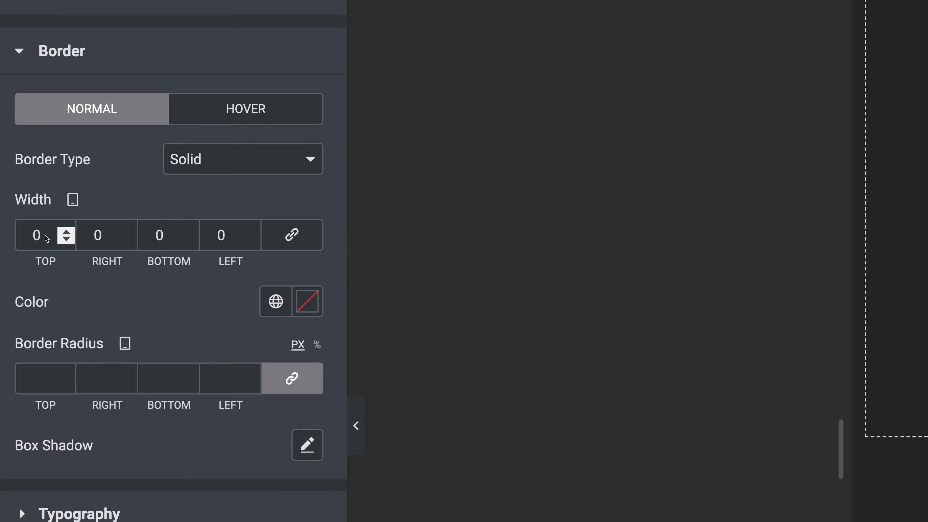
left_click(129, 232)
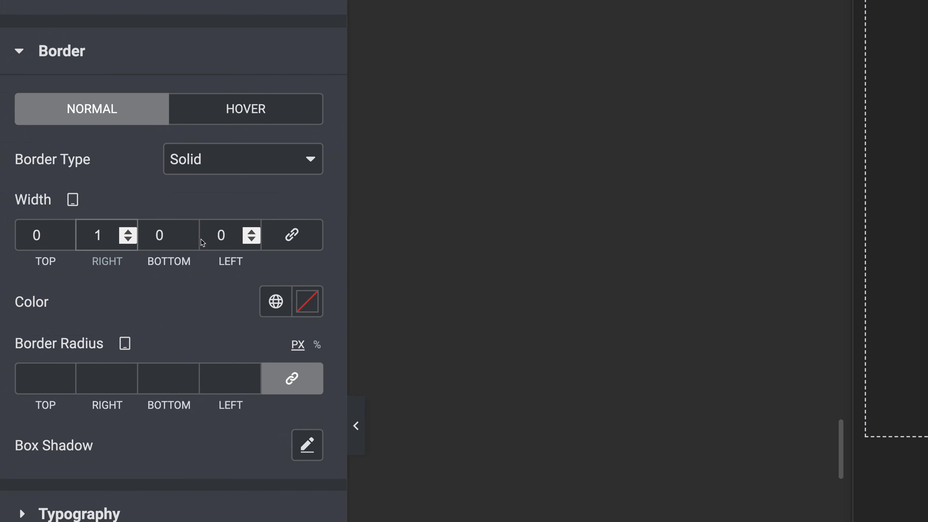
Step: Set COL2's mobile border width to 0 on all sides and its border color to #FFFFFF3B
left_click(73, 199)
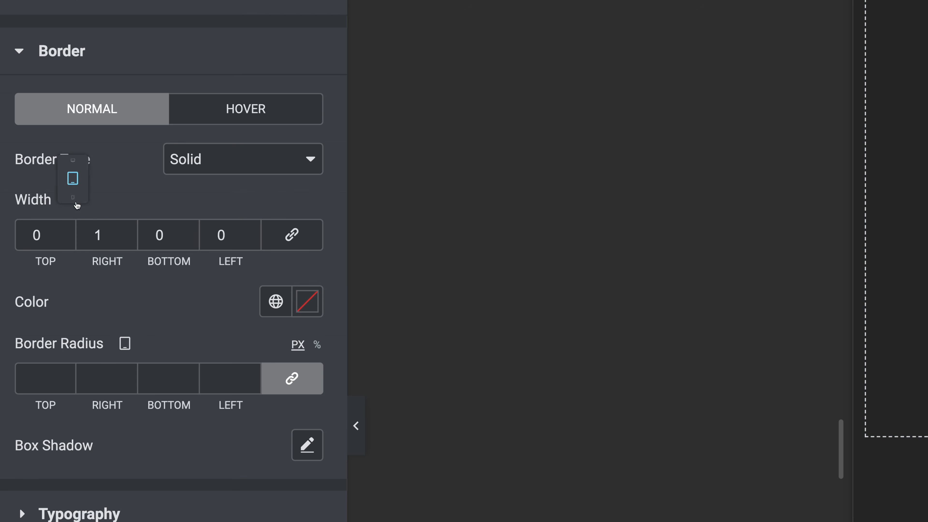
left_click(73, 223)
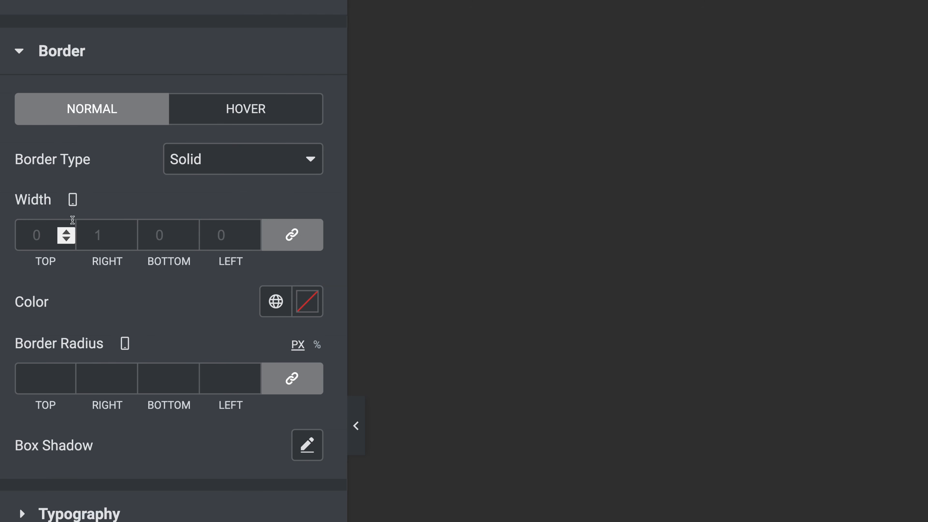
left_click(35, 233)
type("0")
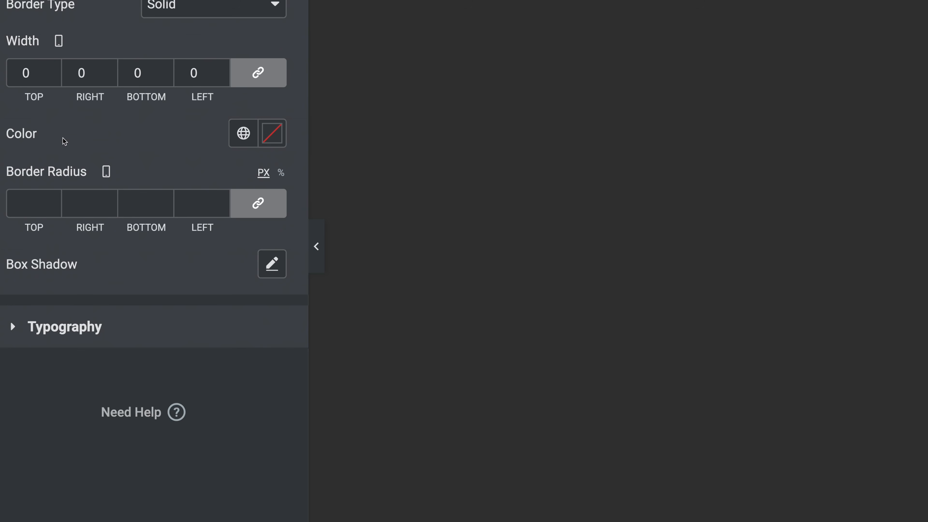
left_click(272, 133)
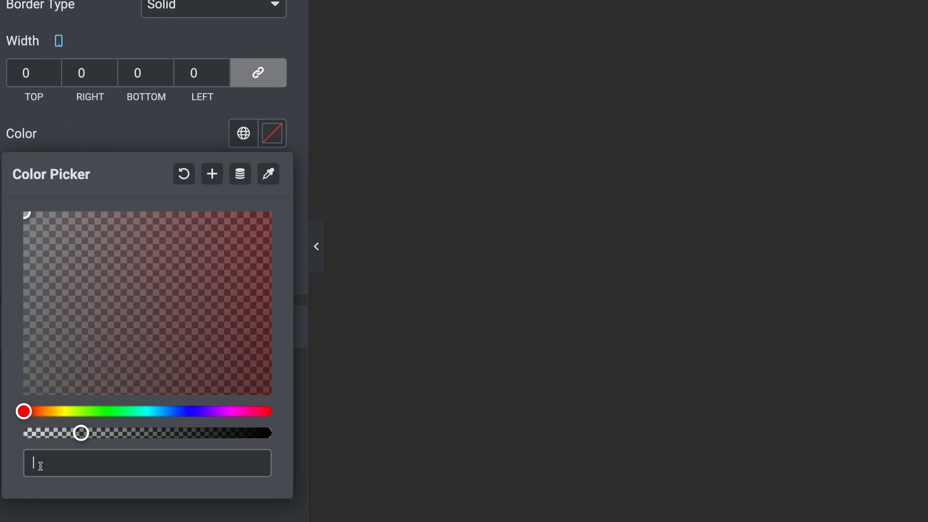
type("#FFFFFF3B")
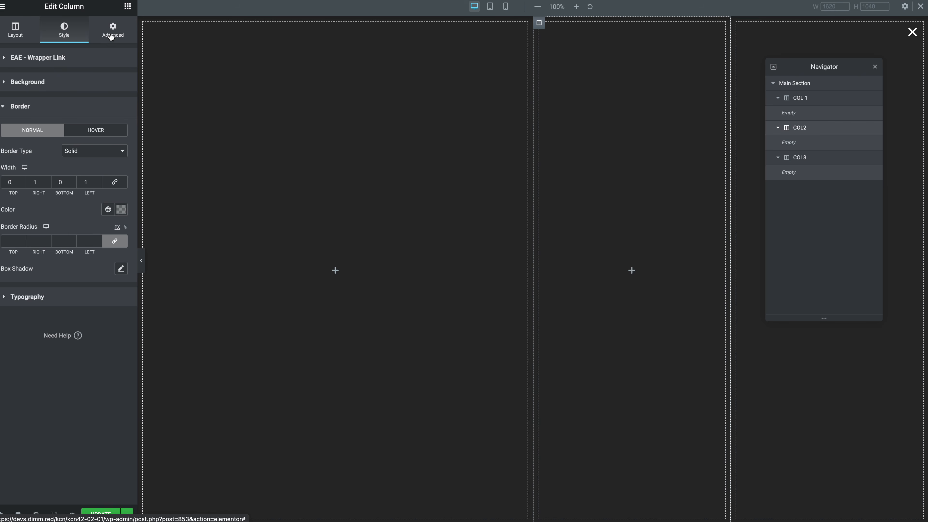
Step: Unlink COL2's desktop padding values and set them to 0
left_click(112, 36)
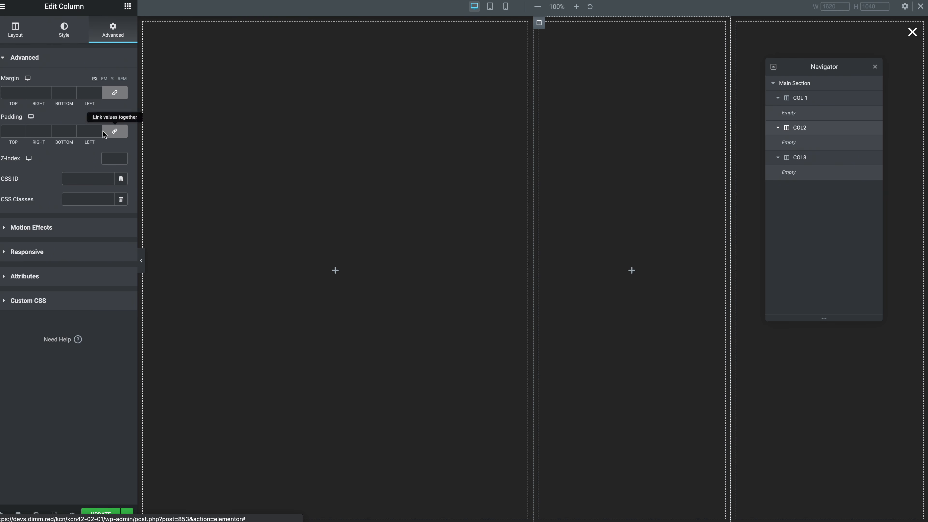
left_click(117, 131)
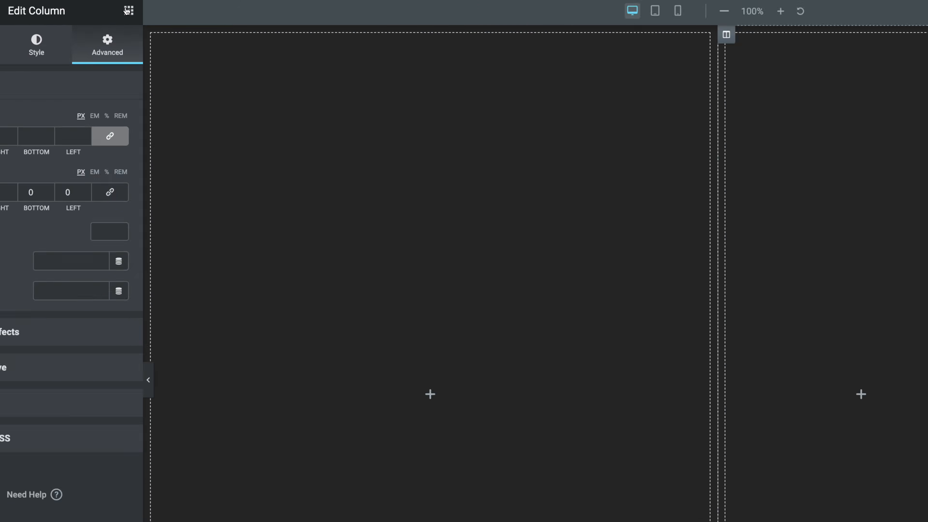
Step: Add an Inner Section widget to column COL2
left_click(126, 9)
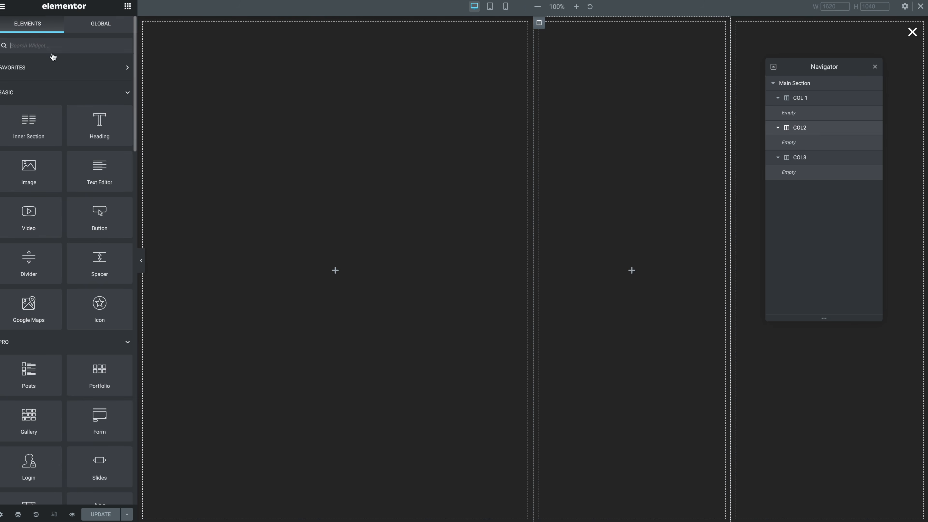
type("inner")
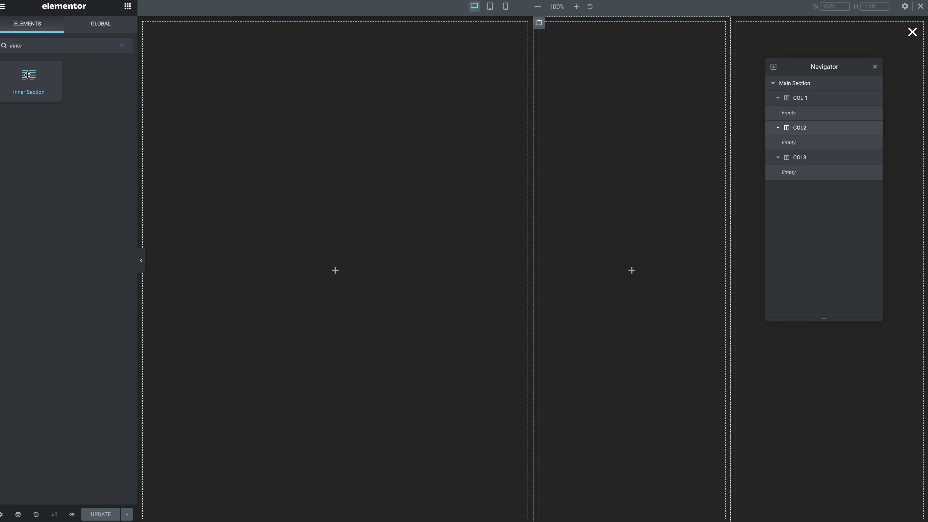
left_click_drag(28, 75, 611, 238)
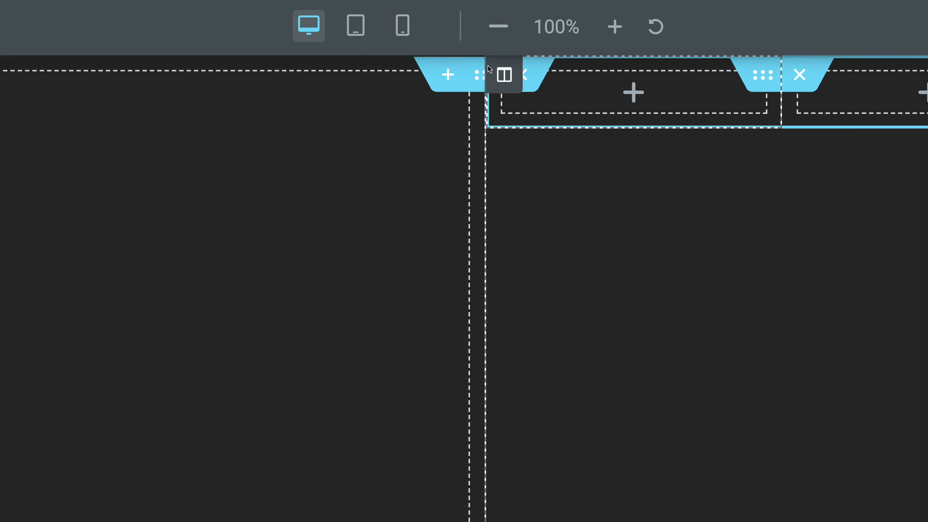
mouse_move(503, 84)
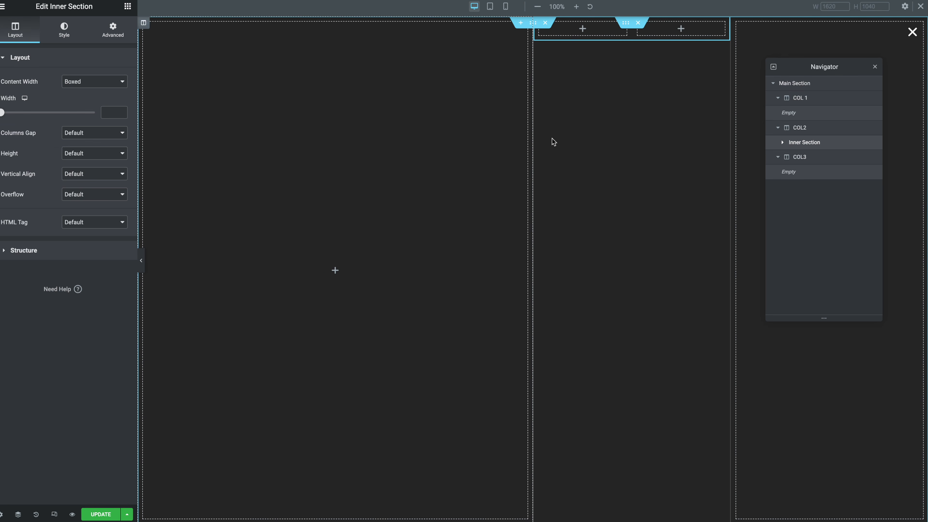
Step: Rename the new inner section in COL2 as Inner Section 1
double_click(801, 143)
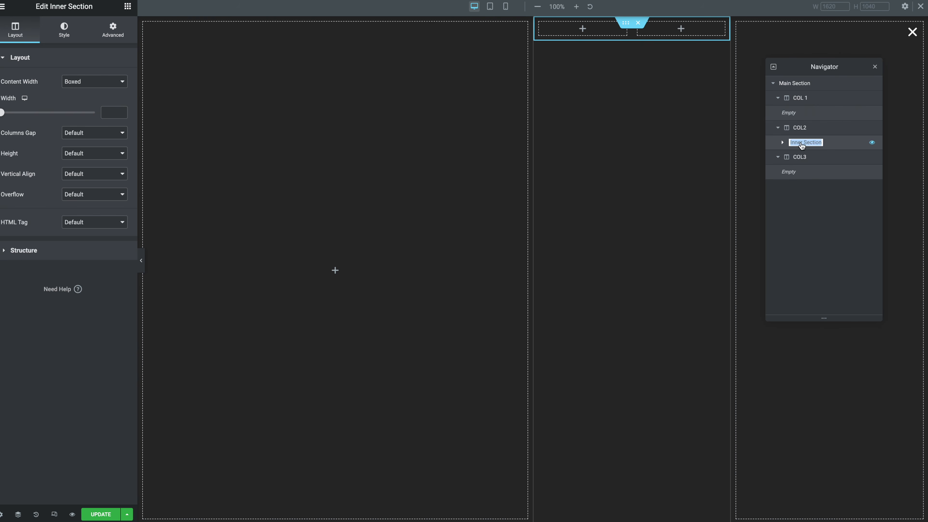
key("End")
key("Return")
Step: Delete the first of the two columns inside Inner Section 1
left_click(782, 142)
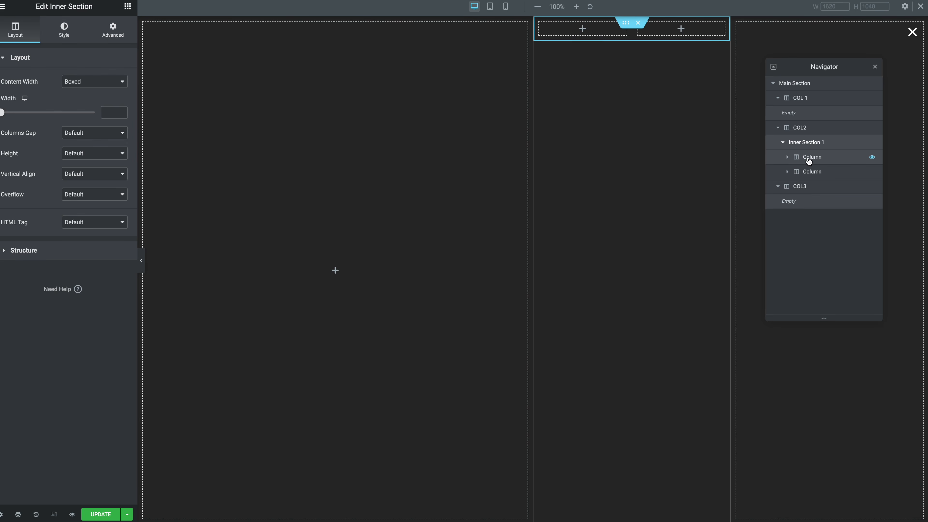
right_click(809, 161)
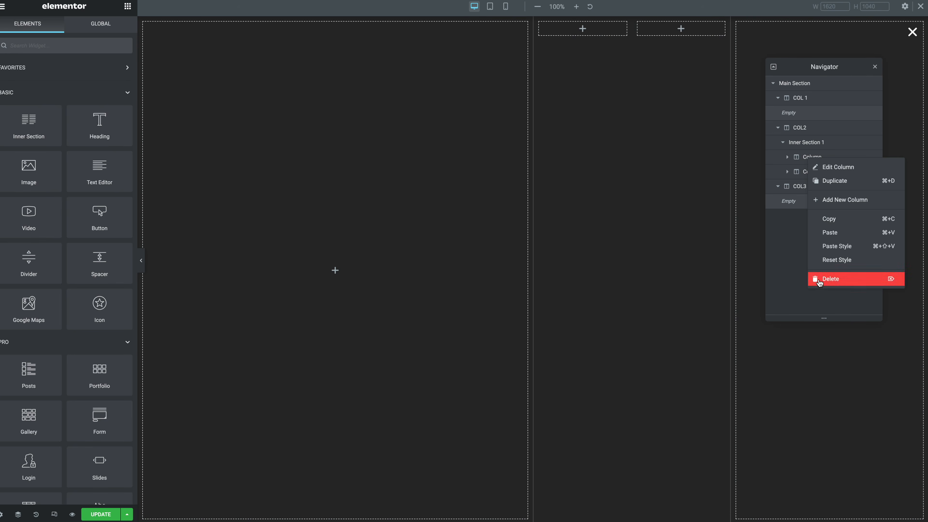
left_click(820, 279)
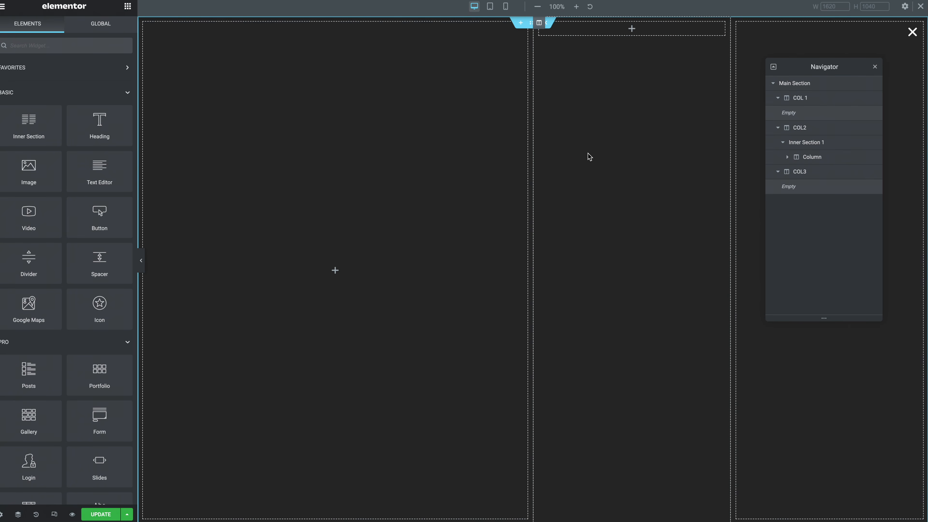
Step: Assign the CSS class my-secondary to the remaining column of Inner Section 1
left_click(823, 157)
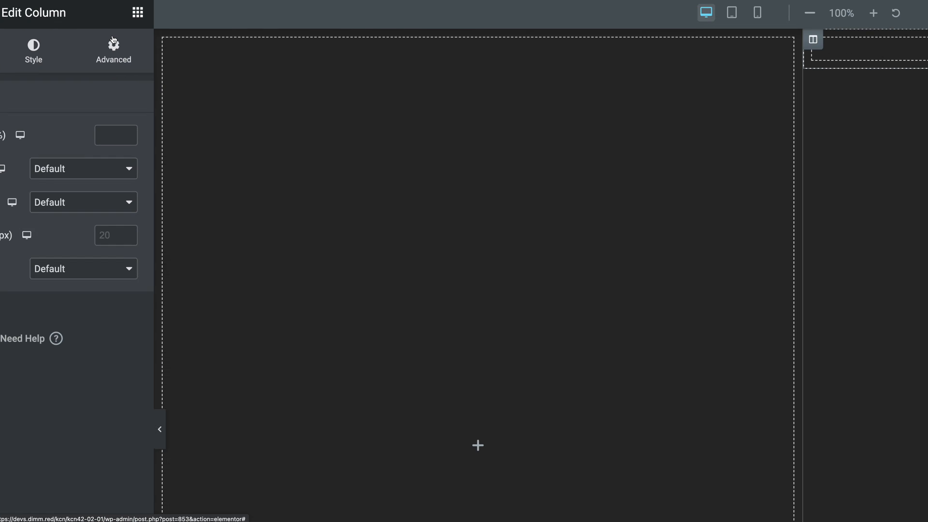
left_click(113, 42)
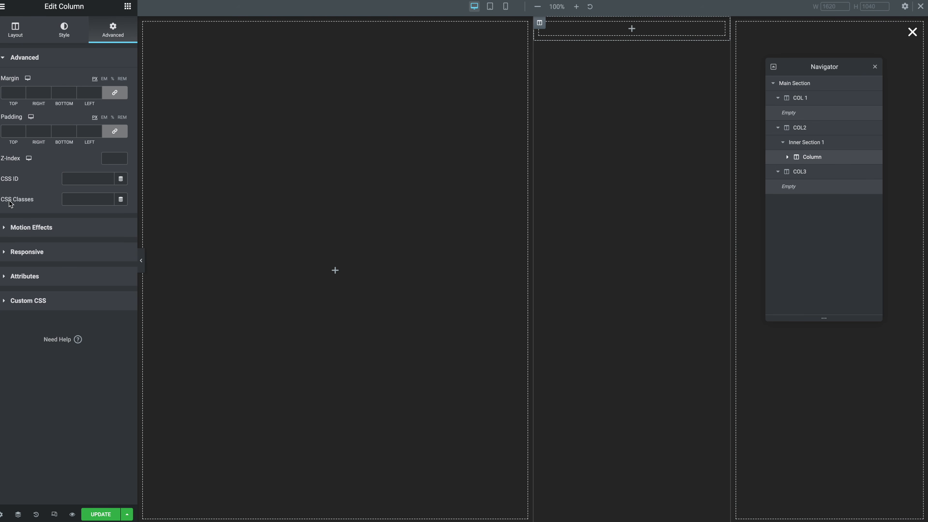
left_click(79, 200)
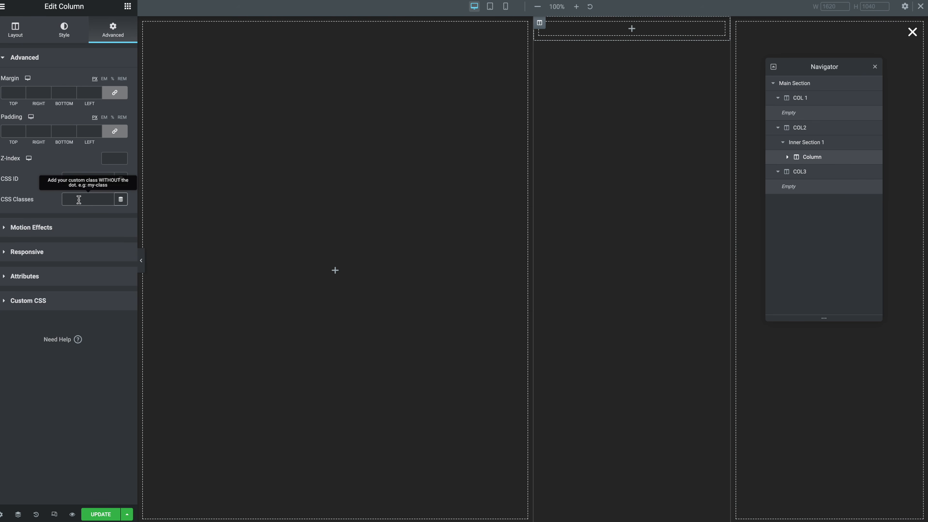
type("my-secondary")
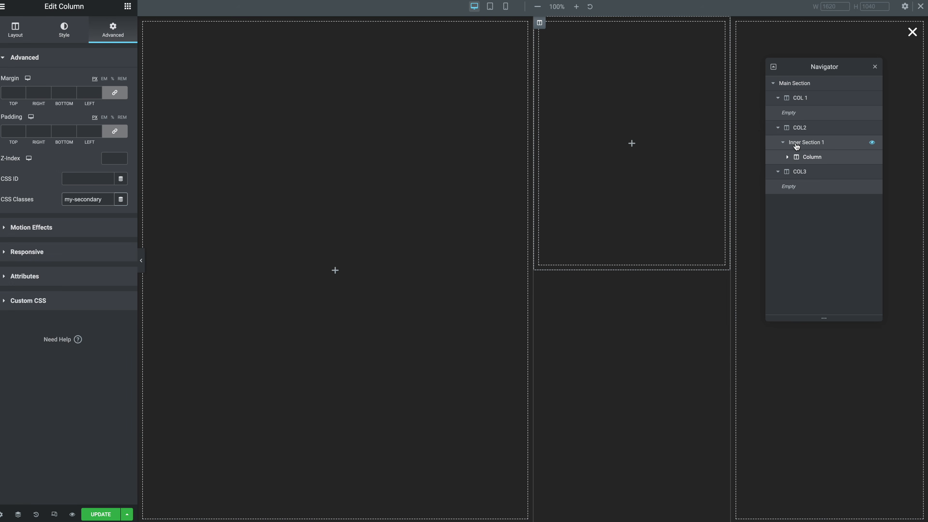
Step: Set the content width of Inner Section 1 to Full Width
left_click(805, 144)
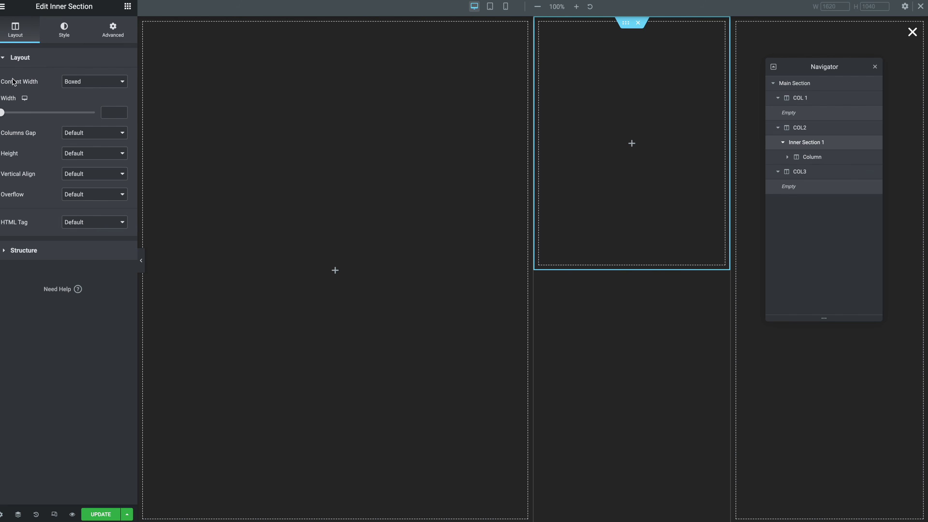
left_click(89, 87)
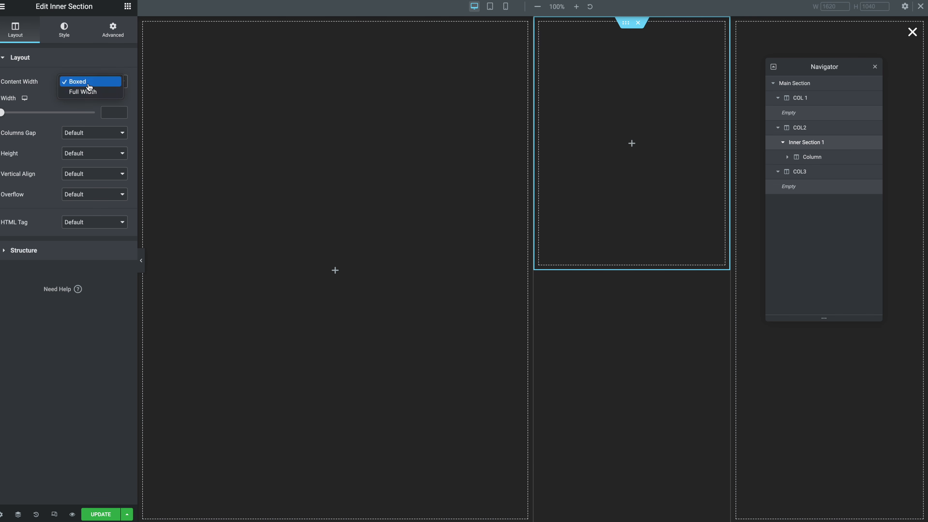
left_click(82, 92)
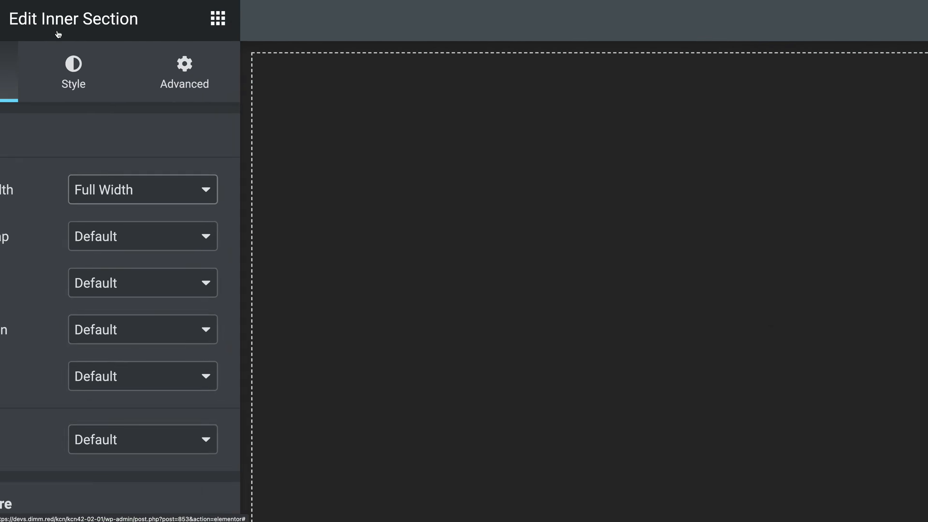
Step: Give Inner Section 1 a solid border with a desktop width of 1 at the bottom and 0 on the other sides
left_click(74, 73)
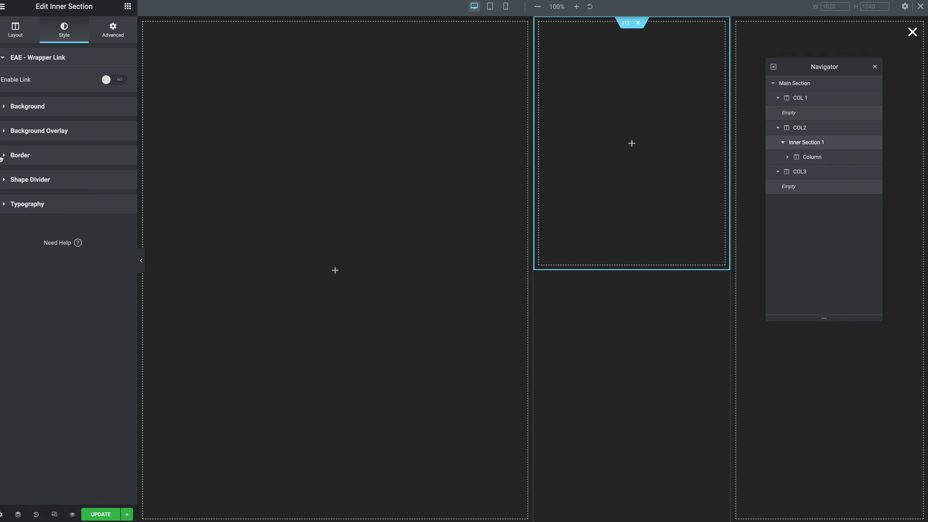
left_click(3, 157)
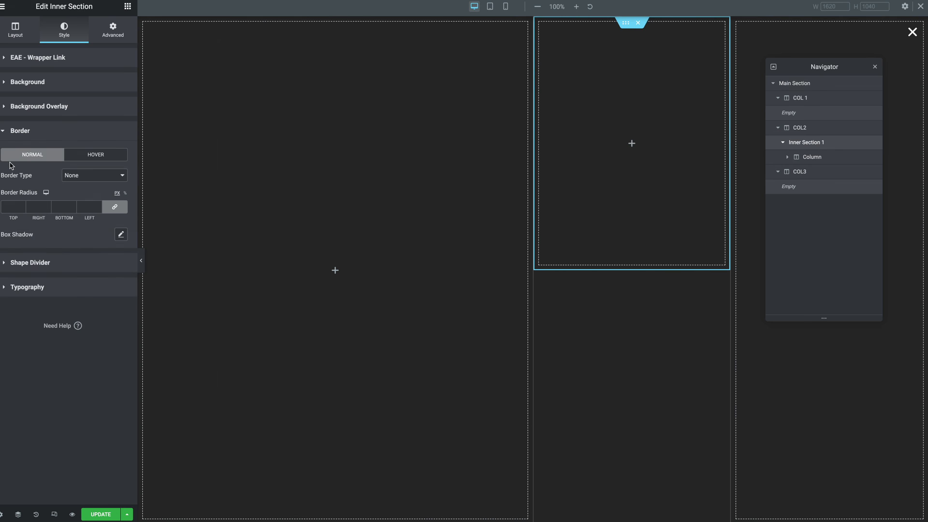
left_click(86, 176)
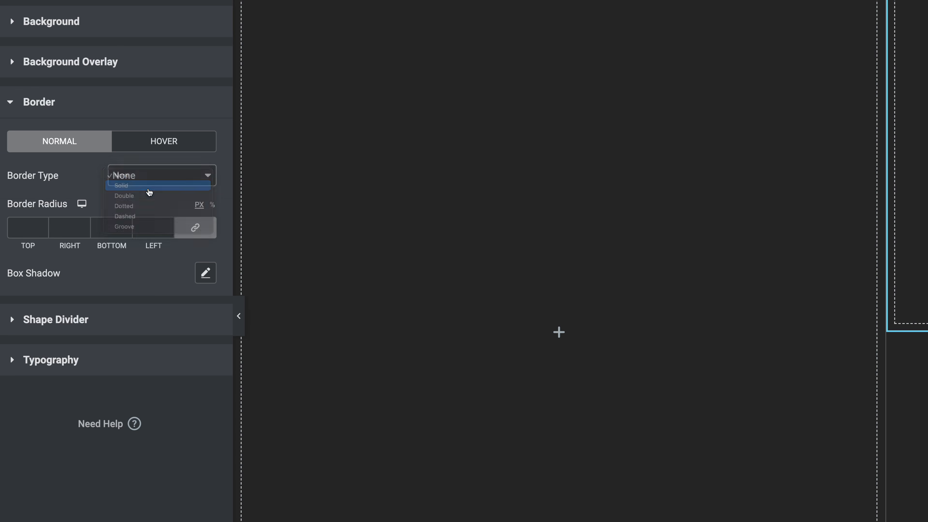
left_click(150, 186)
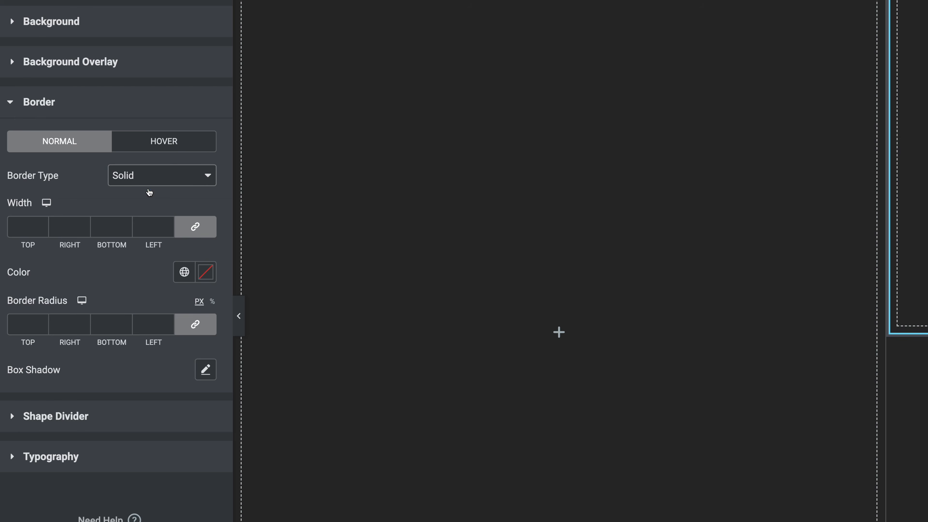
left_click(187, 231)
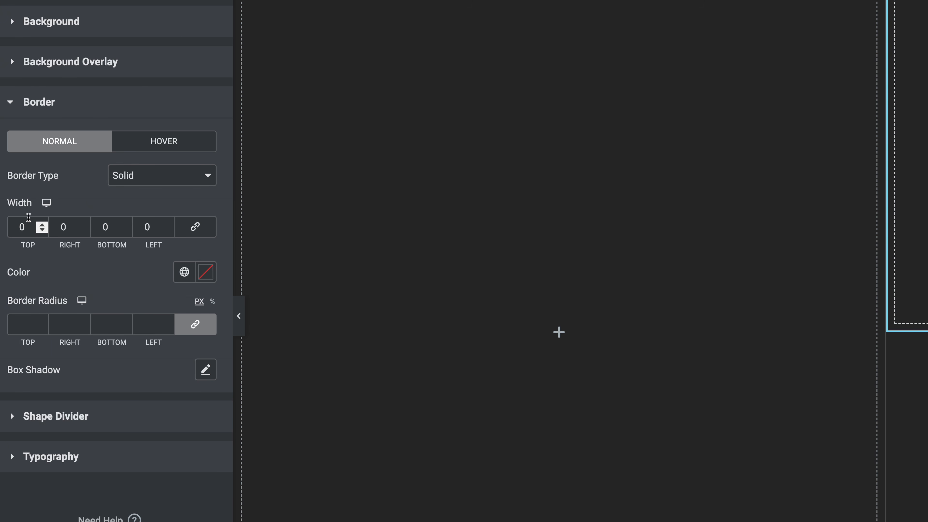
left_click(106, 227)
type("1")
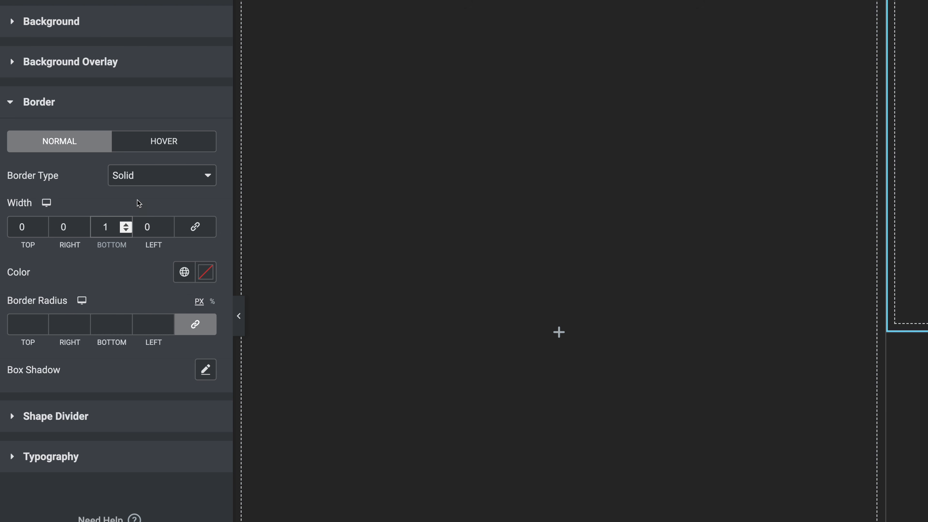
Step: Set the tablet border width of Inner Section 1 to 1 at top and bottom and 0 at the sides
left_click(47, 204)
left_click(49, 219)
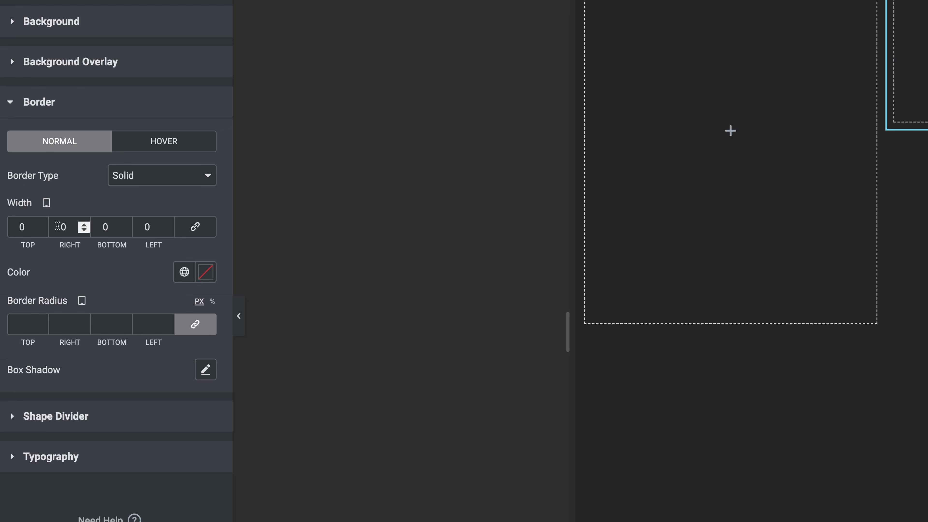
left_click(41, 225)
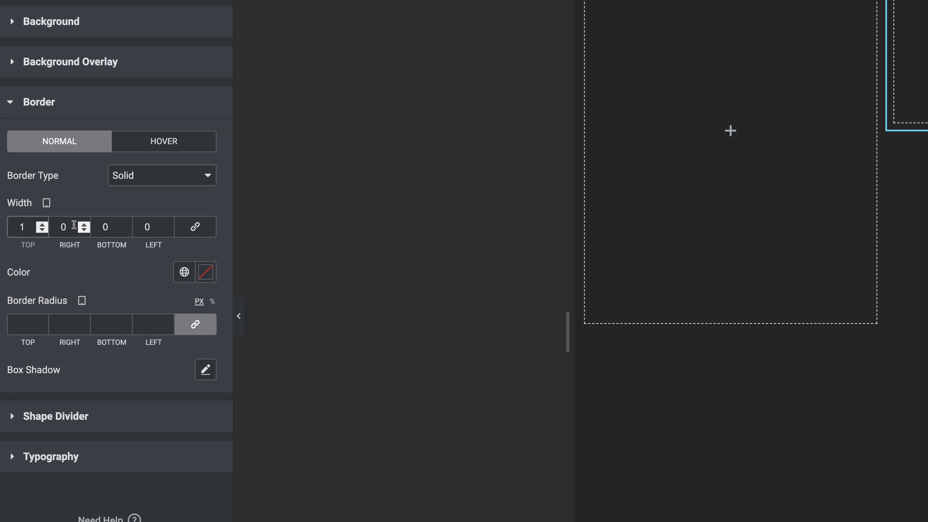
left_click(124, 225)
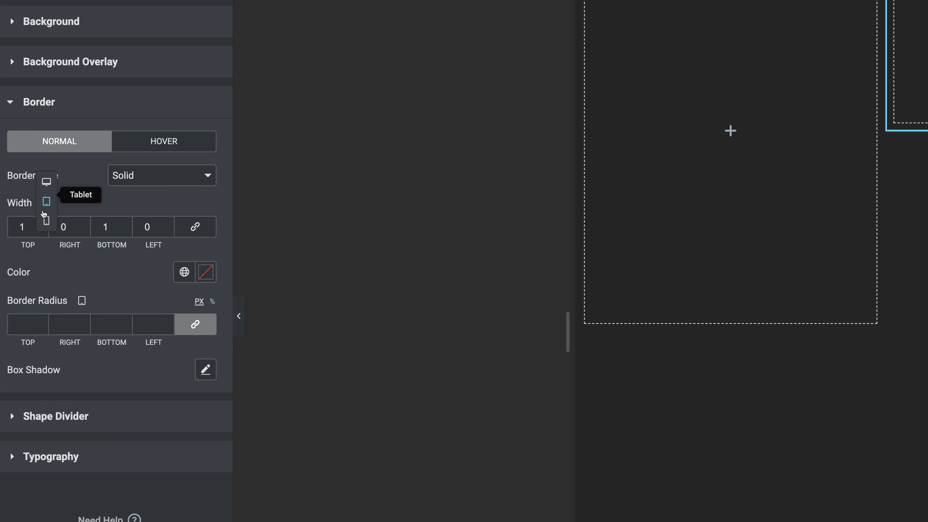
Step: Set the mobile border width of Inner Section 1 to 1 at the top and 0 on the other sides
left_click(45, 213)
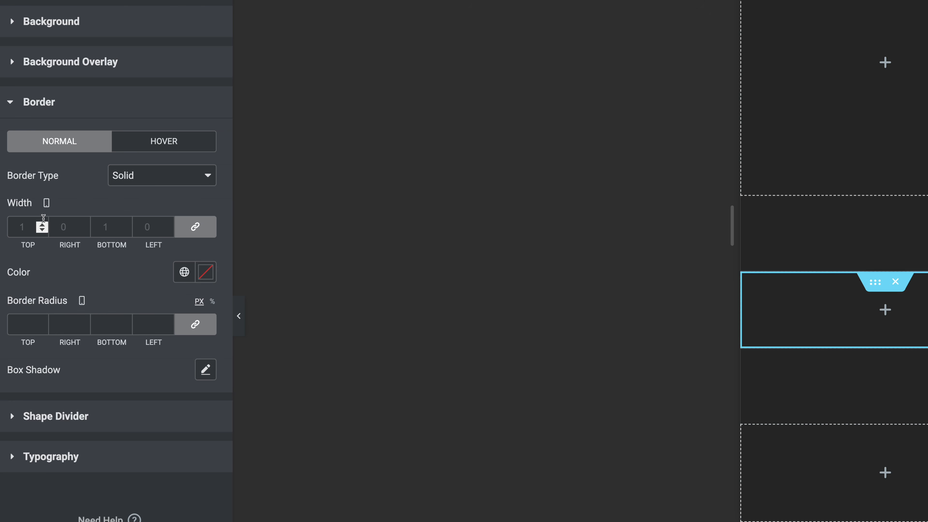
left_click(193, 227)
left_click(42, 224)
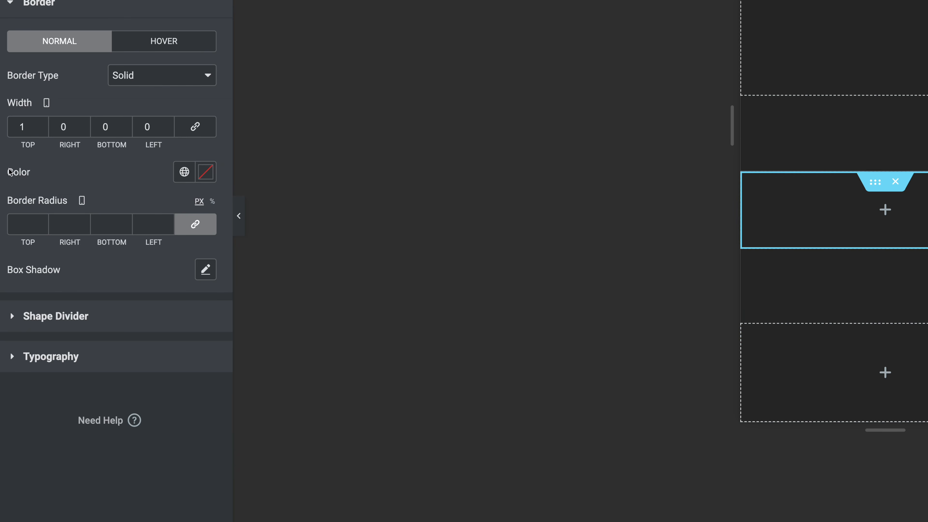
Step: Set the border color of Inner Section 1 to #FFFFFF3B
left_click(213, 178)
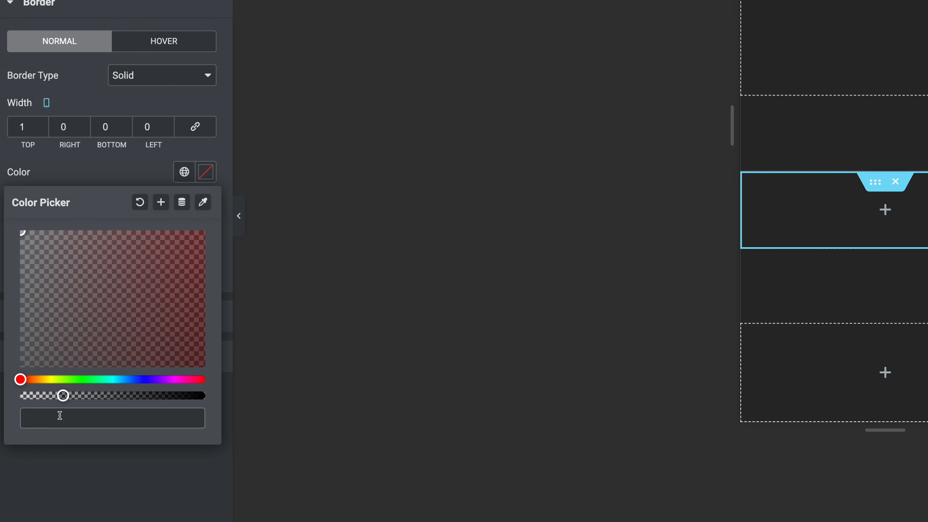
type("#FFFFFF3B")
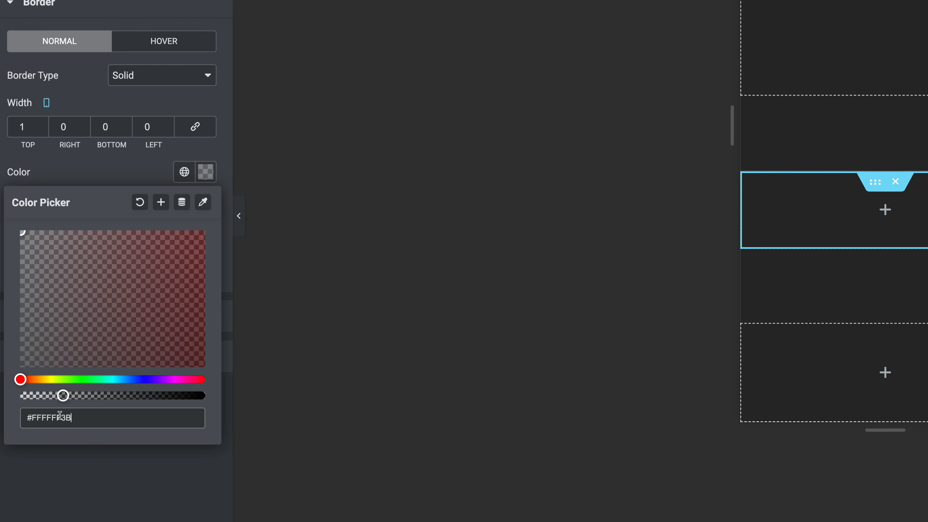
left_click(50, 472)
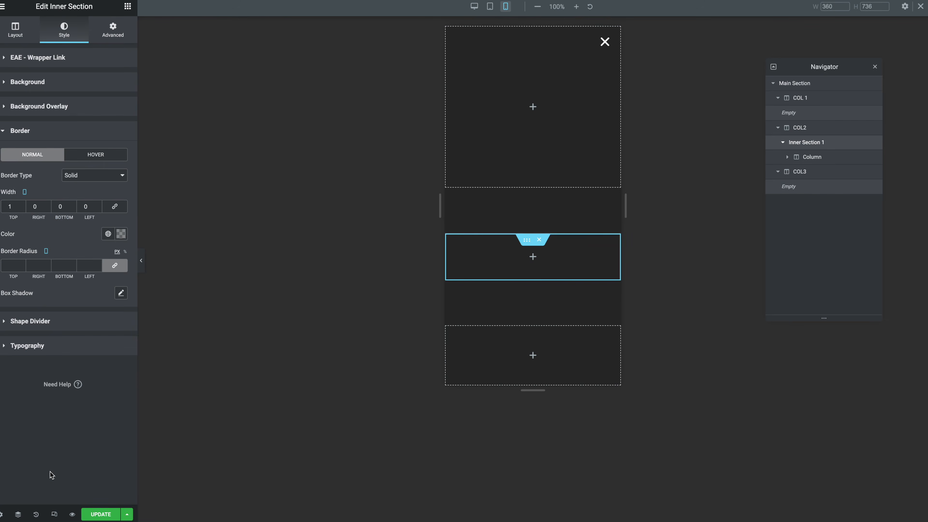
Step: Set the mobile top and bottom margins and all mobile padding of Inner Section 1 to 0 px, and update the popup
left_click(122, 33)
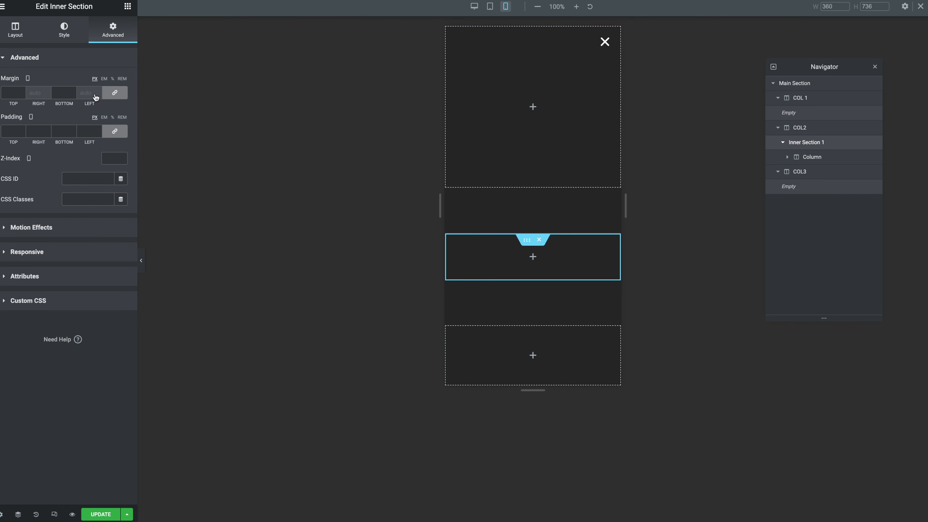
left_click(112, 96)
left_click(115, 132)
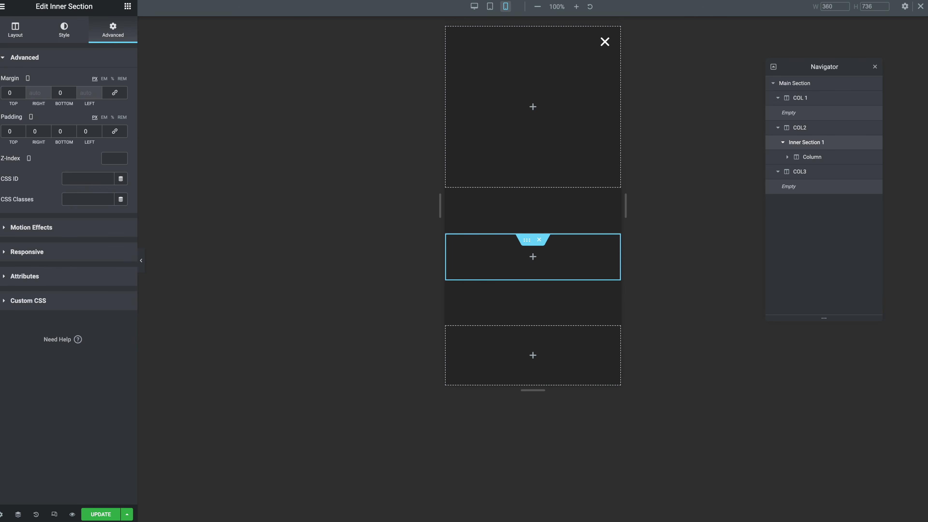
left_click(100, 514)
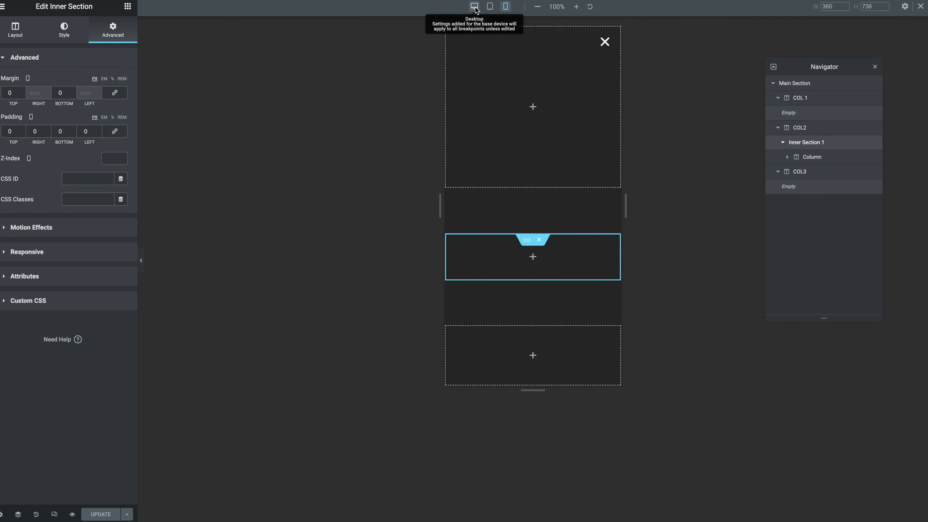
Step: Return to the desktop view and set the vertical alignment of the column inside Inner Section 1 to Bottom
left_click(475, 7)
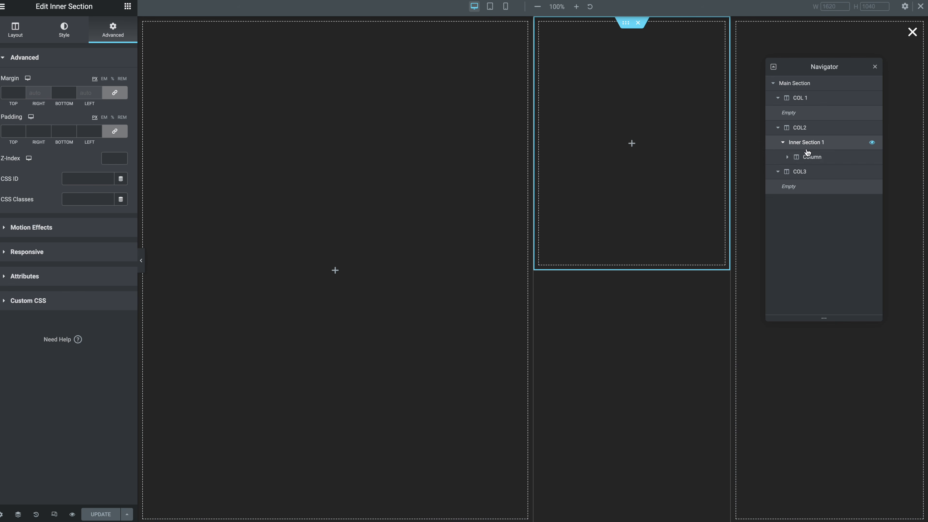
left_click(816, 158)
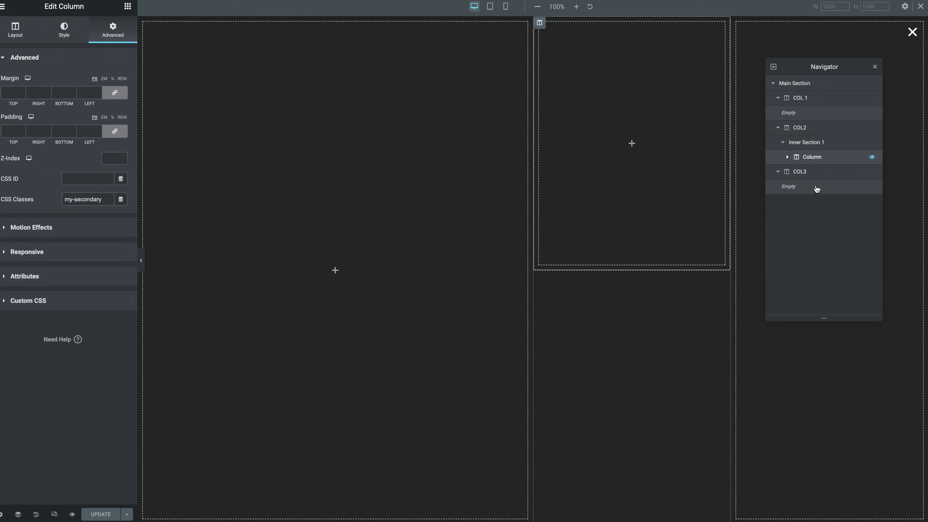
left_click(797, 188)
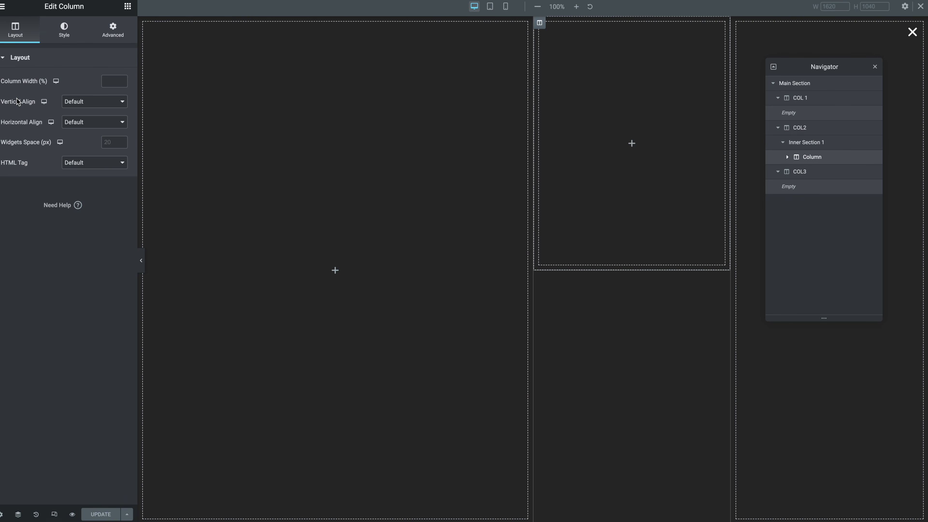
left_click(74, 102)
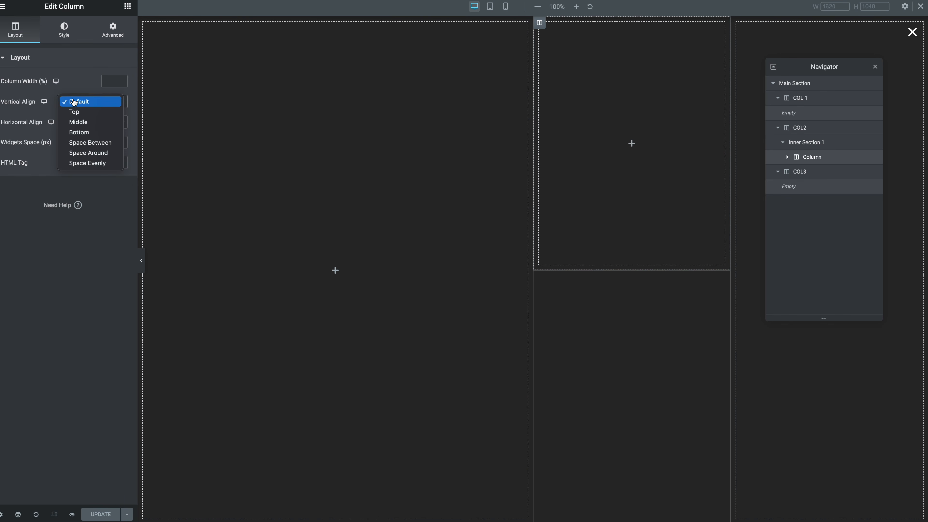
left_click(73, 133)
Step: Give the inner column a classic normal background in the fully transparent color #02010100
left_click(64, 37)
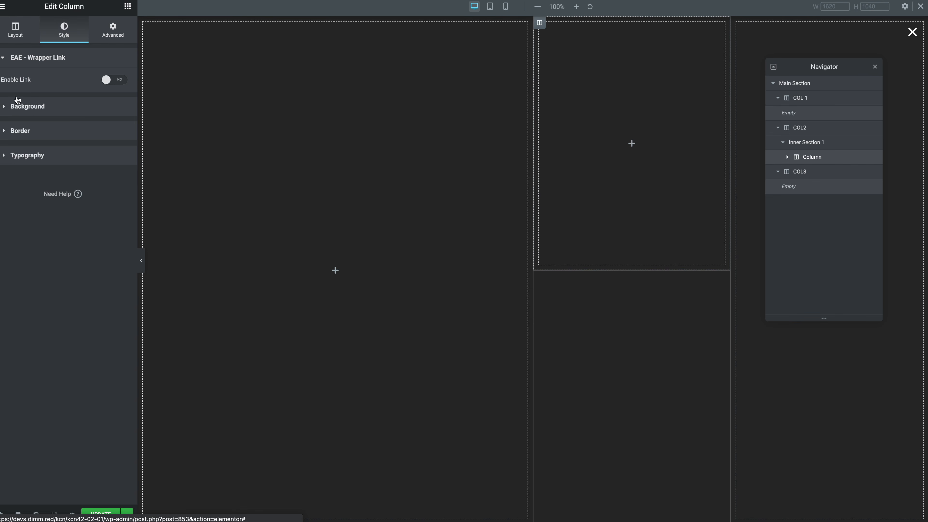
left_click(11, 106)
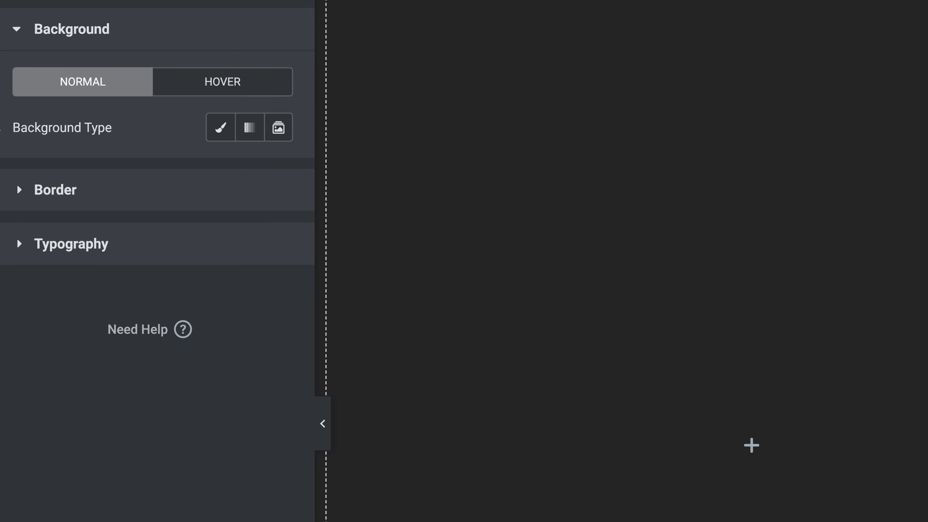
left_click(95, 129)
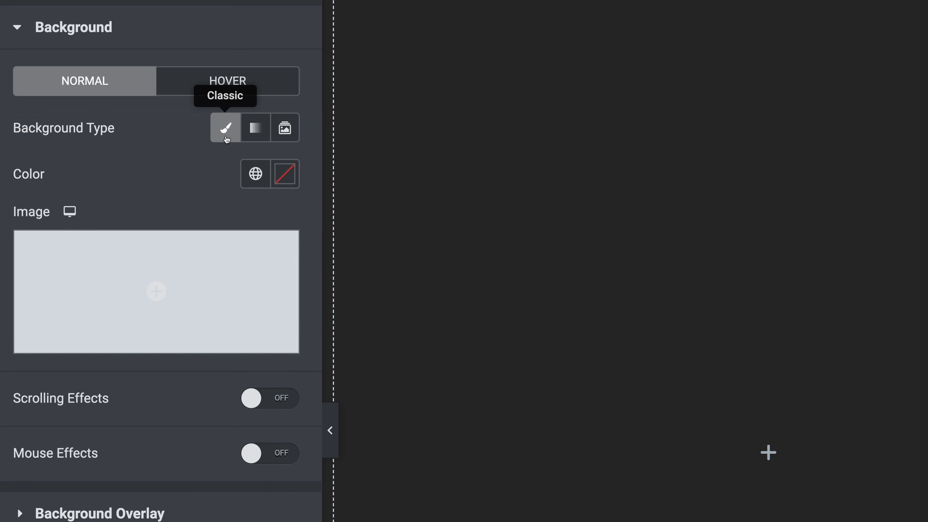
left_click(286, 177)
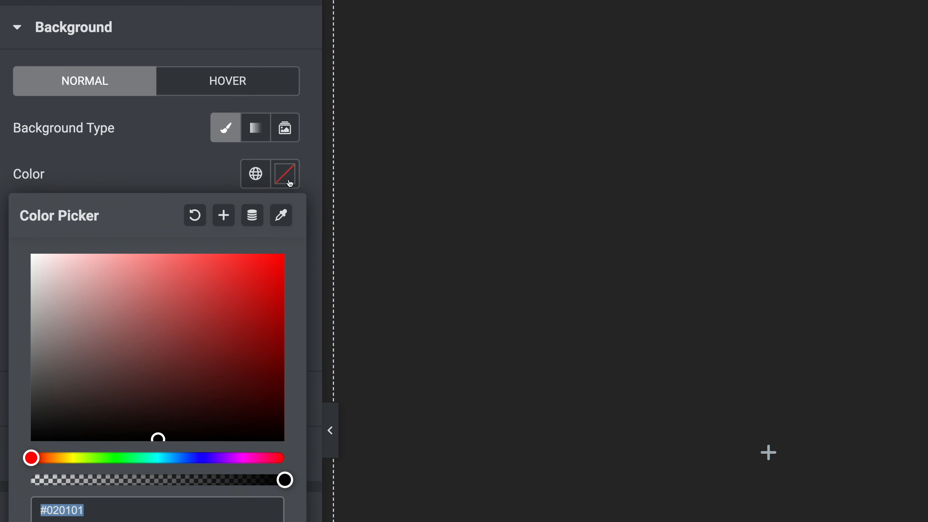
left_click_drag(241, 479, 21, 477)
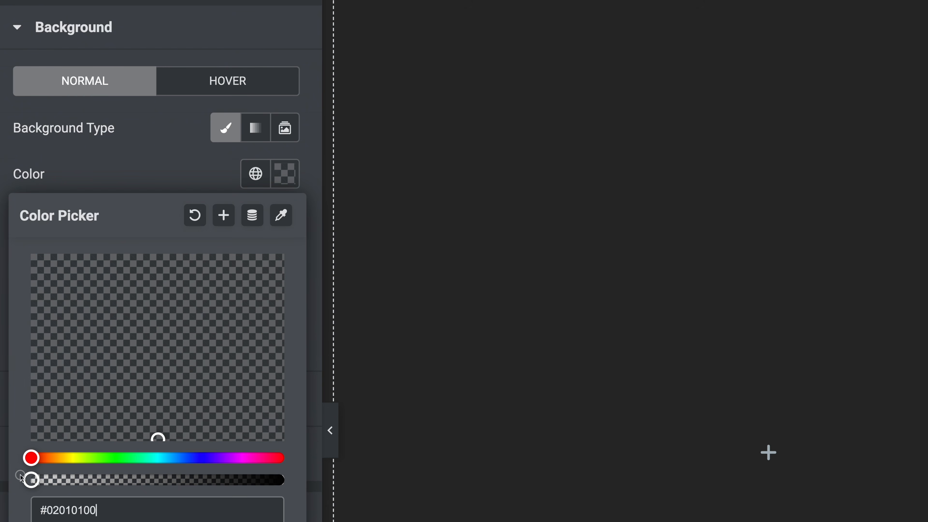
left_click(135, 172)
Step: Give the inner column a classic hover background using the blue global color
left_click(210, 85)
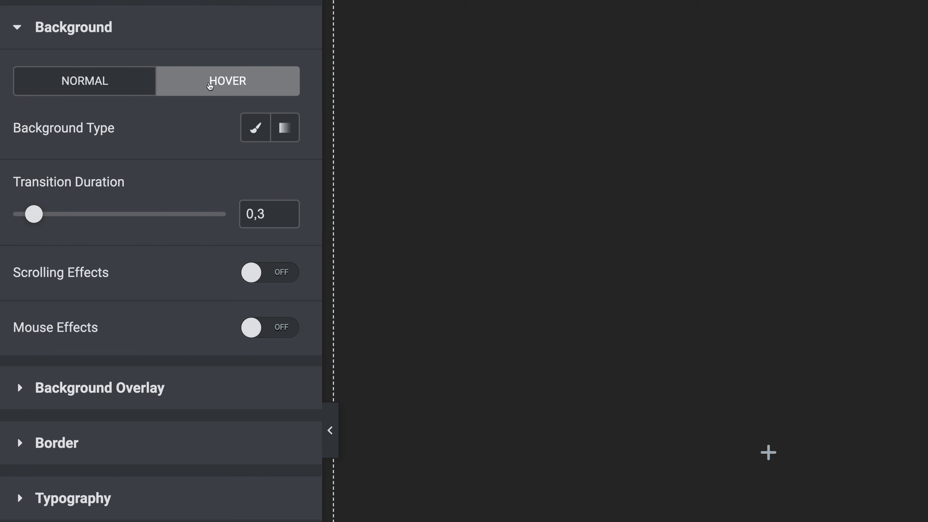
left_click(255, 127)
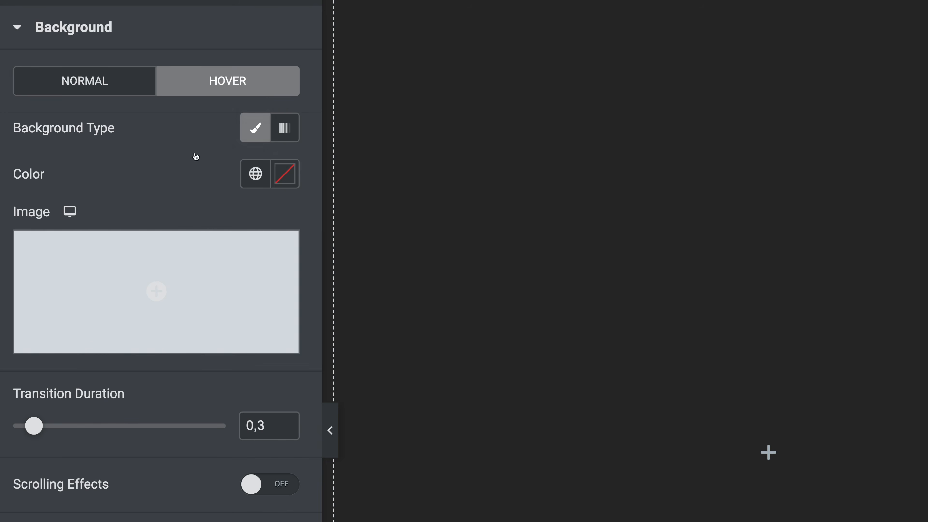
left_click(255, 174)
left_click(85, 280)
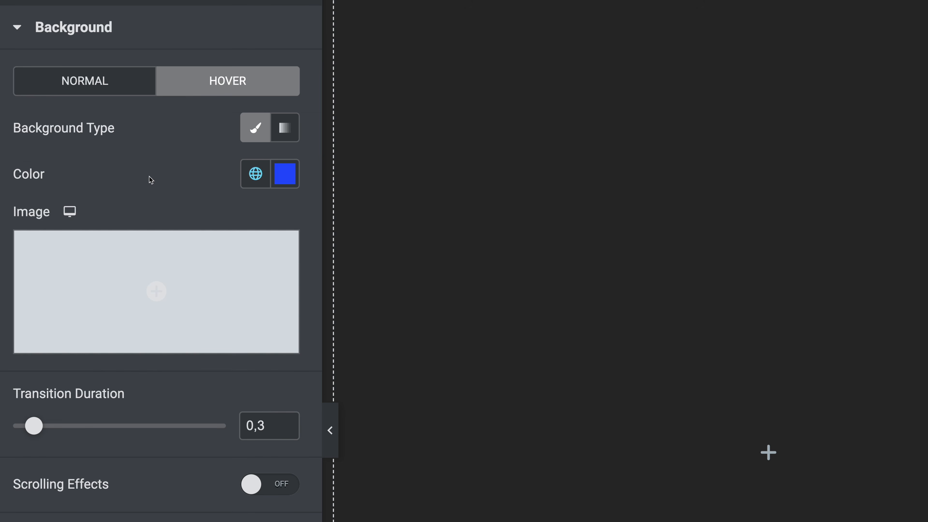
Step: Set the inner column's desktop padding to 50 px on all sides
left_click(269, 87)
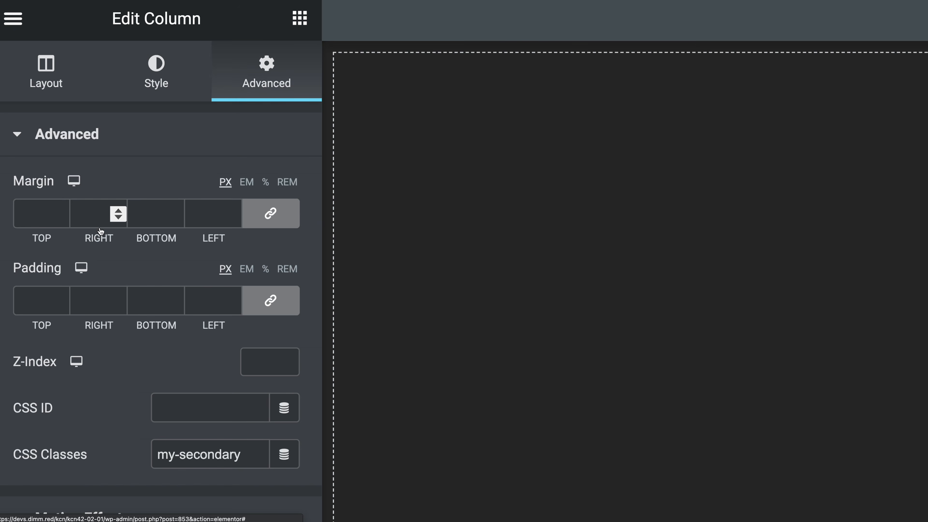
left_click(27, 305)
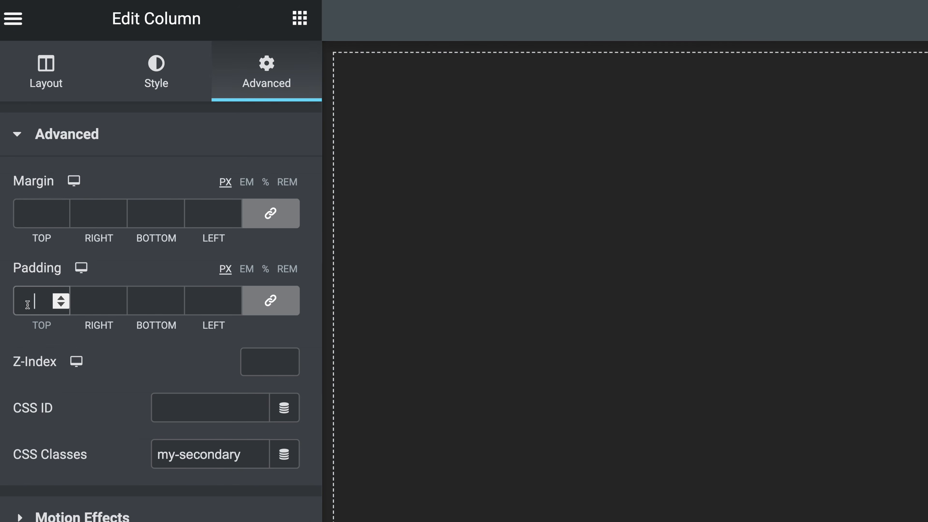
type("50")
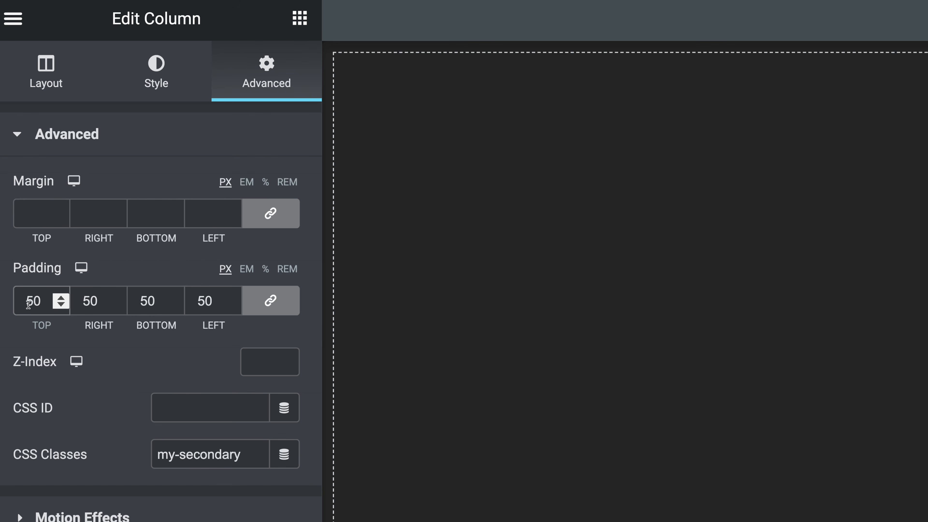
Step: Set the inner column's tablet padding to 0 top, 0 right, 20 bottom and 40 left, in pixels
left_click(81, 268)
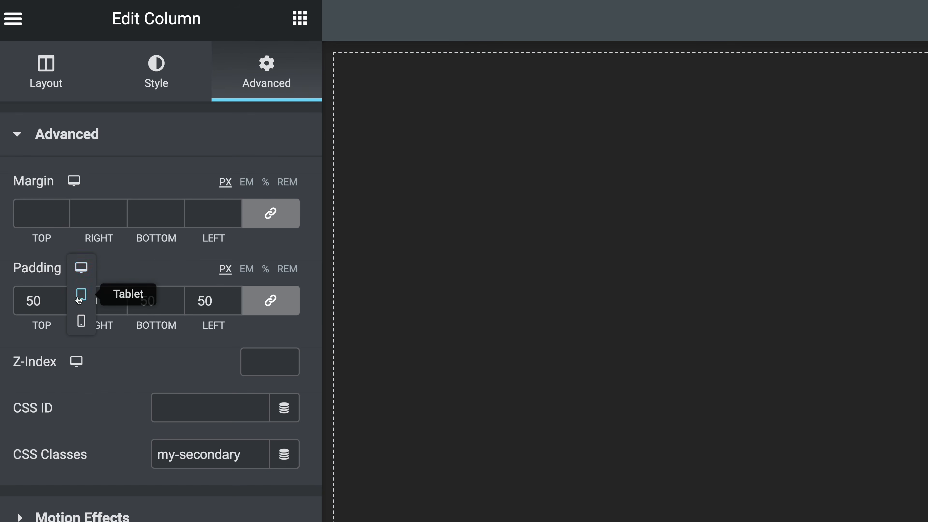
left_click(81, 292)
left_click(271, 301)
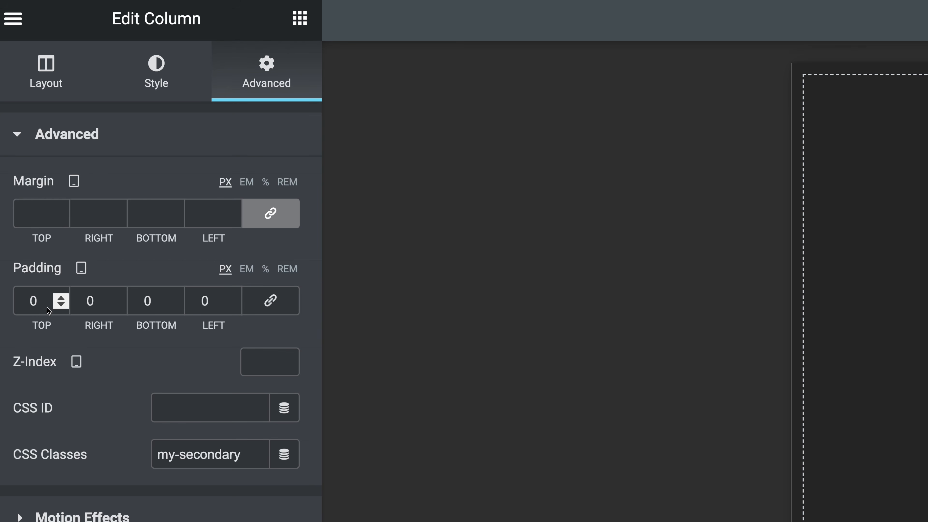
left_click(138, 304)
type("2")
key("Tab")
type("40")
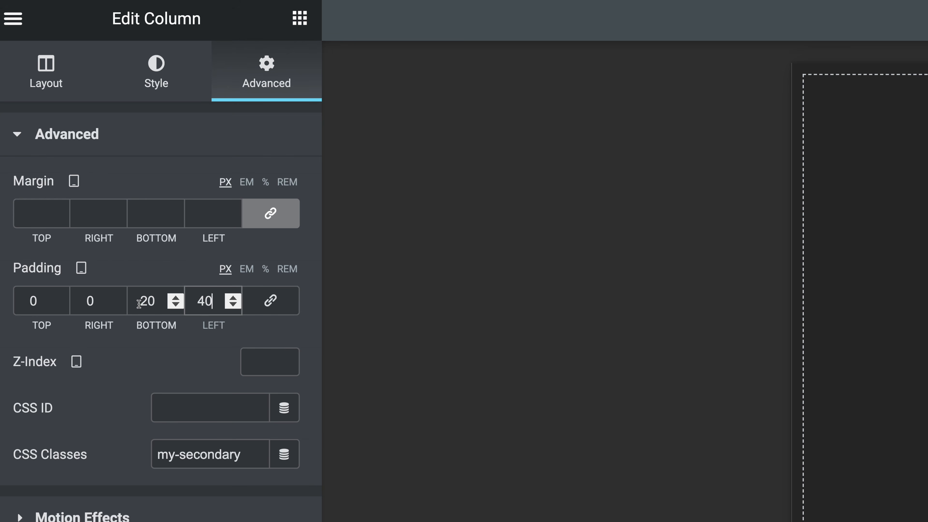
Step: Set the inner column's mobile padding to 0 top, 0 right, 0 bottom and 20 left in pixels, save the popup and return to desktop view
left_click(81, 268)
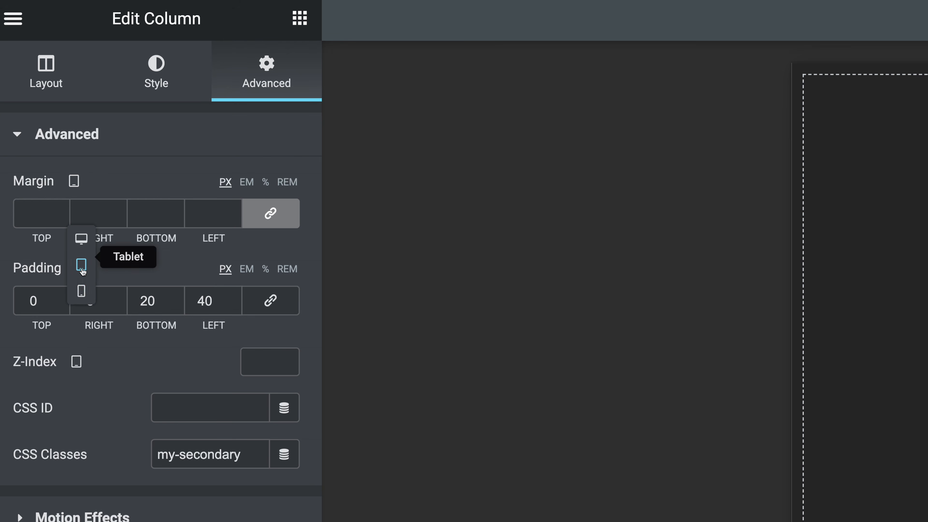
left_click(81, 297)
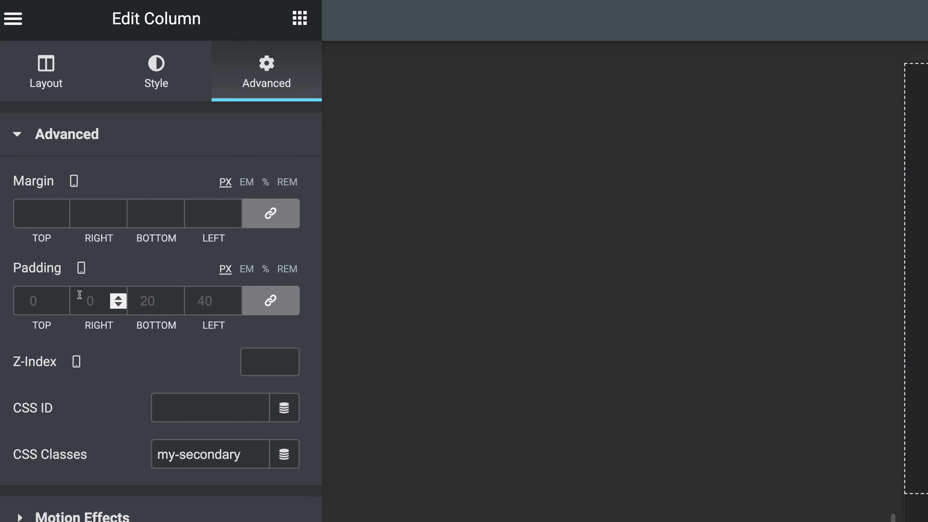
left_click(275, 305)
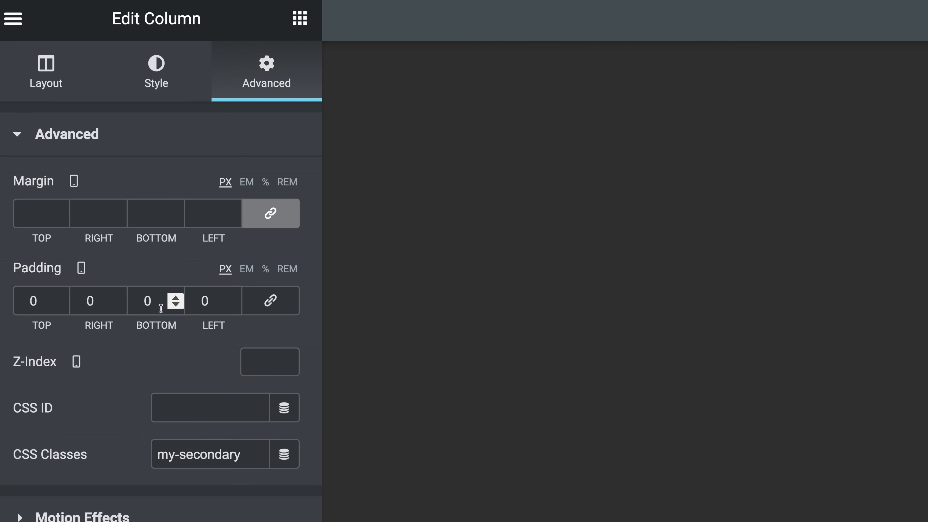
left_click(193, 304)
type("2")
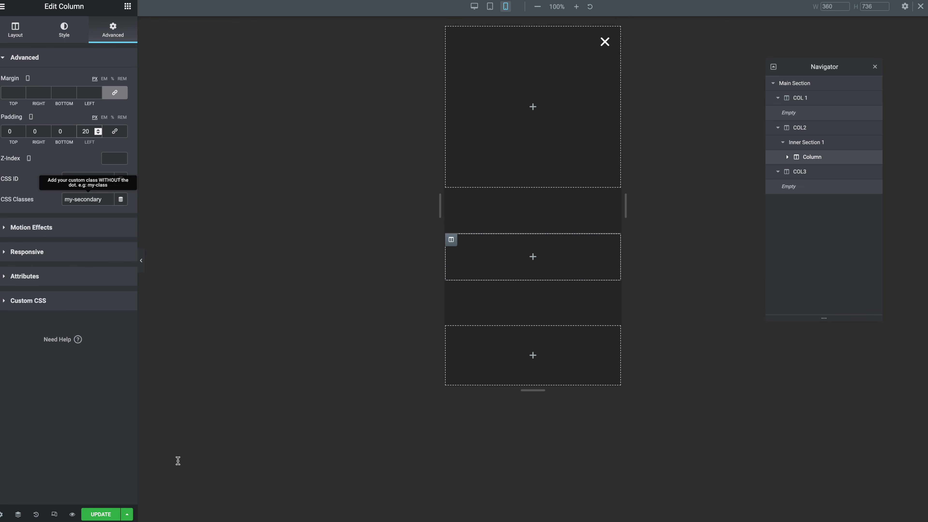
left_click(104, 514)
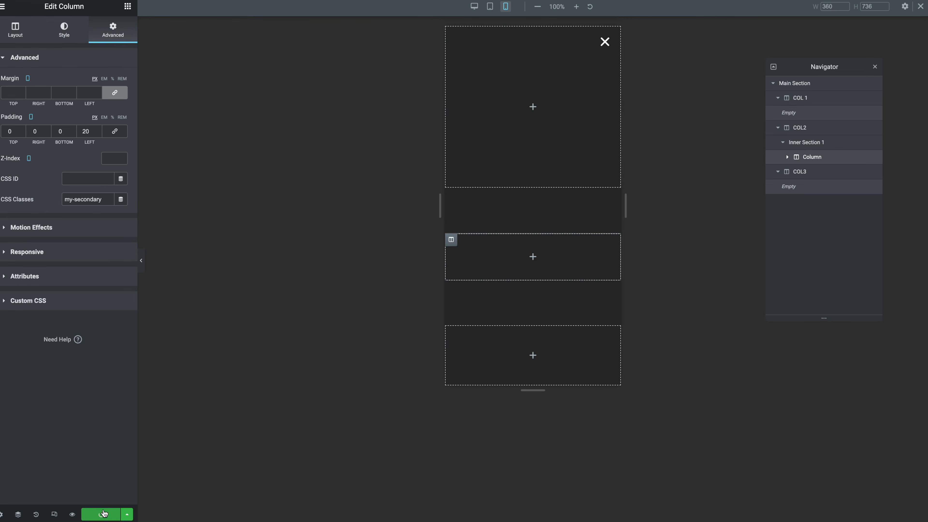
left_click(474, 7)
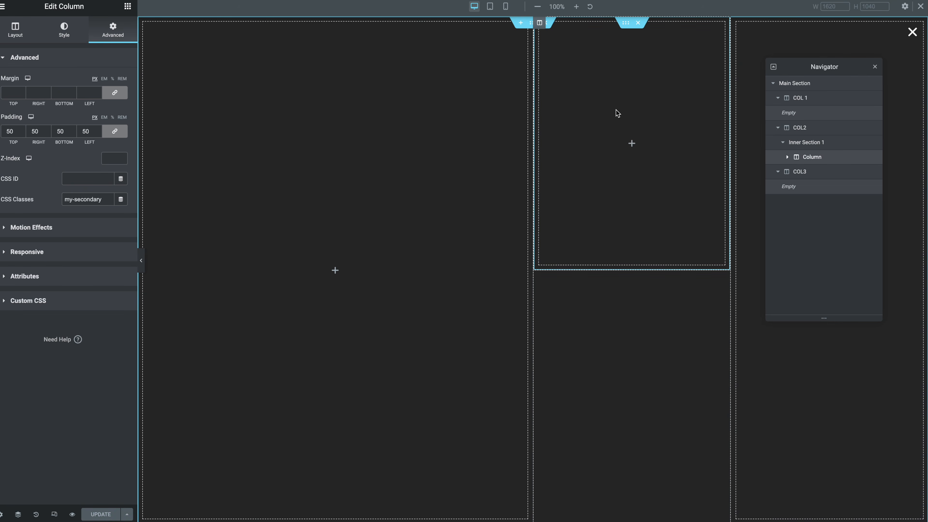
Step: Duplicate Inner Section 1 in COL2 and rename the copy Inner Section 2
left_click(782, 142)
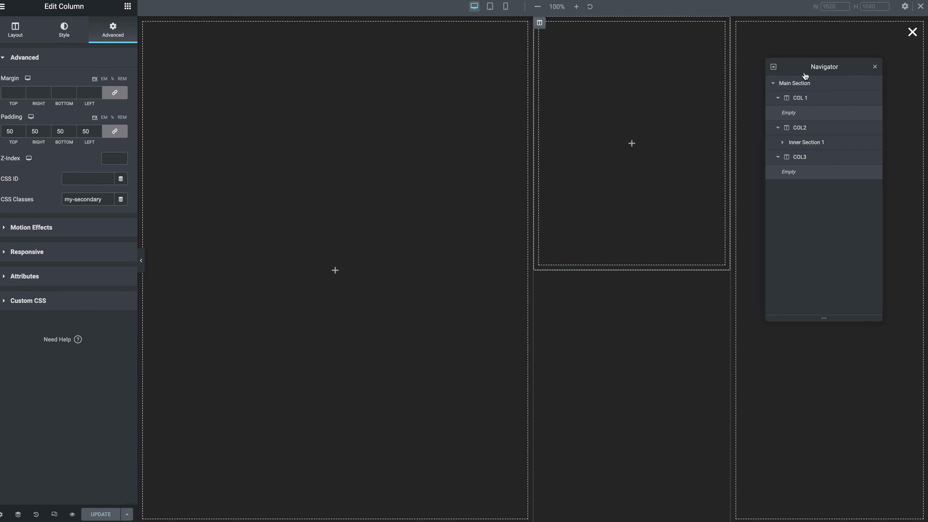
left_click_drag(802, 65, 792, 70)
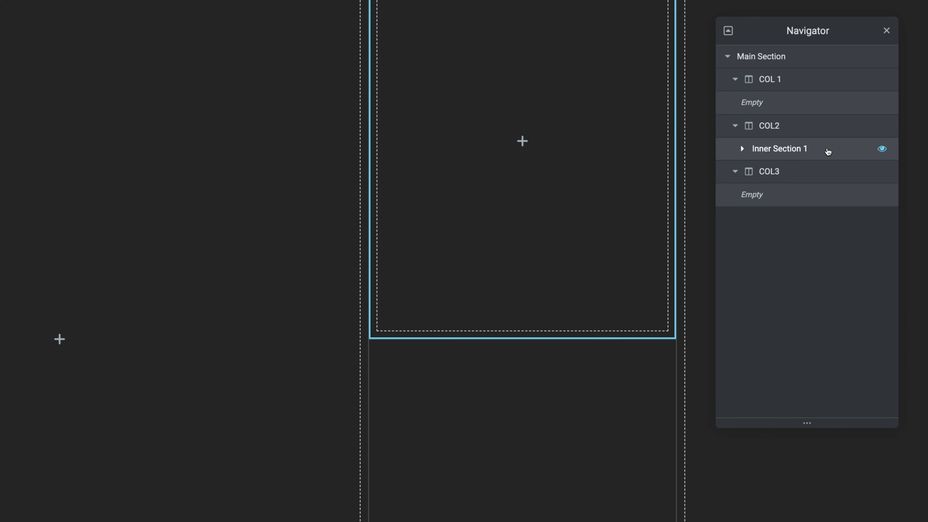
right_click(827, 152)
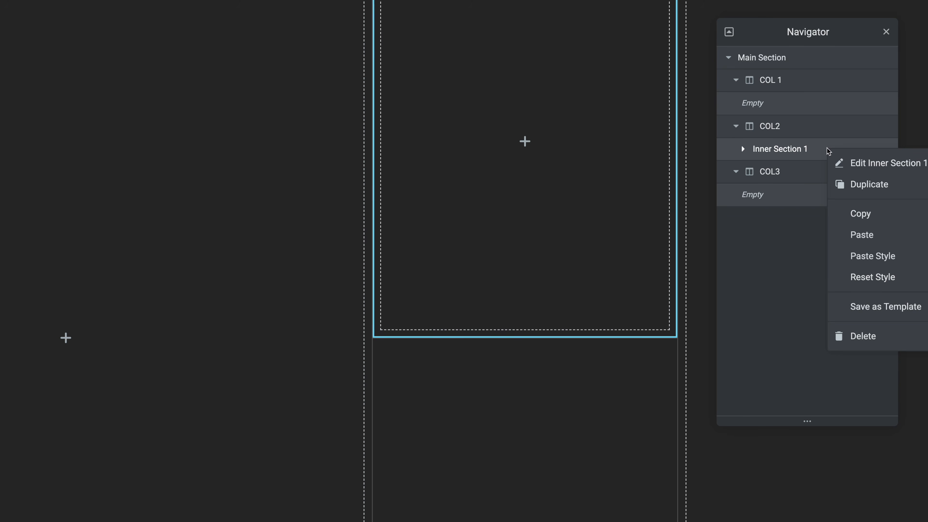
left_click(841, 182)
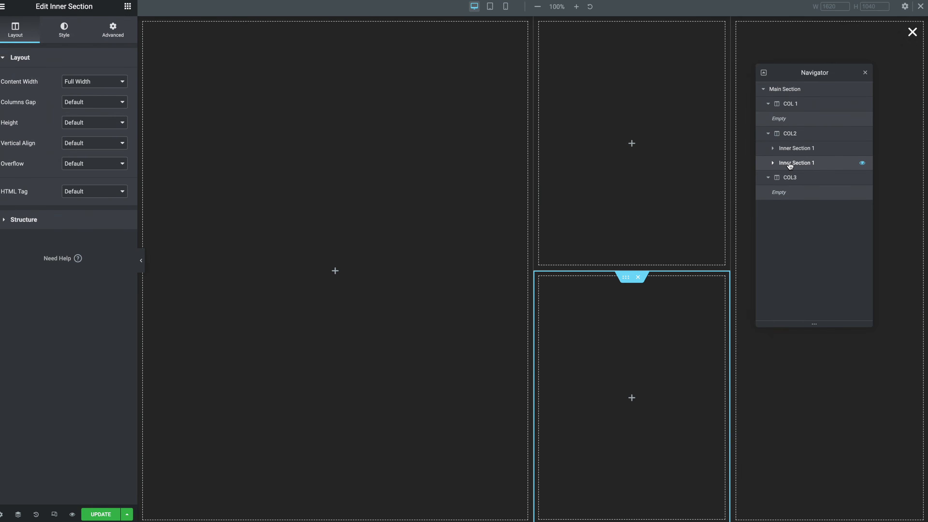
double_click(839, 164)
left_click(816, 165)
key("Return")
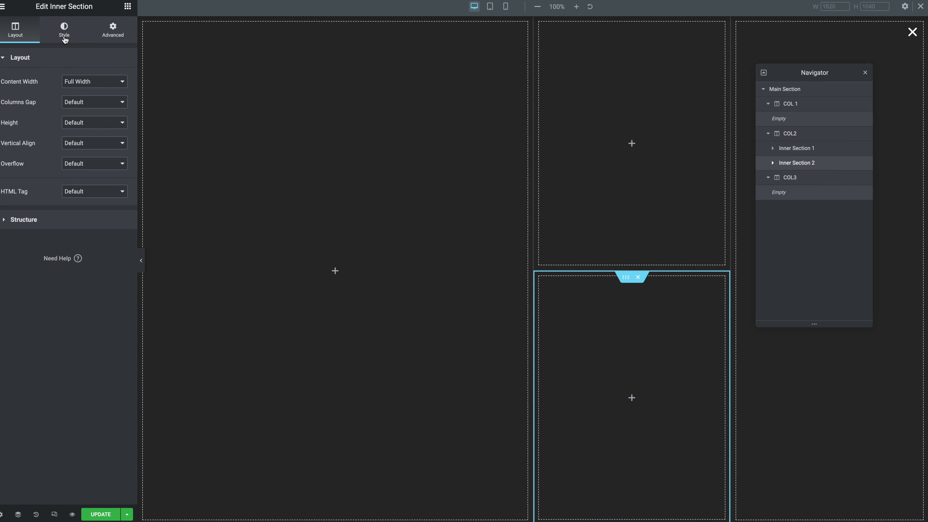
Step: Set Inner Section 2's desktop bottom border width to 0 and its tablet border widths to 0 except 1 at the bottom
left_click(65, 36)
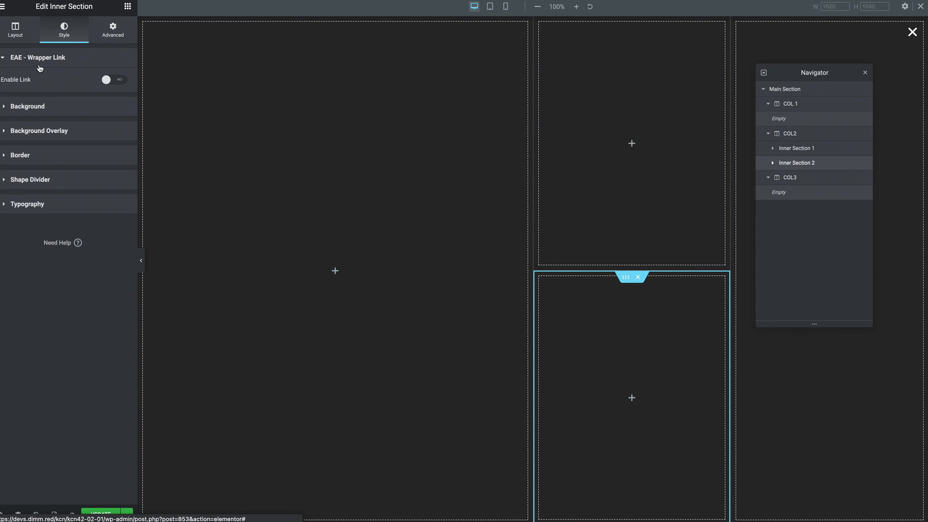
left_click(16, 154)
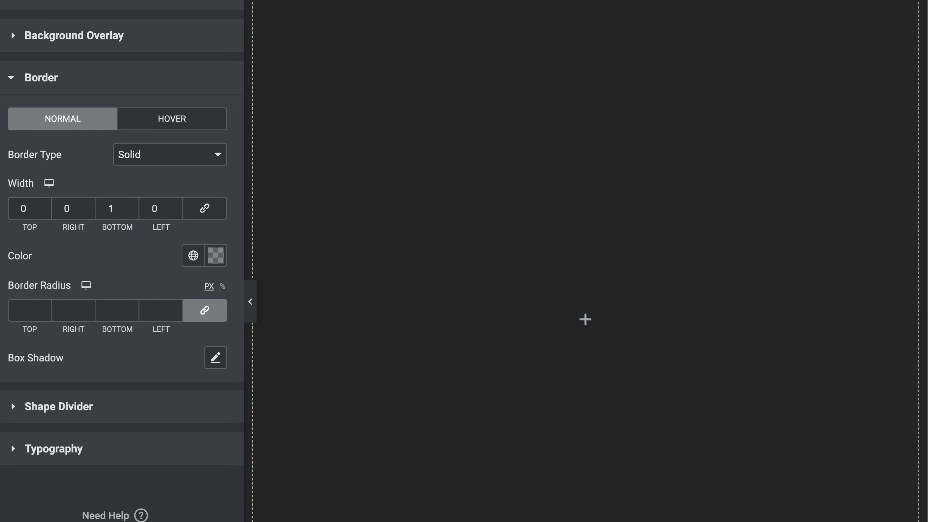
left_click(131, 212)
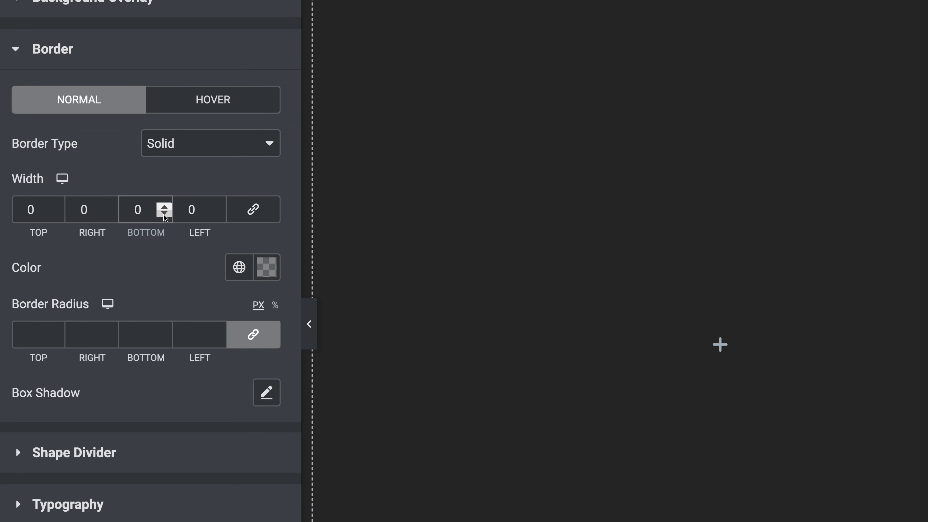
mouse_move(63, 178)
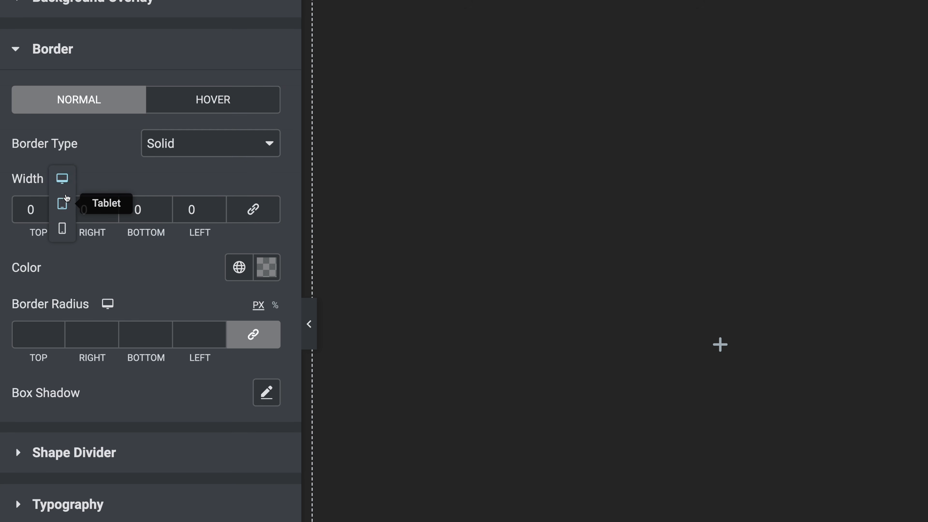
left_click(63, 199)
left_click(56, 213)
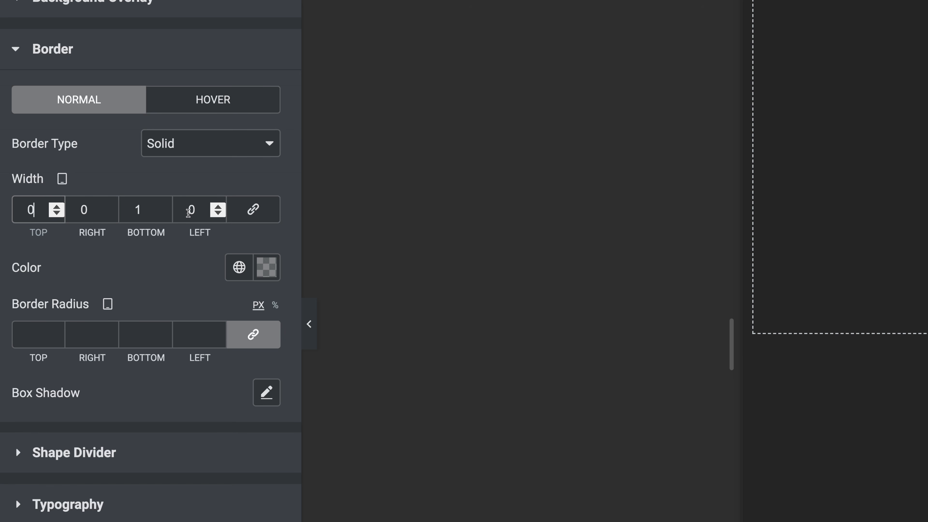
Step: Set Inner Section 2's mobile border widths to 1 top and 0 on the other sides, and return to desktop view
mouse_move(62, 178)
left_click(62, 201)
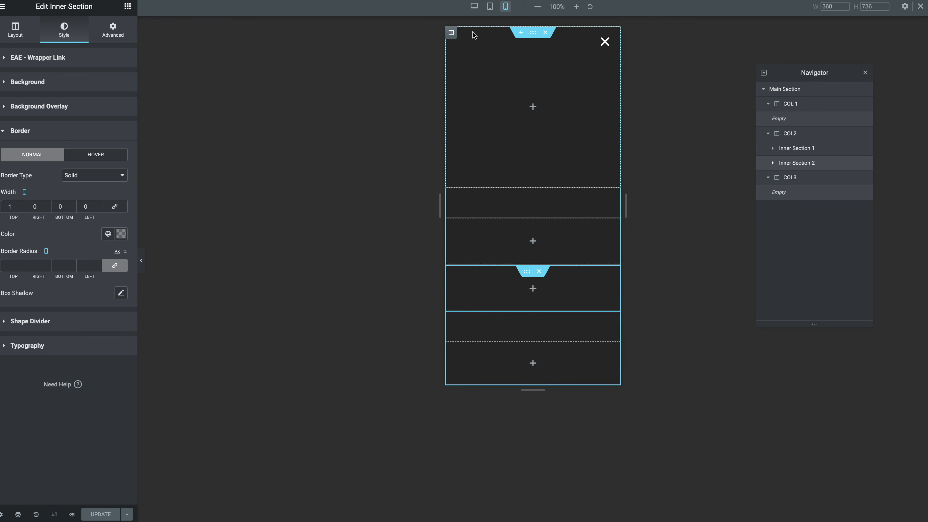
left_click(474, 6)
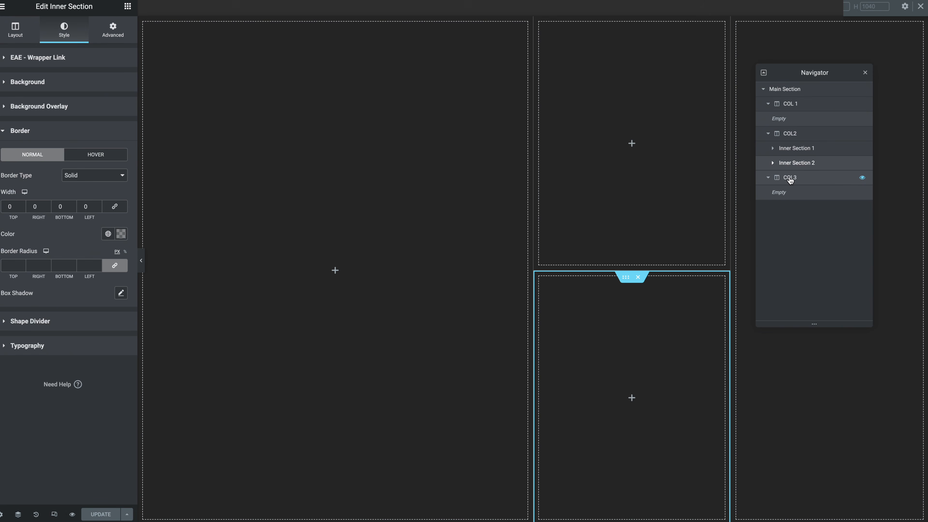
Step: Delete the empty COL3 column and duplicate COL2 in its place
left_click(790, 178)
right_click(791, 178)
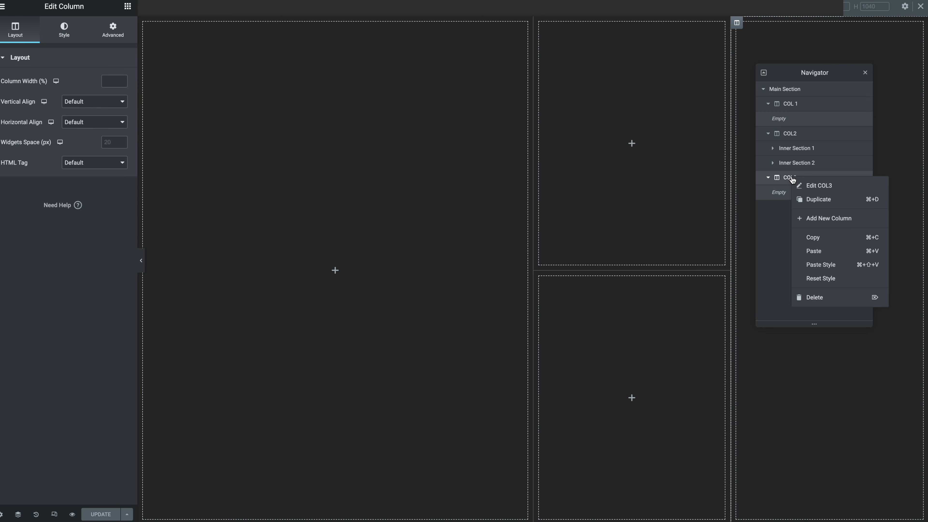
left_click(809, 297)
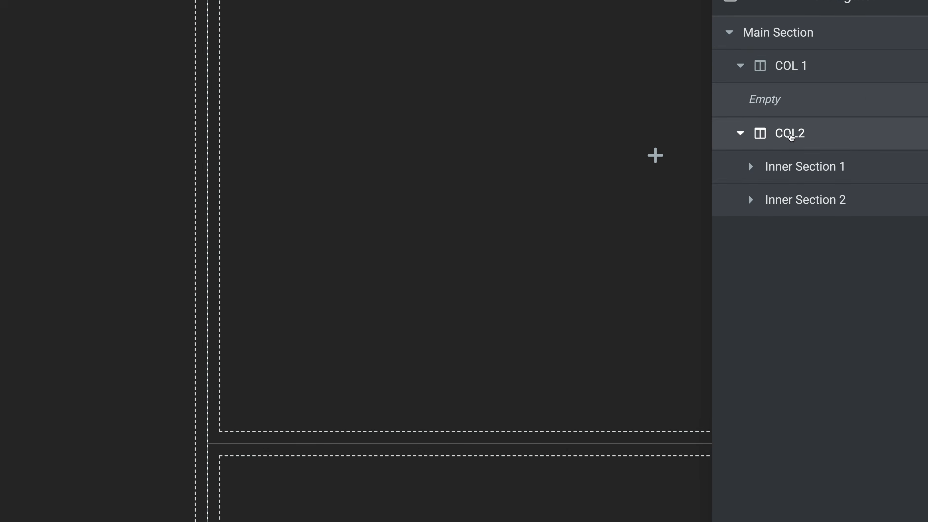
left_click(790, 134)
right_click(791, 137)
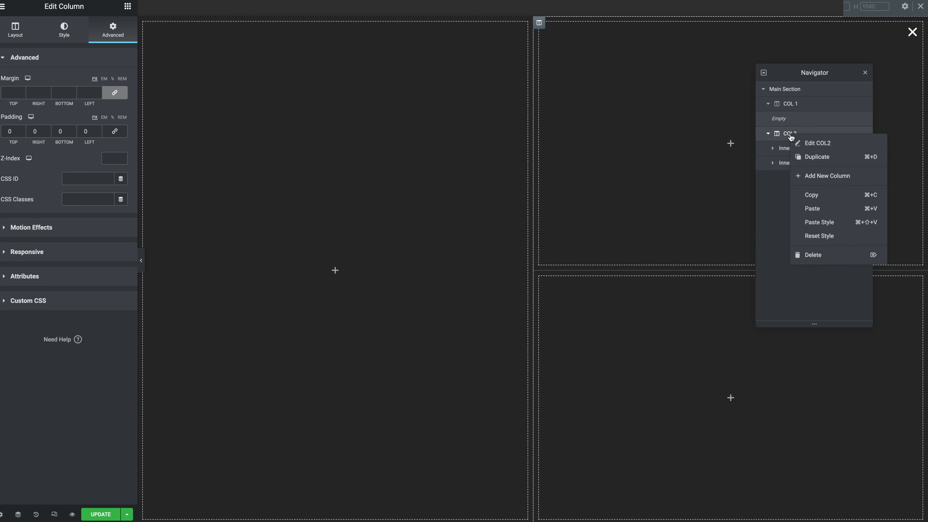
left_click(804, 162)
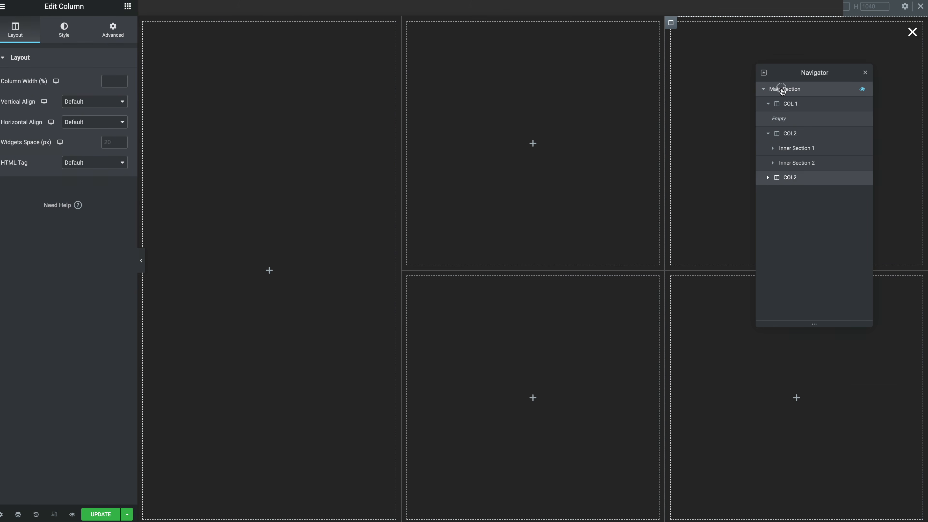
Step: Restore the Main Section's column structure to 50, 25, 25
left_click(781, 90)
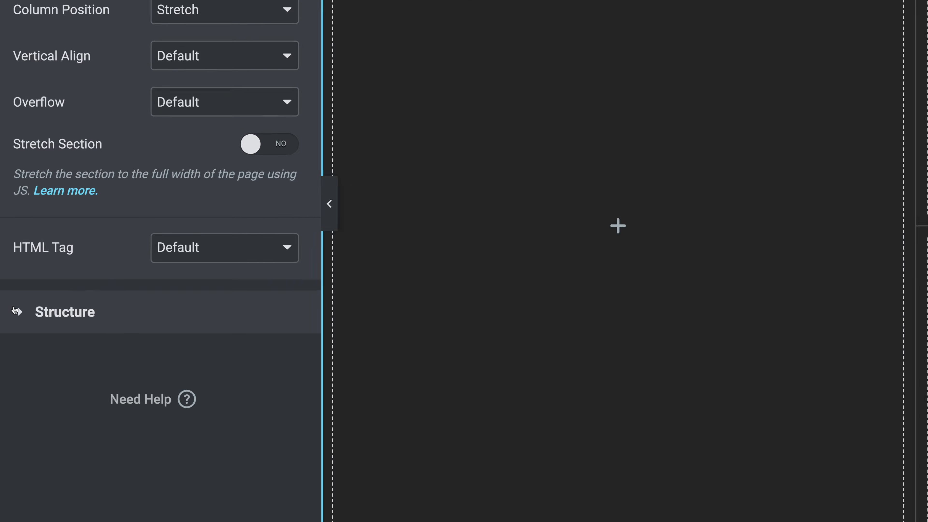
left_click(15, 311)
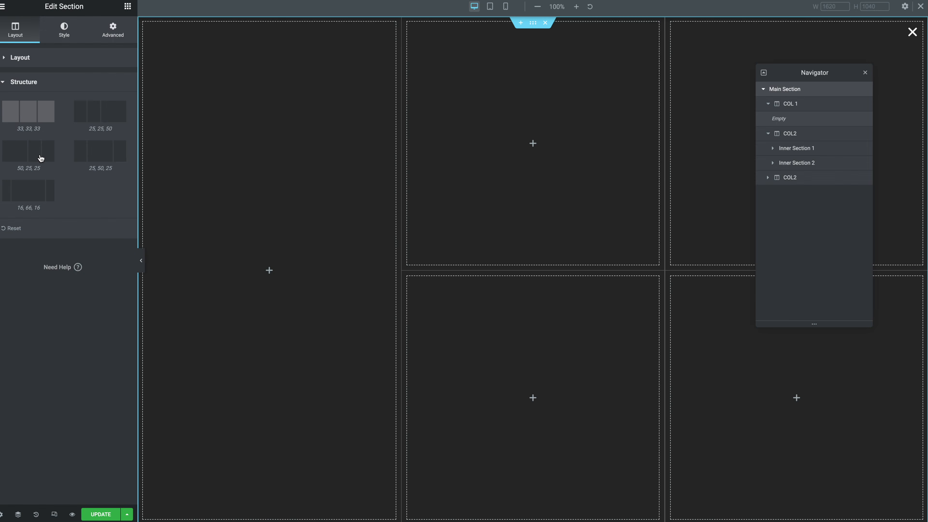
left_click(44, 158)
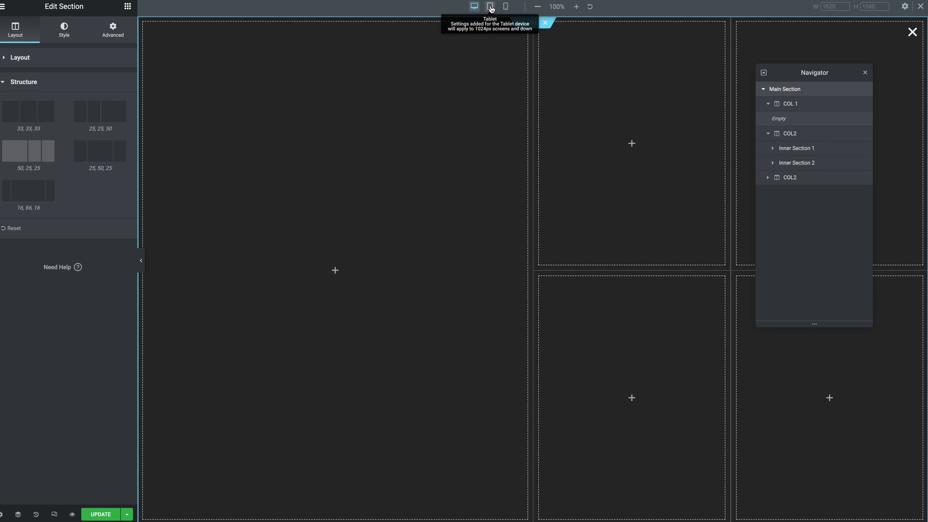
Step: Set COL 1's tablet column width to 100%
left_click(490, 6)
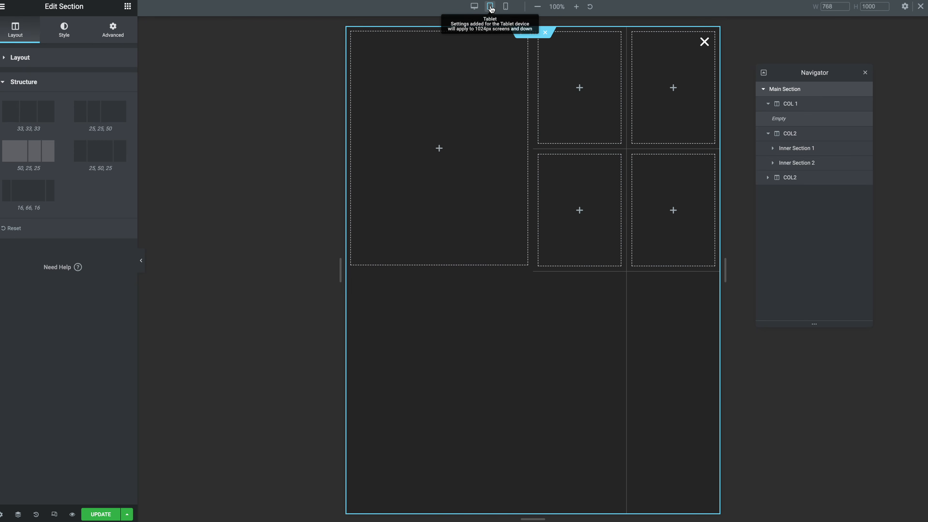
left_click(790, 103)
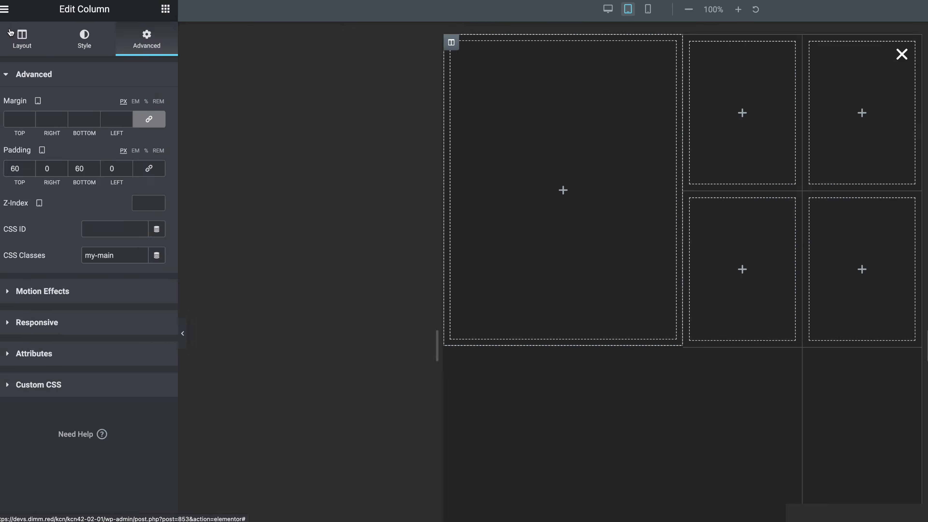
left_click(11, 32)
left_click(114, 81)
type("1")
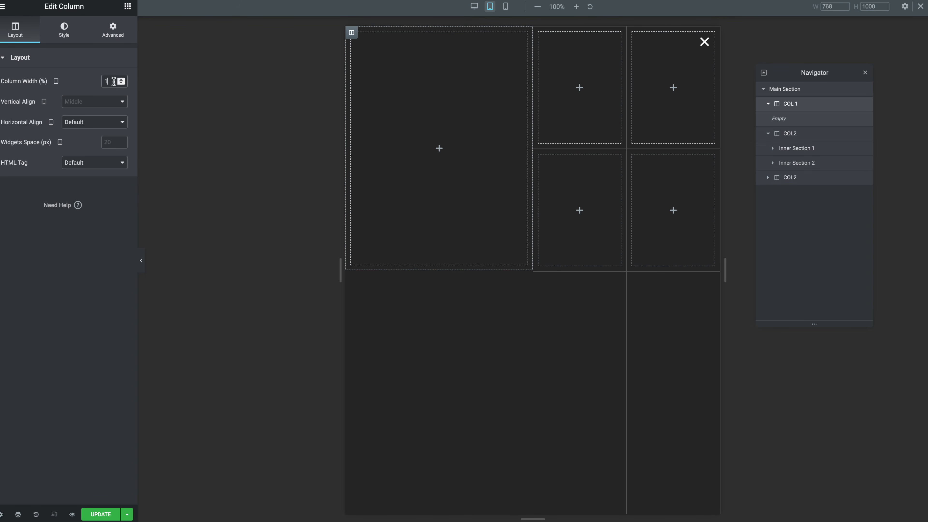
type("00")
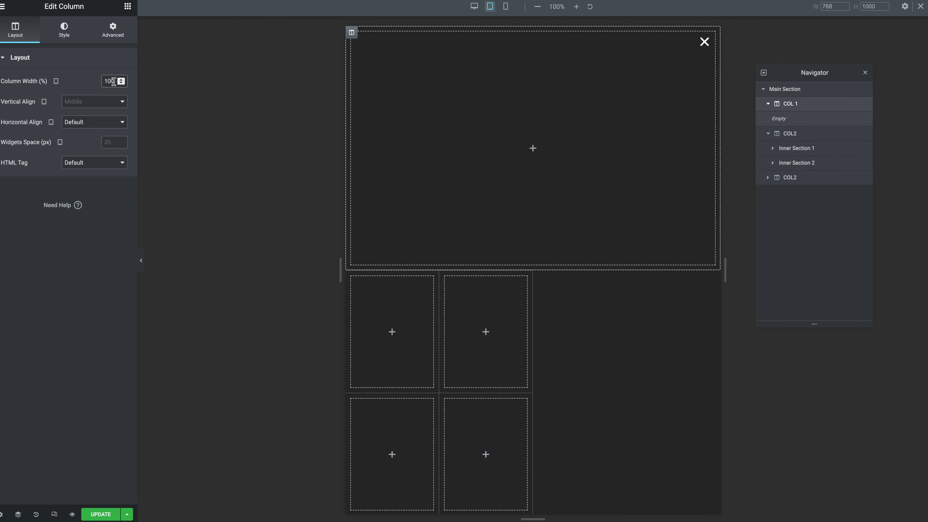
Step: Set the tablet column width of COL2 and its duplicate to 100%
left_click(789, 133)
left_click(29, 35)
left_click(112, 81)
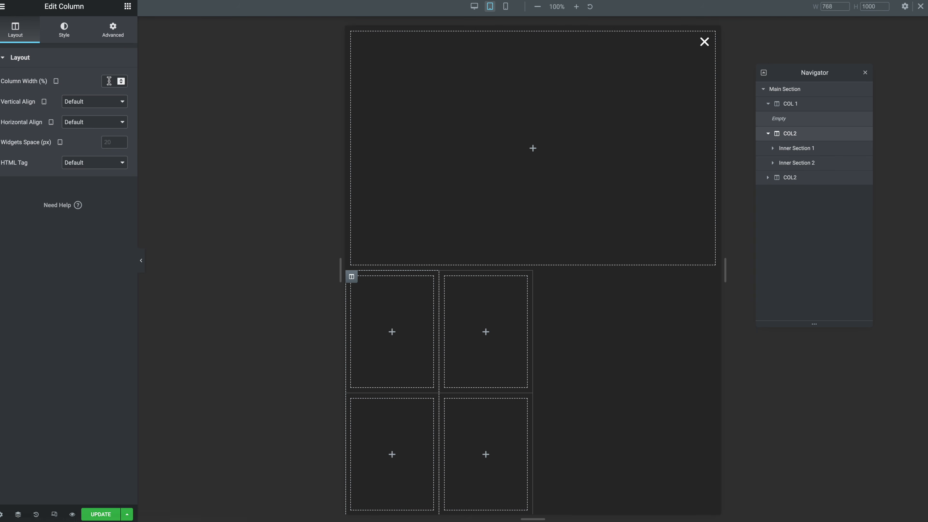
type("100")
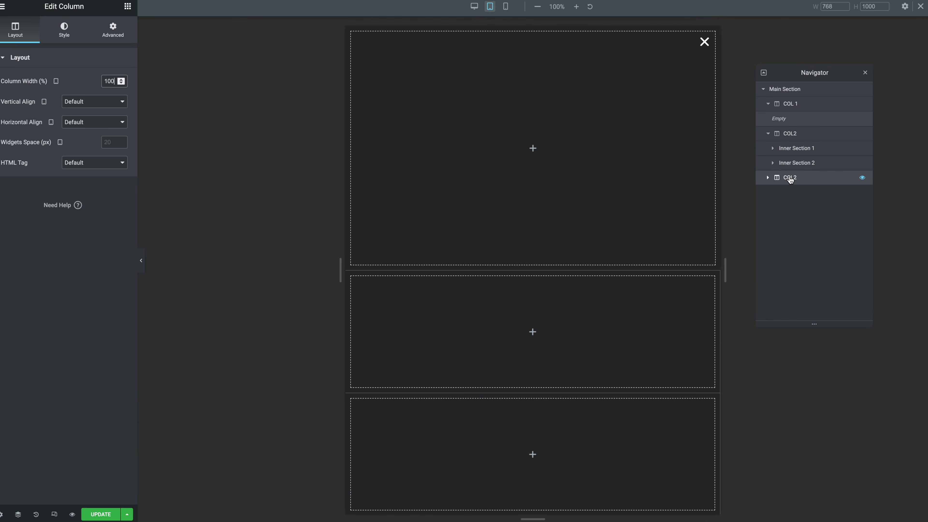
Step: Rename the duplicated column COL 3, check the mobile layout and return to desktop view
double_click(790, 178)
left_click(799, 179)
type("3")
key("Return")
left_click(505, 7)
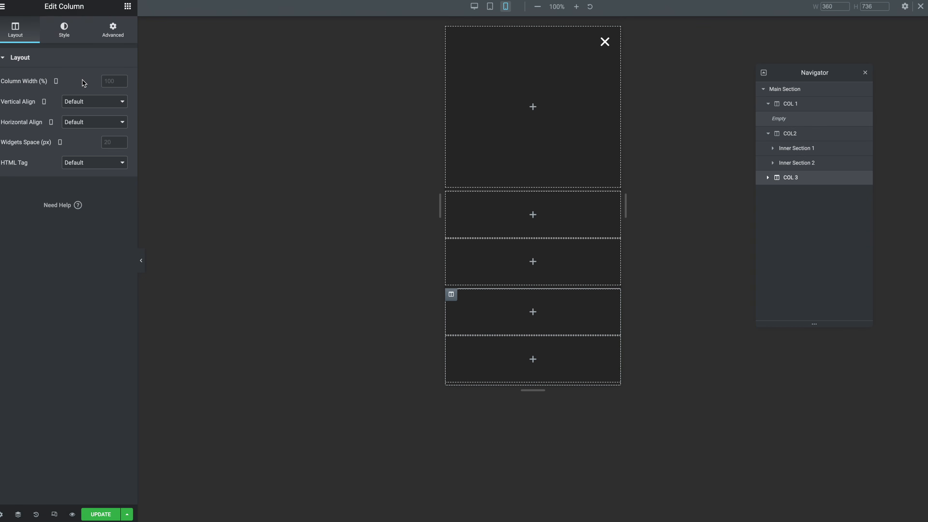
left_click(473, 7)
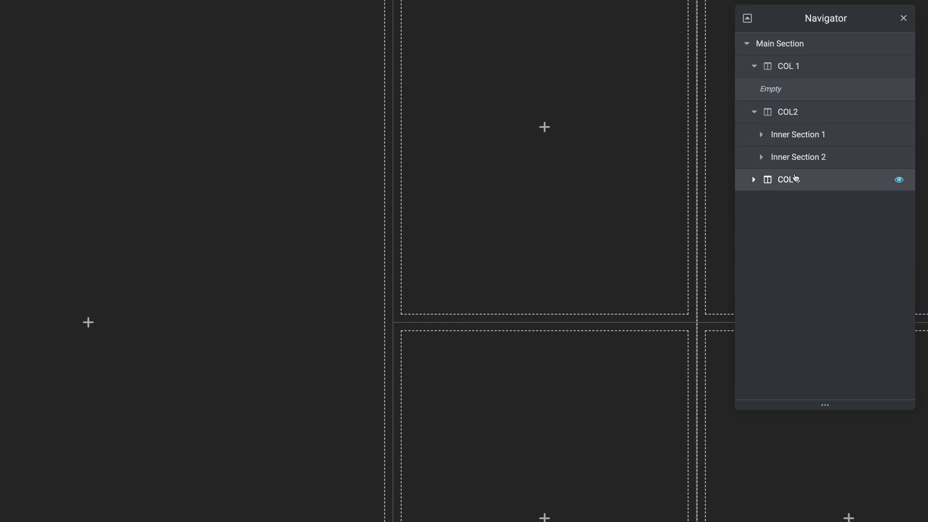
Step: Set COL 3's left border width to 0 for desktop
left_click(795, 177)
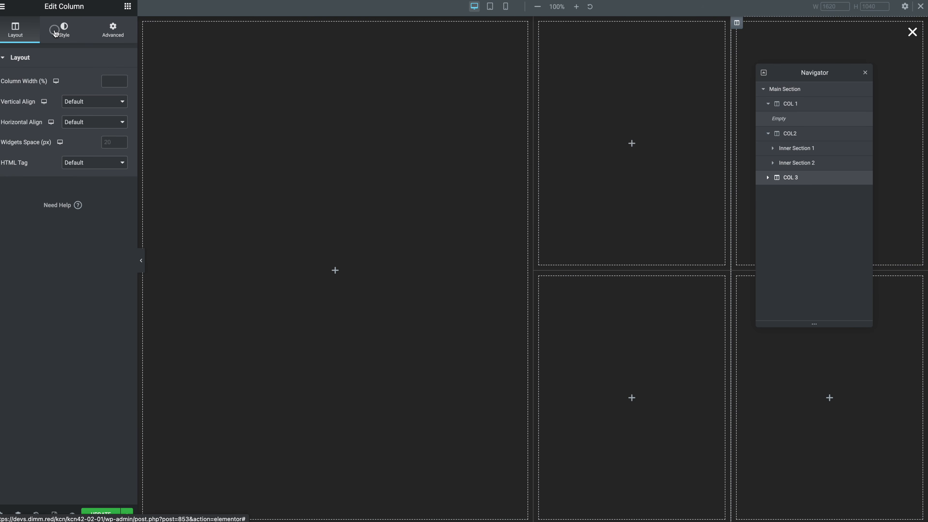
left_click(55, 34)
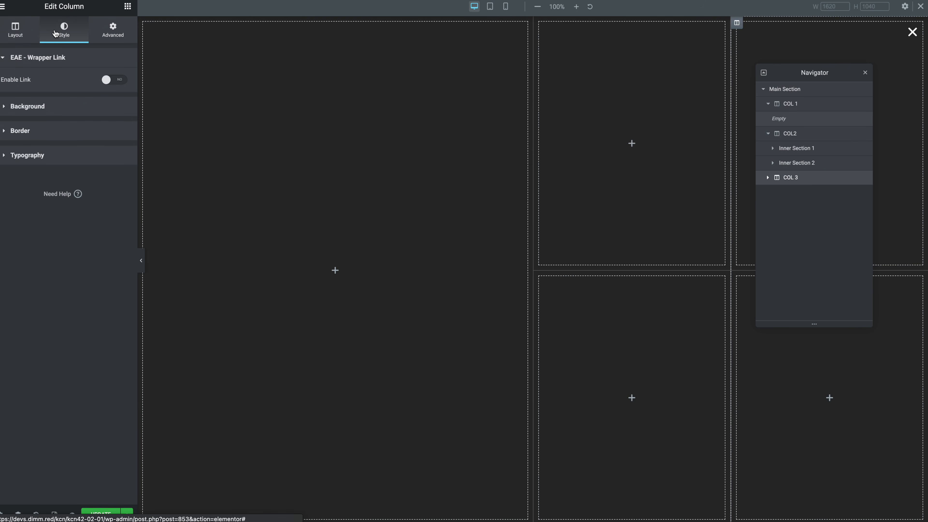
left_click(14, 133)
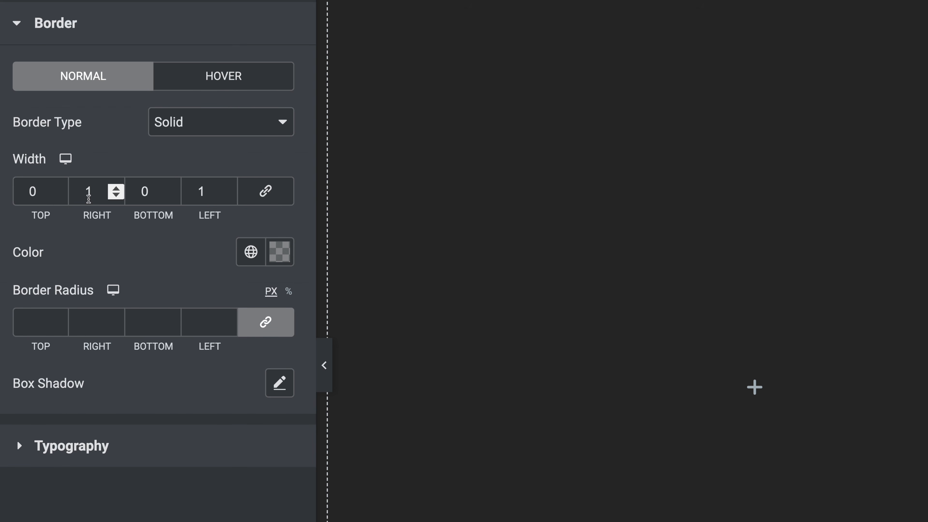
left_click(228, 196)
Step: Set COL 3's tablet border width to 0 on the right and 1 on the bottom, check the mobile border widths and return to desktop view
left_click(67, 161)
left_click(65, 182)
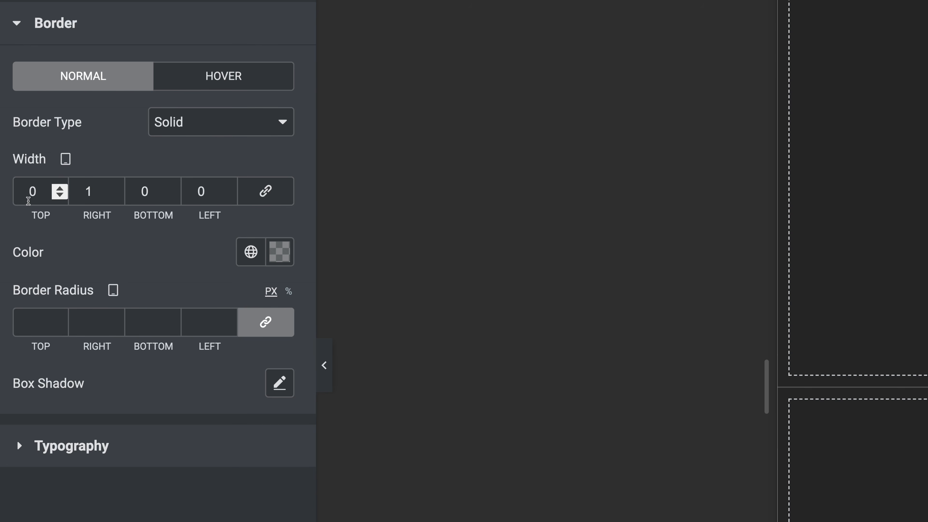
left_click(116, 197)
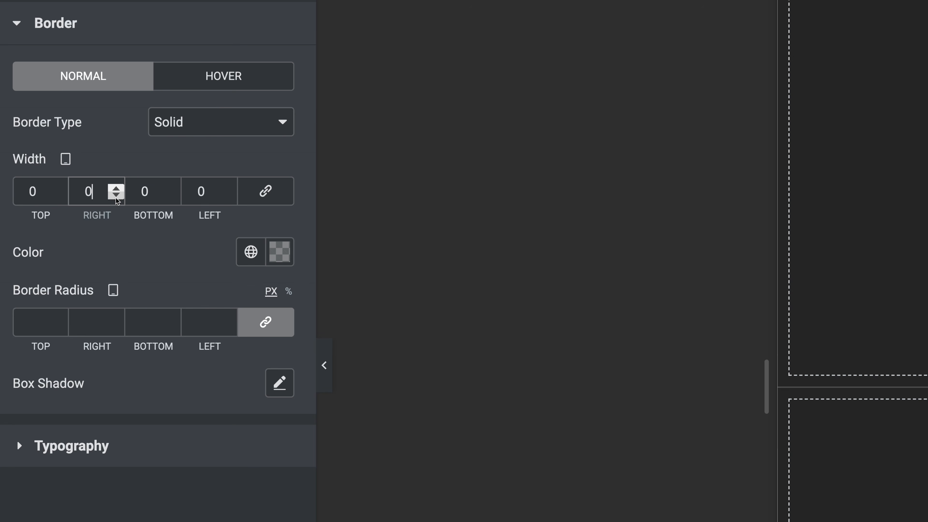
left_click(172, 188)
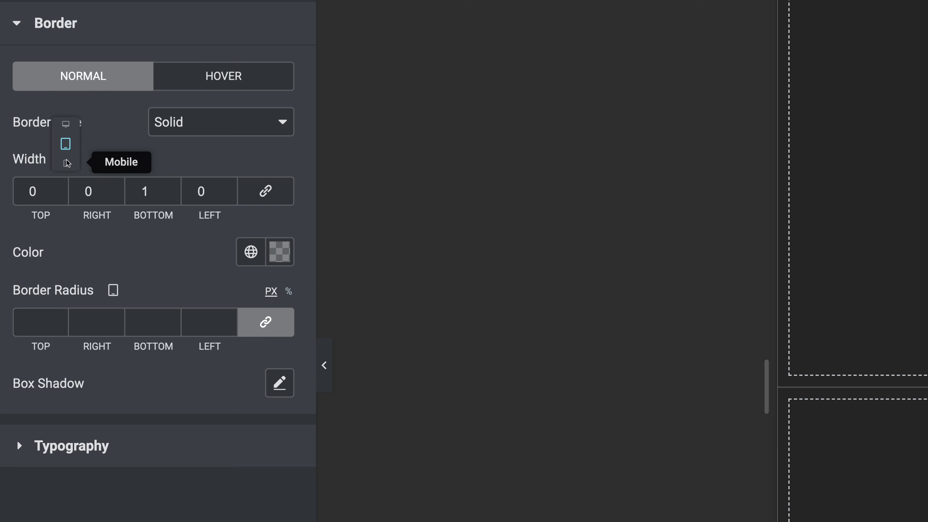
left_click(63, 181)
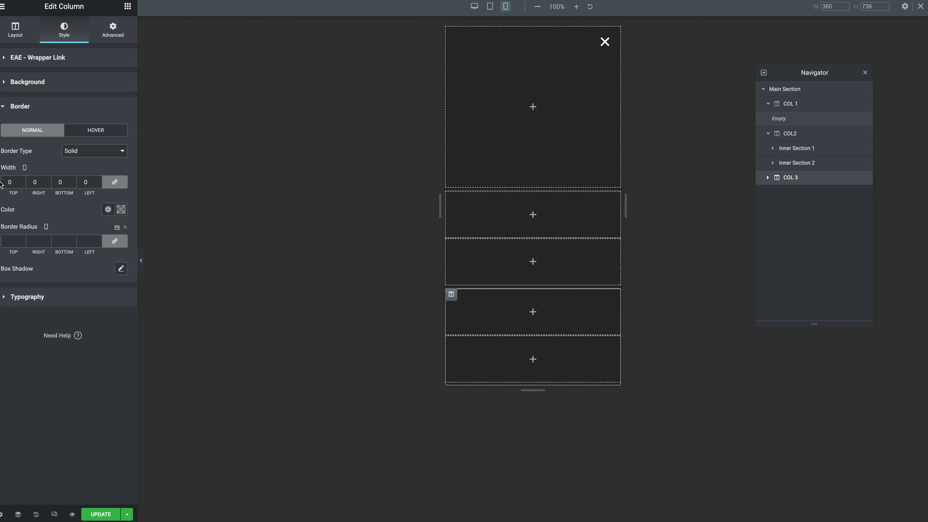
left_click(474, 7)
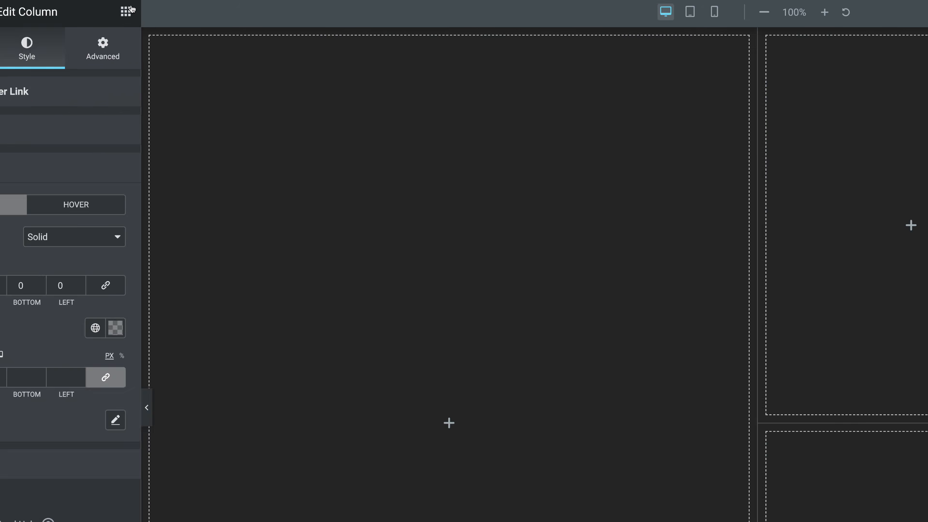
Step: Add a Button widget to COL 1 and clear its text
left_click(129, 10)
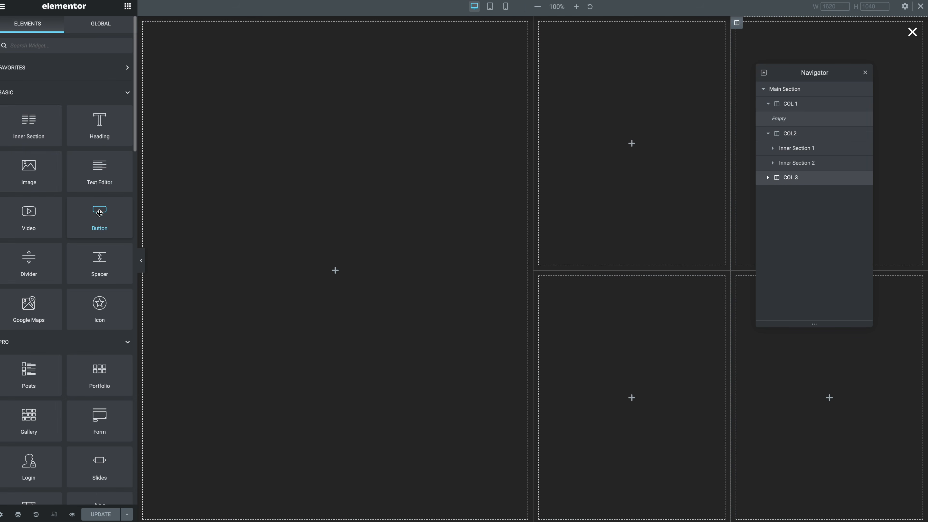
left_click_drag(100, 213, 323, 284)
triple_click(170, 106)
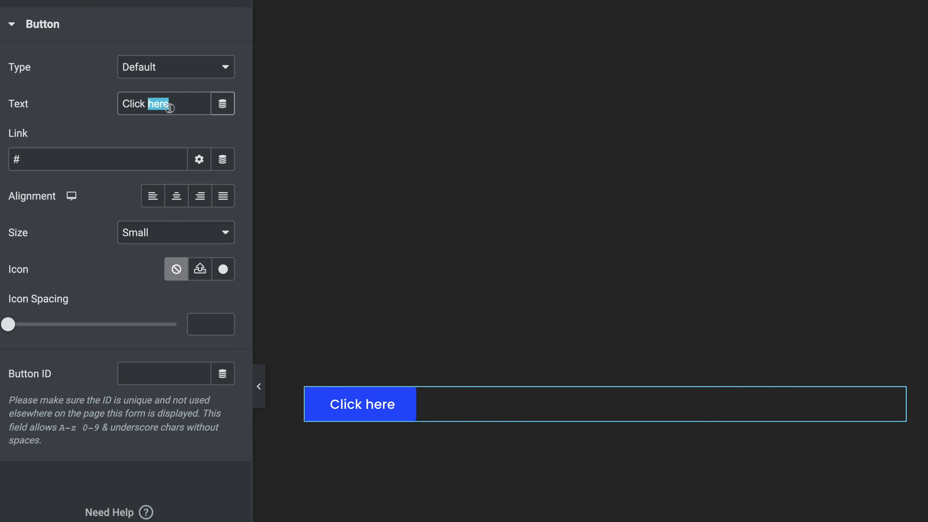
key("BackSpace")
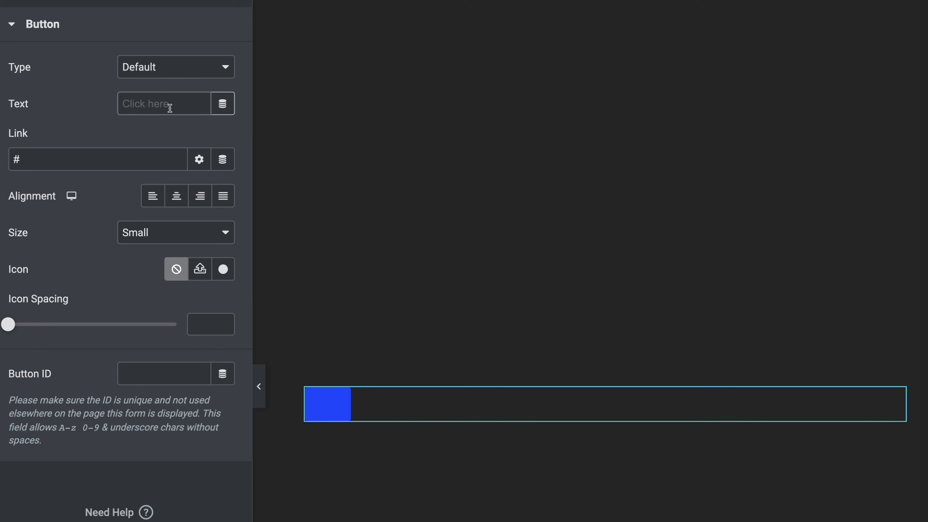
Step: Link the button to the dynamic Popup action and change the action in its popup settings
left_click(222, 165)
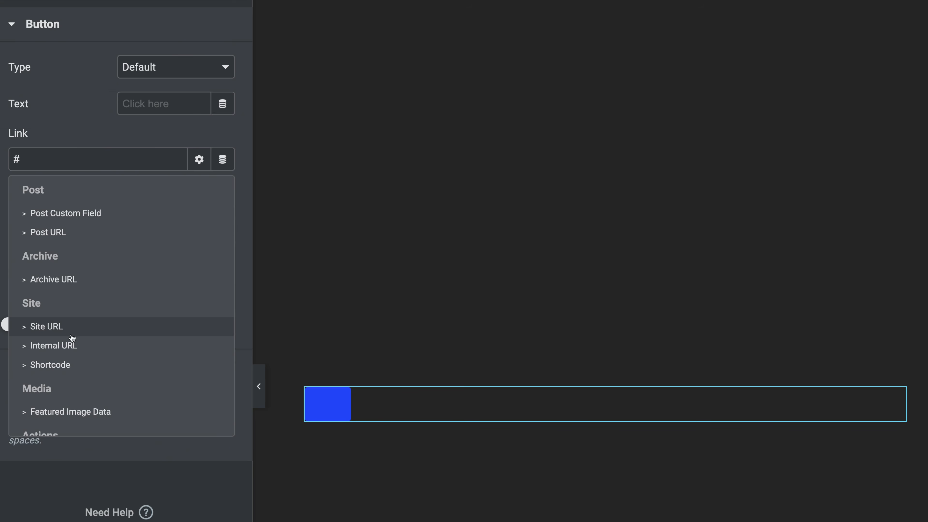
scroll(72, 338, "down", 4)
left_click(60, 319)
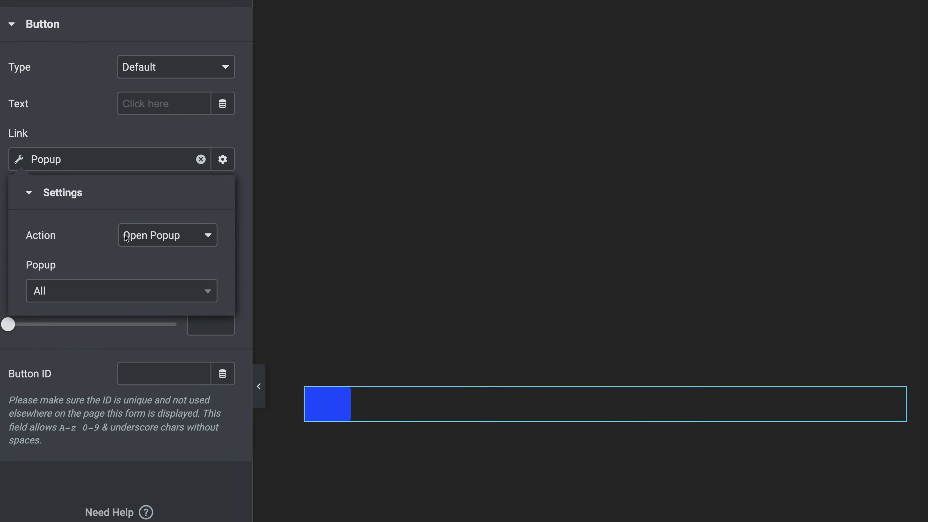
left_click(127, 238)
left_click(135, 249)
double_click(17, 274)
Step: Search the icon library for "grip" and insert the Grip lines icon into the button
left_click(122, 194)
left_click(394, 113)
type("grip")
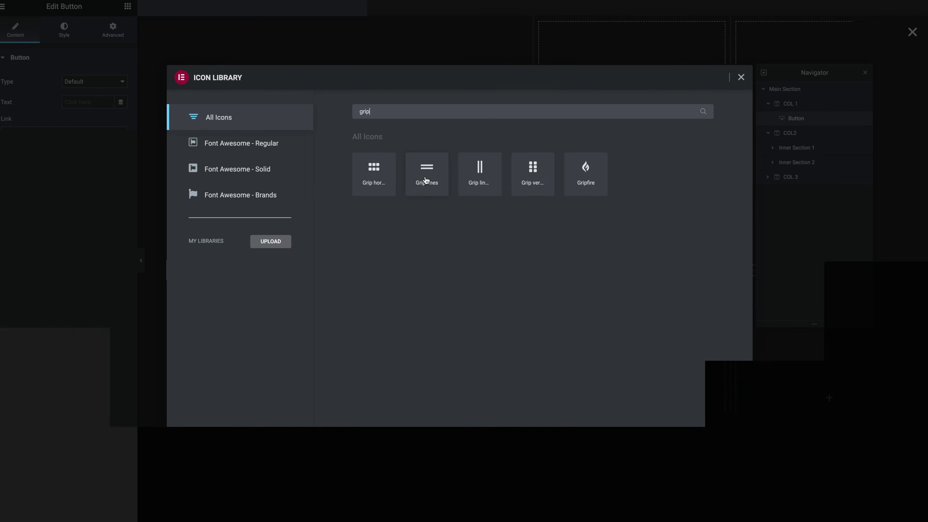
left_click(426, 179)
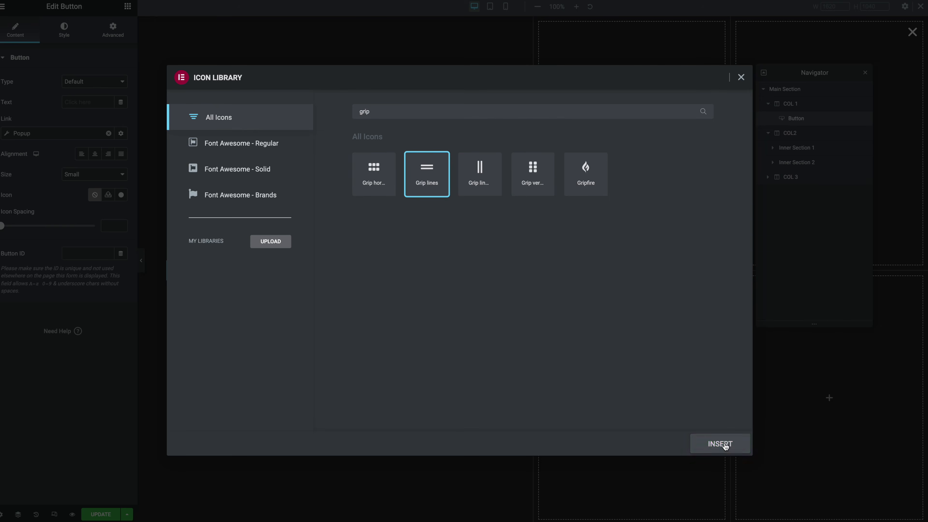
left_click(720, 444)
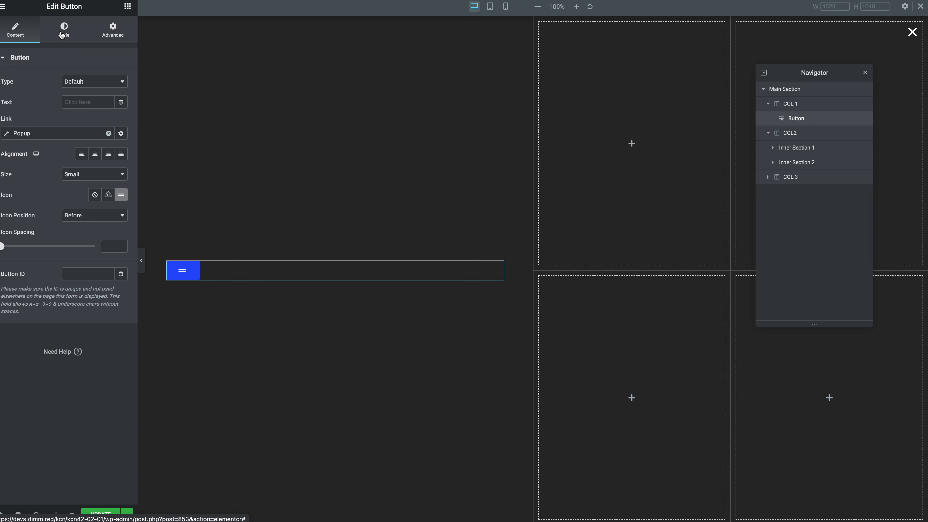
Step: Set the button's typography size to 30 px
left_click(62, 35)
left_click(121, 81)
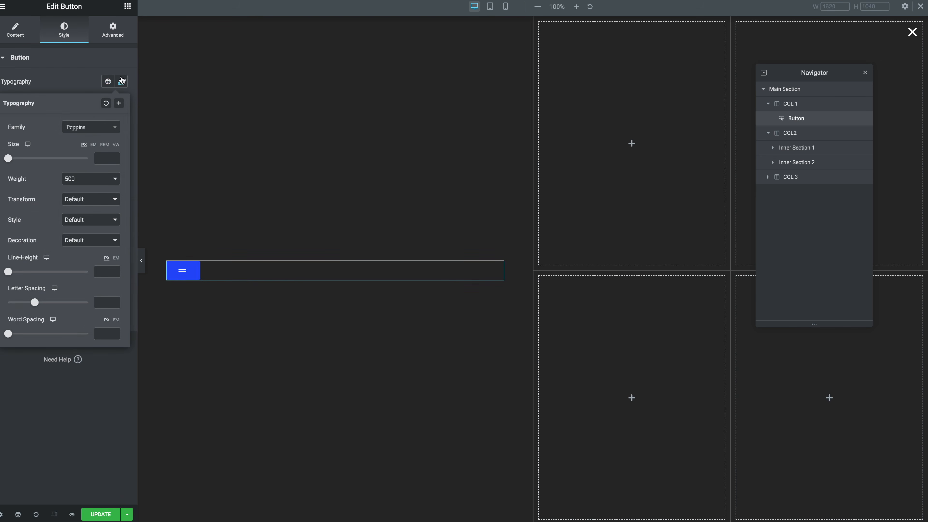
left_click(98, 159)
type("30")
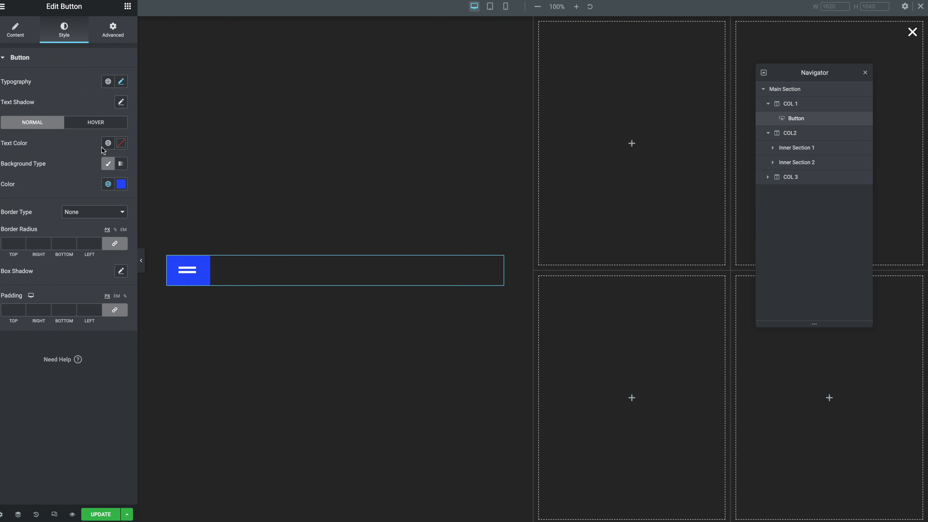
Step: Apply the global Principal color to the button's normal text color, hover text color and hover background
left_click(107, 143)
left_click(46, 187)
left_click(86, 125)
left_click(108, 143)
left_click(50, 190)
left_click(103, 187)
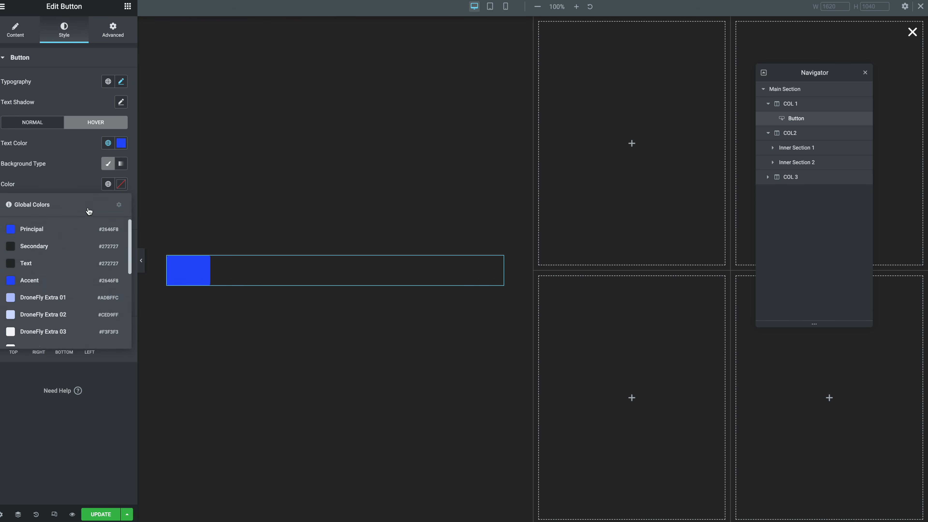
left_click(58, 224)
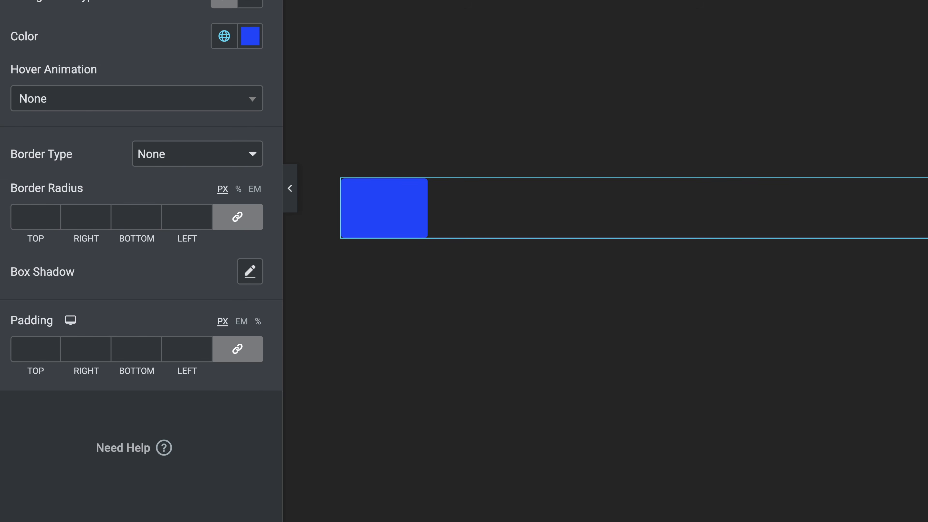
Step: Unlink the button's padding and set it to 60 top, 80 right, 5 bottom and 80 left in pixels
left_click(244, 353)
left_click(19, 347)
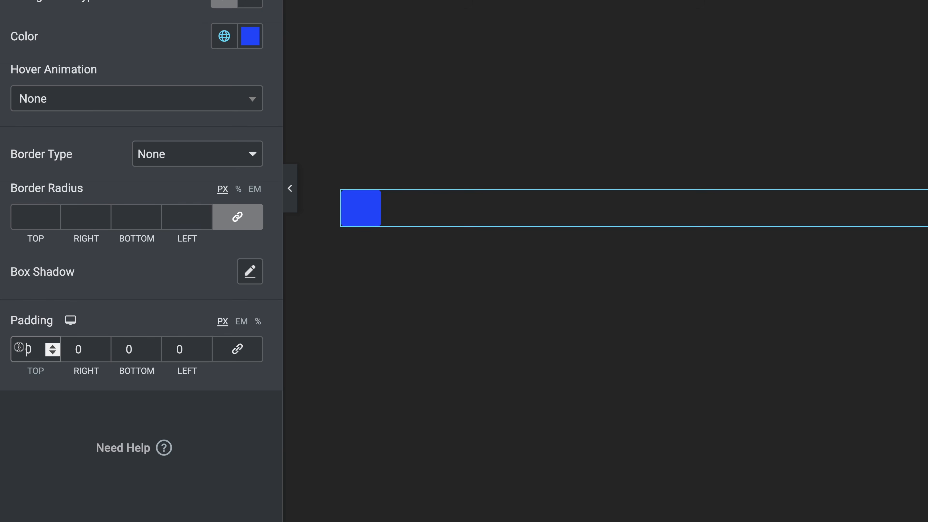
type("6")
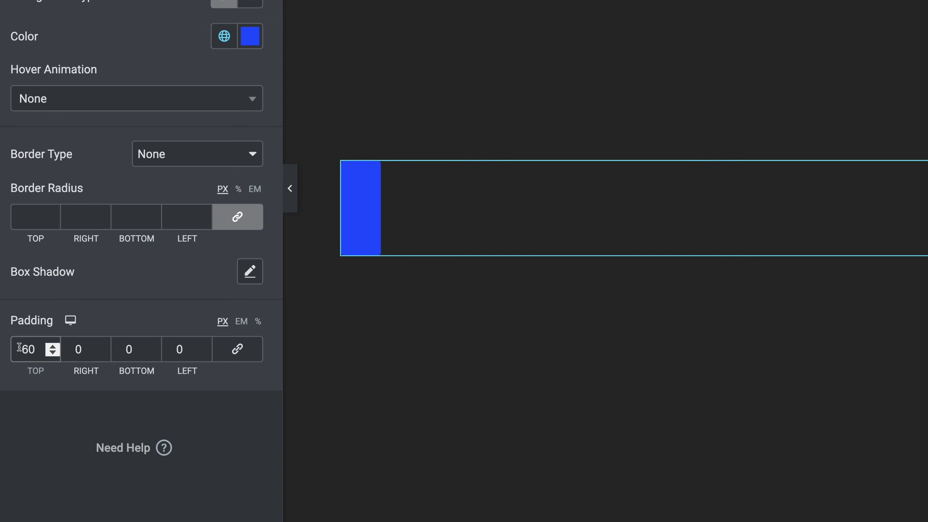
key("Tab")
type("80")
key("Tab")
type("5")
key("Tab")
type("80")
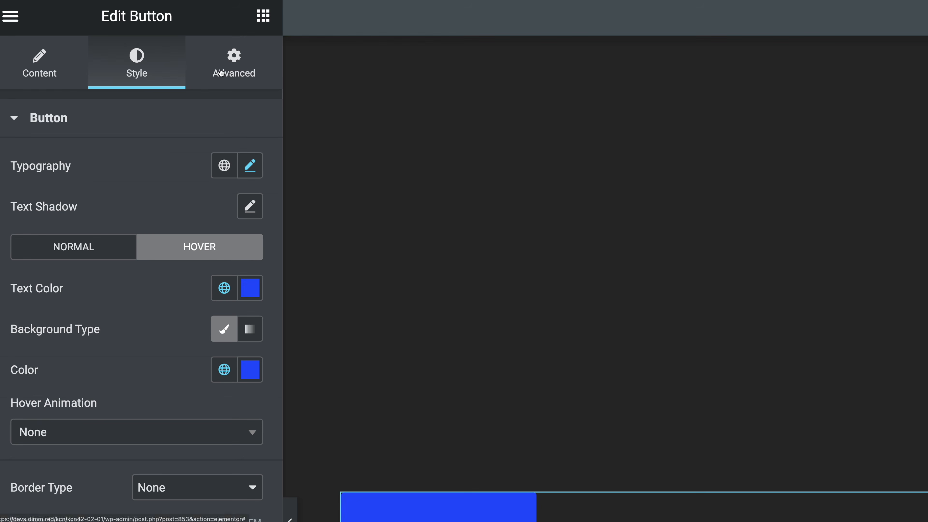
Step: Unlink the button's margin values and set its Transform rotation to 45
left_click(219, 74)
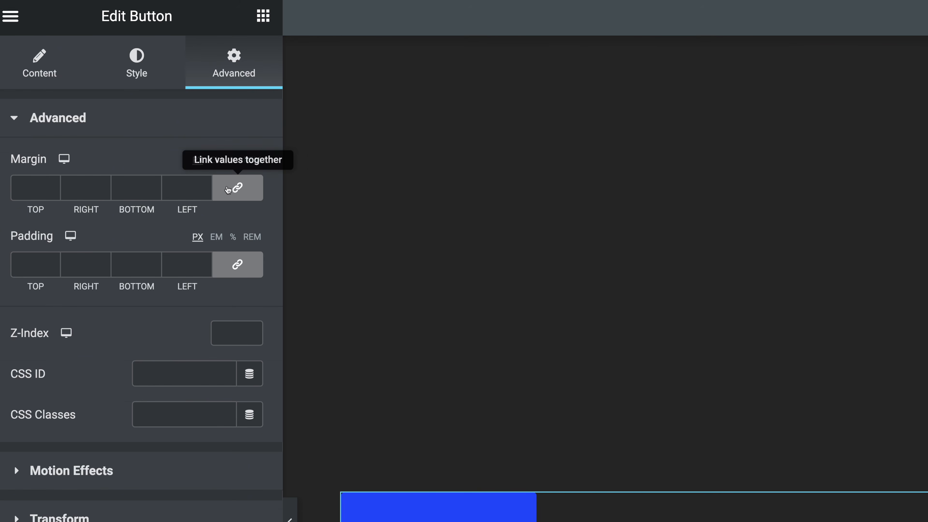
left_click(236, 188)
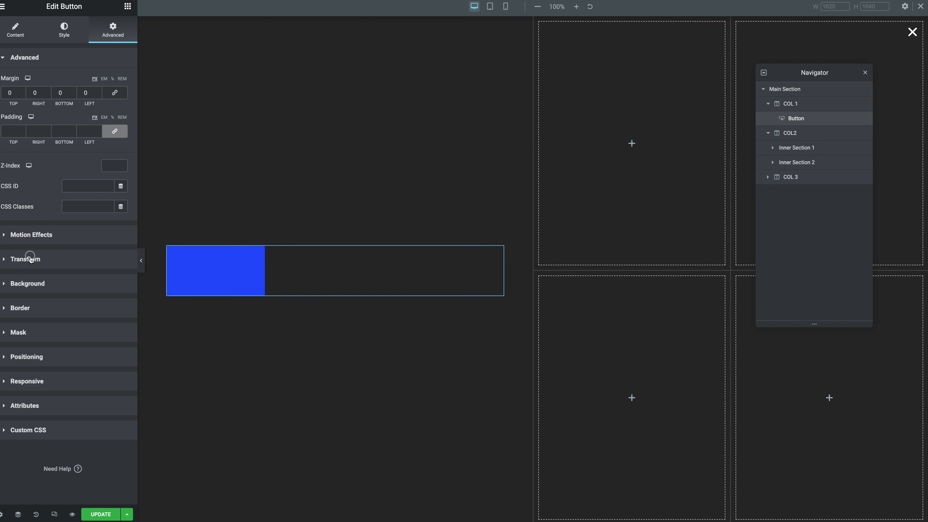
left_click(64, 517)
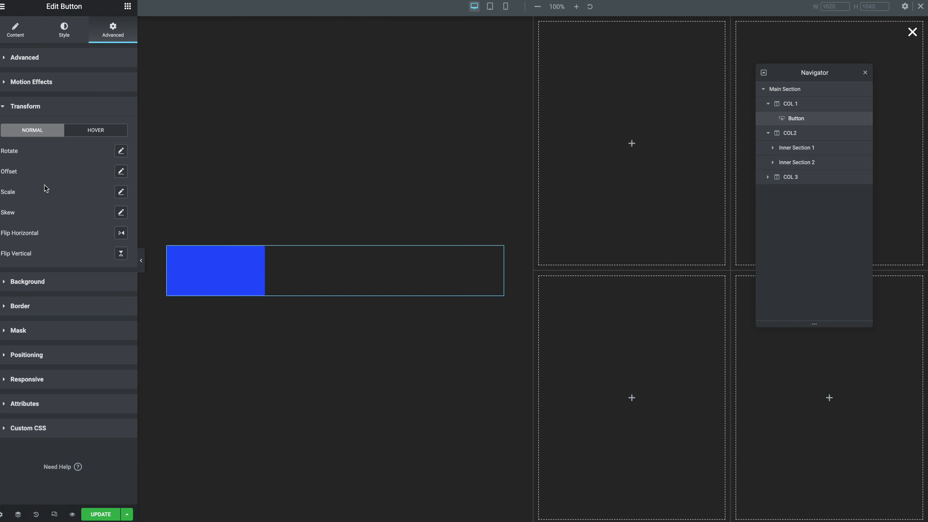
left_click(120, 152)
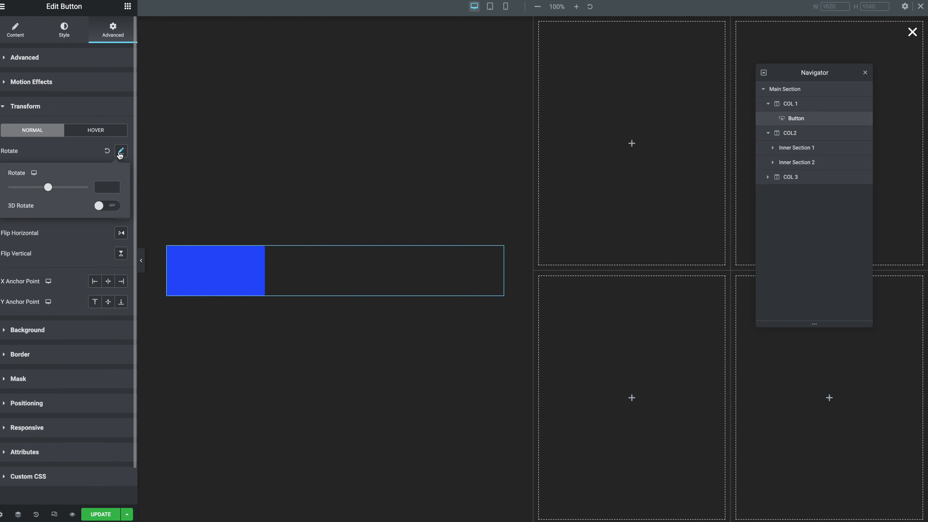
left_click(112, 187)
type("45")
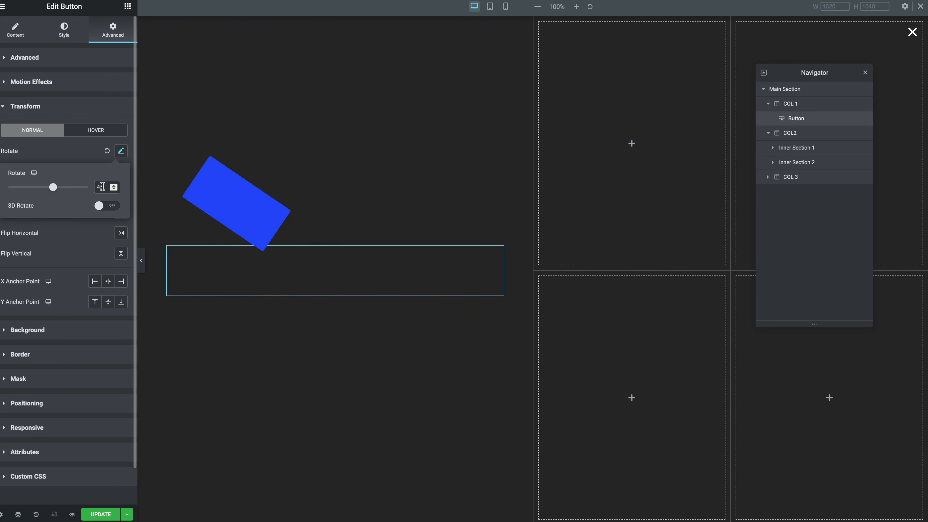
Step: Give the button widget a classic background in the global Principal color
left_click(43, 331)
left_click(42, 331)
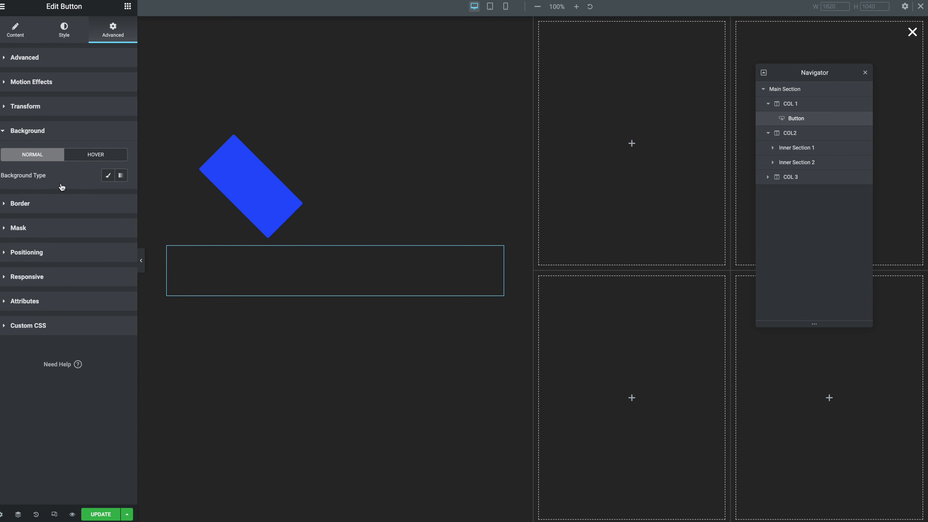
left_click(103, 178)
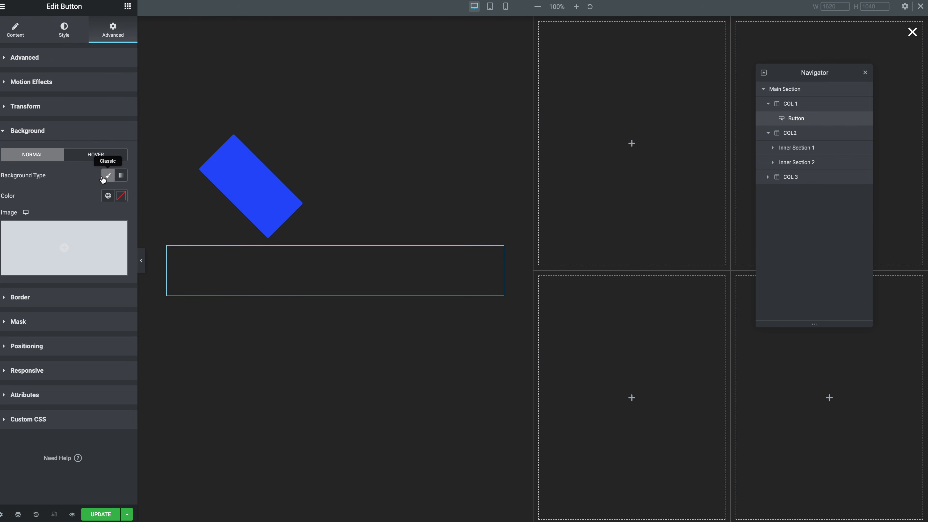
left_click(108, 195)
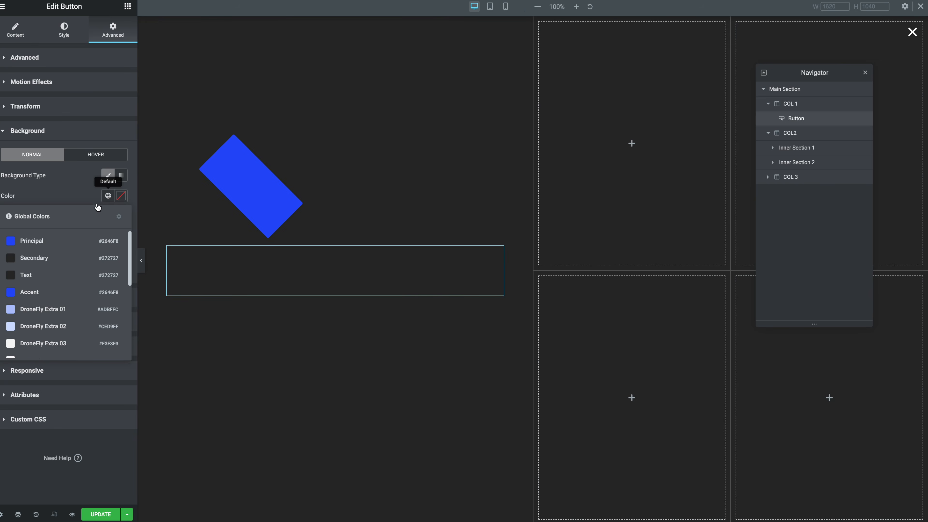
left_click(43, 240)
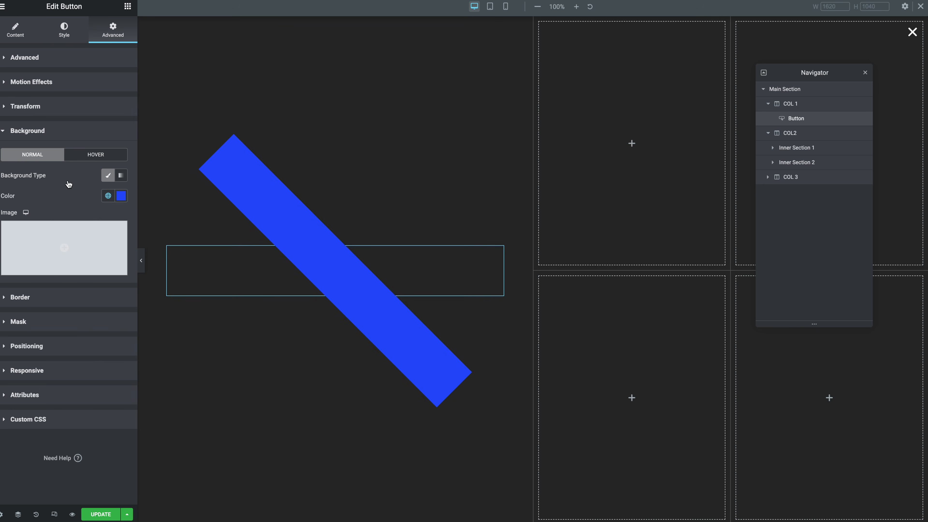
Step: Open the width options in the button's positioning settings
left_click(36, 348)
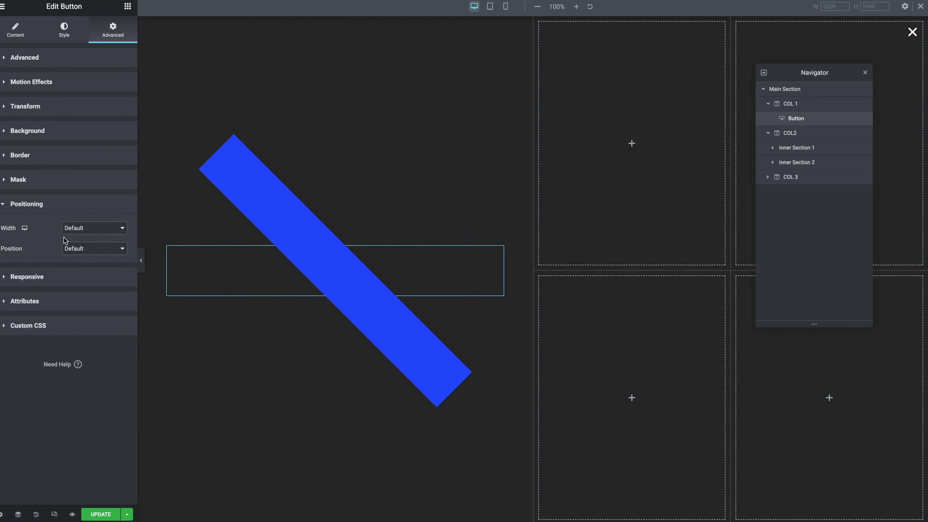
left_click(69, 229)
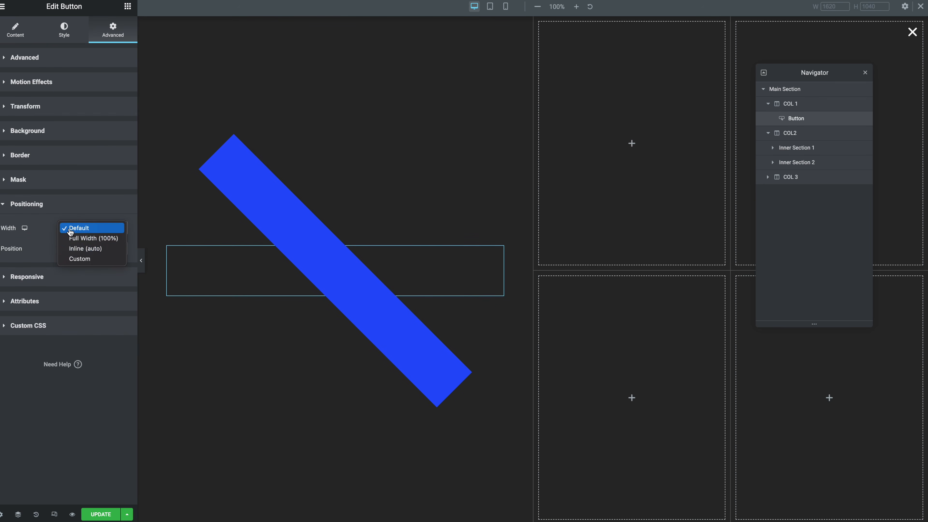
Step: Set the button's width to Inline (auto) and its position to Fixed with right horizontal orientation
left_click(76, 249)
left_click(75, 269)
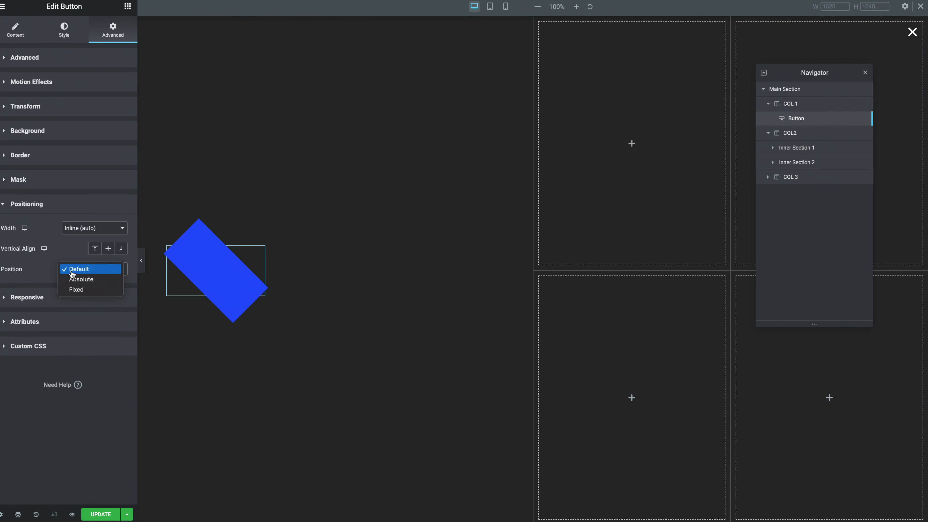
left_click(75, 288)
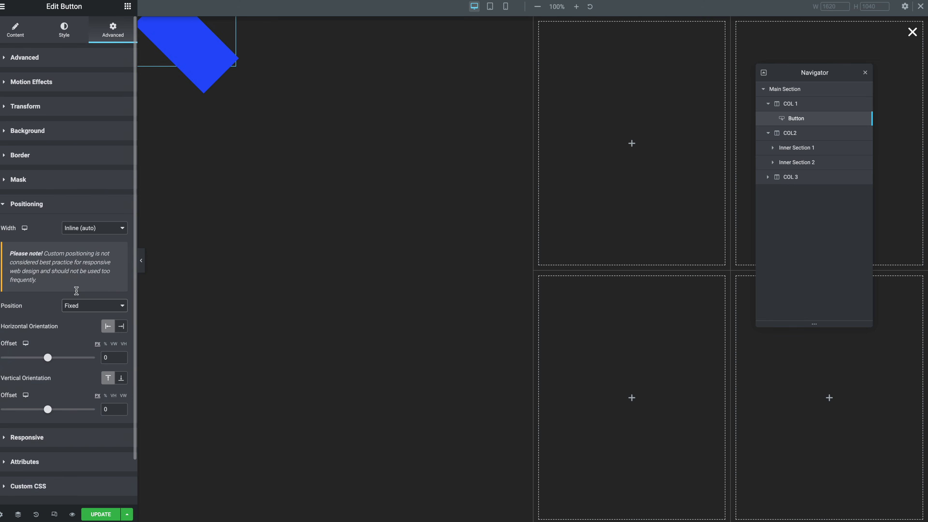
left_click(121, 328)
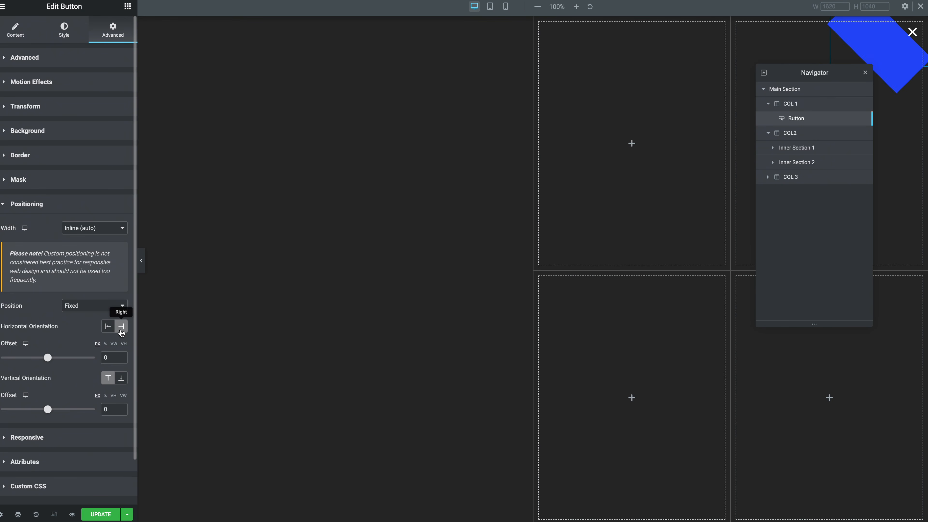
Step: Set the button's horizontal offset to -90 px and vertical offset to -32 px, then update the template
left_click(106, 358)
type("-100")
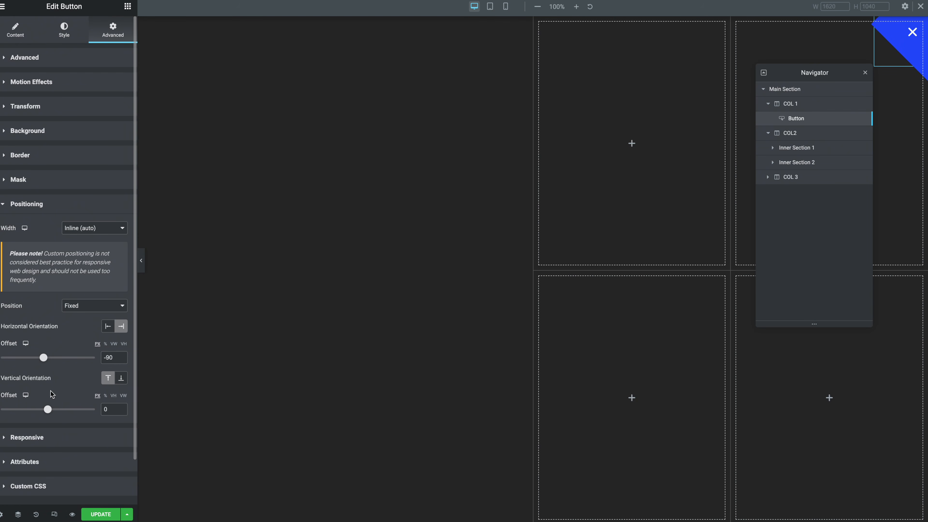
left_click(104, 409)
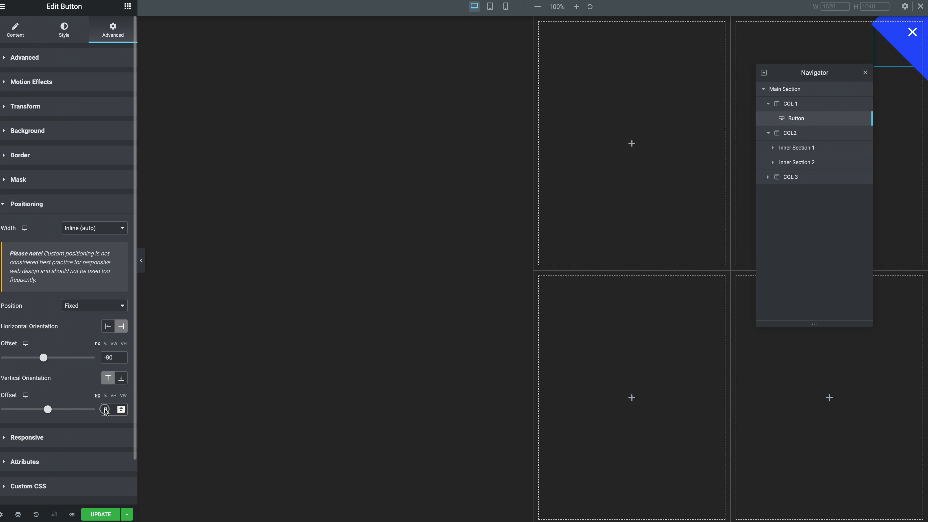
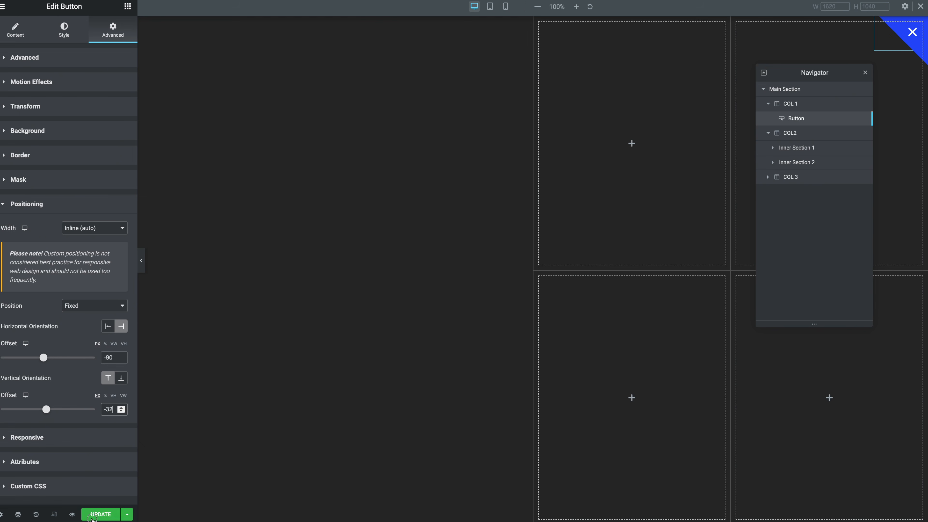
left_click(101, 515)
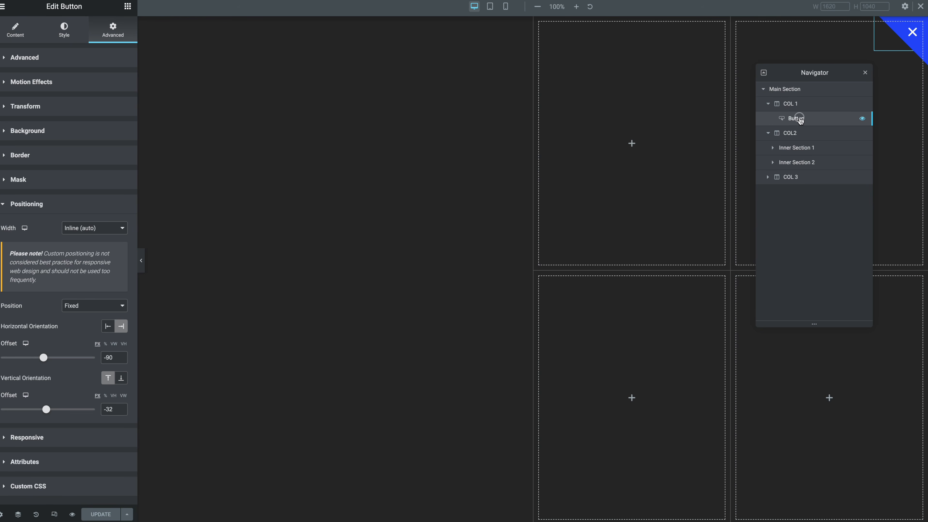
Step: Rename the Button element in COL 1 as TOGGLE
double_click(799, 118)
type("TOGGLE")
key("Return")
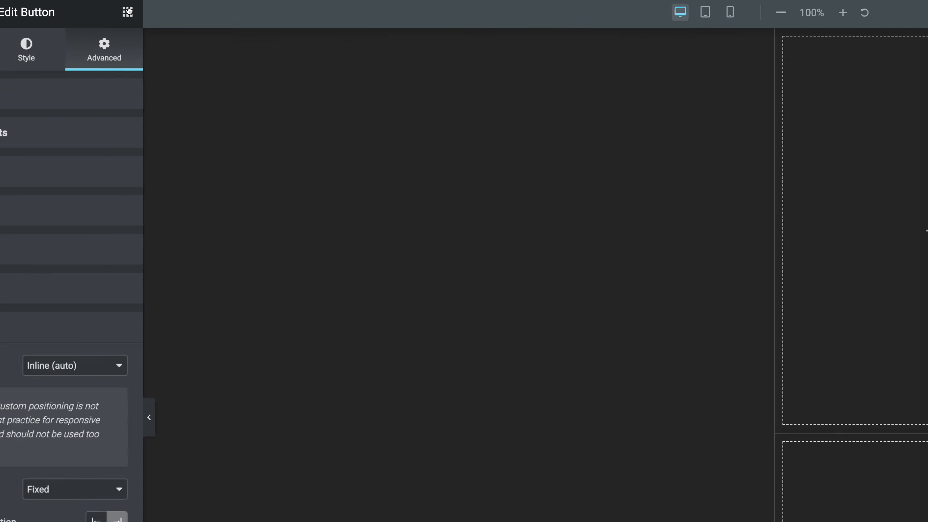
Step: Add an Image widget and place it in COL 1 beneath the TOGGLE element
left_click(128, 11)
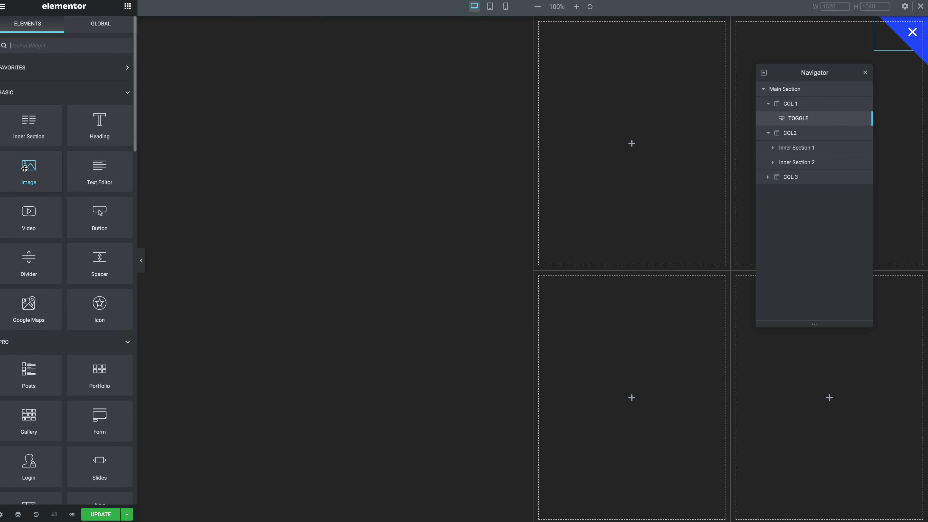
left_click_drag(25, 169, 322, 289)
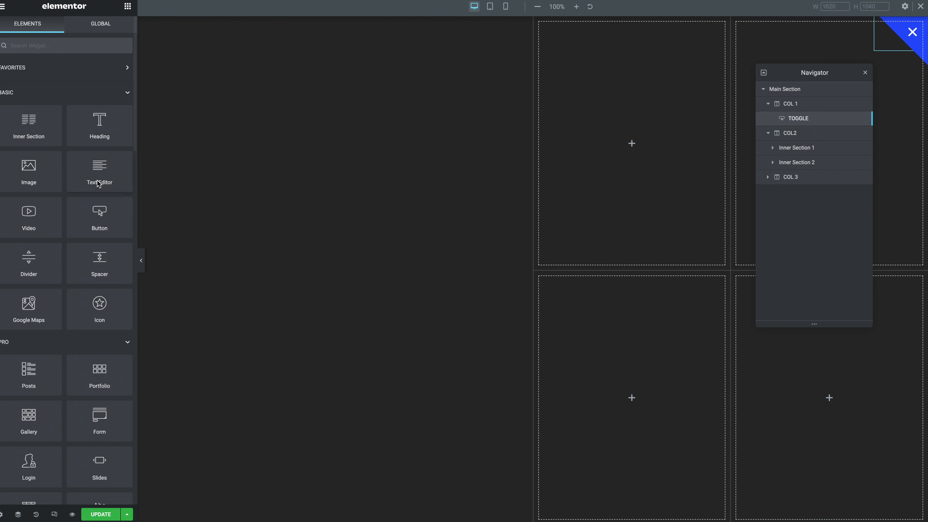
left_click_drag(27, 166, 646, 137)
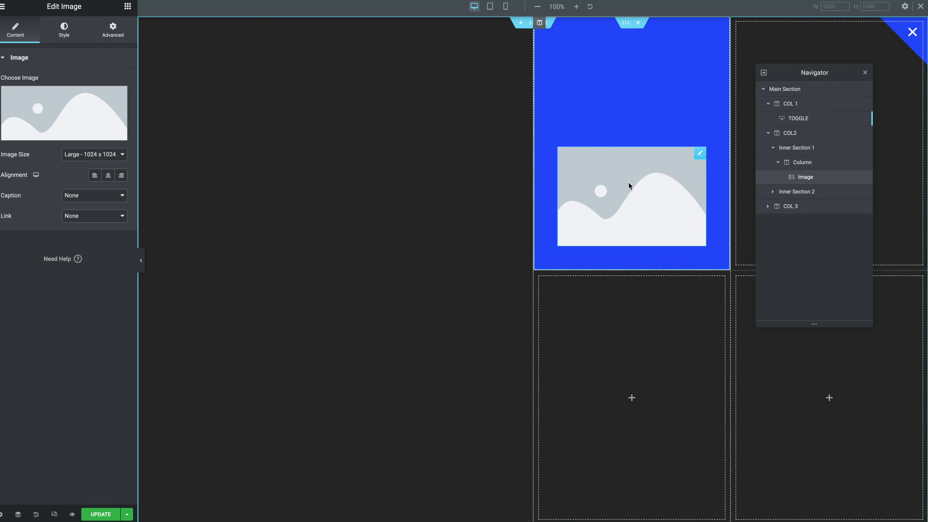
left_click_drag(655, 178, 312, 256)
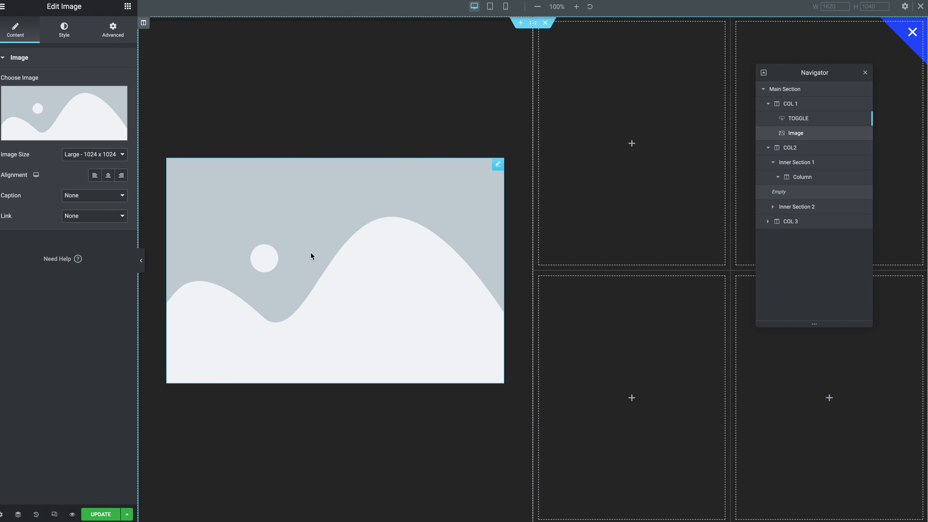
Step: Search the media library for "logo" and insert dronefly-logo-neg-02.webp into the Image widget
left_click(45, 120)
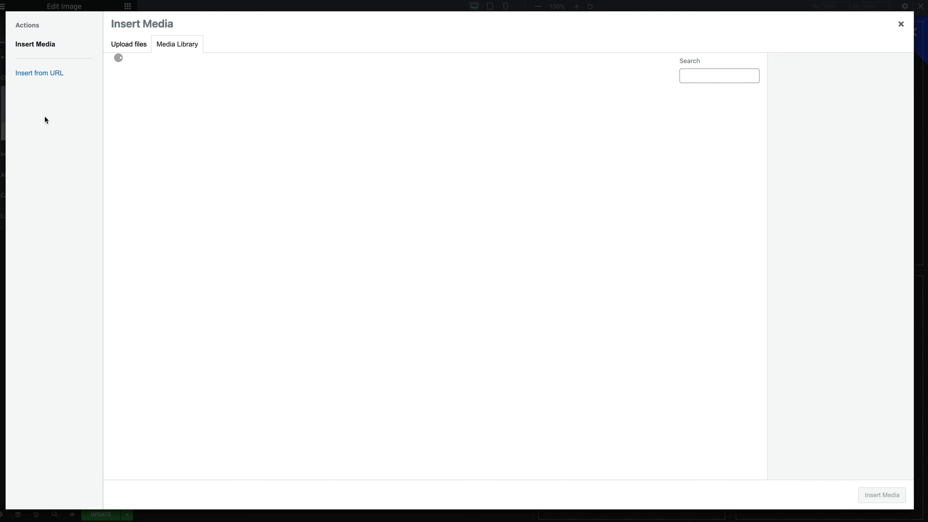
left_click(697, 77)
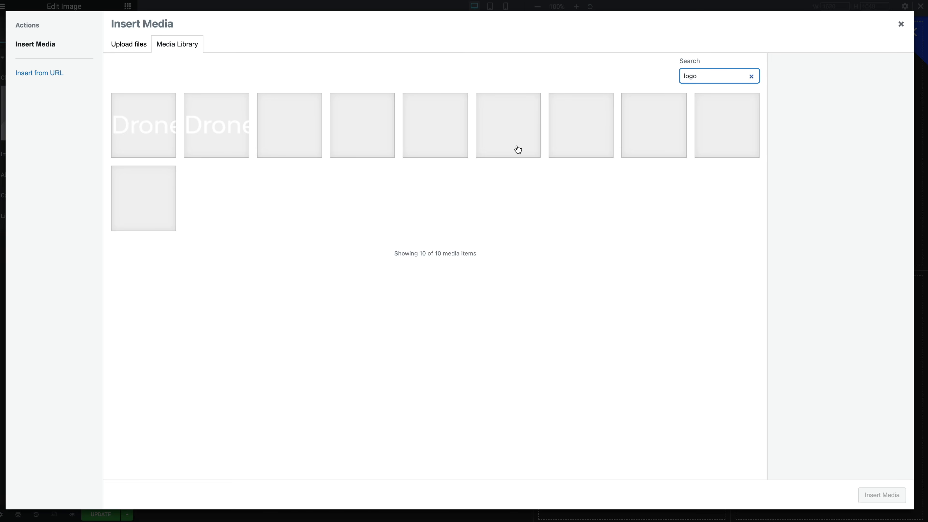
left_click(431, 133)
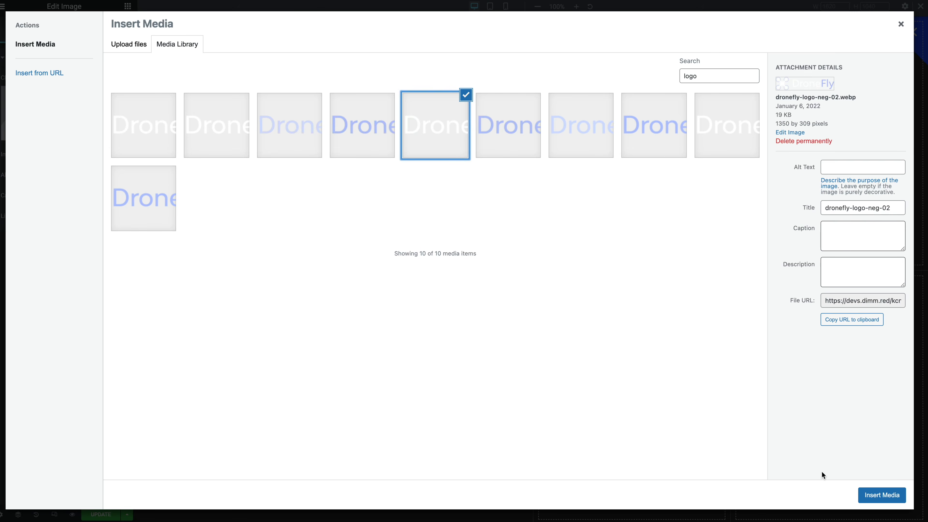
left_click(877, 495)
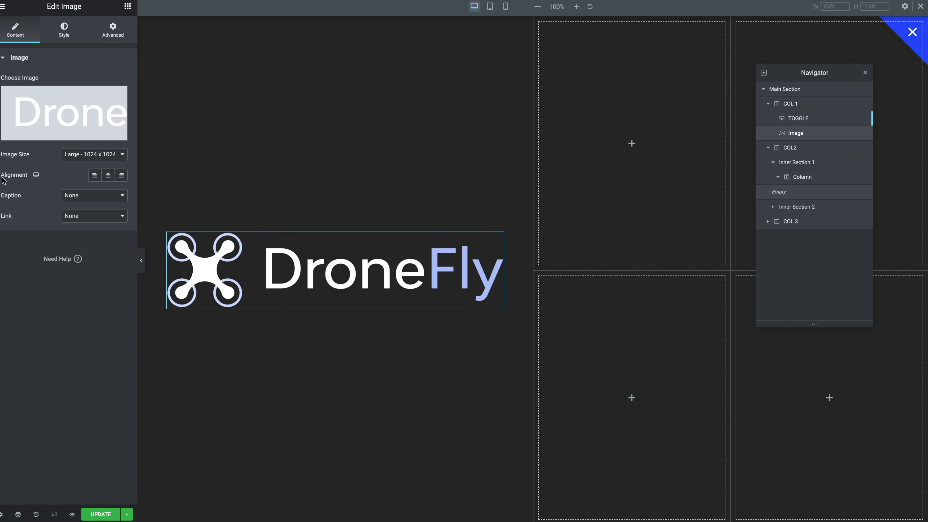
Step: Center the logo image and give it a custom link using the dynamic Site URL
left_click(108, 175)
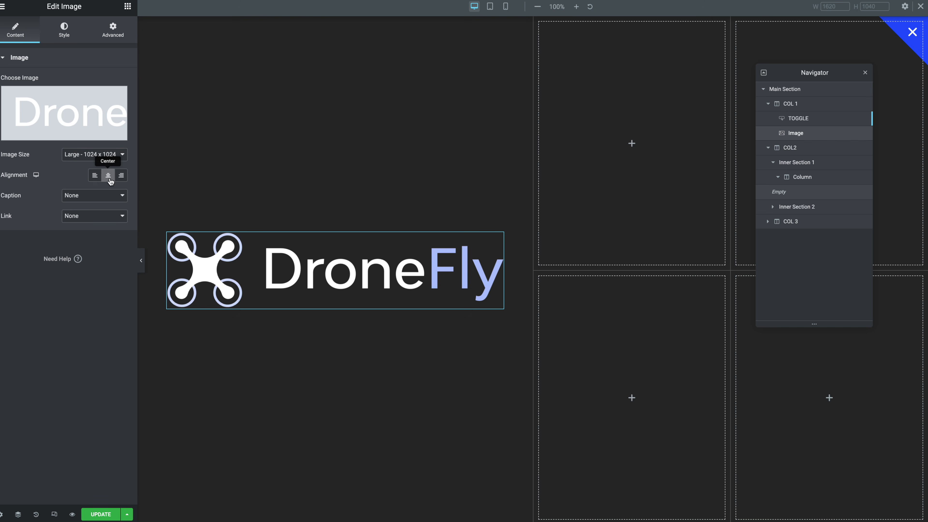
left_click(70, 216)
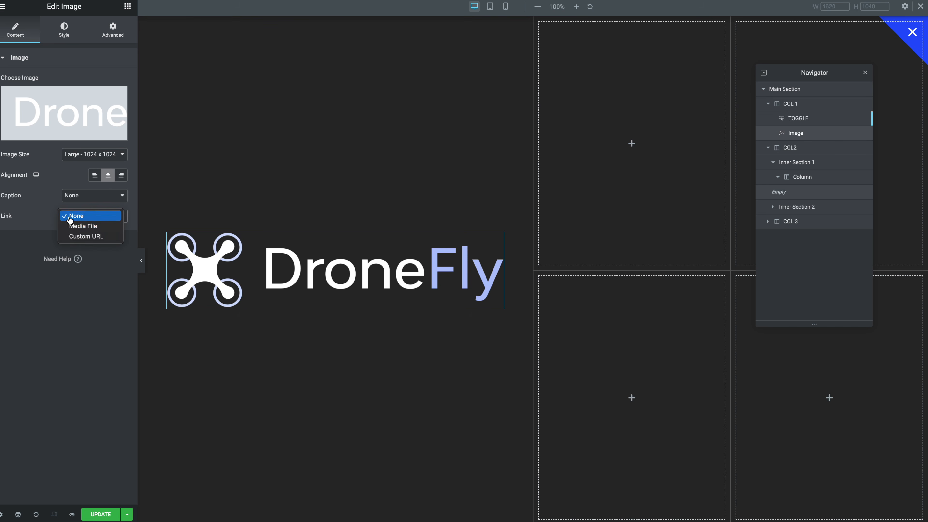
left_click(74, 236)
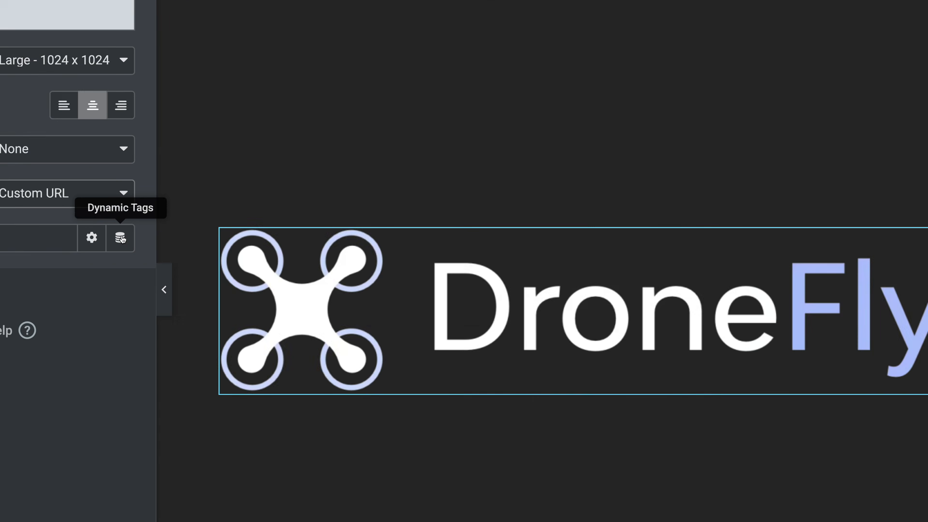
left_click(121, 237)
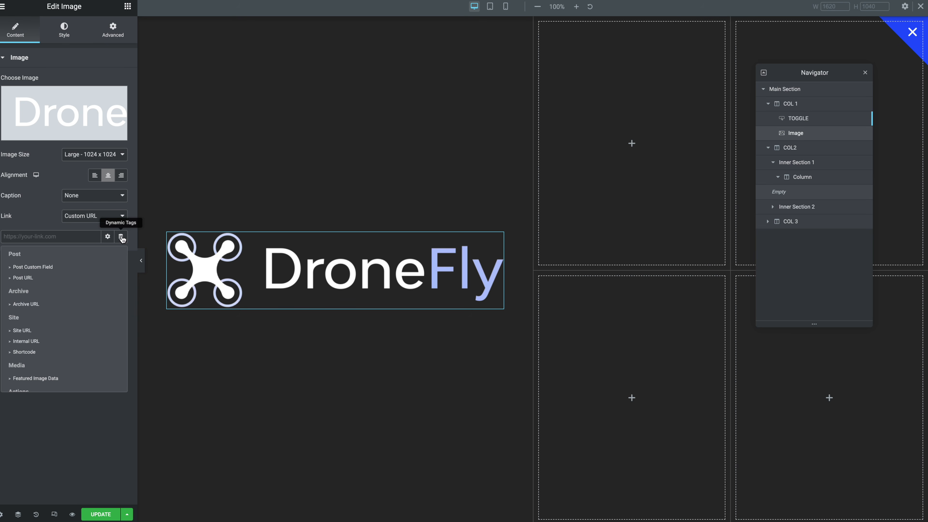
left_click(22, 330)
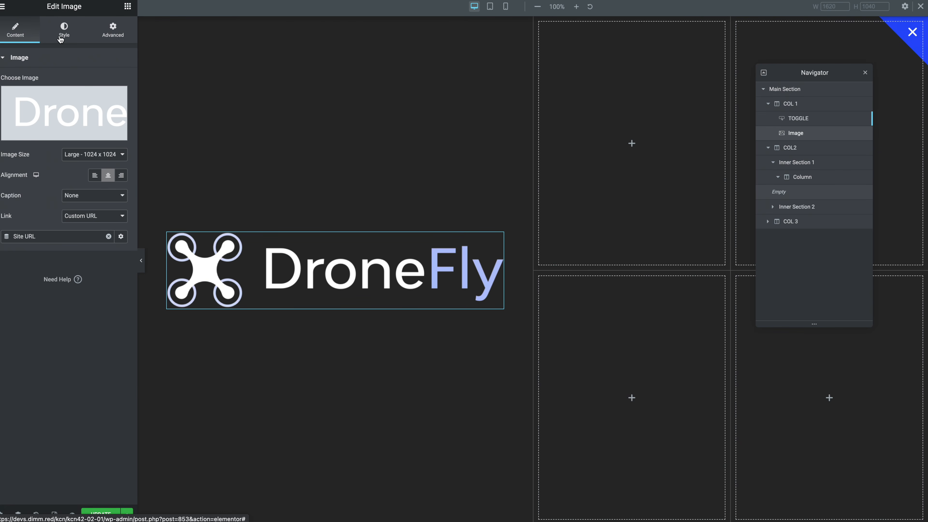
Step: Set the logo image's desktop width to 200 px
left_click(61, 39)
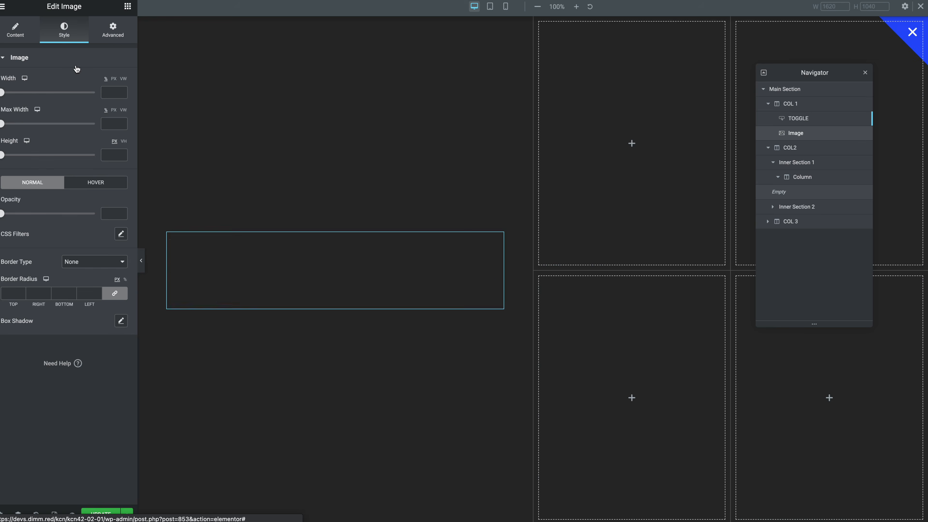
left_click(113, 79)
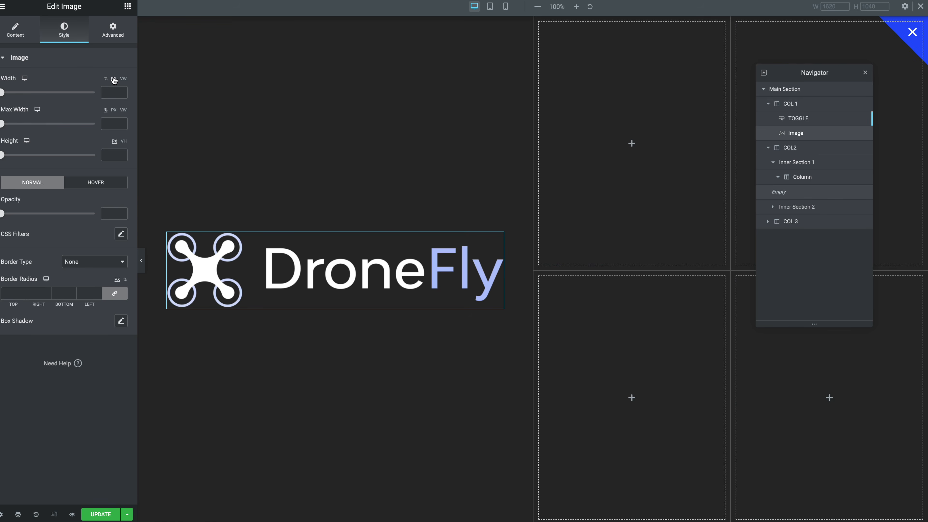
left_click(106, 93)
type("200")
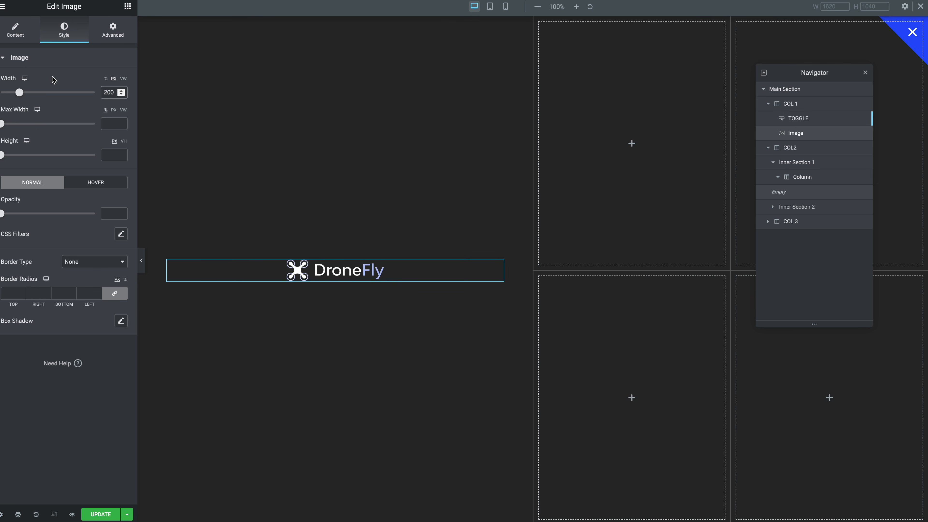
Step: Set the logo image's mobile width to 160 px and return to the desktop view
left_click(26, 98)
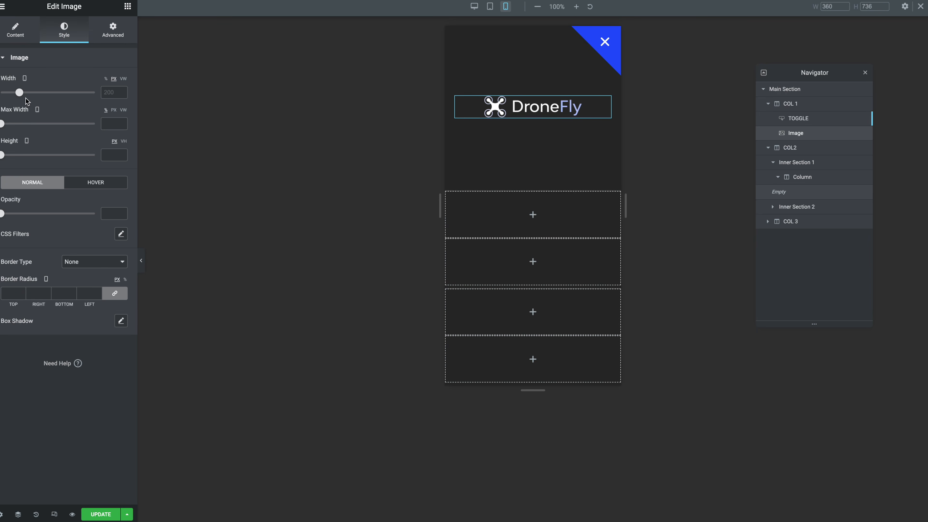
left_click(105, 94)
type("160")
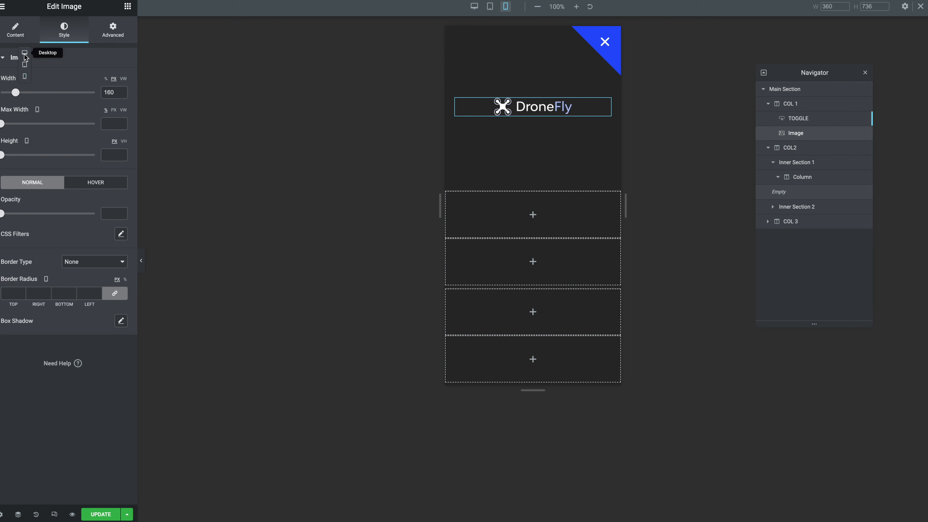
left_click(24, 55)
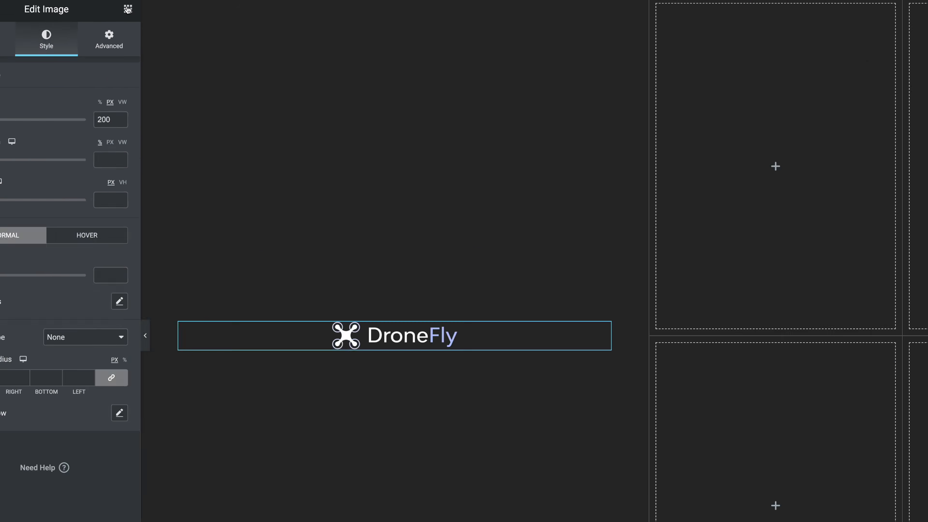
Step: Search the widgets for "nav" and add a Nav Menu below the logo in COL 1
left_click(127, 8)
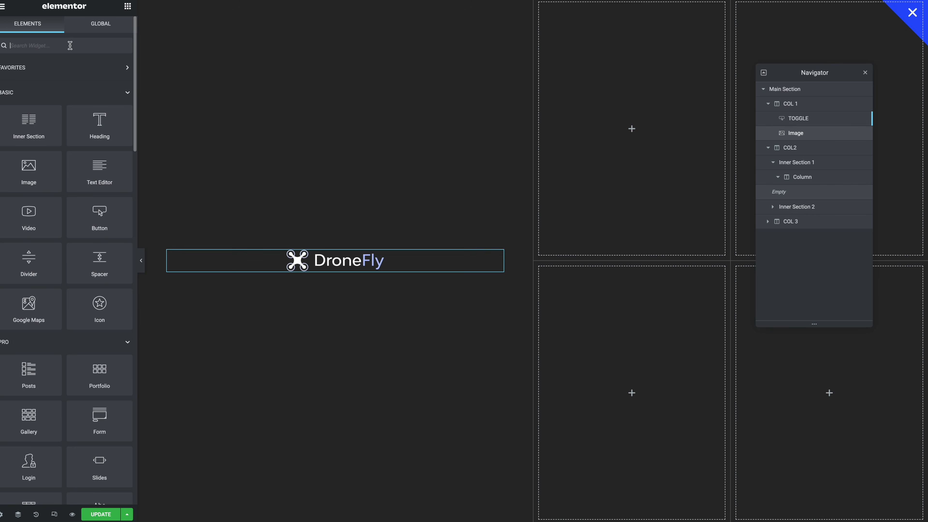
type("nav")
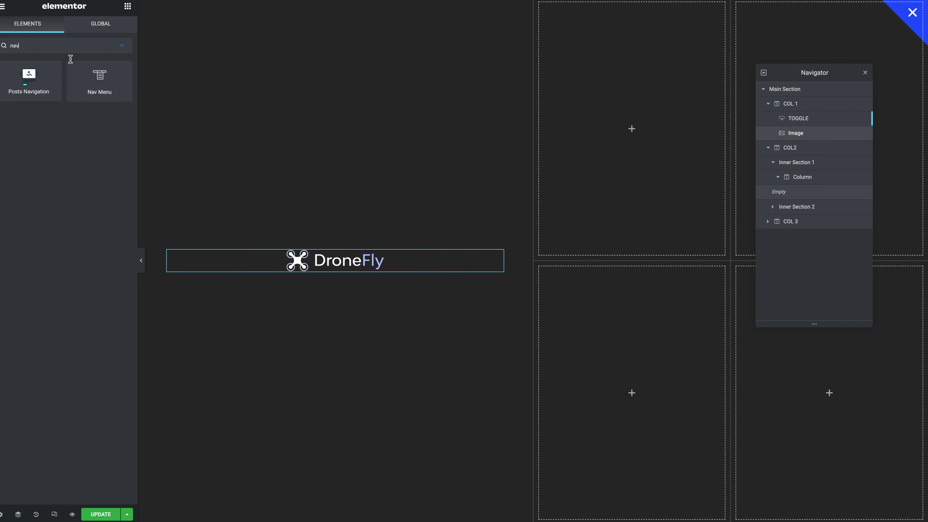
left_click_drag(98, 77, 334, 270)
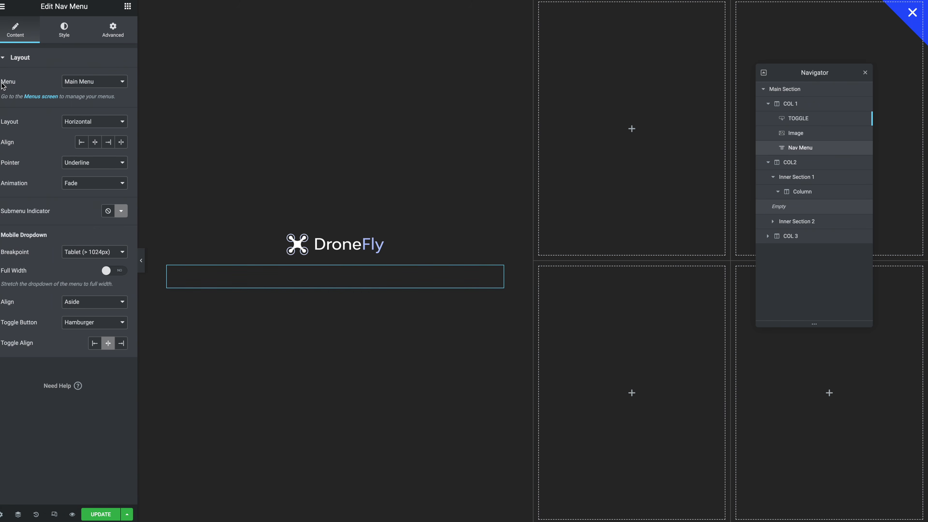
Step: Give the Nav Menu a Vertical layout with center alignment and the Text pointer style
left_click(63, 123)
left_click(69, 131)
left_click(94, 145)
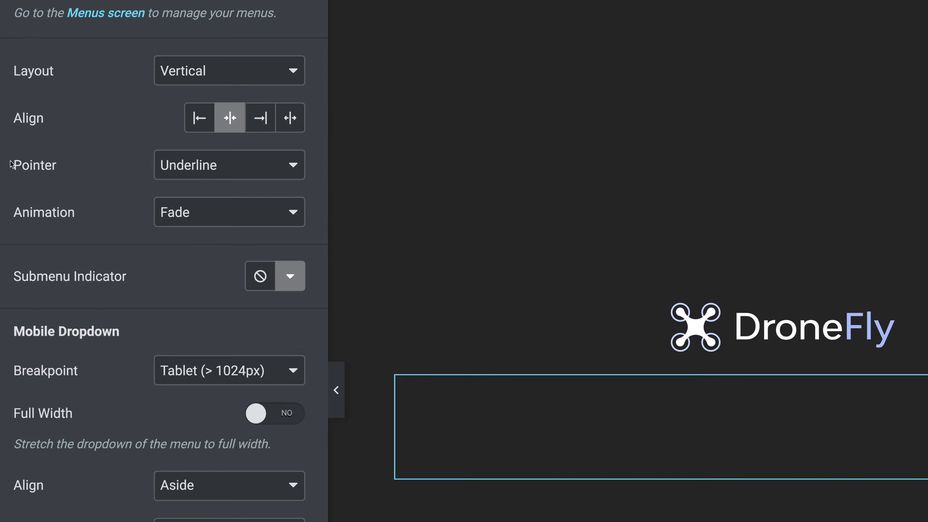
left_click(96, 168)
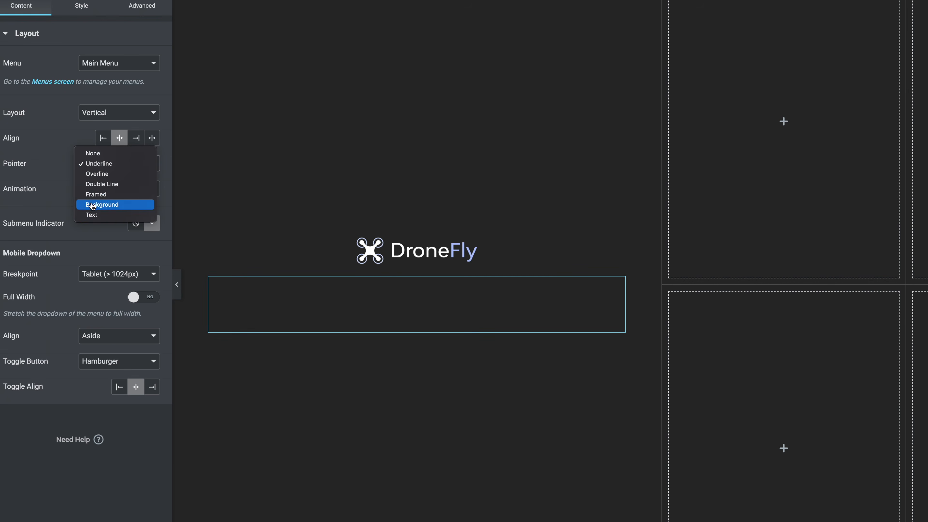
left_click(95, 215)
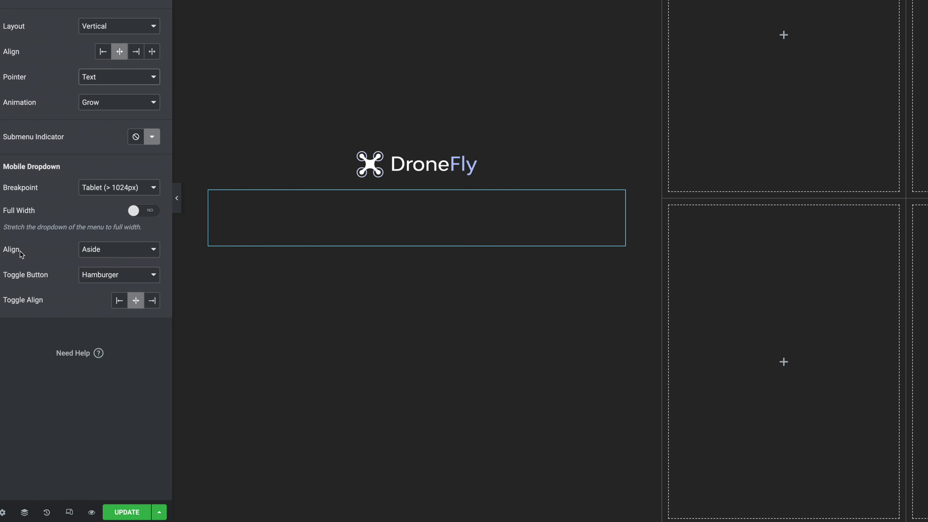
Step: Set the Nav Menu's mobile dropdown alignment to Center and its toggle button to None
left_click(86, 256)
left_click(96, 262)
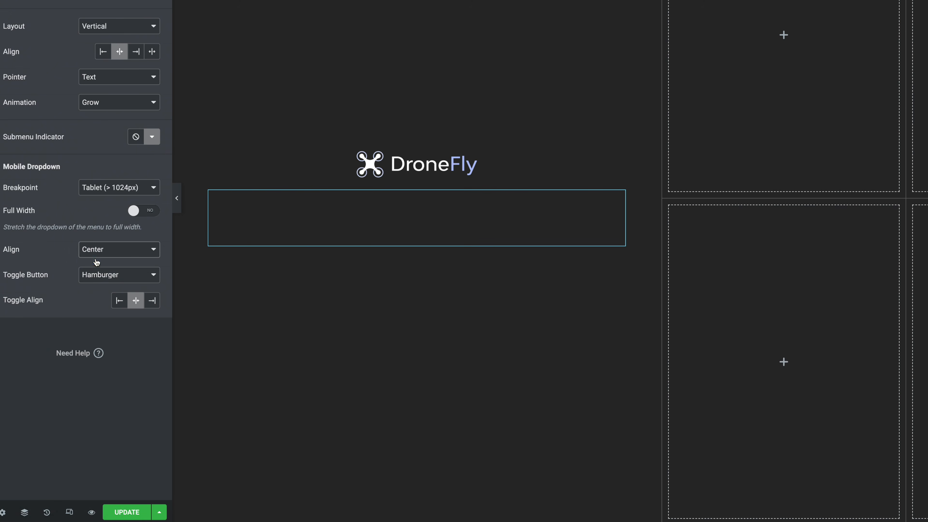
left_click(95, 282)
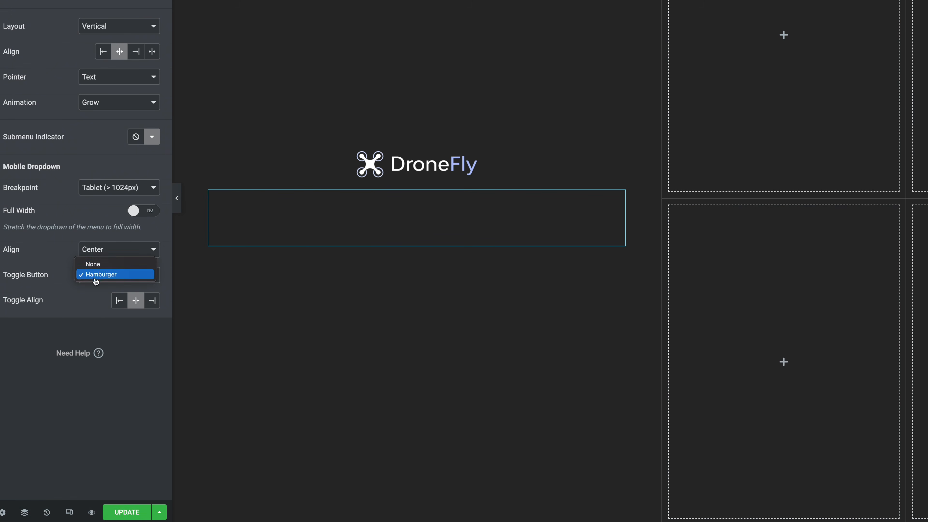
left_click(90, 266)
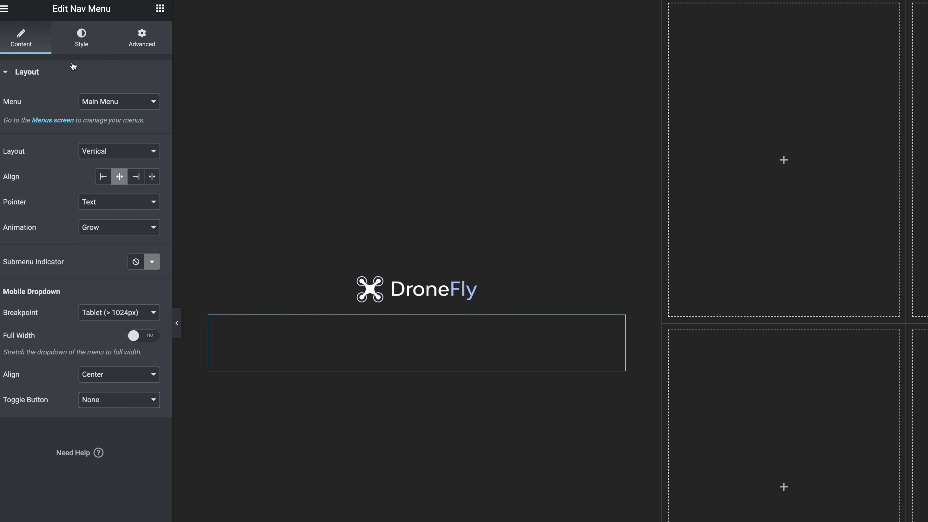
Step: Set the Nav Menu's main menu typography size to 22 px for desktop
left_click(82, 43)
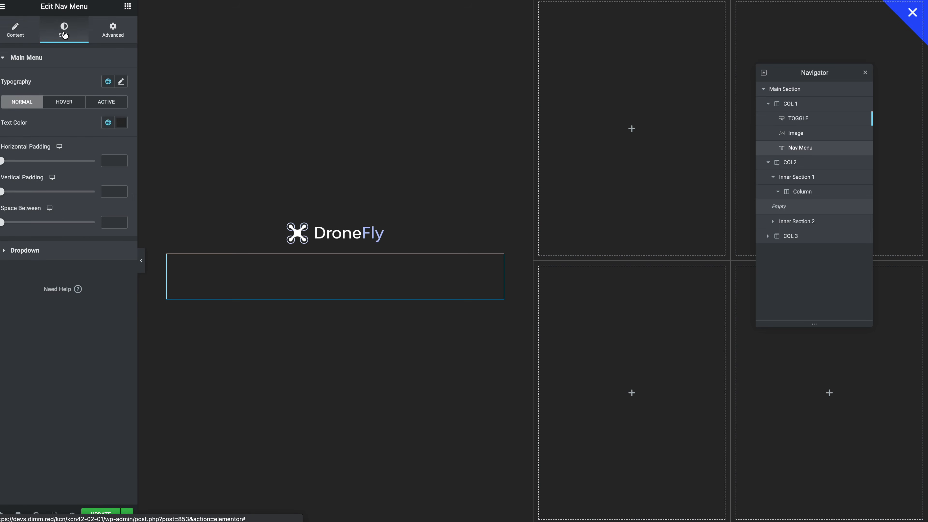
left_click(121, 81)
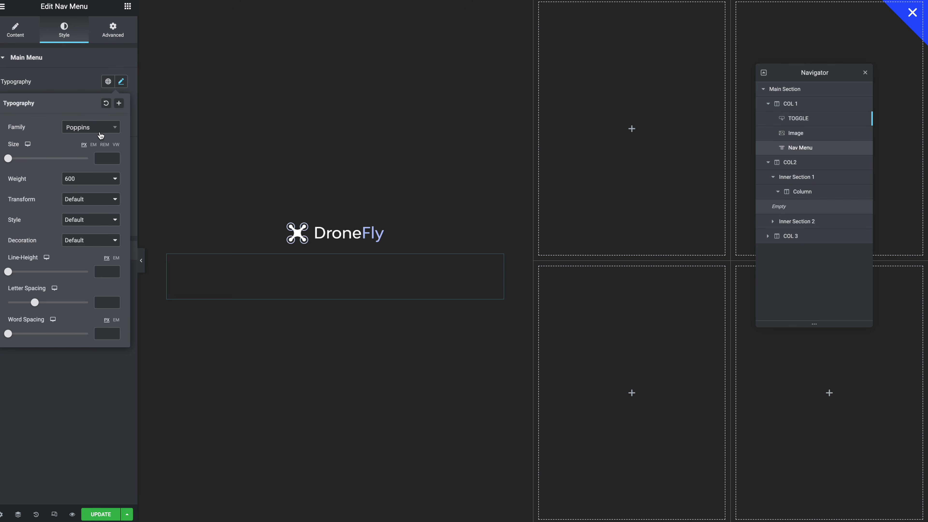
left_click(99, 158)
type("22")
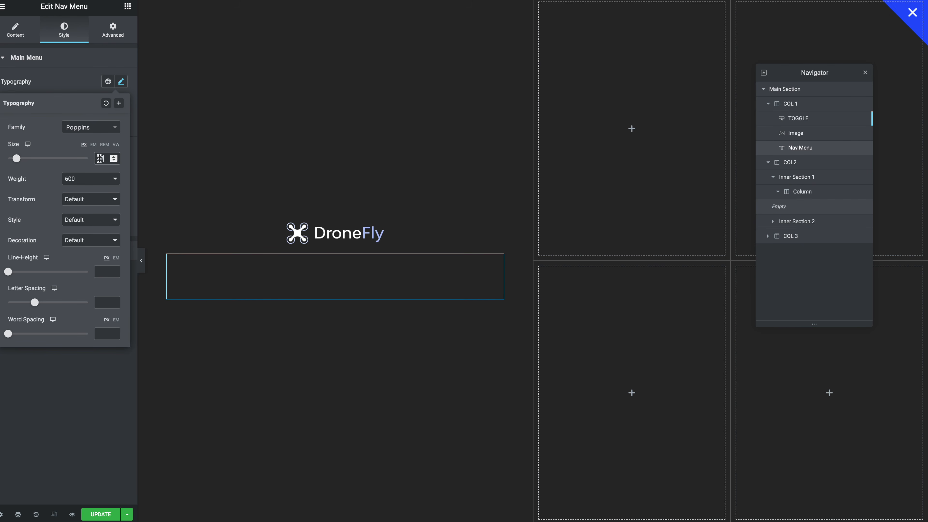
Step: Set the main menu's mobile text size to 20 px and return to the desktop view
left_click(29, 146)
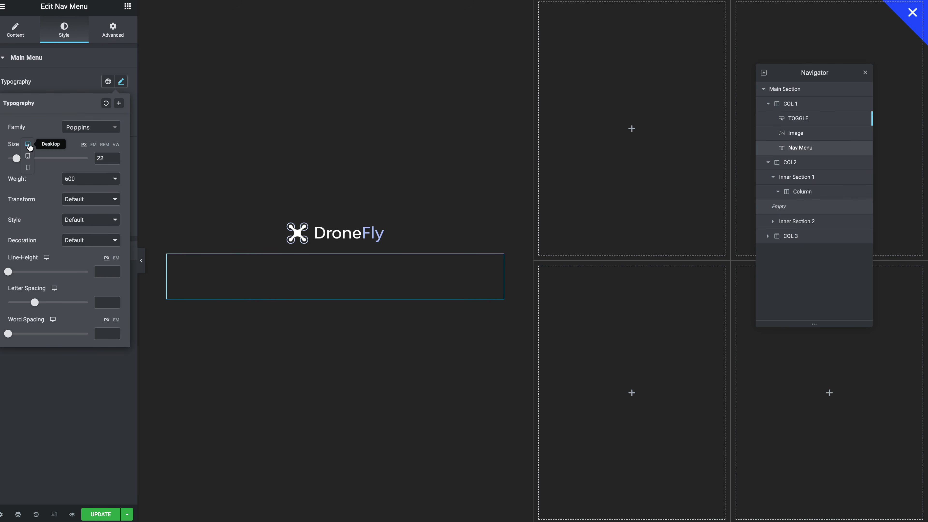
left_click(28, 167)
left_click(100, 158)
type("20")
left_click(27, 144)
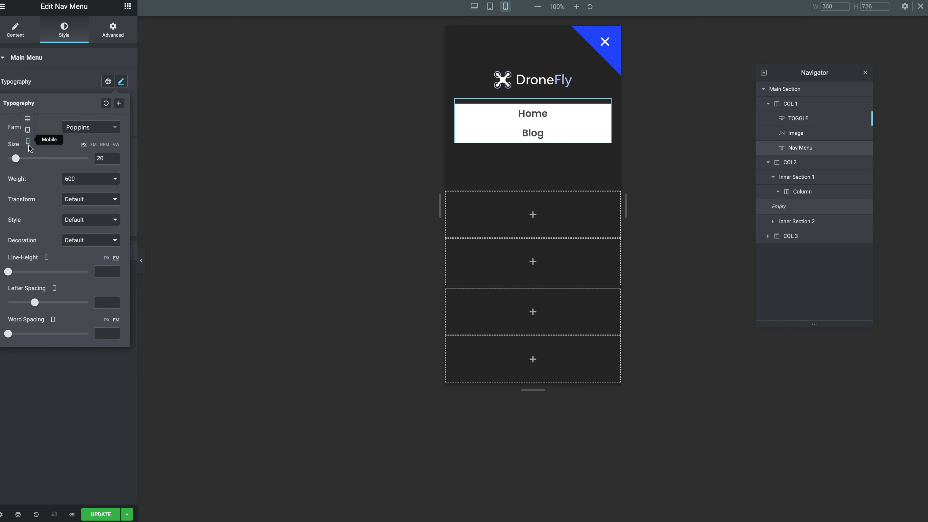
left_click(26, 118)
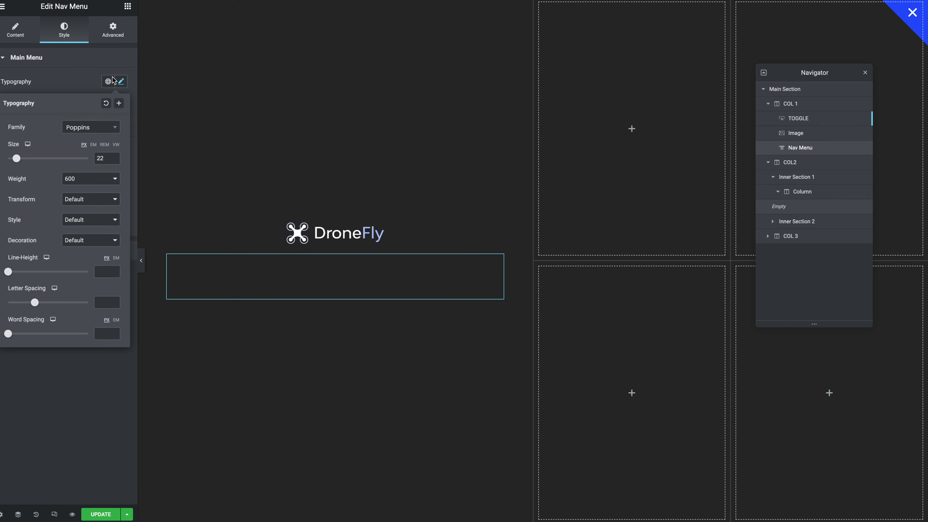
left_click(114, 80)
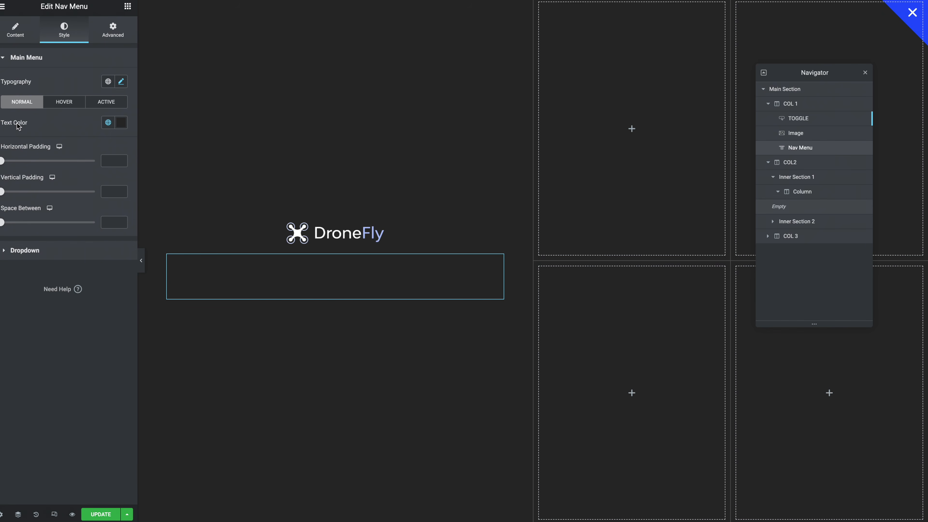
Step: Set the main menu's normal text color to the global color DroneFly Extra 04
left_click(108, 122)
scroll(67, 215, "down", 2)
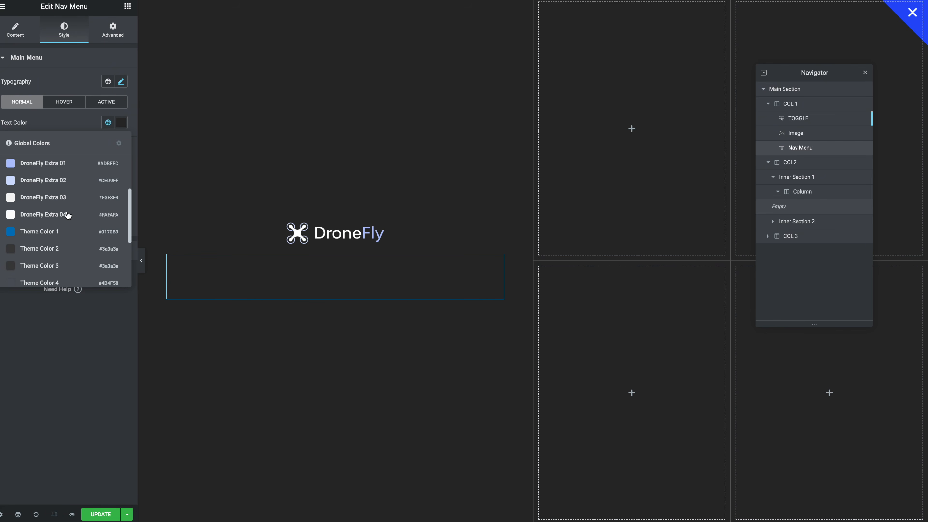
left_click(67, 215)
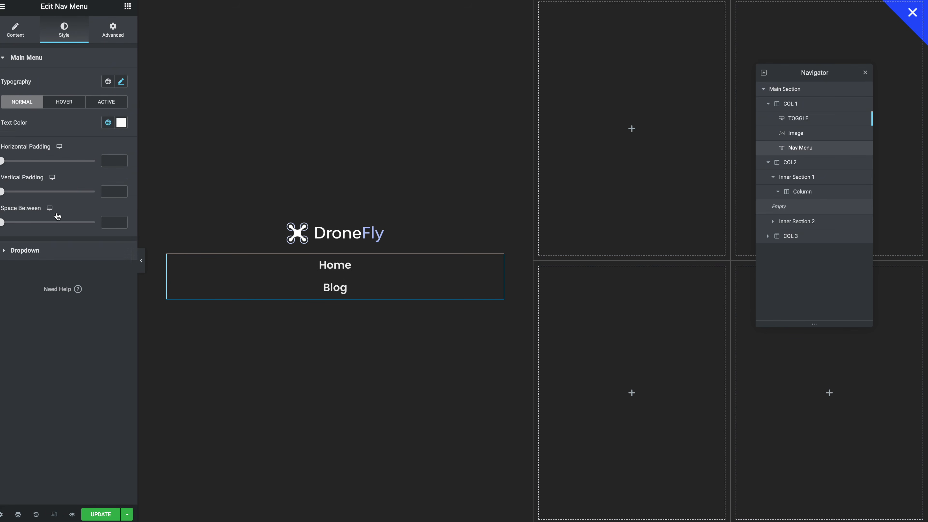
Step: Set the main menu's hover and active text colors to the global color Principal
left_click(64, 105)
left_click(107, 123)
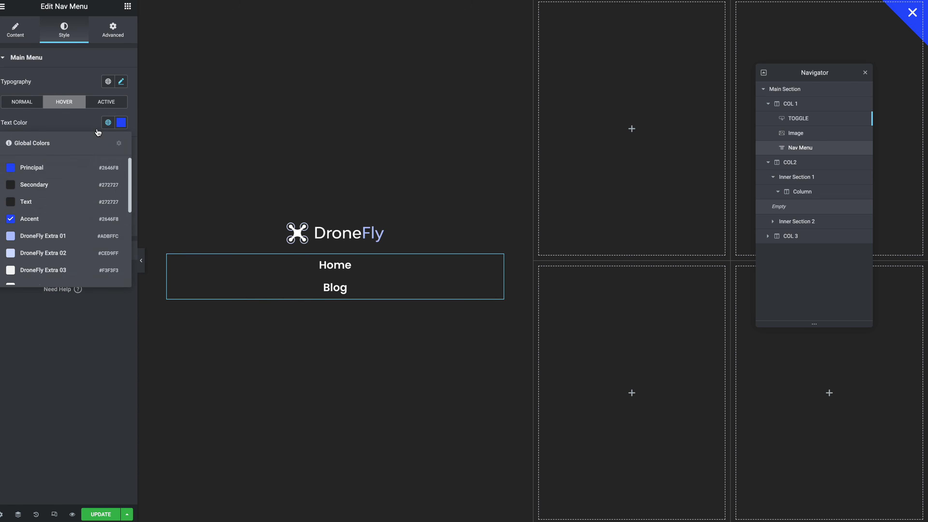
left_click(62, 165)
left_click(105, 102)
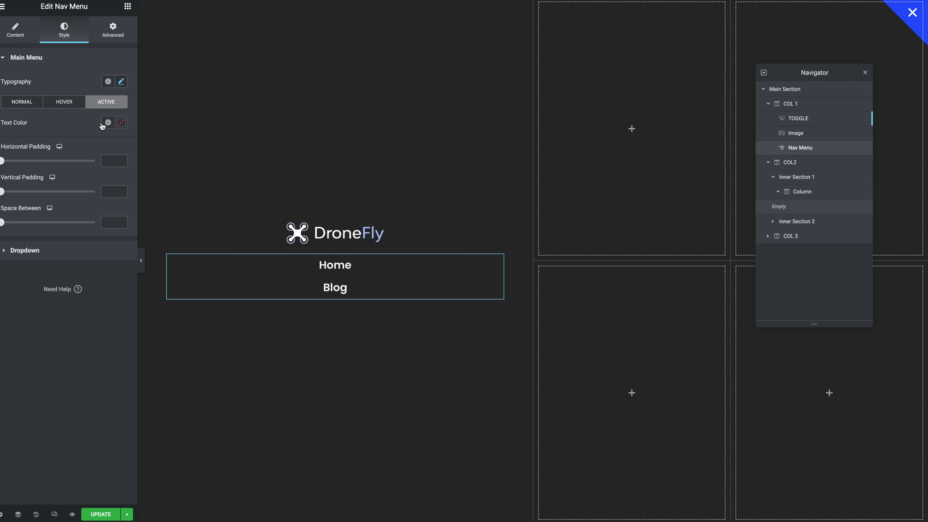
left_click(107, 122)
left_click(42, 168)
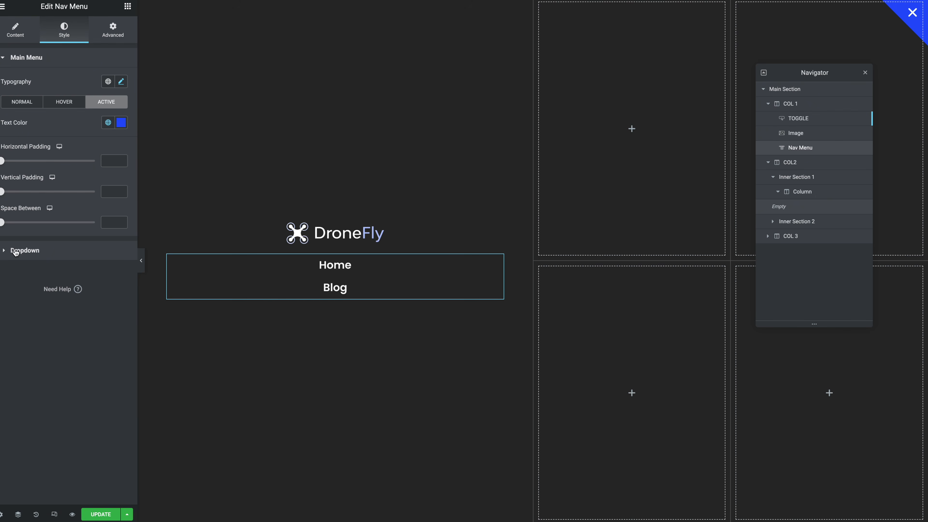
Step: Give the dropdown's normal state the DroneFly Extra 04 text color and a fully transparent background (#02010100)
left_click(15, 251)
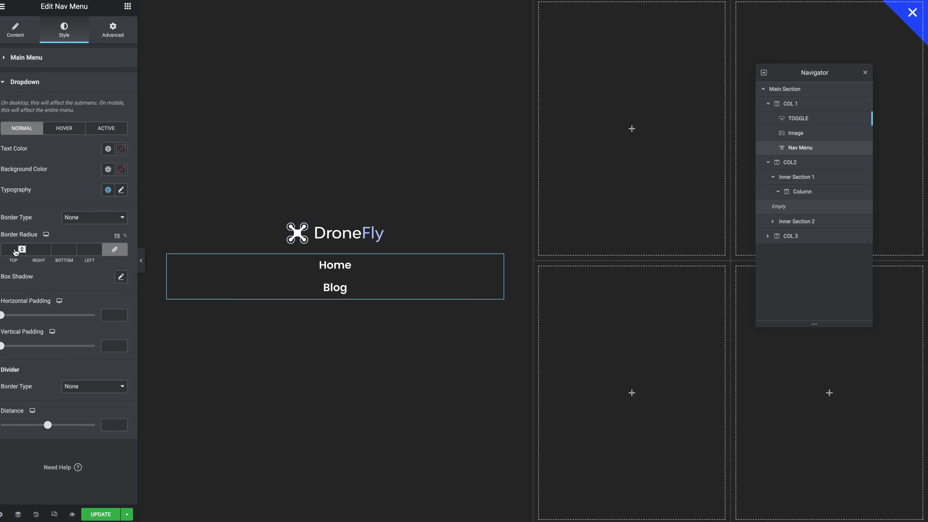
left_click(108, 149)
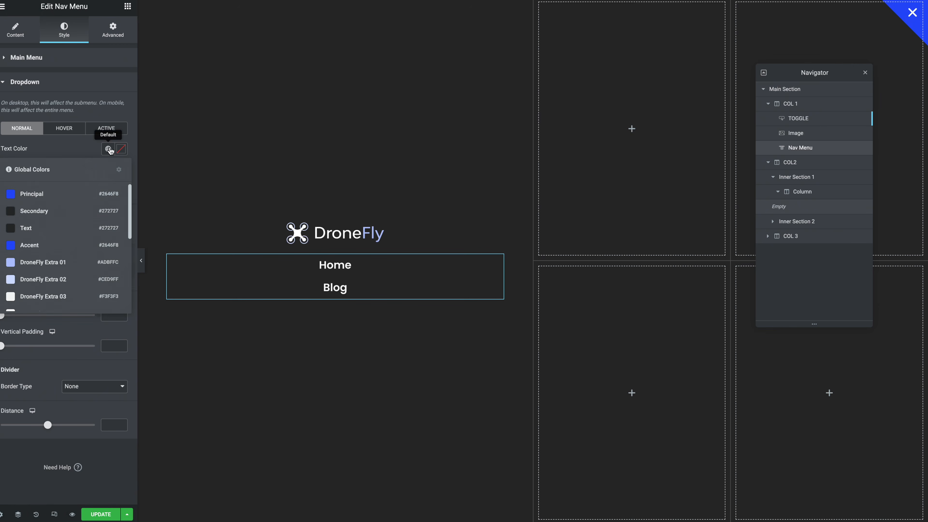
scroll(58, 223, "down", 1)
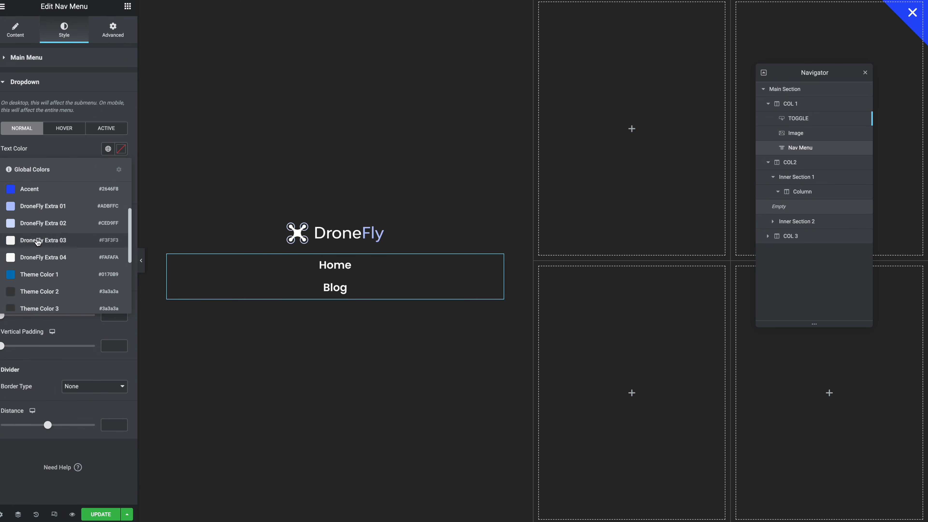
left_click(33, 258)
left_click(120, 169)
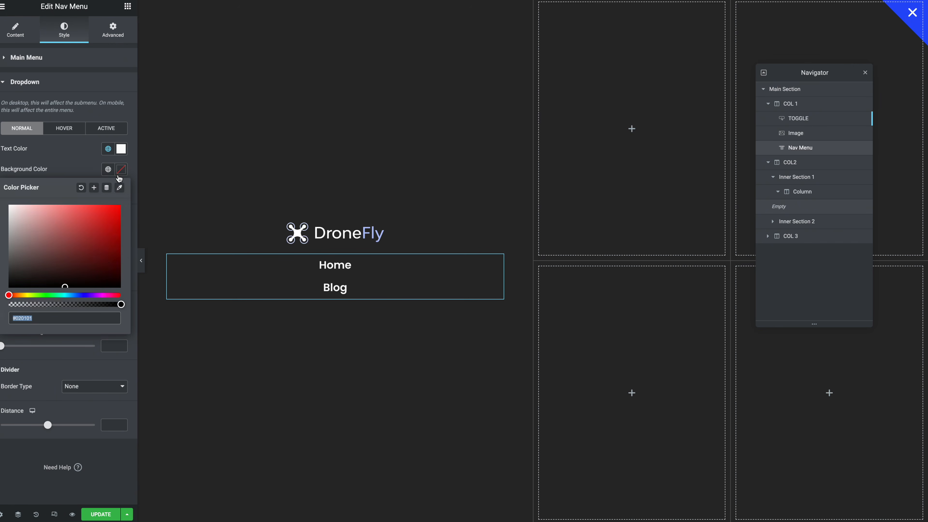
left_click_drag(122, 303, 8, 304)
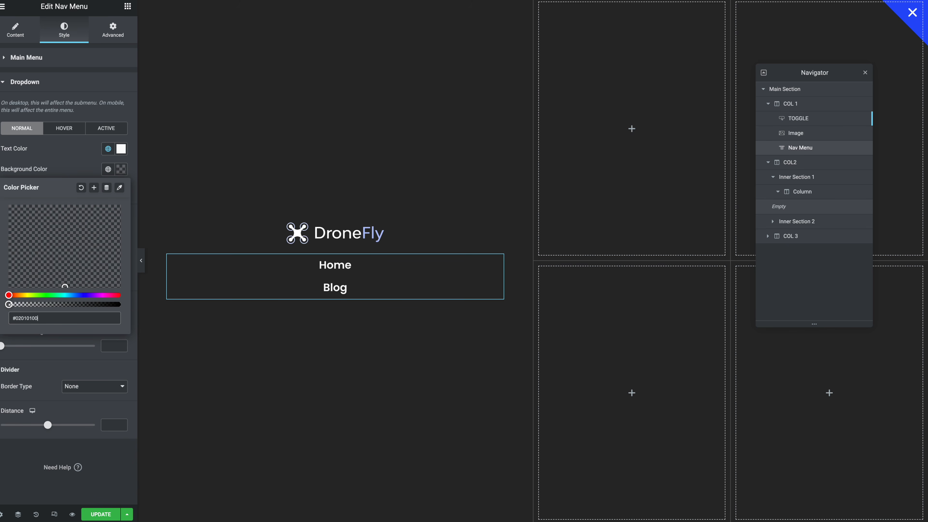
left_click(85, 156)
Step: Set the dropdown's hover text color to the global color Principal and open its hover background color for editing
left_click(61, 130)
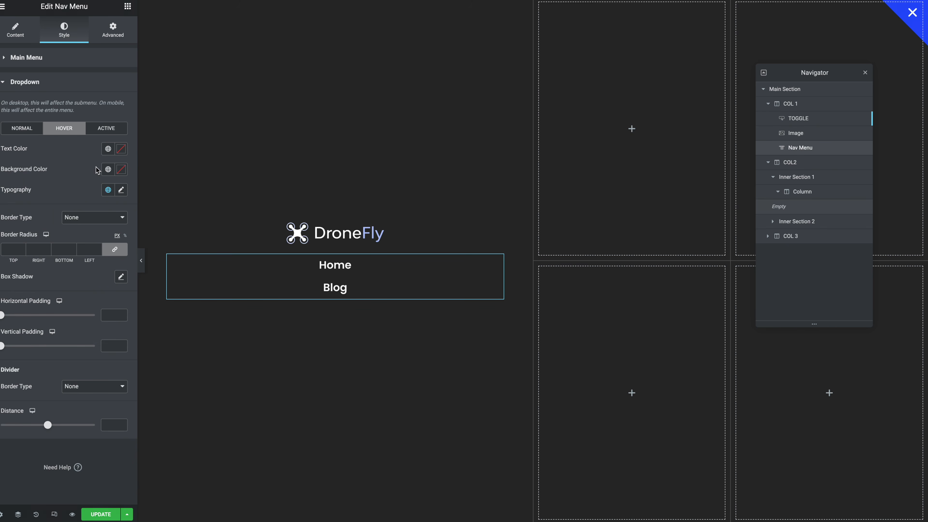
left_click(107, 149)
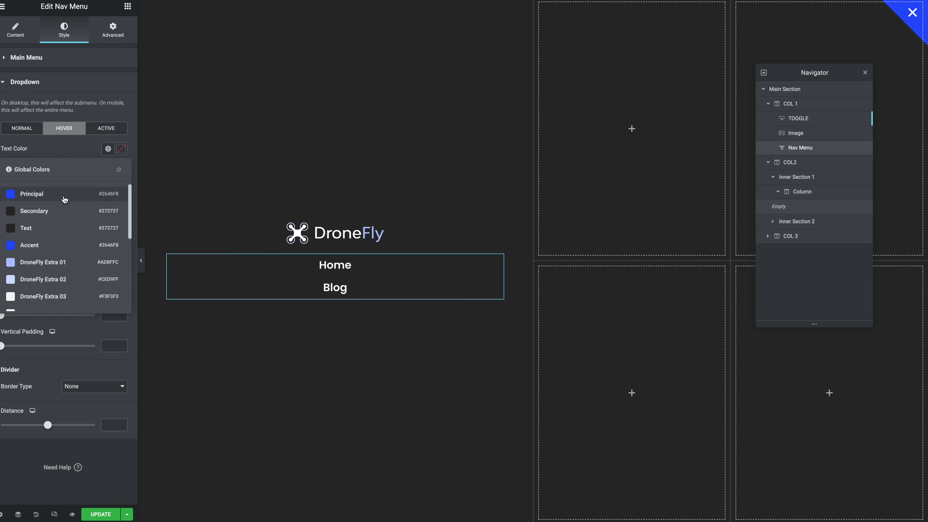
left_click(51, 194)
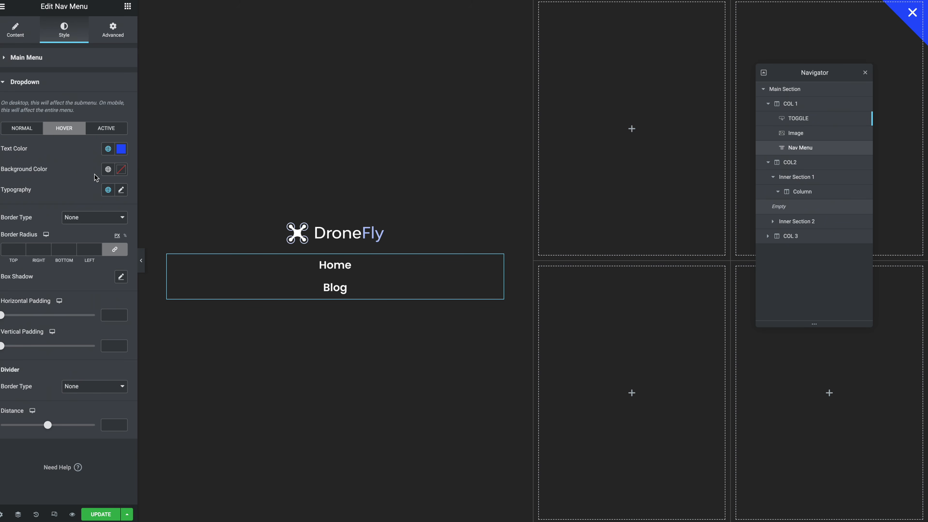
left_click(121, 169)
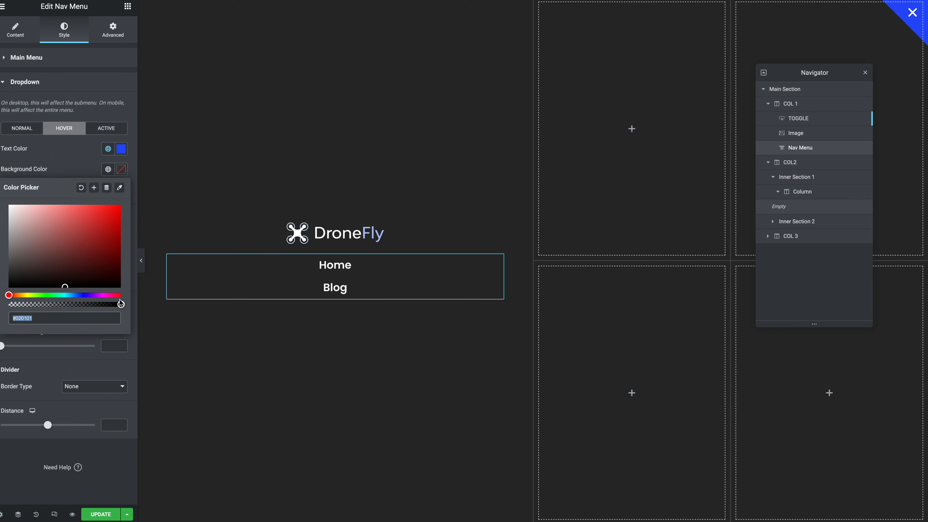
Step: Give the dropdown's active state the Principal text color and a fully transparent background (#02010100)
left_click(106, 128)
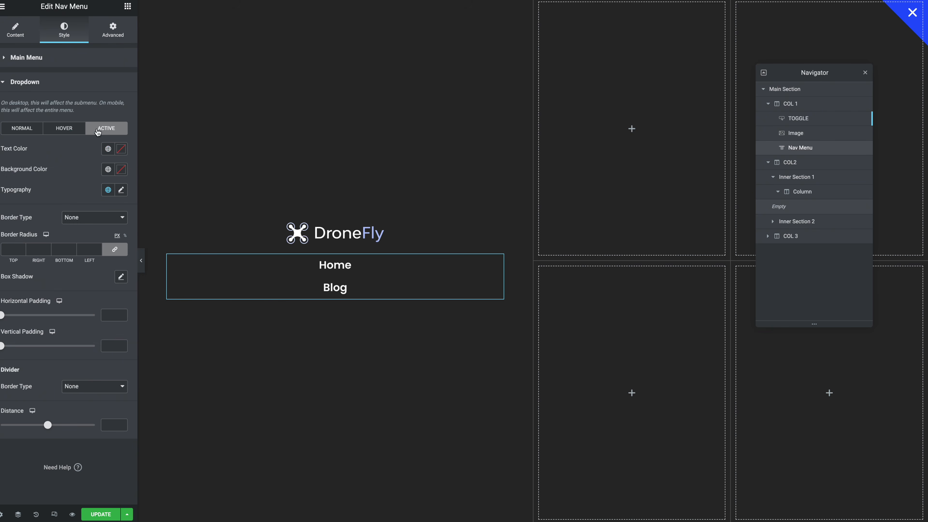
left_click(108, 149)
left_click(38, 192)
left_click(121, 170)
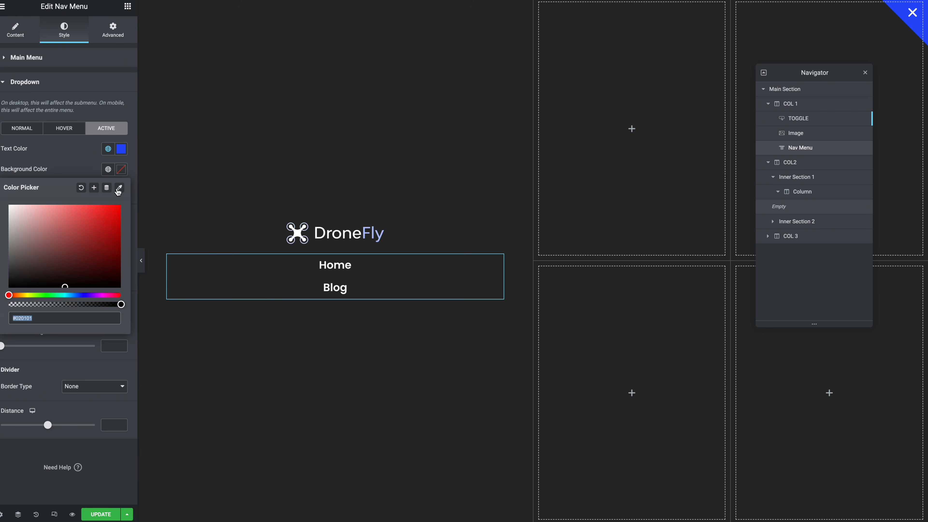
left_click_drag(121, 304, 8, 304)
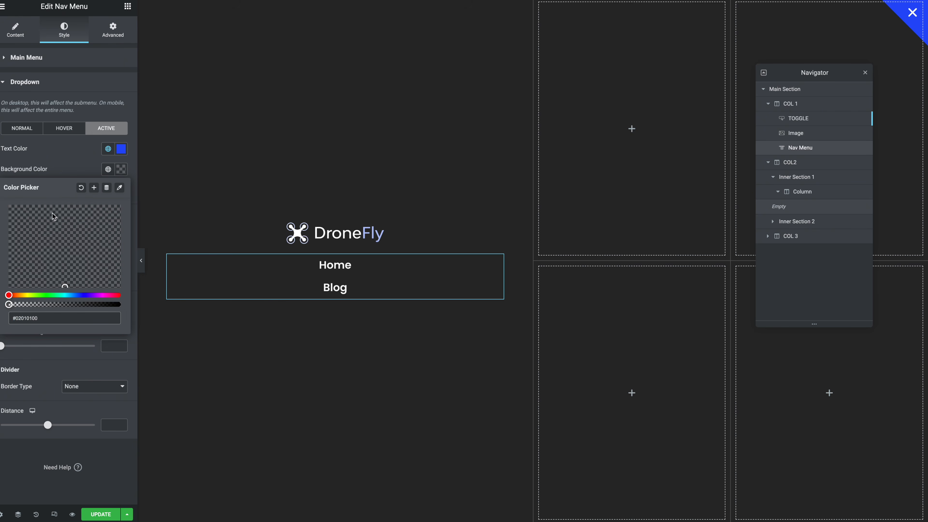
left_click(79, 175)
Step: Set the dropdown's typography size to 22 px for desktop
left_click(121, 189)
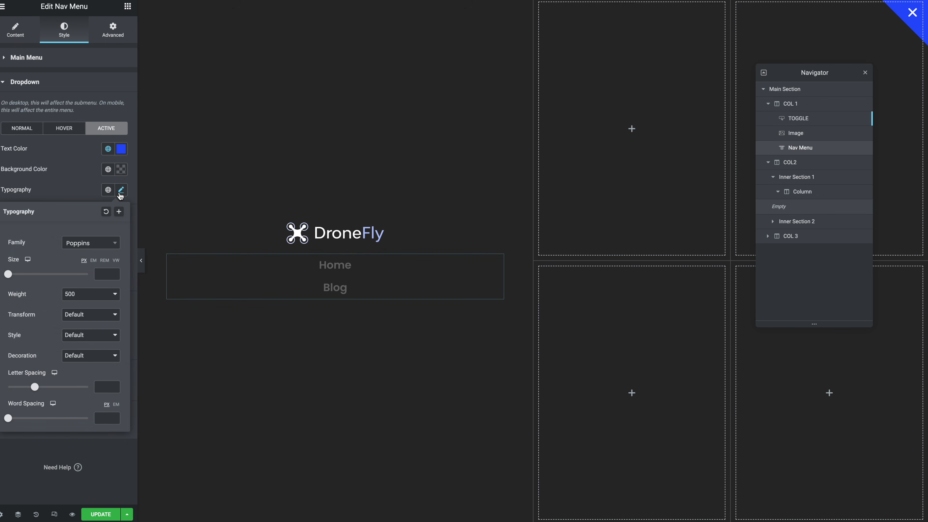
left_click(96, 276)
type("22")
Step: Set the dropdown's mobile text size to 20 px and return to the desktop view
mouse_move(28, 258)
left_click(28, 282)
left_click(102, 276)
type("20")
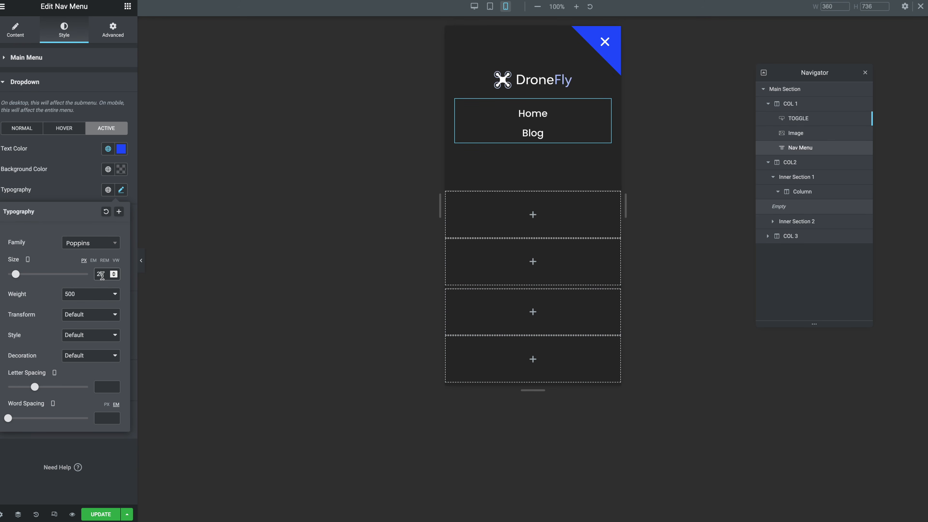
mouse_move(27, 259)
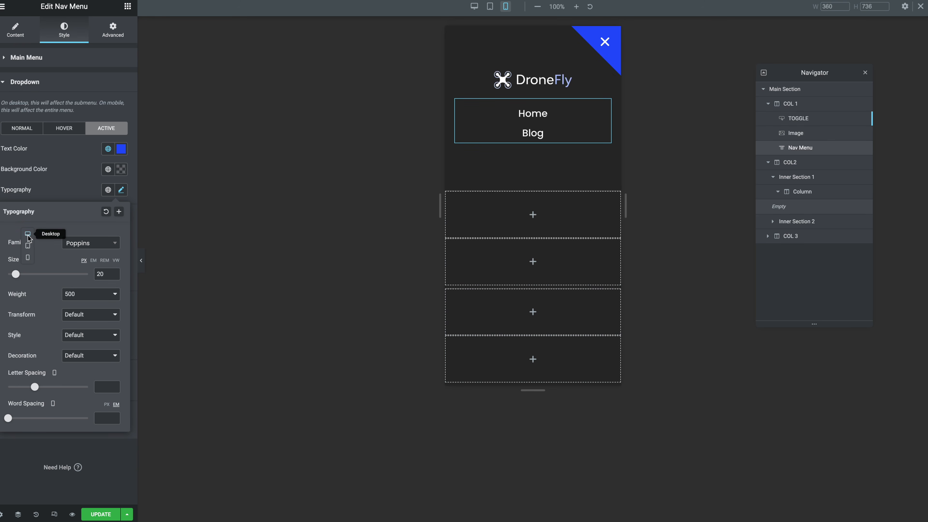
left_click(28, 235)
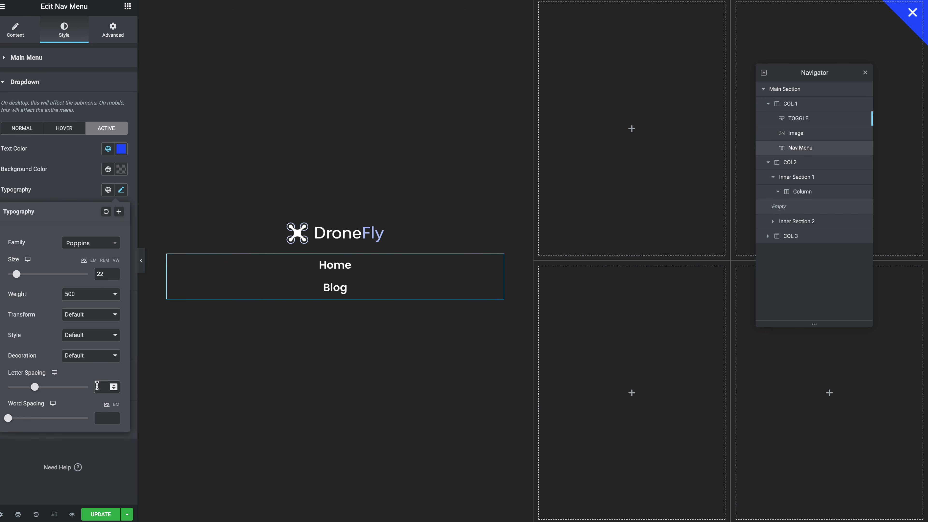
Step: Set the dropdown typography's letter spacing to 1 and save the template with an update
type("1")
left_click(98, 514)
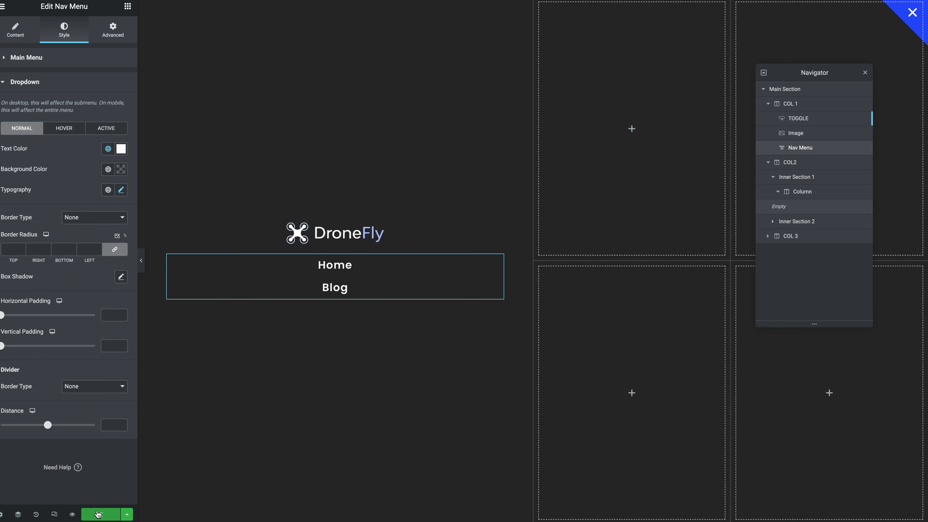
Step: Add a Button widget to the Inner Section 1 column of COL2 and set its text to About Us
left_click(127, 7)
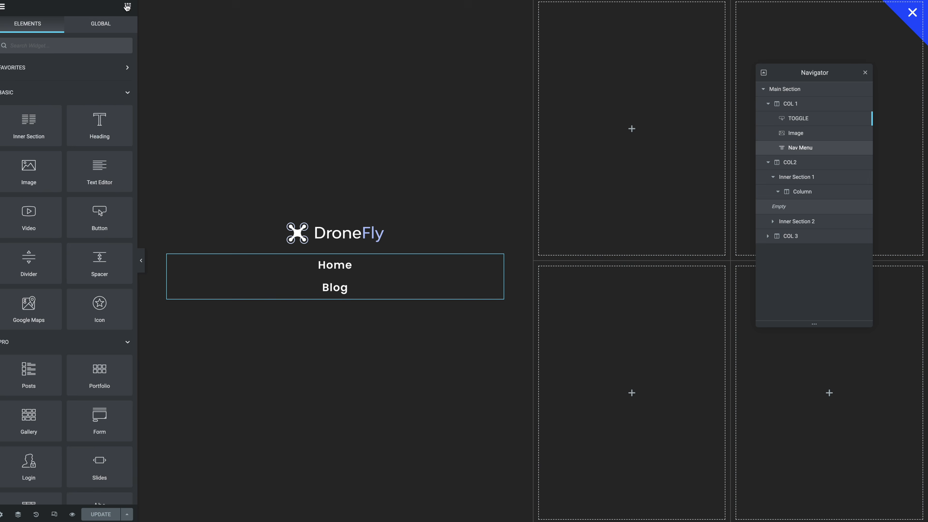
left_click_drag(99, 220, 633, 148)
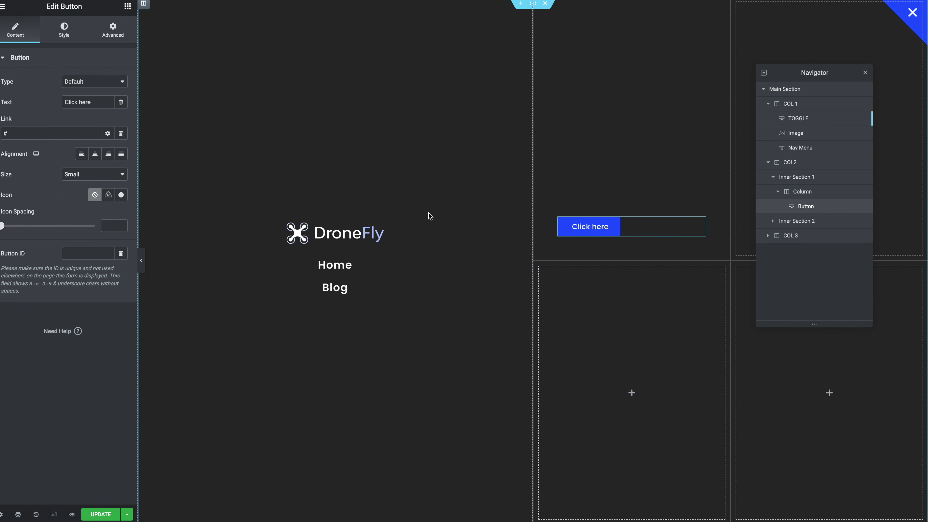
triple_click(76, 102)
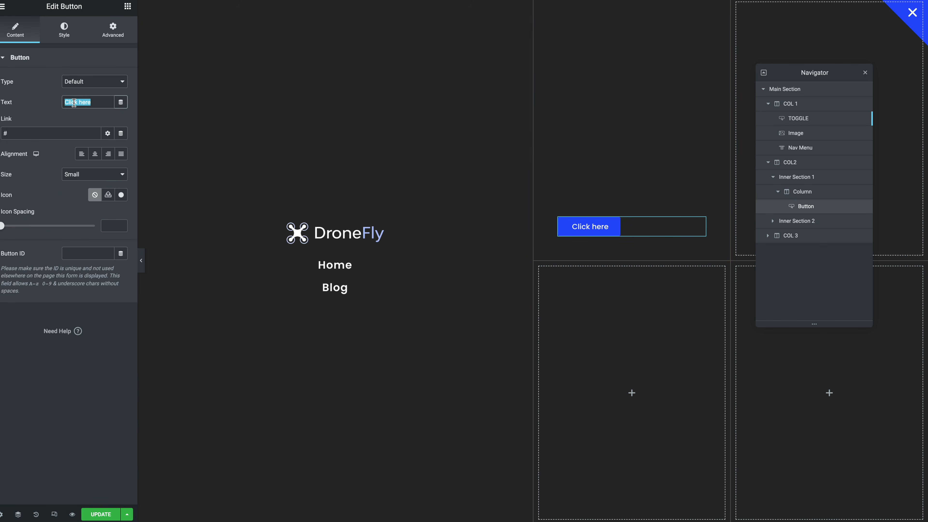
type("bout Us")
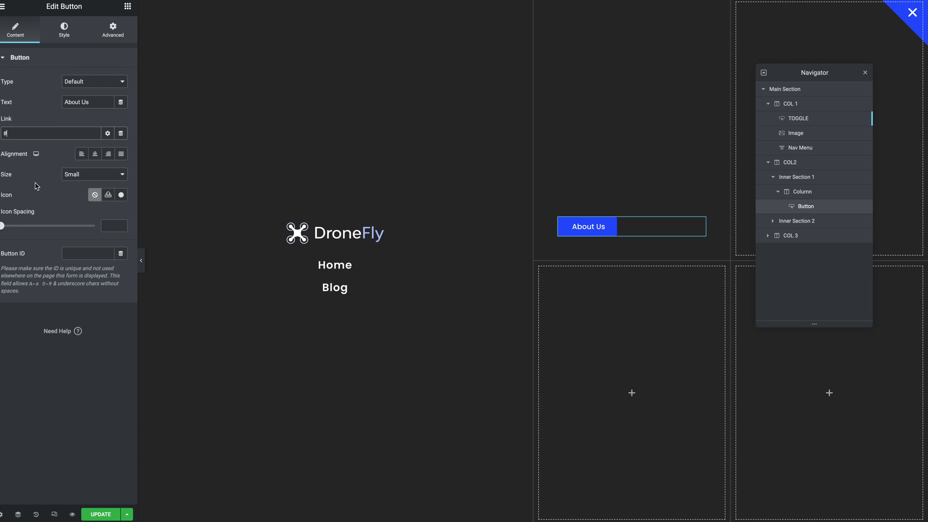
Step: Search the icon library for "right" and insert the long right arrow icon into the About Us button
left_click(121, 195)
left_click(378, 112)
type("right")
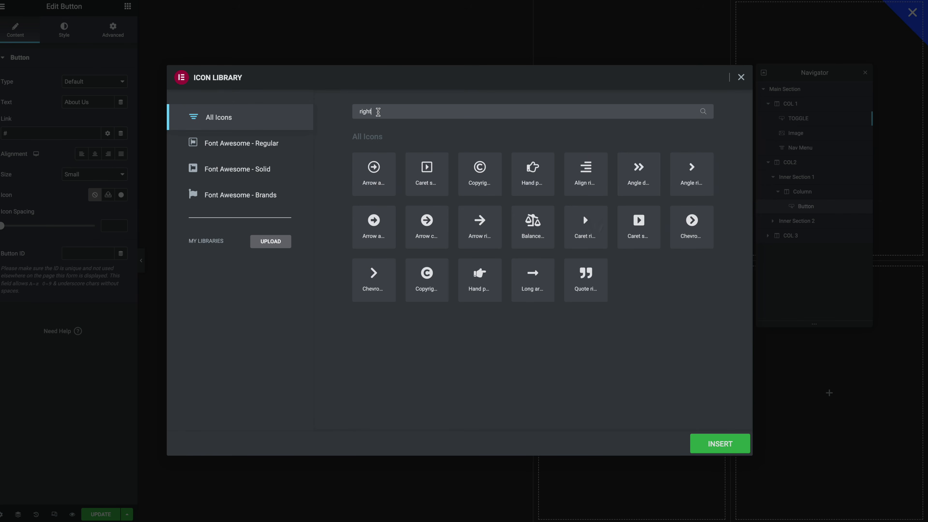
left_click(532, 277)
left_click(722, 443)
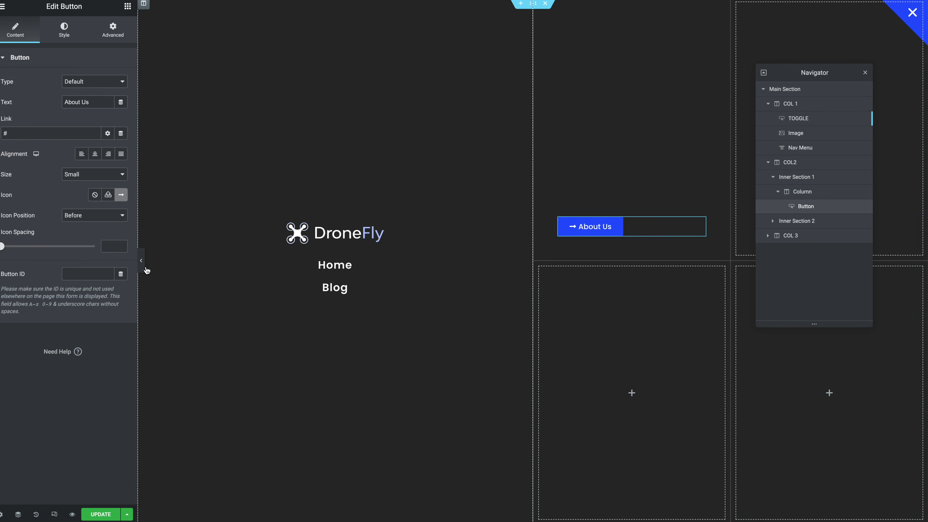
Step: Set the About Us button's icon spacing to 12 and its icon position to After
left_click(109, 248)
type("12")
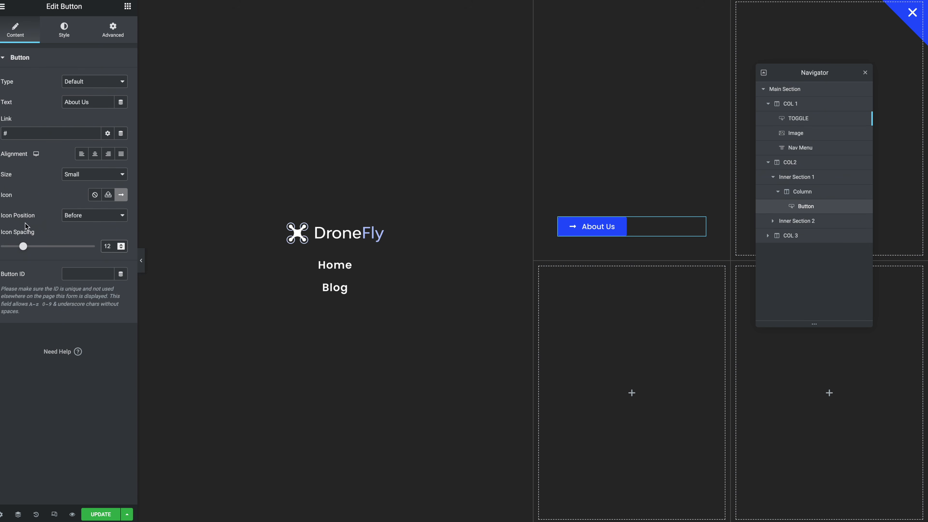
left_click(67, 217)
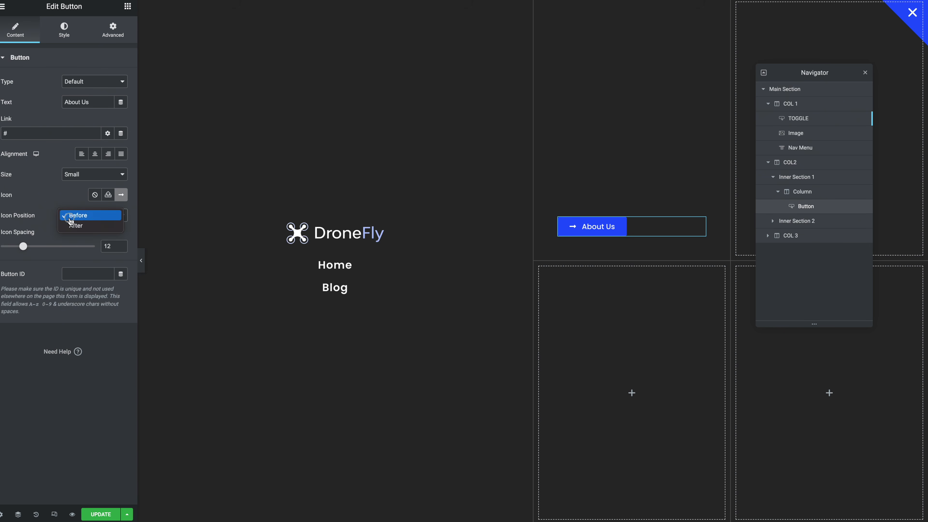
left_click(74, 228)
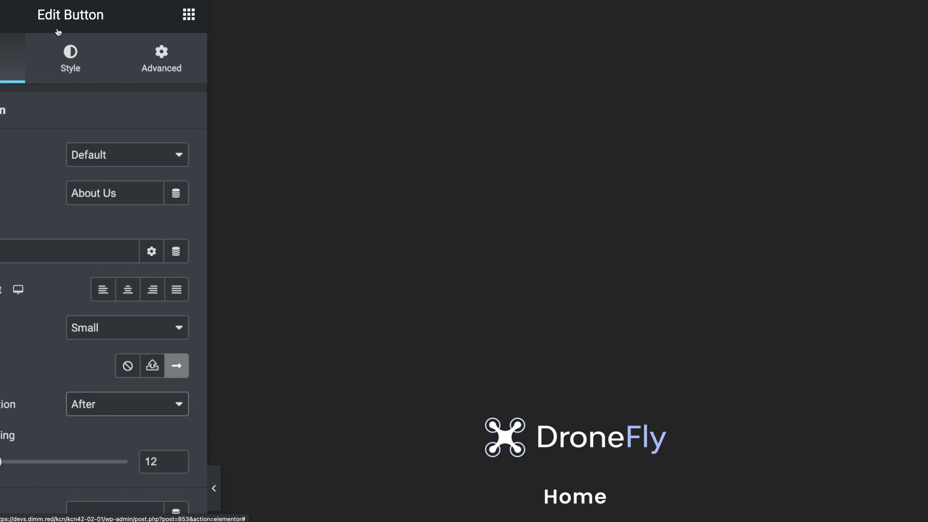
Step: Set the About Us button's typography size to 17 px and its letter spacing to 1
left_click(58, 32)
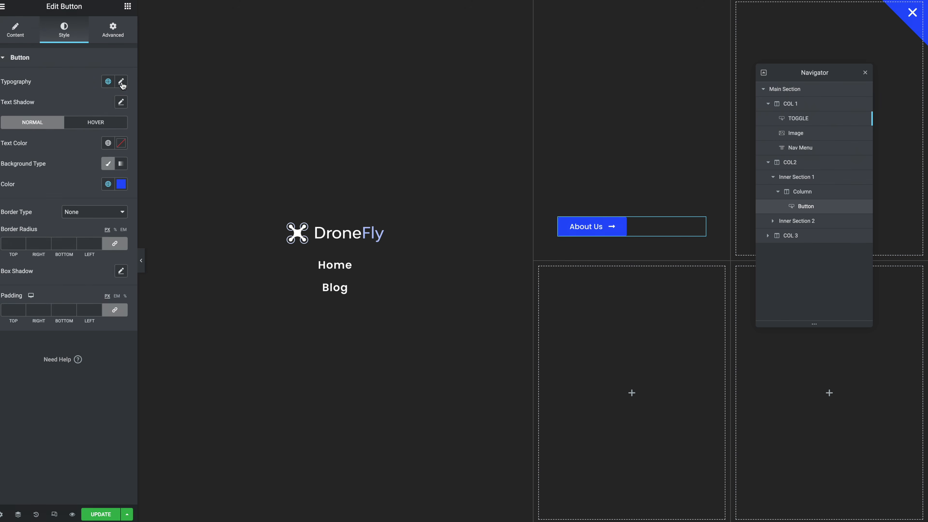
left_click(122, 83)
left_click(97, 159)
type("17")
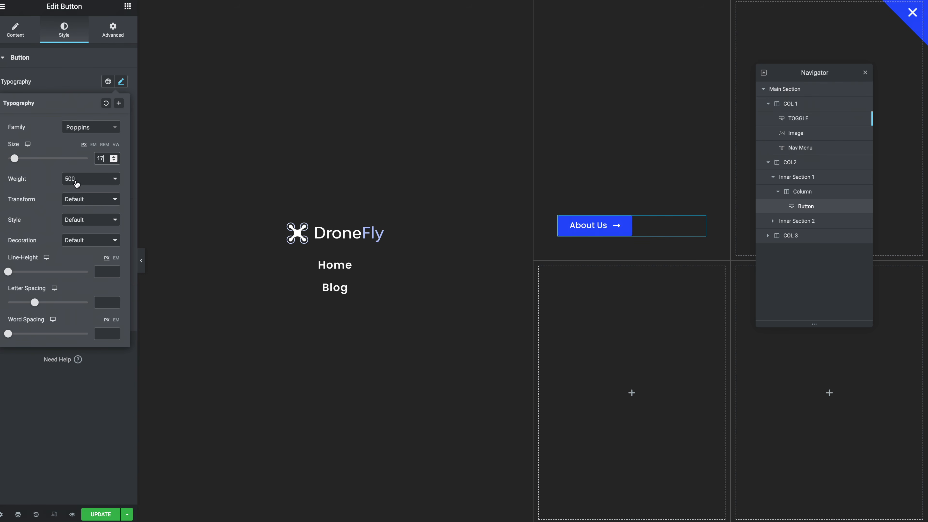
left_click(99, 298)
type("1")
Step: Set the About Us button's normal text color to white
left_click(104, 148)
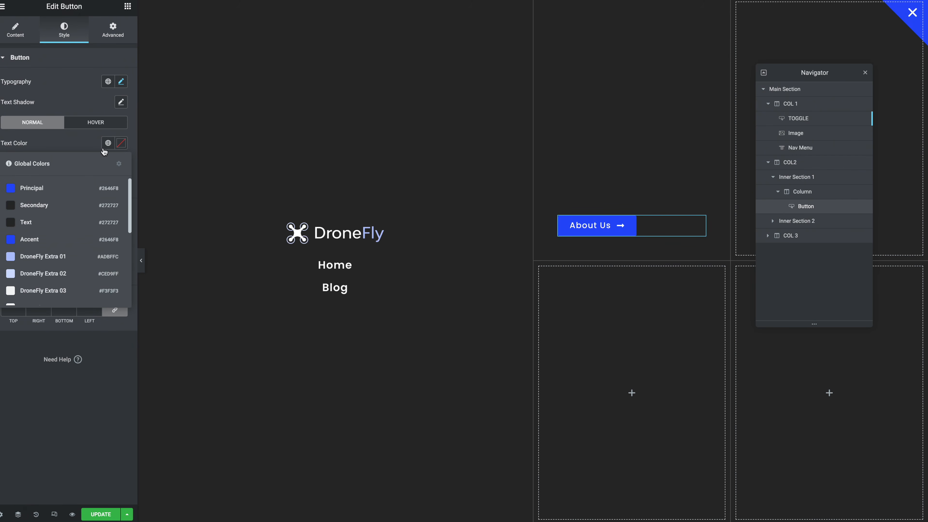
left_click(123, 139)
left_click(123, 144)
left_click(123, 143)
Step: Make the About Us button's background color fully transparent and set its padding to 0 on all sides
left_click(121, 184)
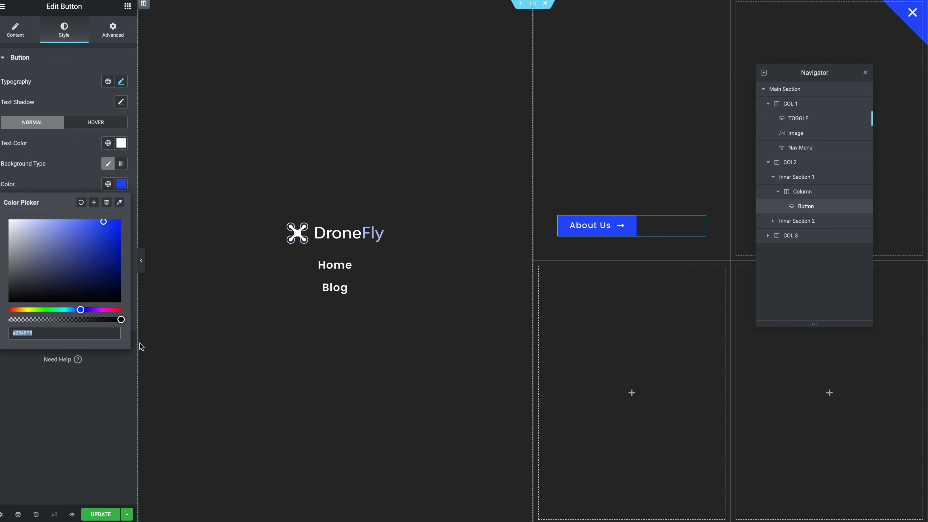
left_click_drag(121, 320, 1, 307)
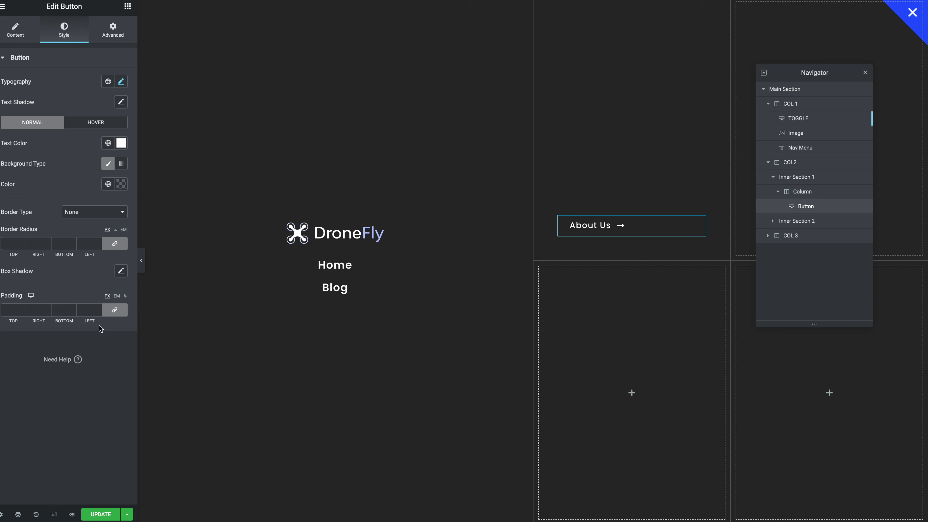
left_click(114, 310)
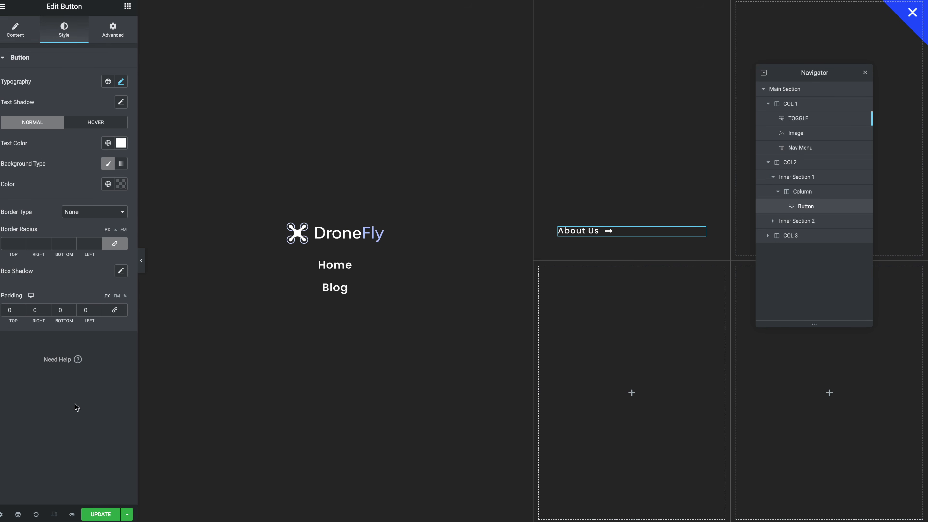
Step: Enable the hover transform offset for the About Us button and open its Offset X value for editing
left_click(108, 35)
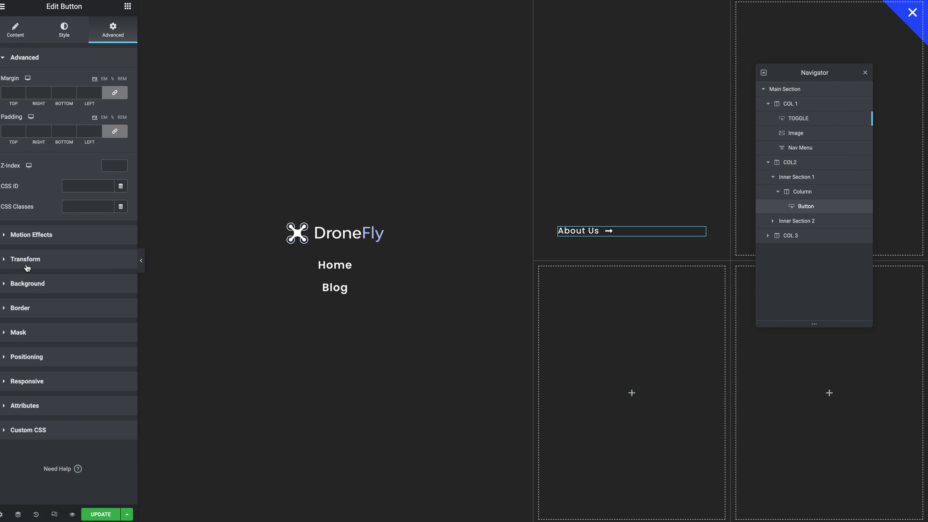
left_click(25, 265)
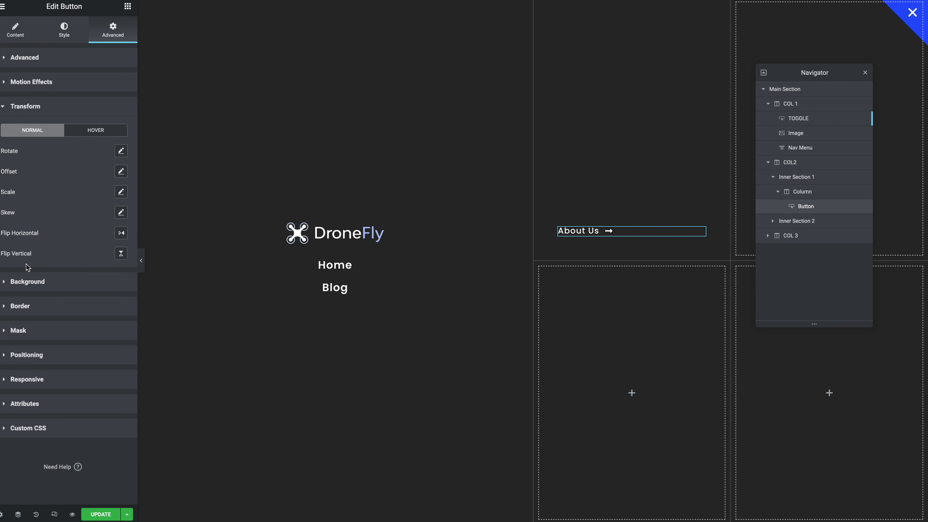
left_click(88, 133)
left_click(121, 172)
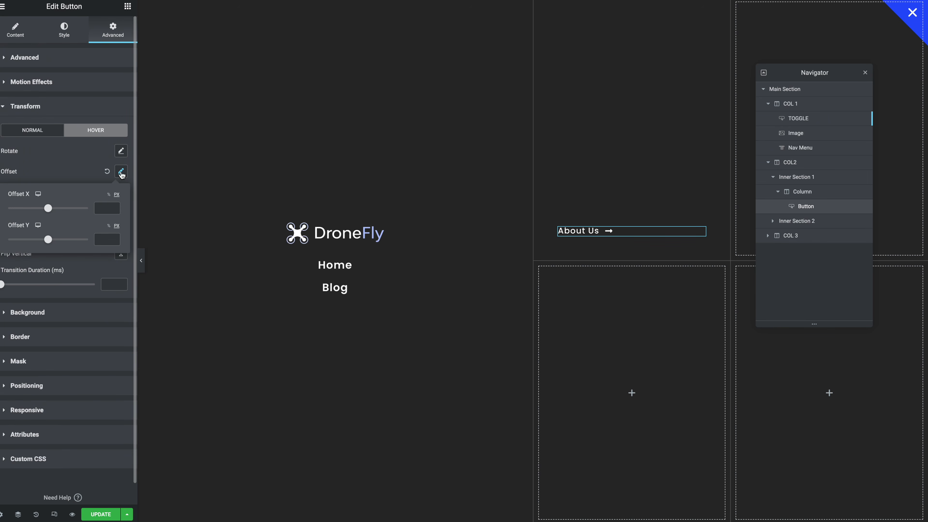
left_click(104, 206)
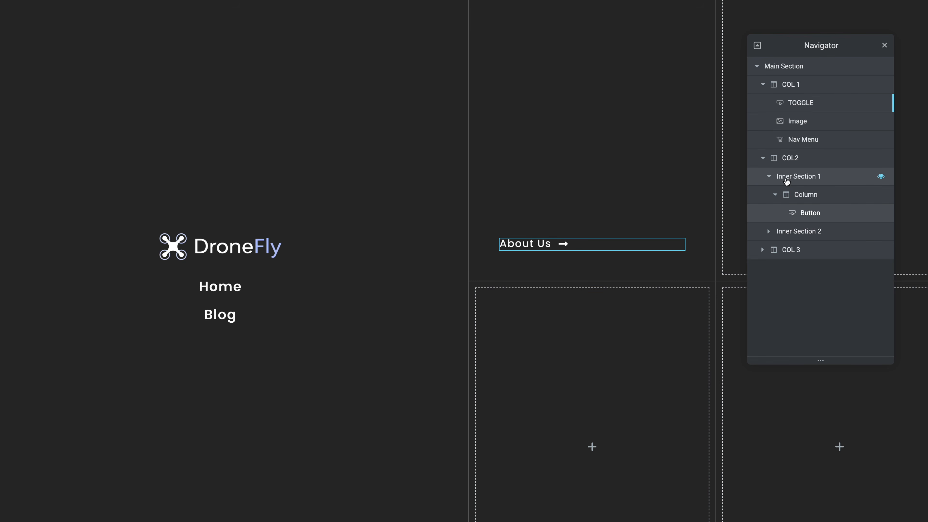
Step: Enable the wrapper link on the About Us column with # as its link, and enable it on the Frequently Asked Questions column
left_click(801, 197)
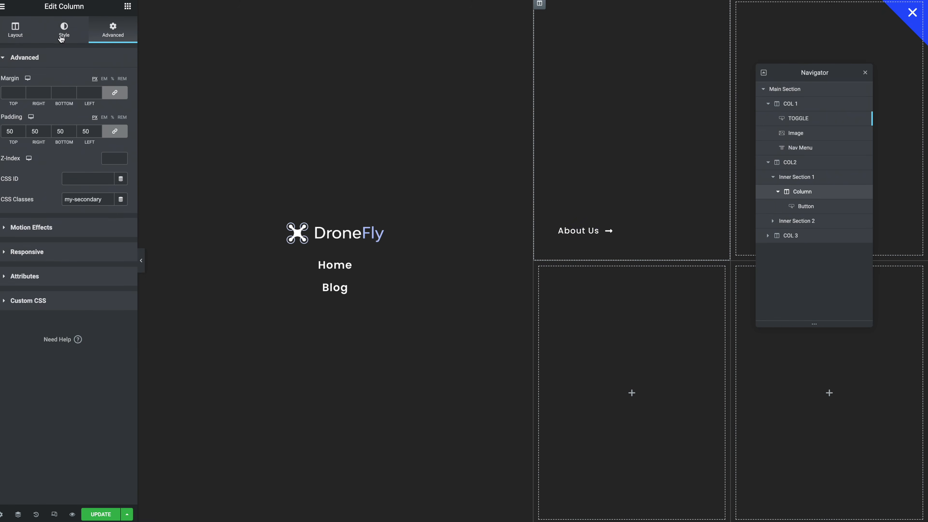
left_click(61, 38)
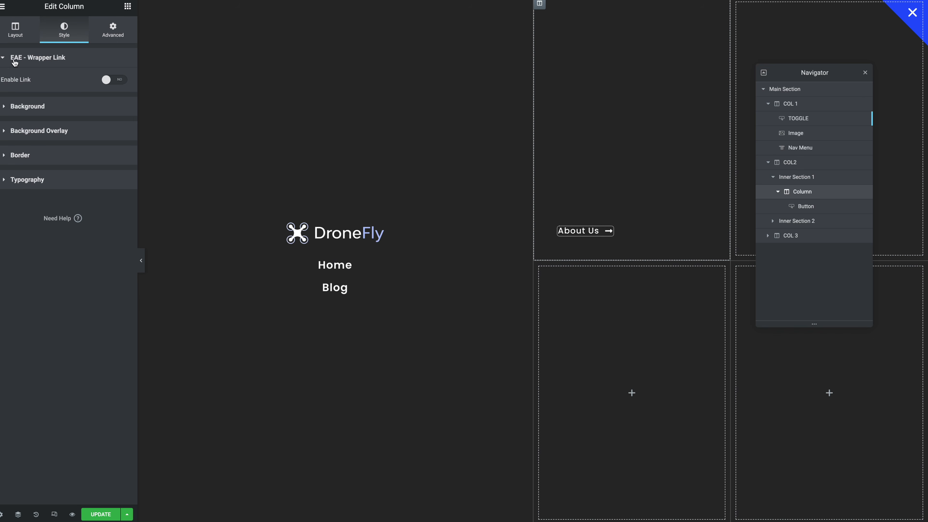
left_click(112, 79)
left_click(36, 109)
type("#")
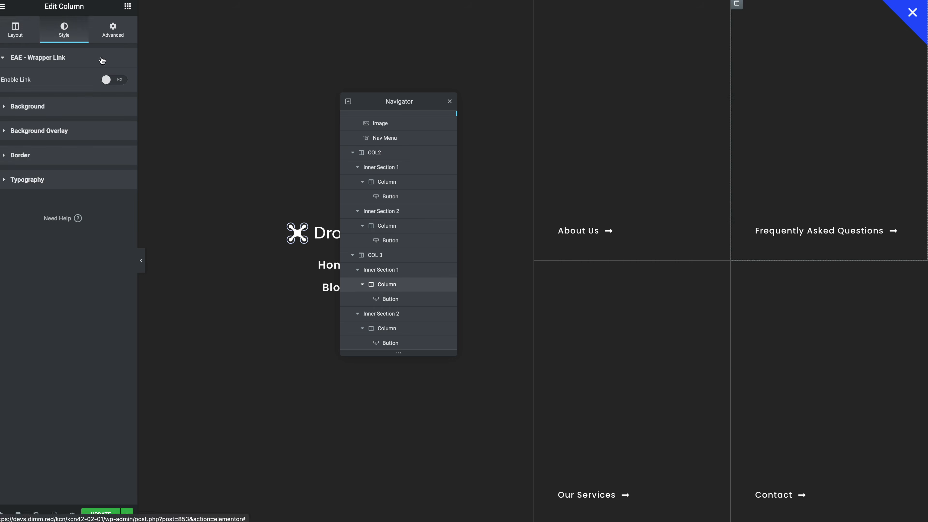
left_click(111, 80)
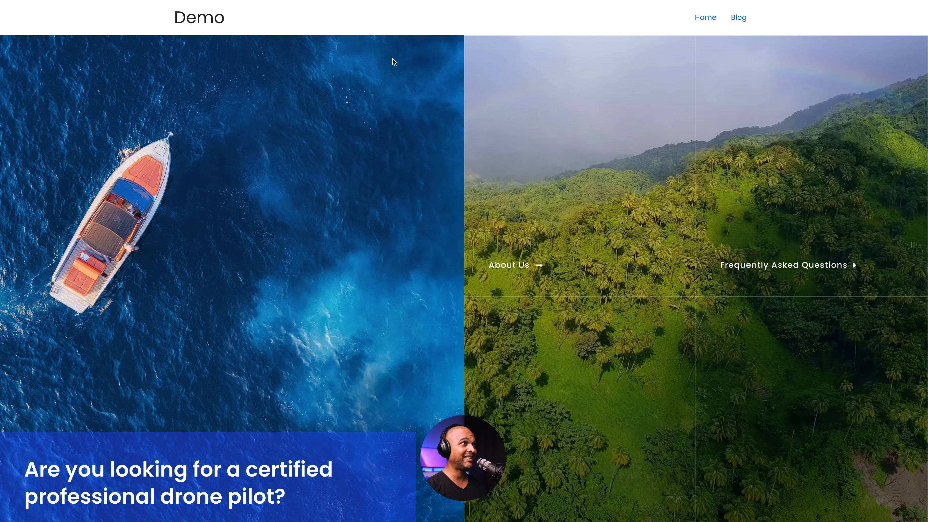
scroll(371, 124, "down", 1)
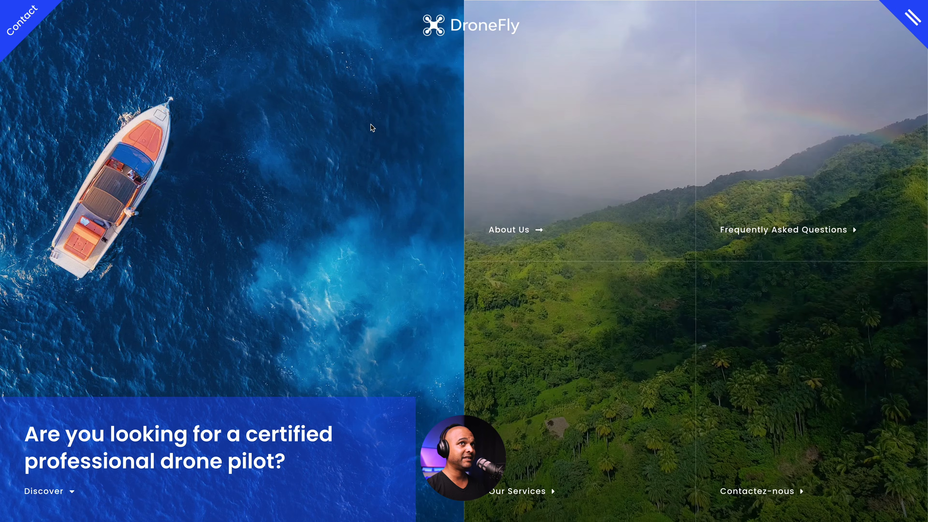
scroll(371, 124, "up", 1)
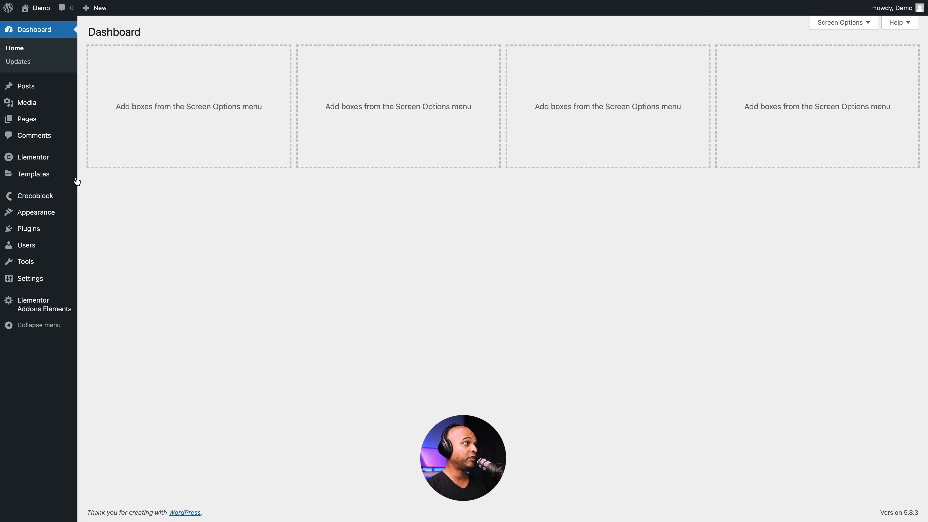
Step: Open the Theme Builder from the WordPress dashboard and switch it to table view
mouse_move(56, 176)
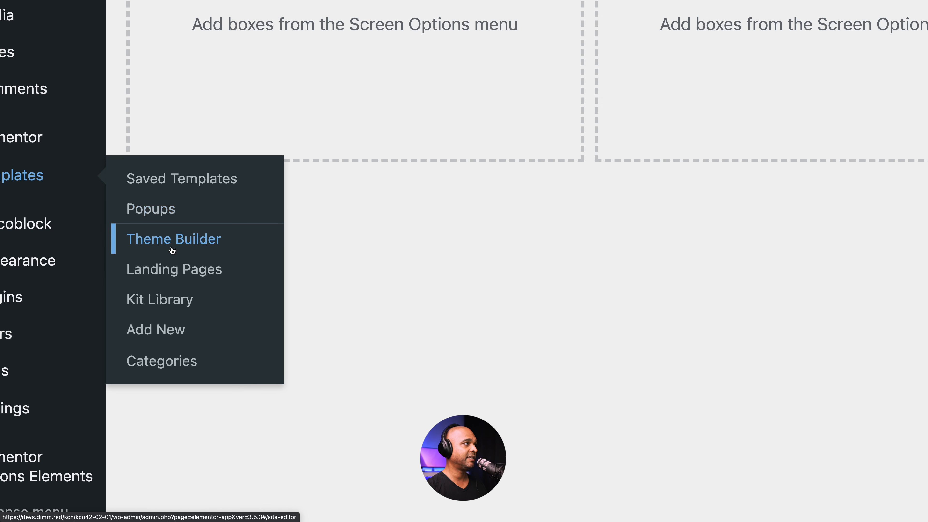
left_click(173, 250)
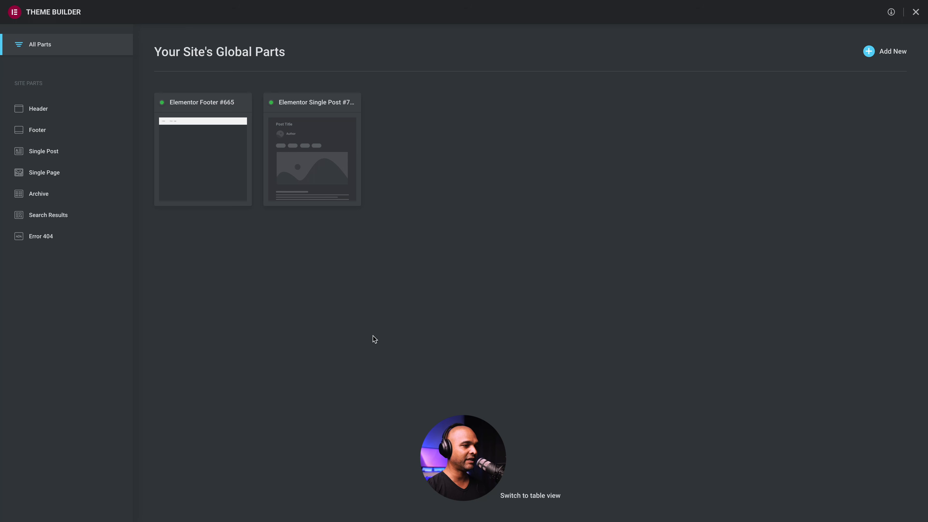
left_click(519, 496)
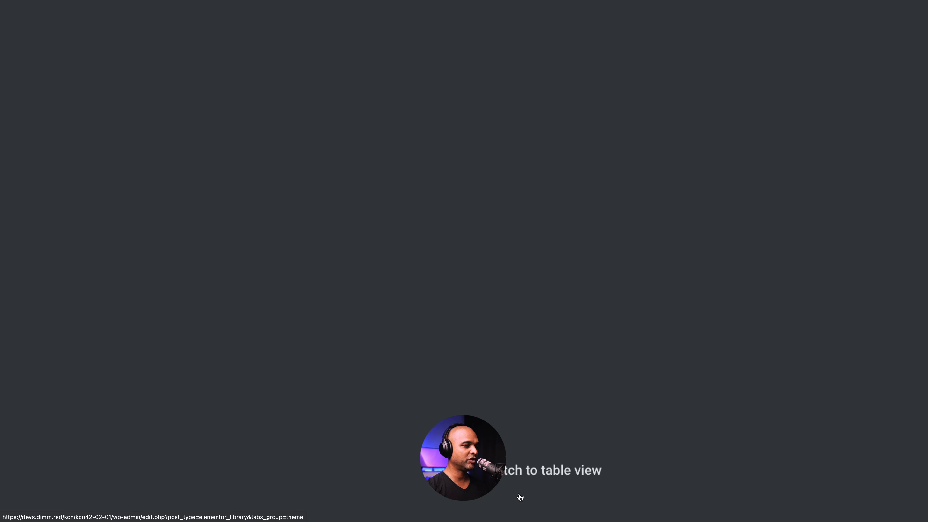
left_click(519, 495)
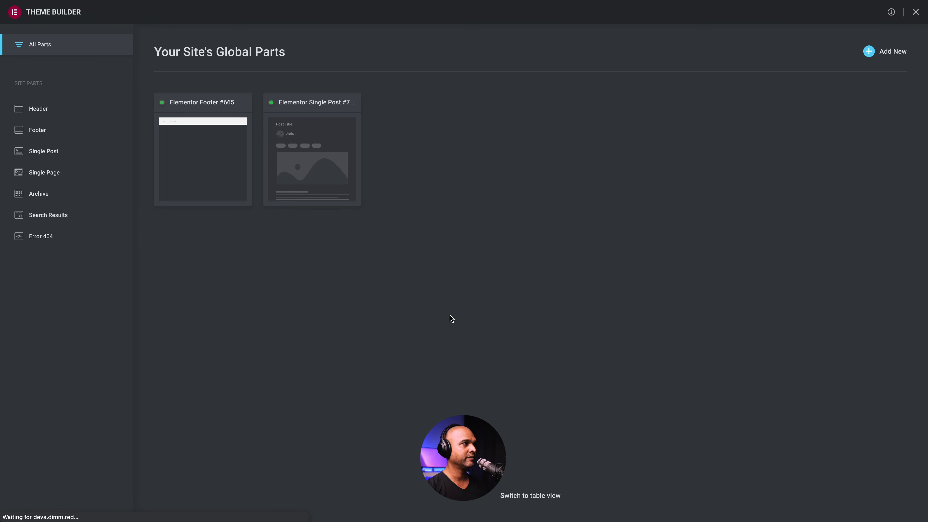
Step: Create a new Header template named Custom Header 1 and dismiss the block library to start from an empty canvas
left_click(202, 28)
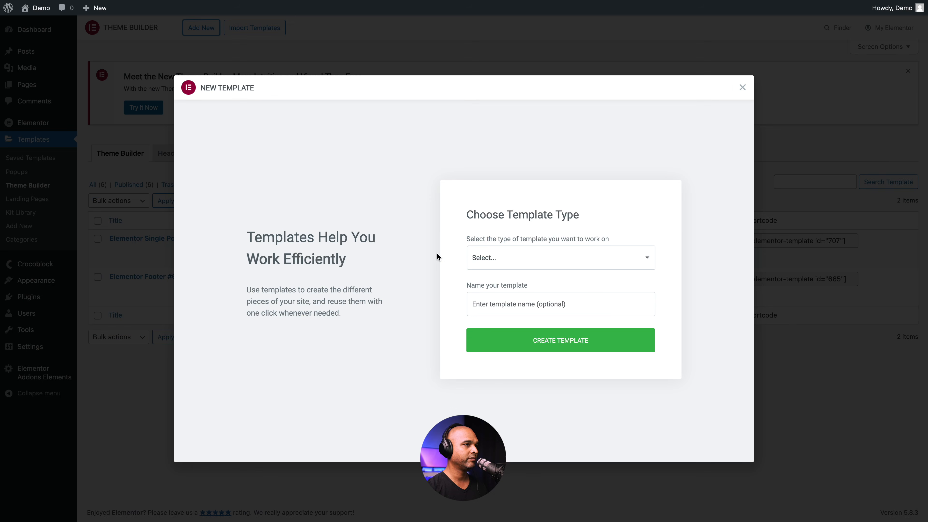
left_click(482, 258)
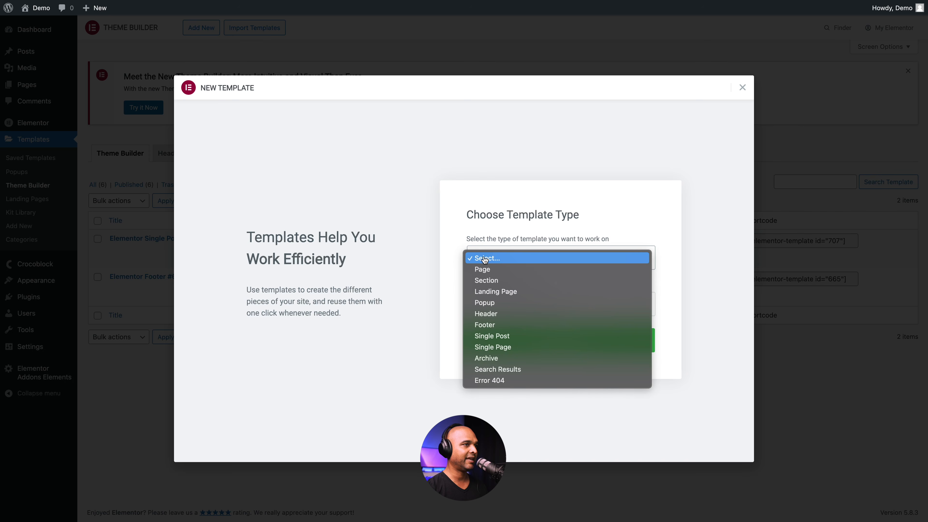
left_click(486, 313)
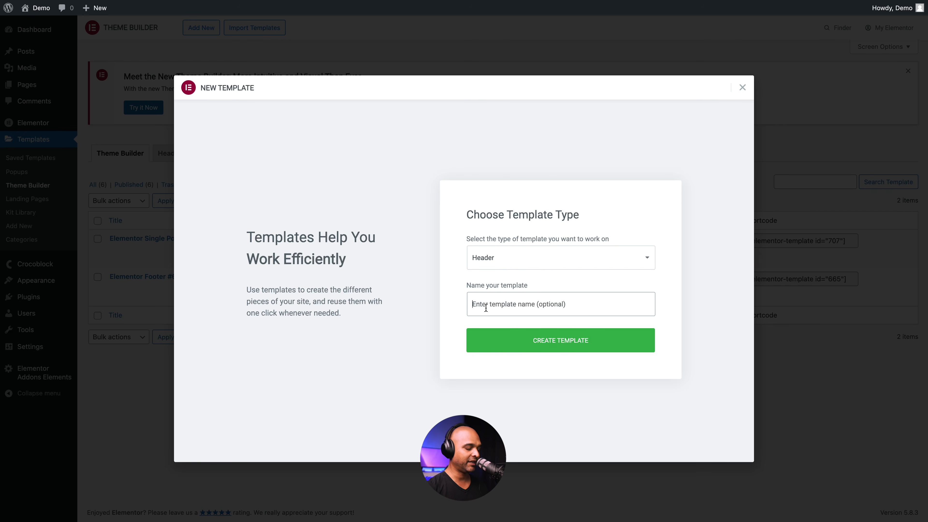
type("Custom Header 1")
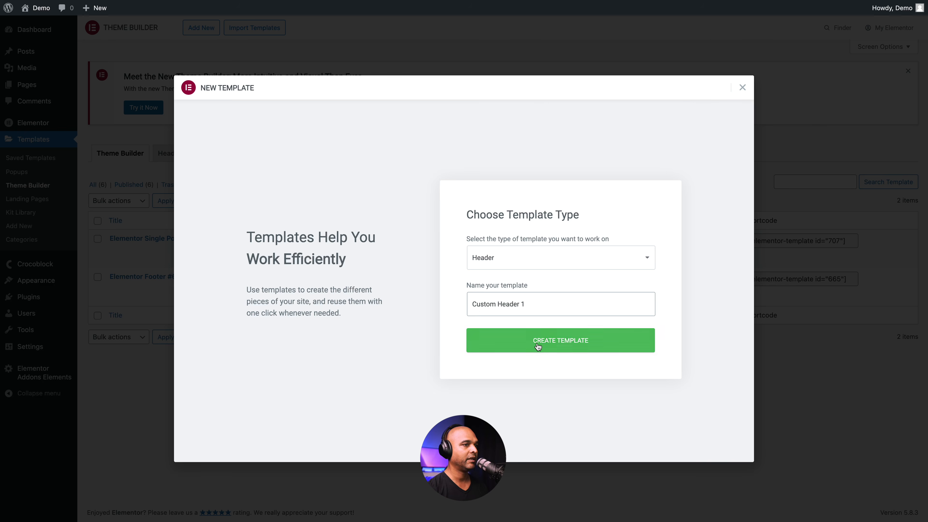
left_click(538, 346)
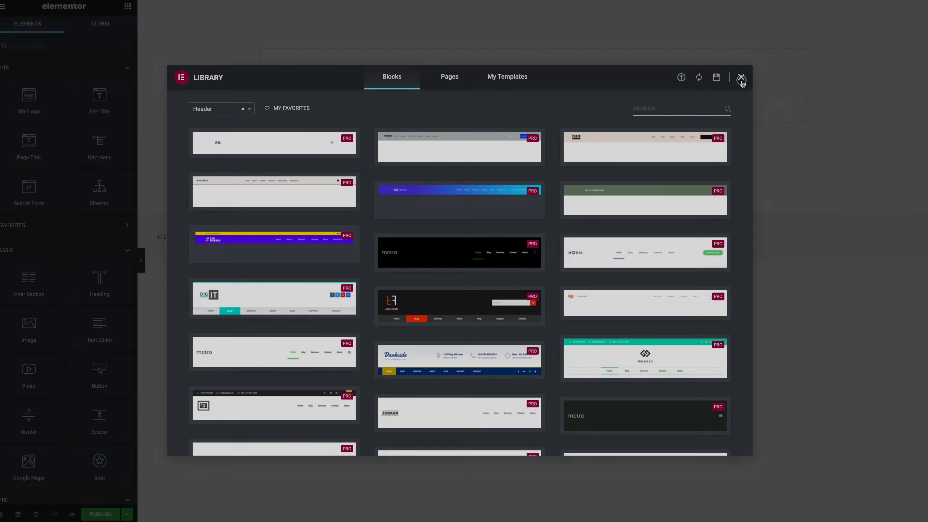
left_click(740, 78)
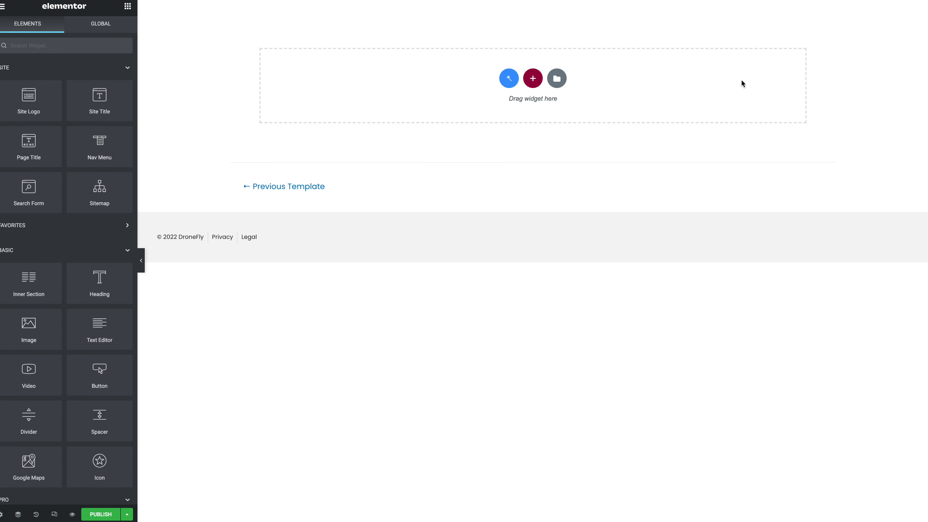
Step: Add a three-column section to the header and set its Content Width to Full Width
left_click(533, 79)
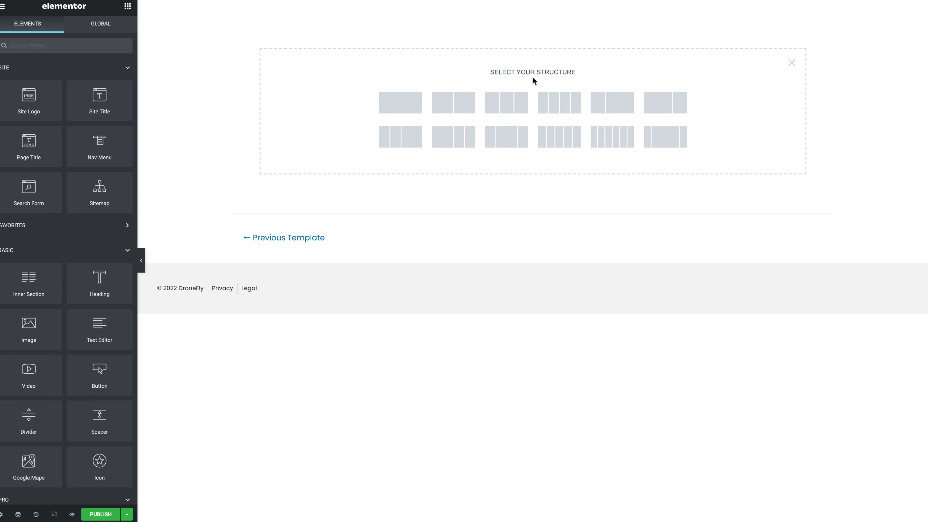
left_click(505, 107)
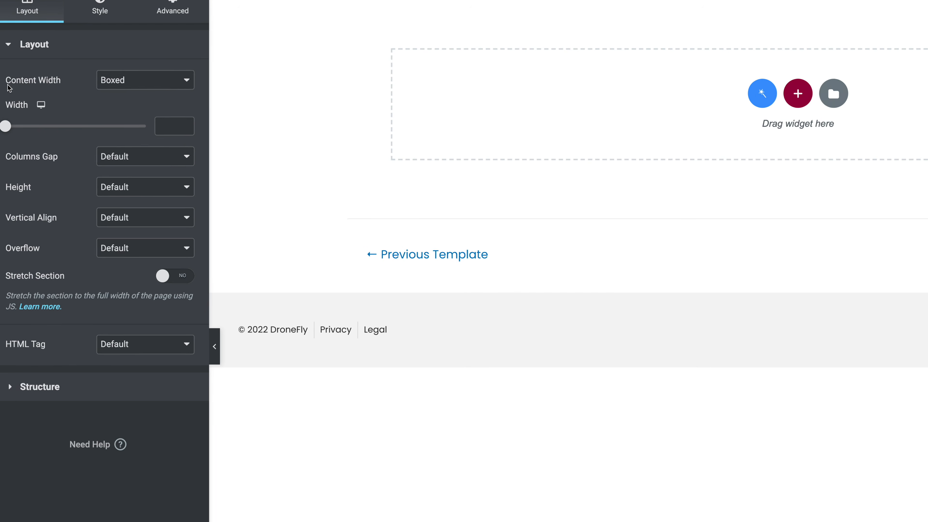
left_click(64, 83)
left_click(113, 89)
Step: Give the section a minimum height of 65 px with columns positioned in the middle and overflow hidden
left_click(117, 141)
left_click(116, 161)
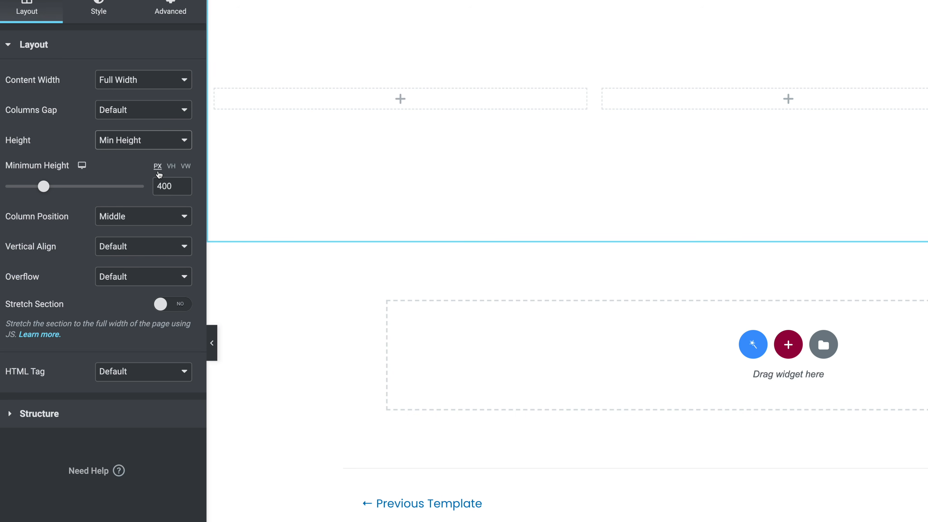
double_click(162, 186)
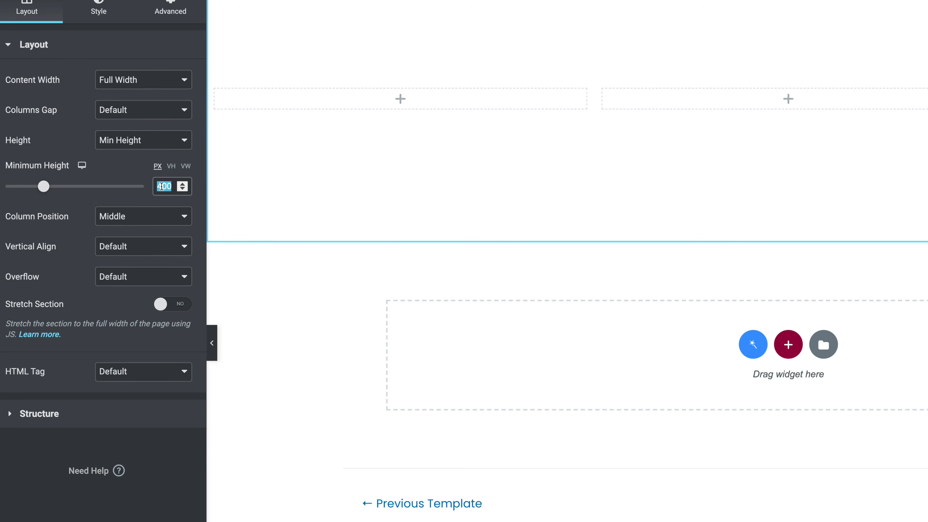
type("65")
left_click(110, 219)
left_click(110, 218)
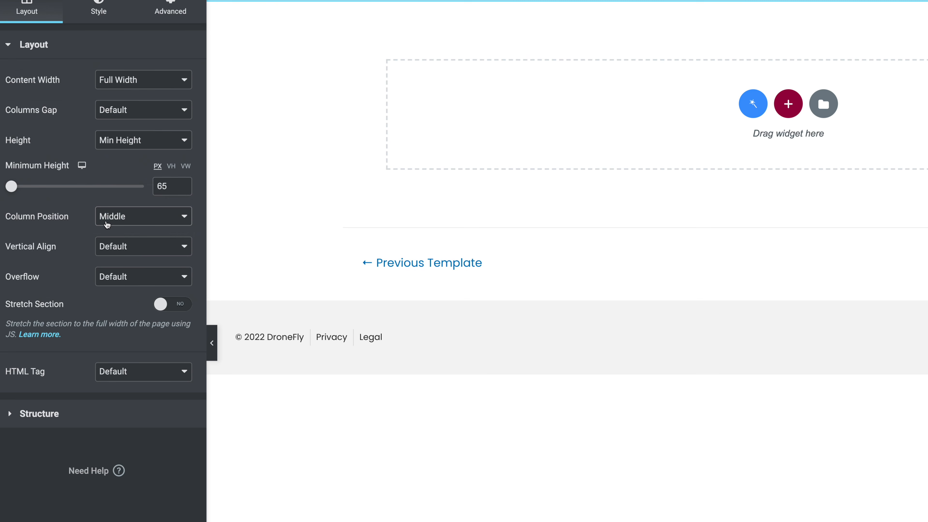
left_click(111, 276)
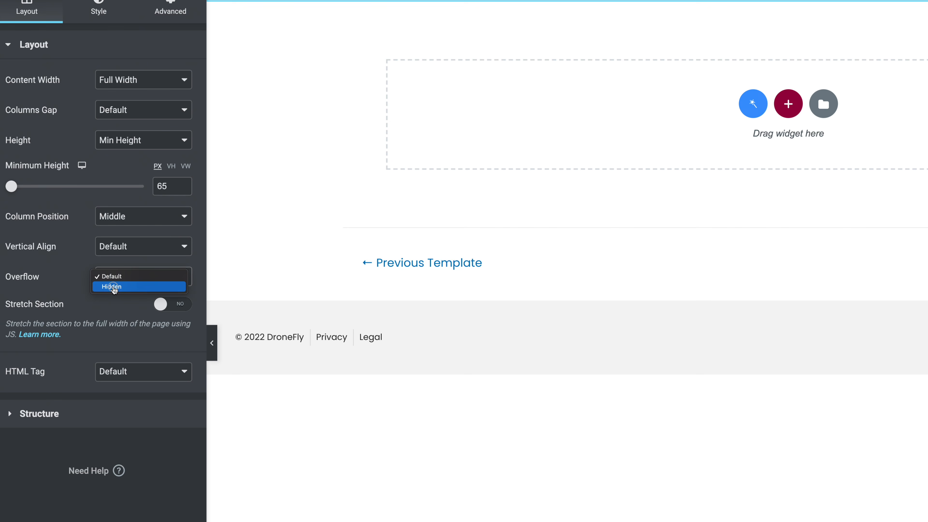
left_click(112, 287)
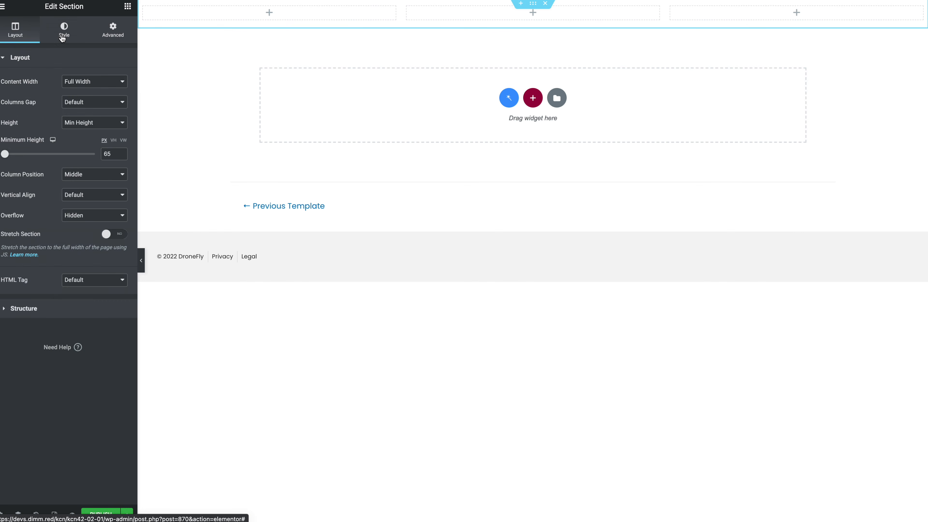
Step: Give the section a classic background with the fully transparent color #02010100
left_click(97, 15)
left_click(22, 106)
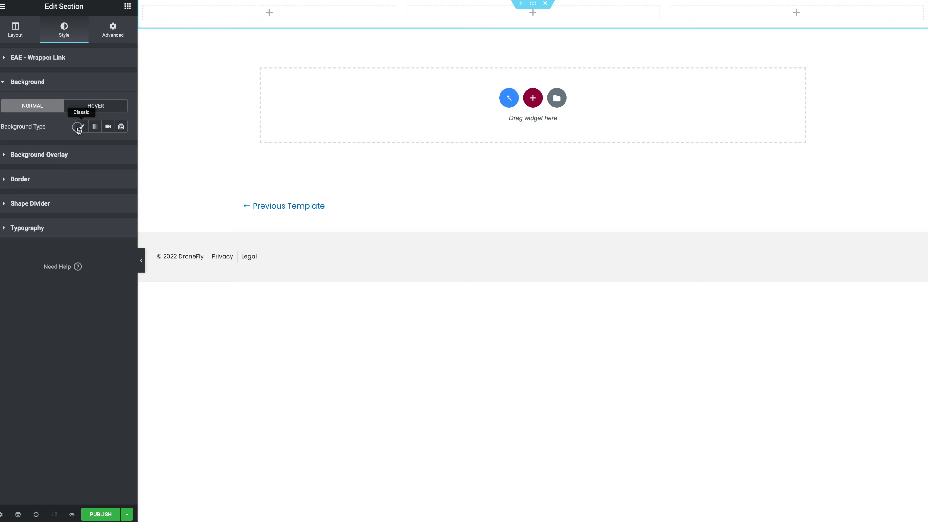
left_click(81, 126)
left_click(121, 147)
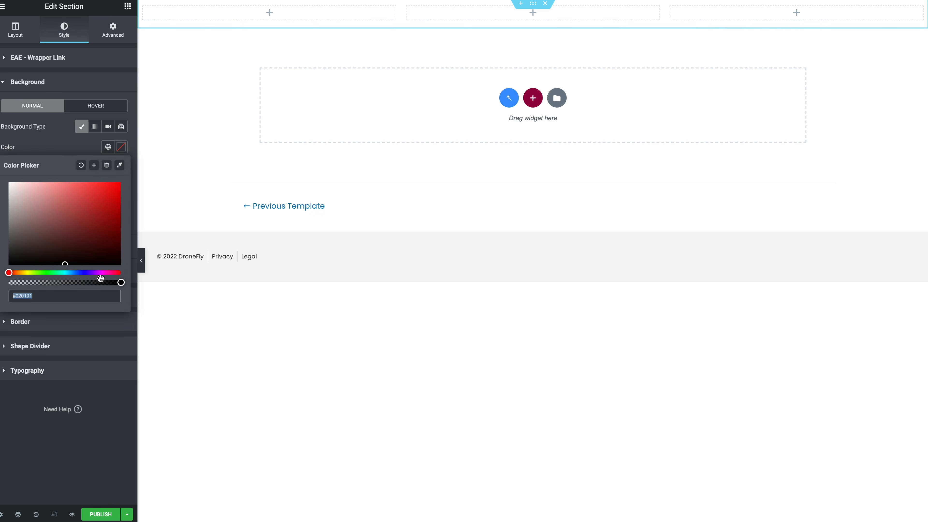
left_click_drag(121, 280, 9, 282)
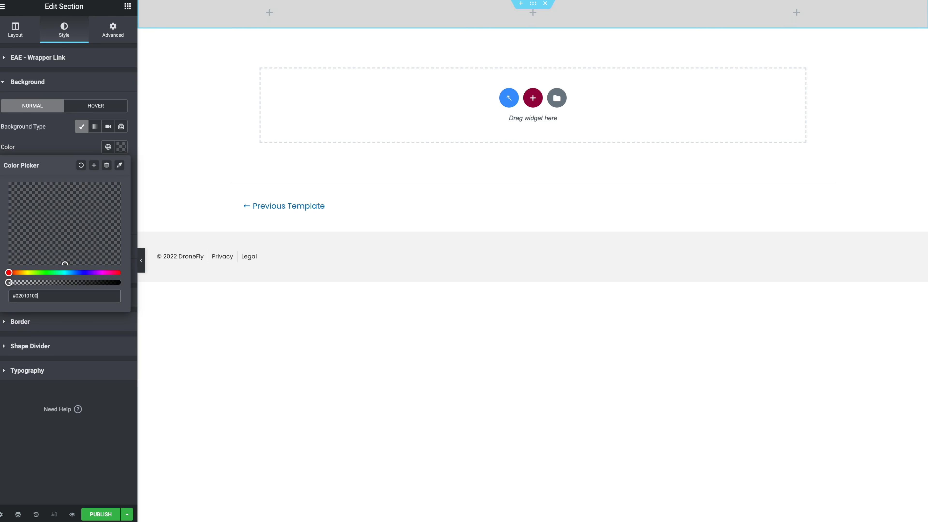
left_click(4, 466)
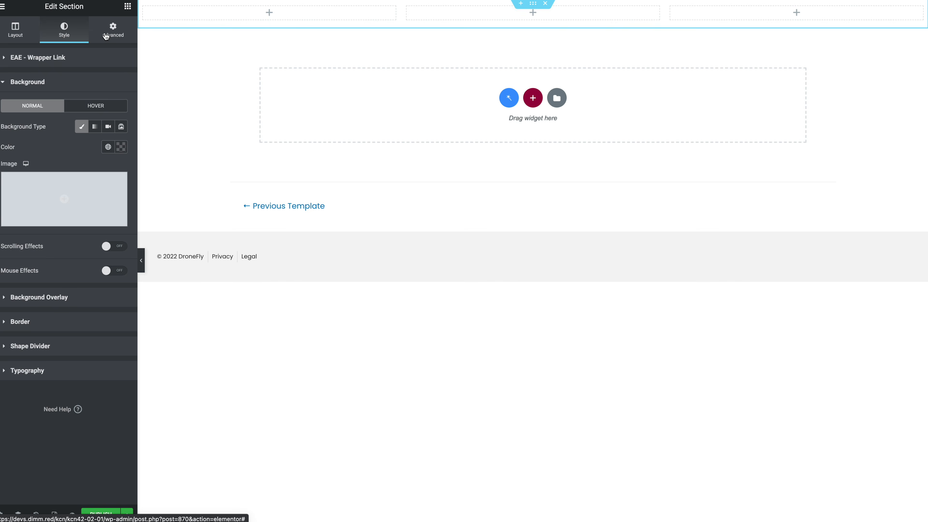
Step: Set the section's bottom margin to -105 px for desktop
left_click(111, 29)
left_click(112, 93)
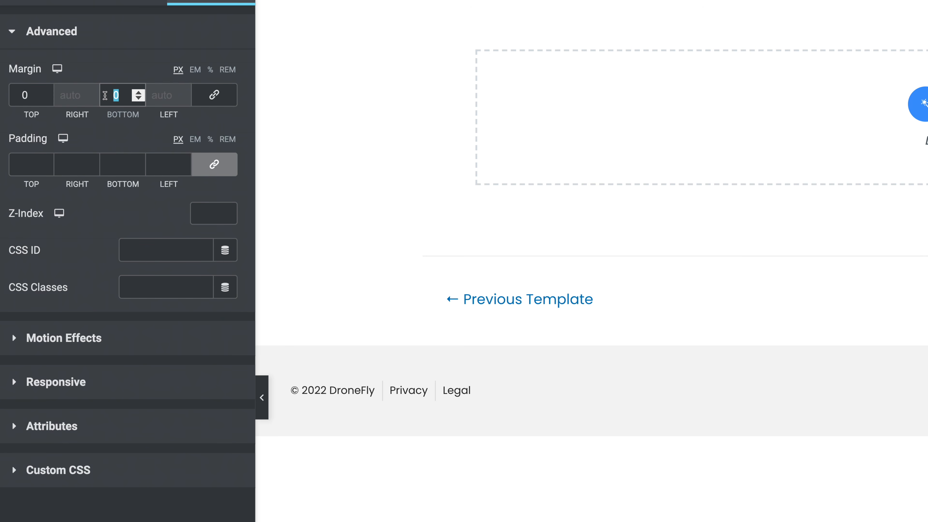
type("105")
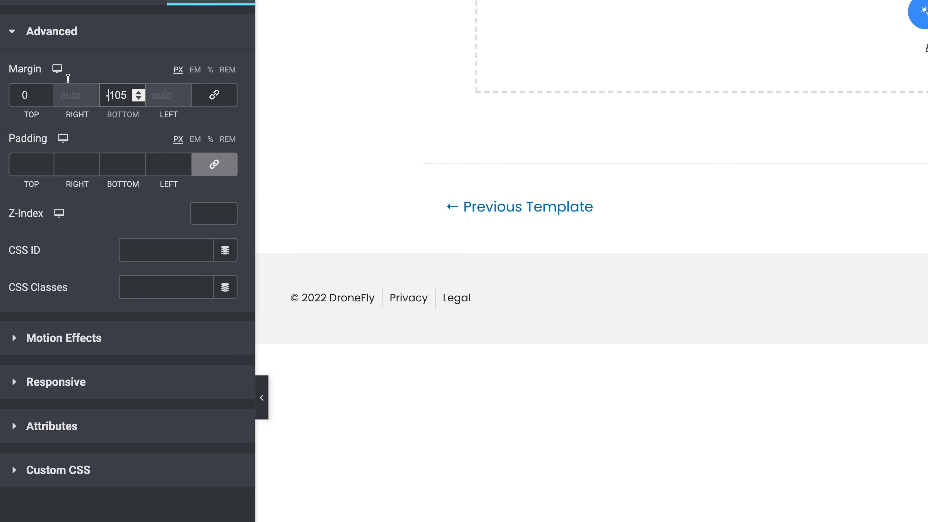
Step: Unlink the section's mobile margins and set the bottom one to -95 px
left_click(57, 70)
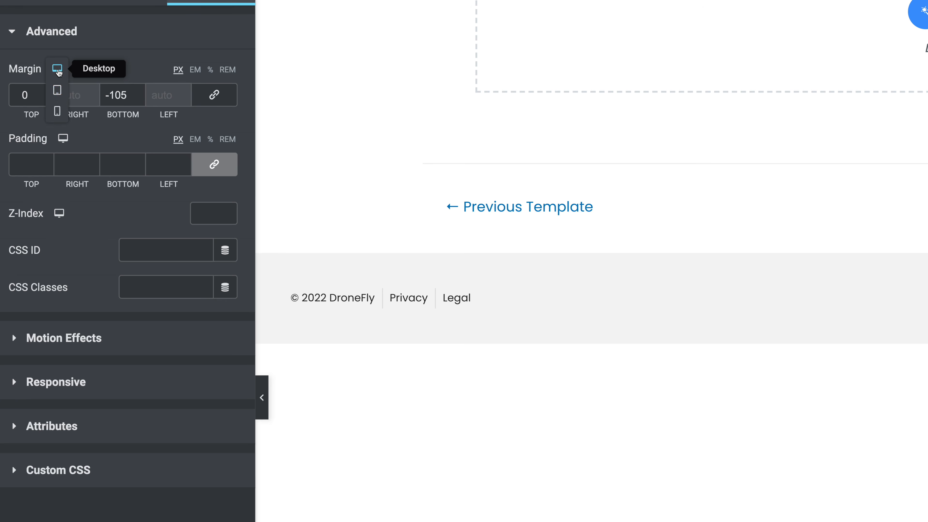
left_click(57, 111)
left_click(206, 101)
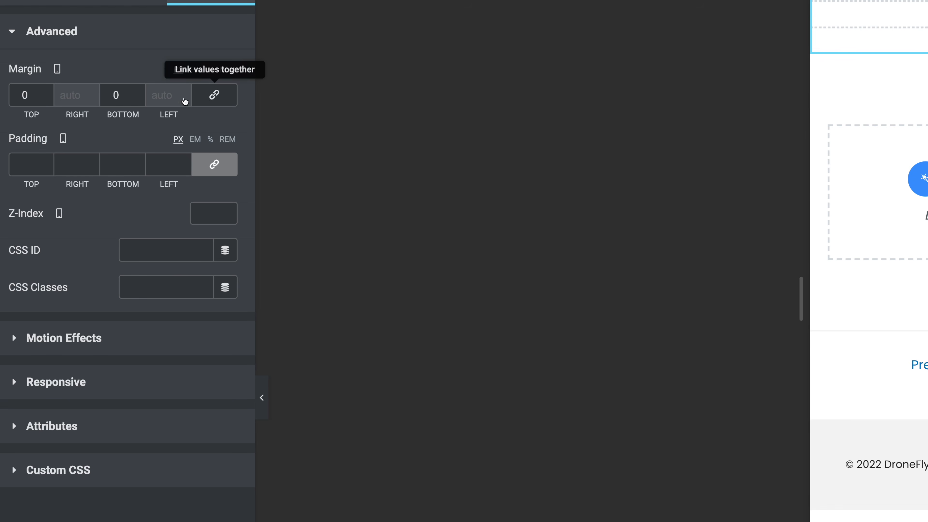
double_click(107, 93)
type("95")
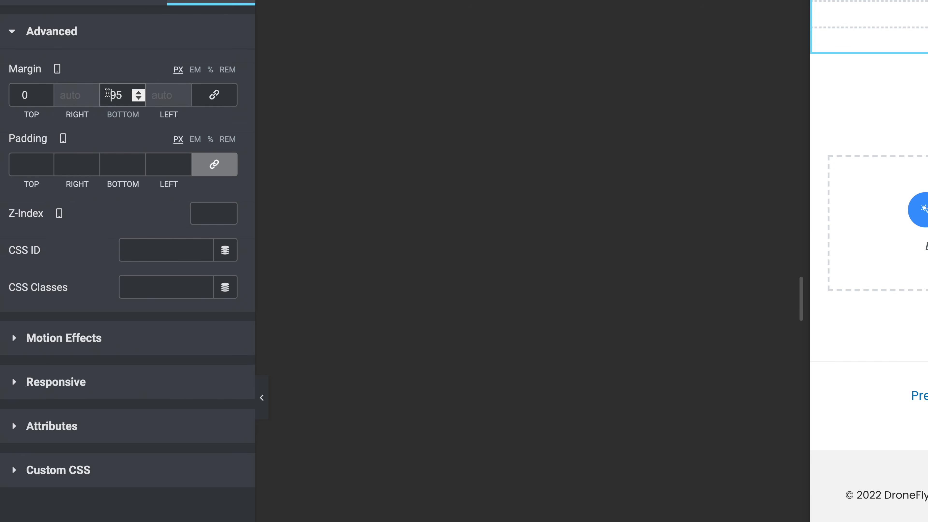
type("-")
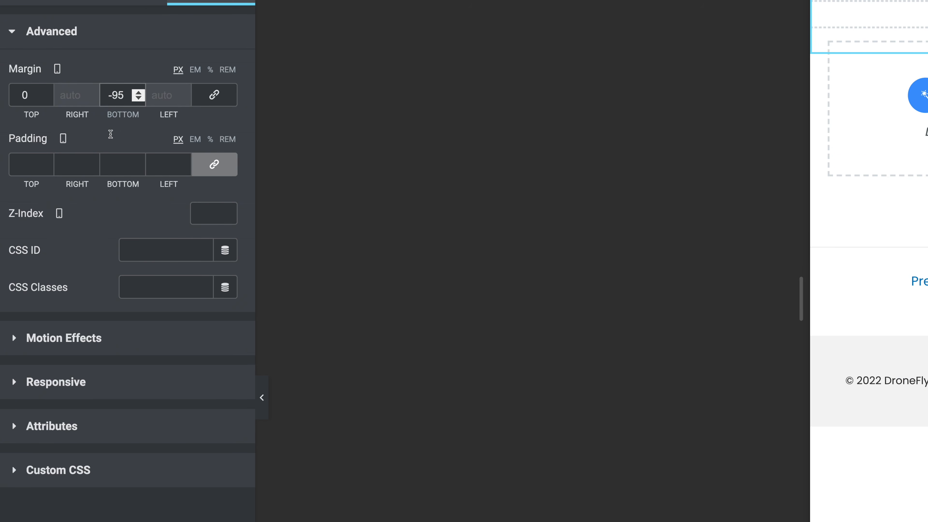
Step: Set the section's desktop padding to 20 px top, 0 right, 20 px bottom and 30 px left with unlinked values
left_click(57, 69)
left_click(59, 24)
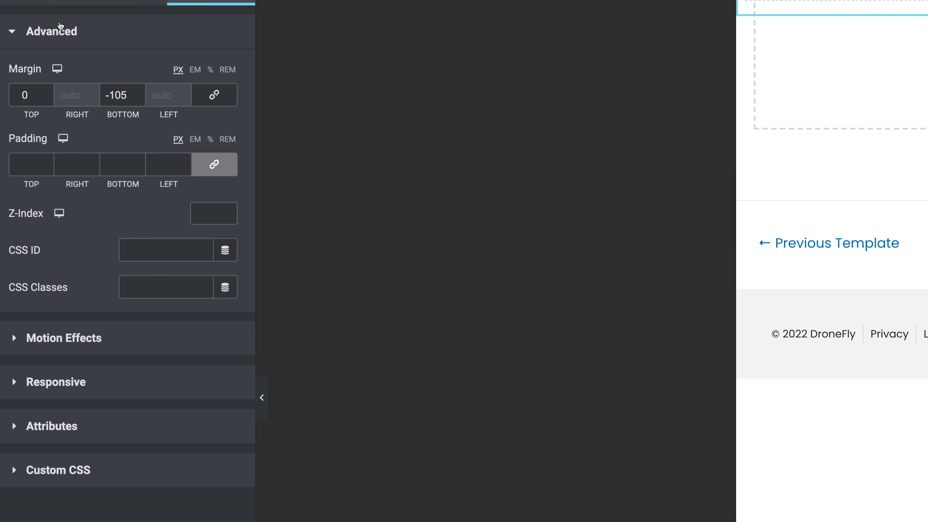
left_click(199, 172)
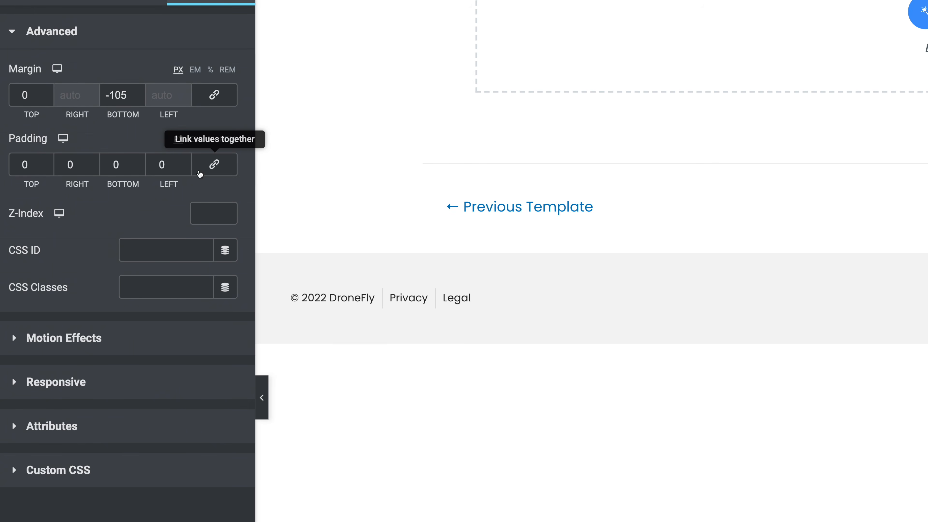
left_click(21, 165)
type("2")
key("Tab")
key("Tab")
type("20")
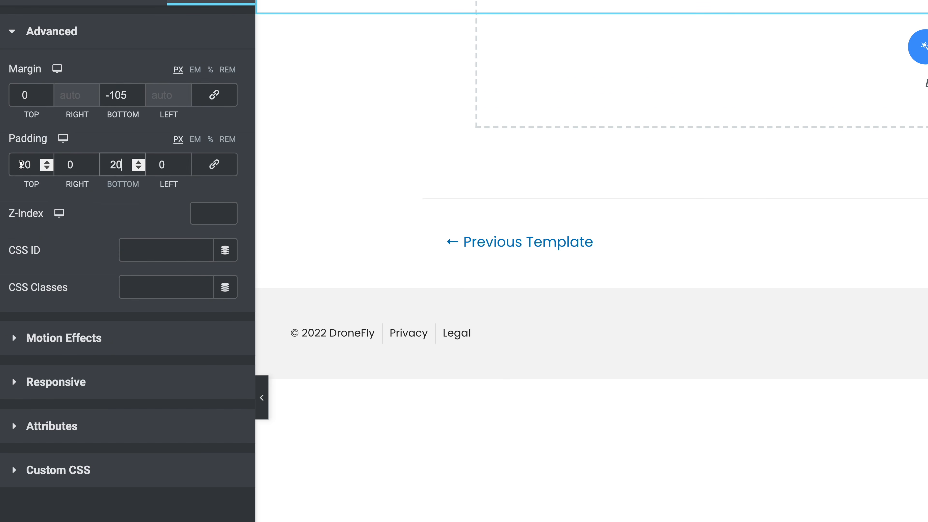
key("Tab")
type("30")
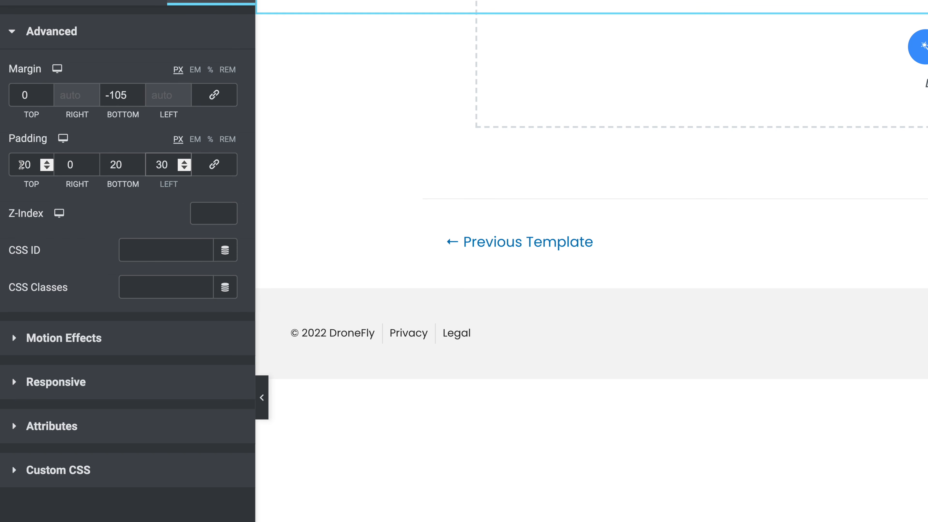
Step: Set the section's tablet padding to 20 px top and bottom and 30 px right and left
left_click(63, 138)
left_click(63, 164)
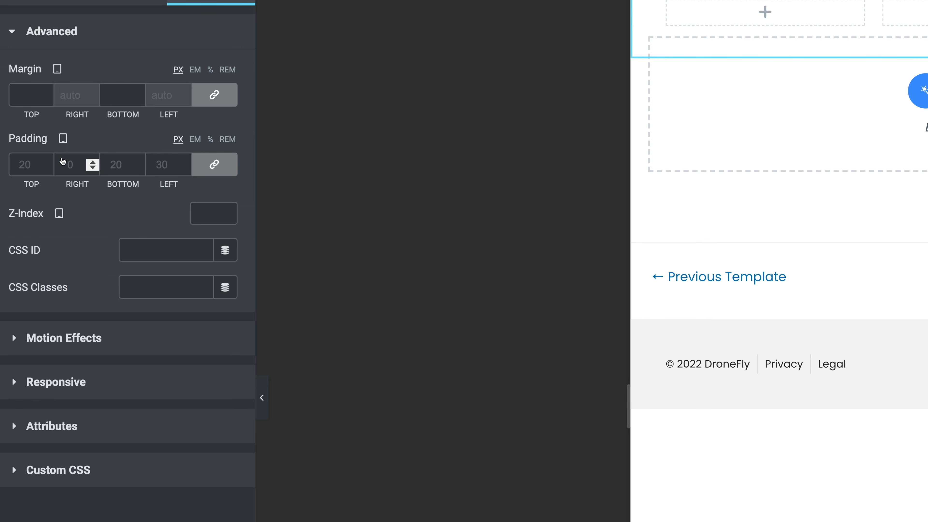
left_click(199, 168)
left_click(11, 164)
type("20")
key("Tab")
type("30")
key("Tab")
type("20")
key("Tab")
type("30")
Step: Set the section's mobile padding to 10 px top and 20 px right, bottom and left with unlinked values
left_click(63, 139)
left_click(66, 159)
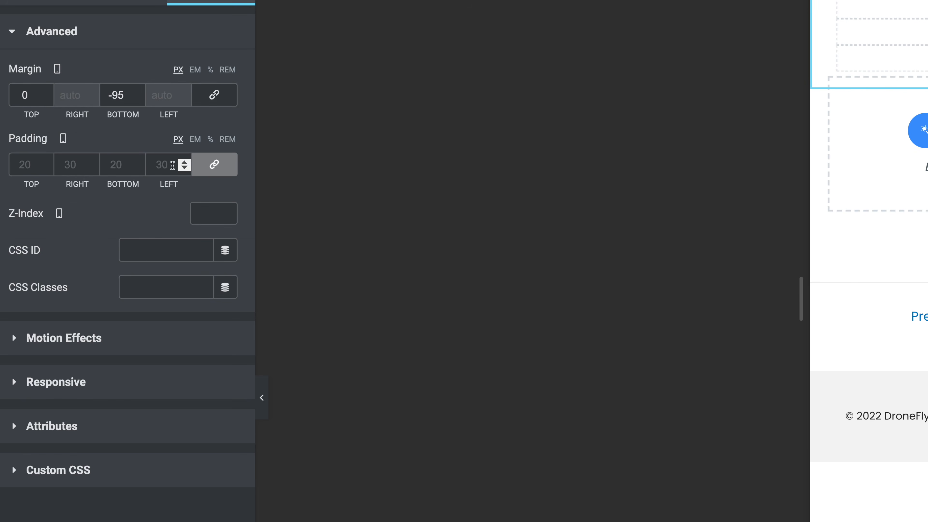
left_click(215, 169)
left_click(20, 167)
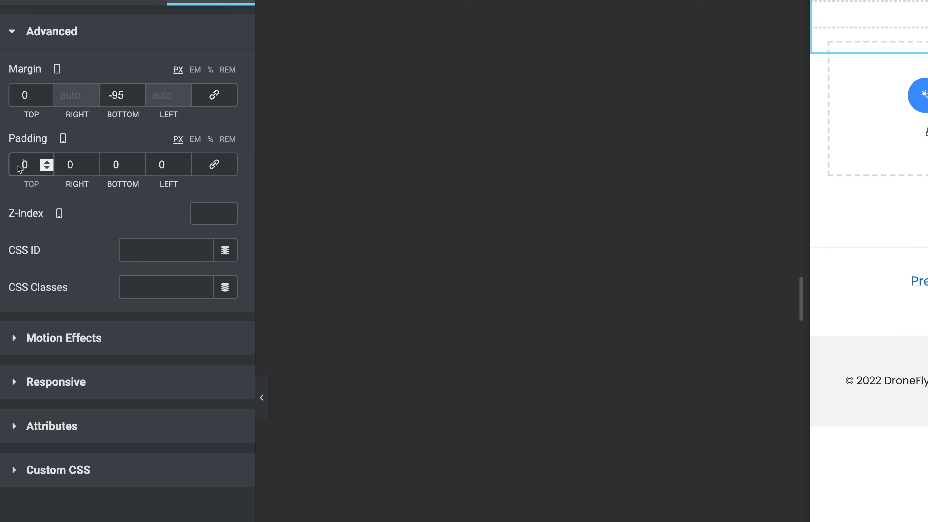
type("1")
key("Tab")
type("20")
key("Tab")
type("20")
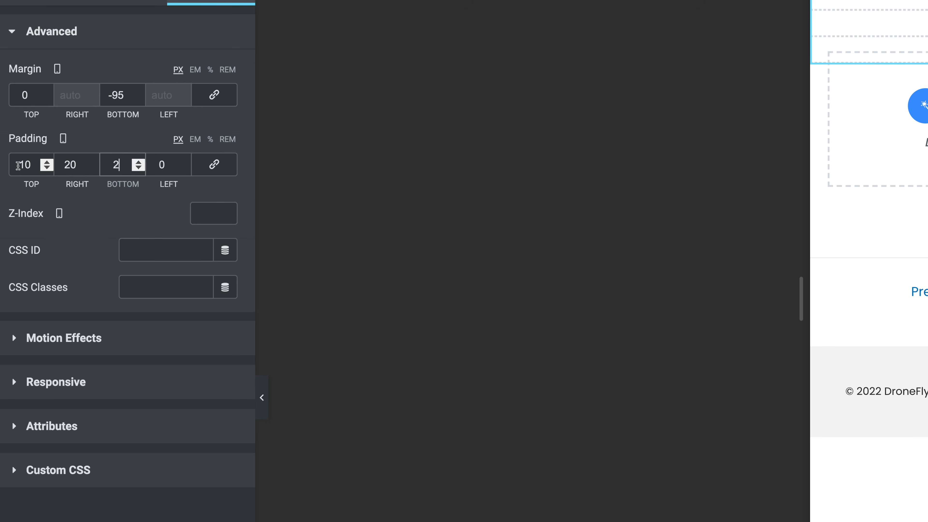
key("Tab")
type("20")
Step: Return to the desktop view and set the section's Z-Index to 999
mouse_move(57, 70)
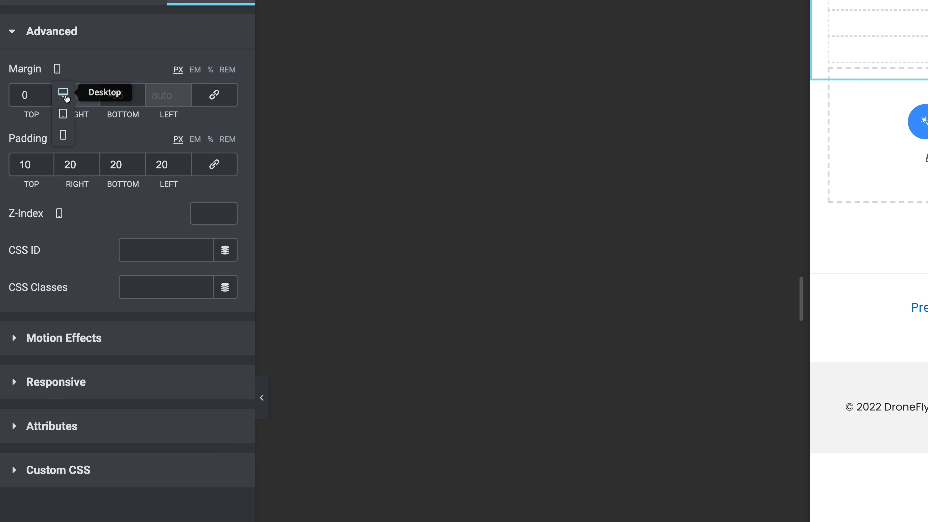
left_click(65, 94)
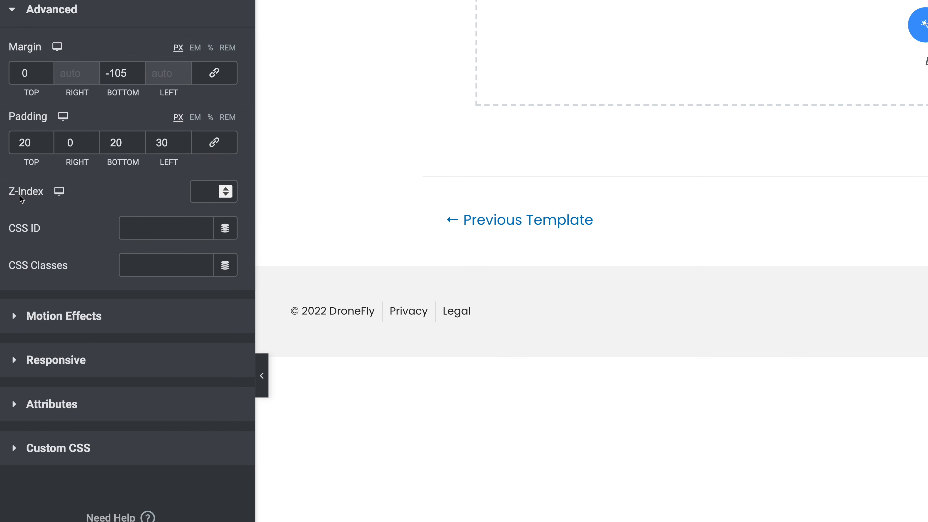
left_click(196, 193)
type("999")
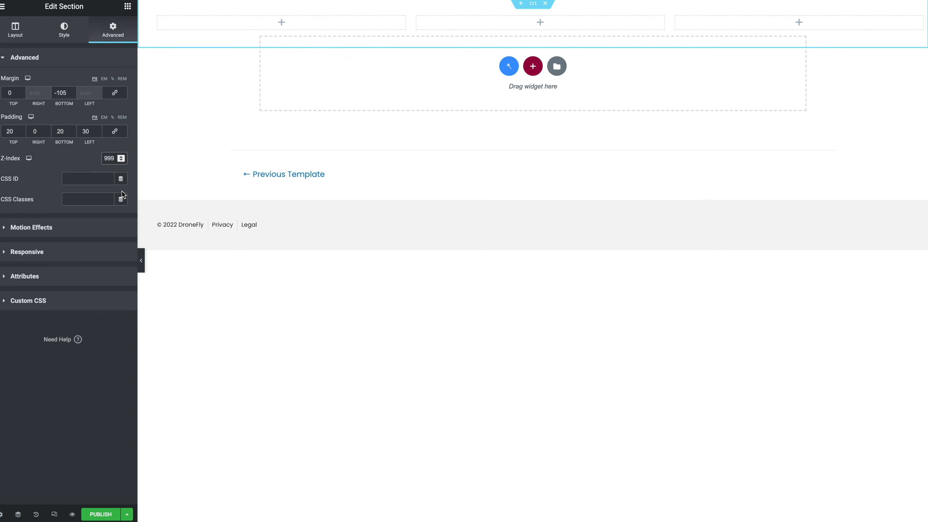
Step: Publish the header template with a display condition that includes the Entire Site
left_click(100, 514)
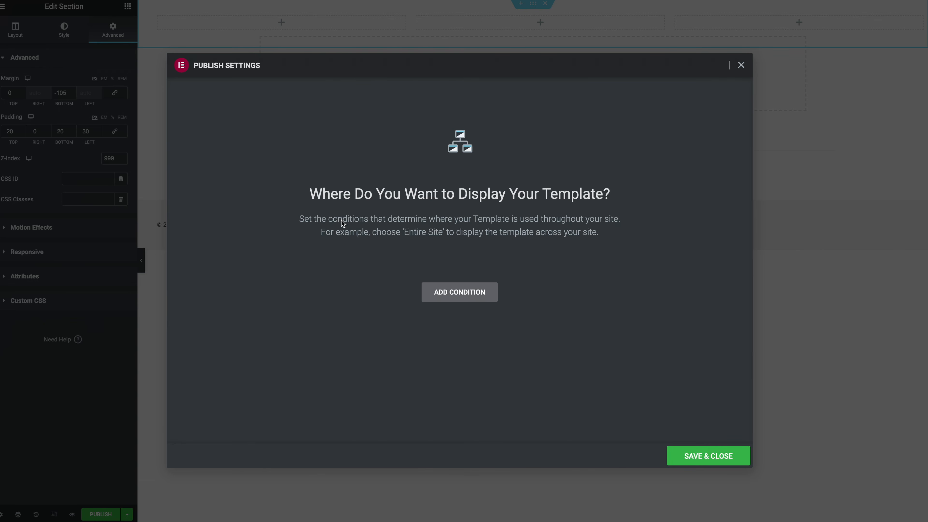
left_click(448, 291)
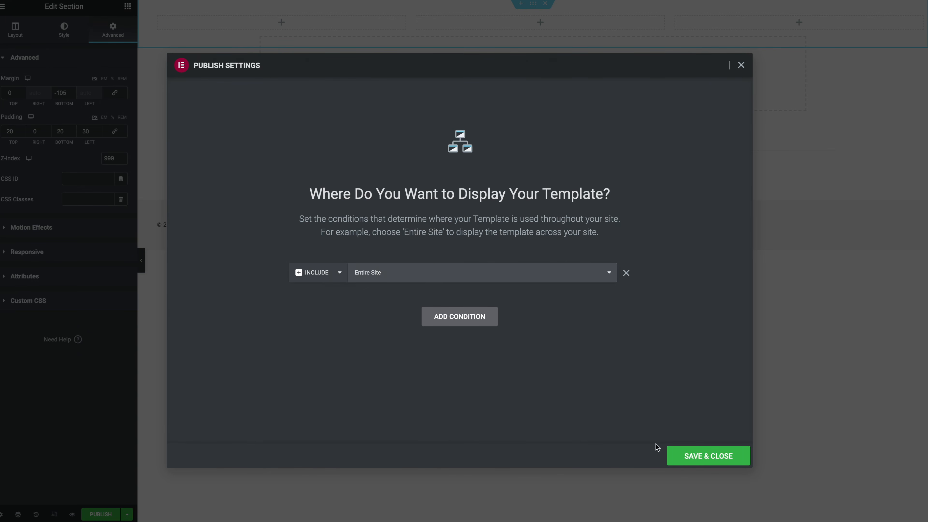
left_click(675, 455)
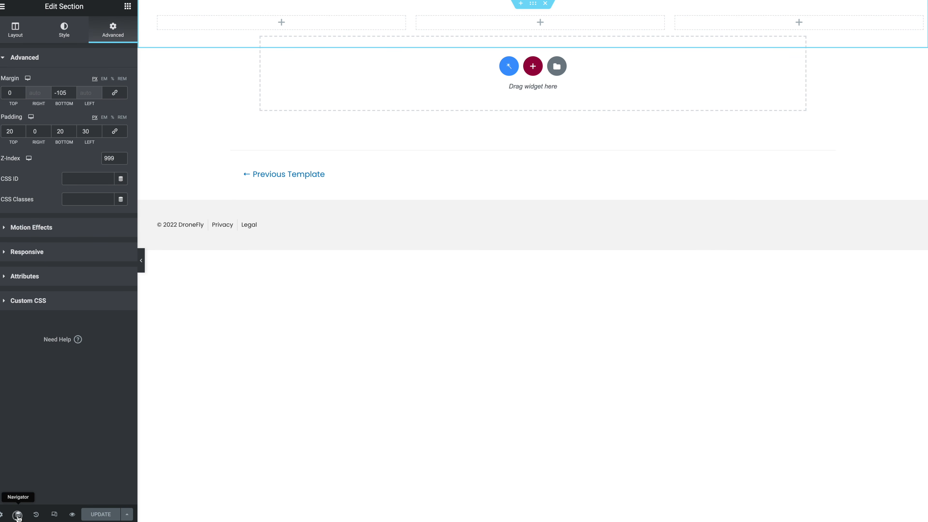
Step: Open the Navigator, expand the section and rename its three columns COL A, COL B and COL C
left_click(18, 515)
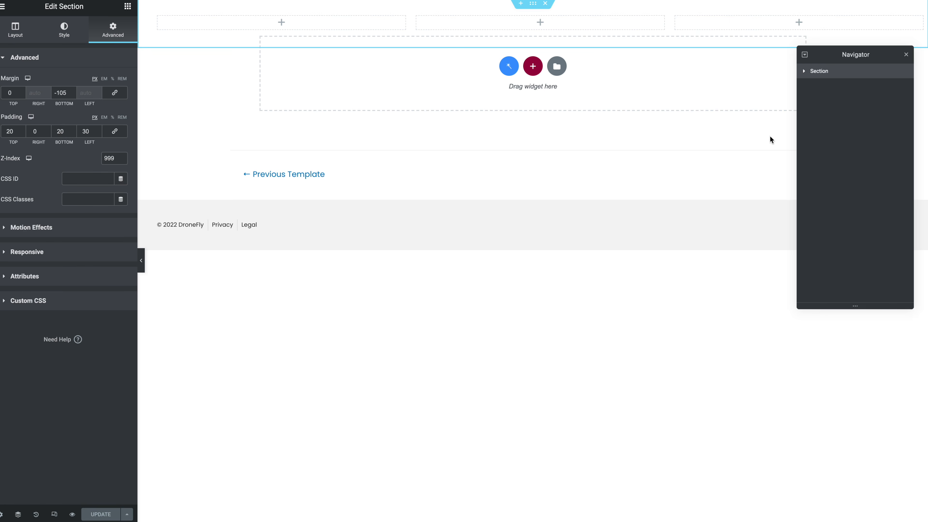
left_click(804, 55)
left_click_drag(824, 54, 720, 94)
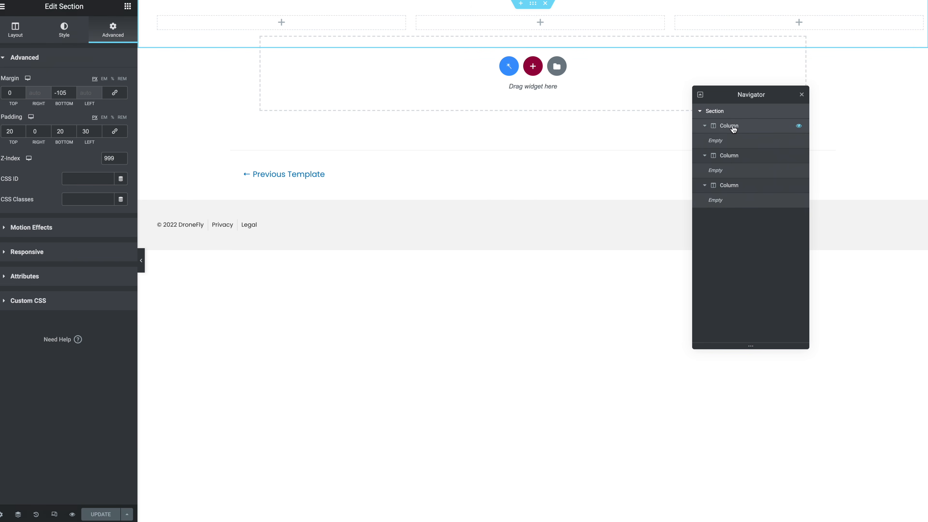
double_click(732, 126)
type("COL A")
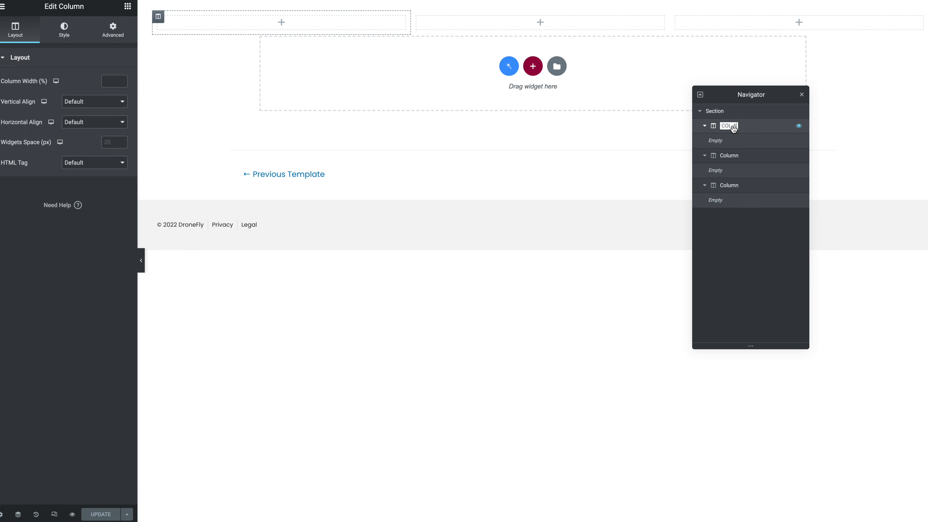
key("super+a")
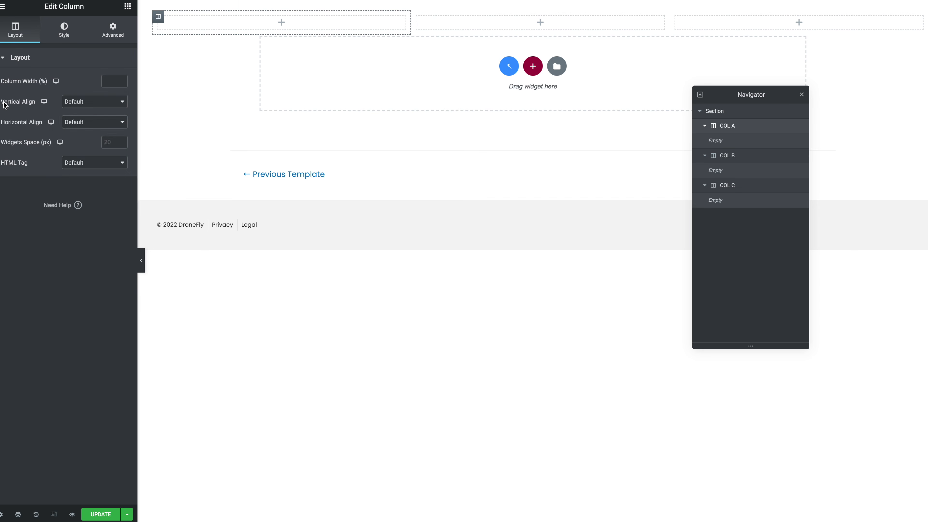
Step: Configure COL A with Middle vertical alignment, 0 px padding on all sides and Hide On Mobile enabled
left_click(96, 103)
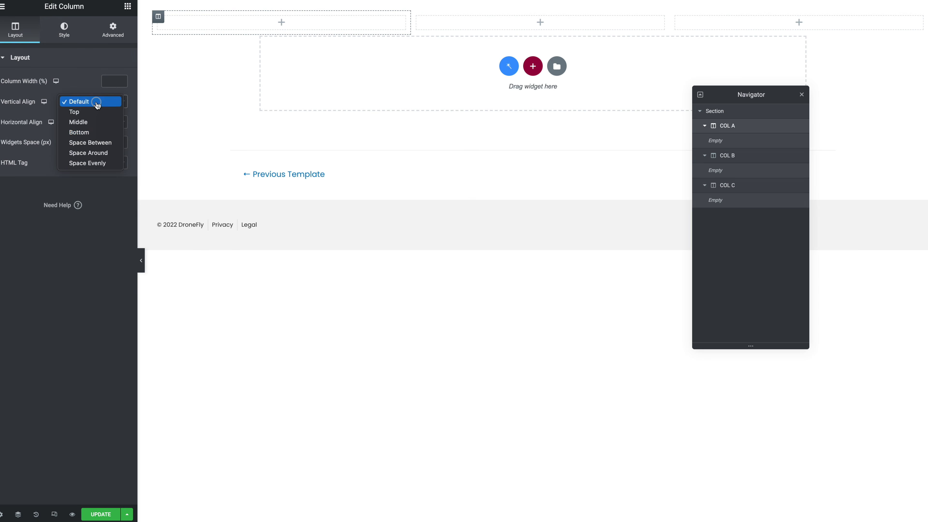
left_click(79, 122)
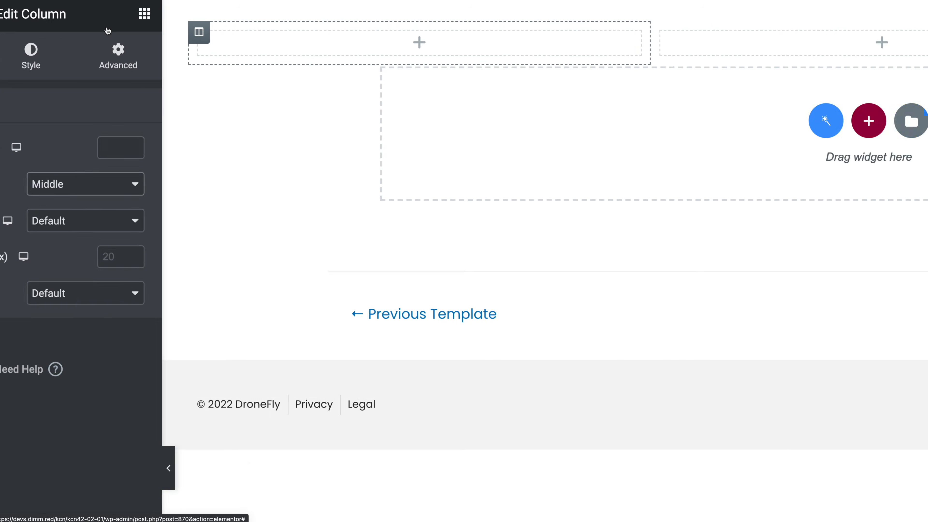
left_click(109, 58)
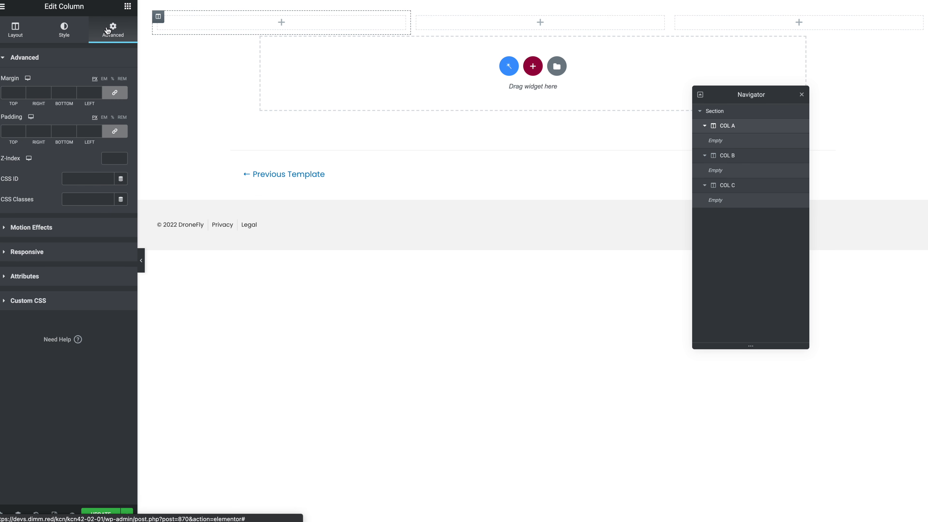
left_click(114, 131)
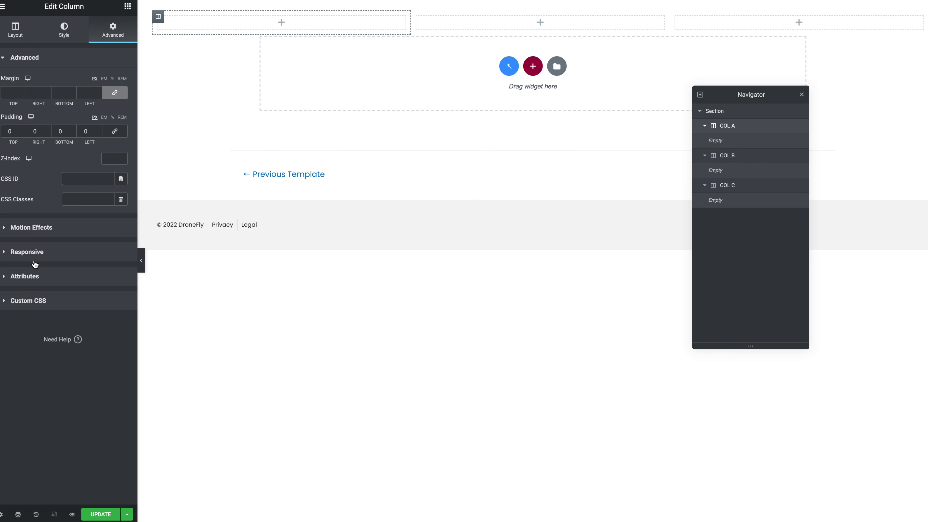
left_click(32, 251)
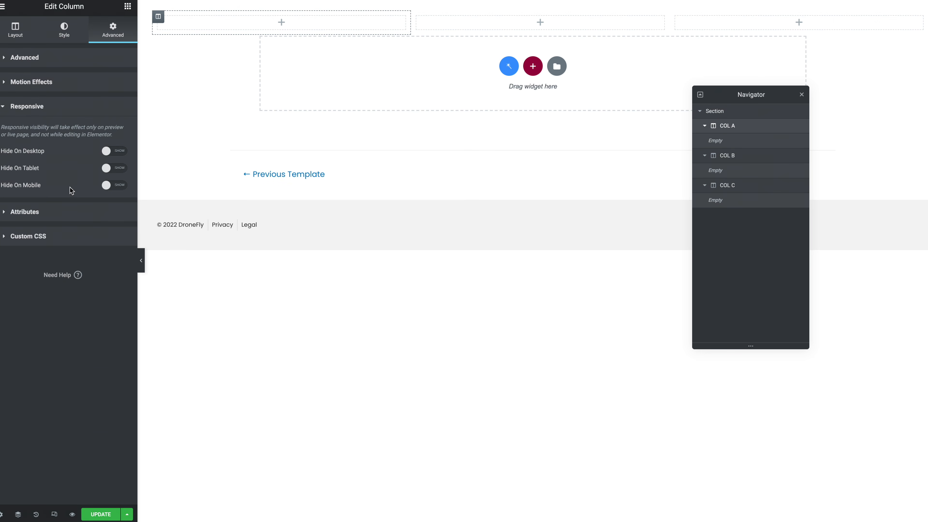
left_click(111, 185)
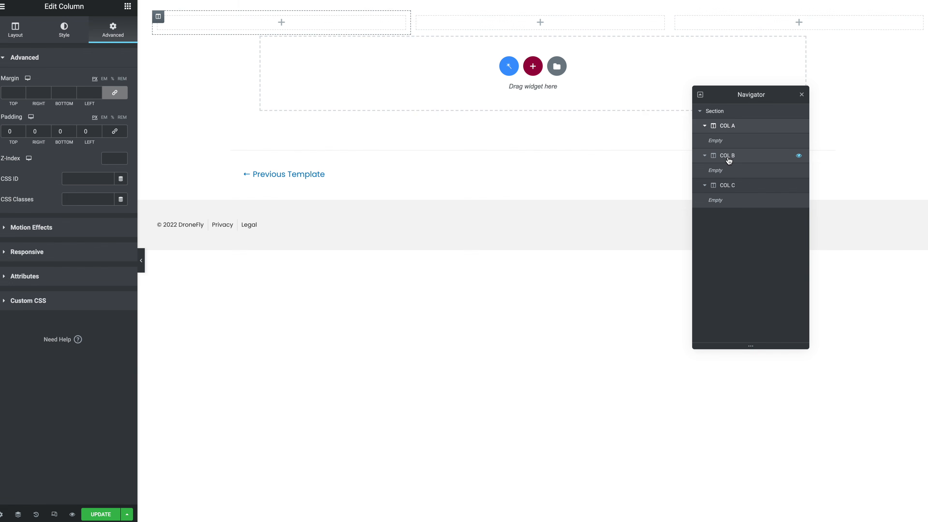
Step: Set COL B's vertical alignment to Middle and its padding to 0 px on all sides
left_click(727, 157)
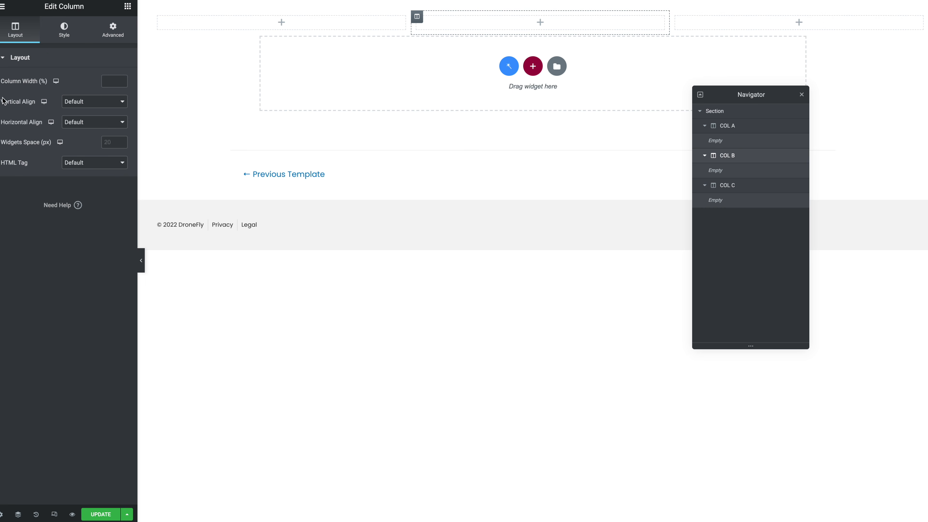
left_click(73, 102)
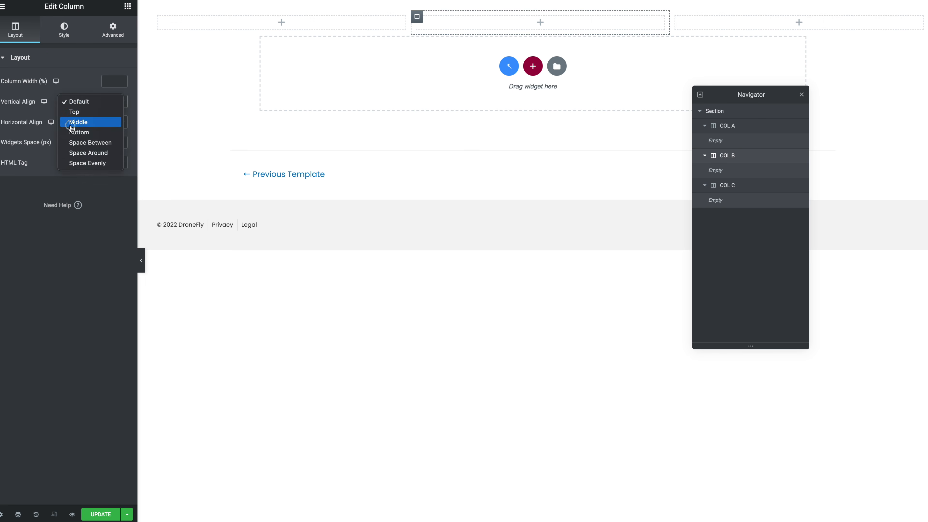
left_click(71, 124)
left_click(99, 38)
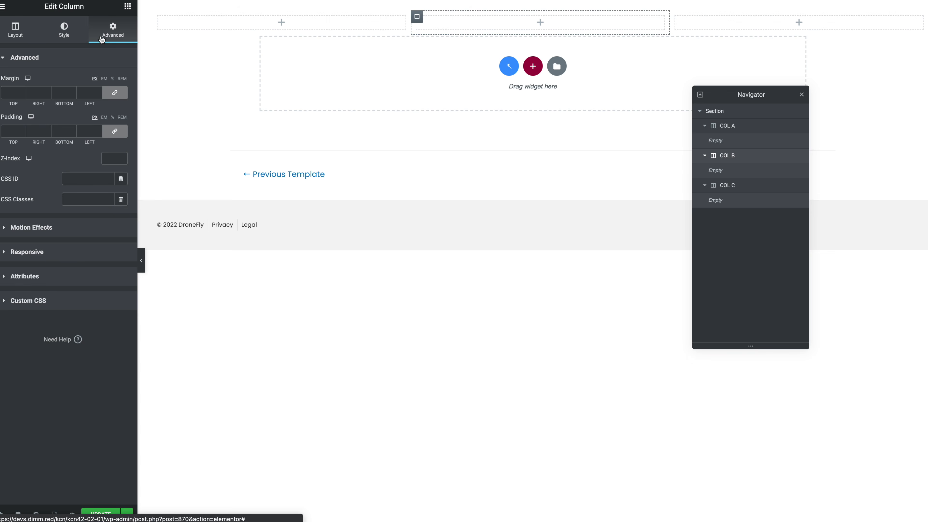
left_click(113, 133)
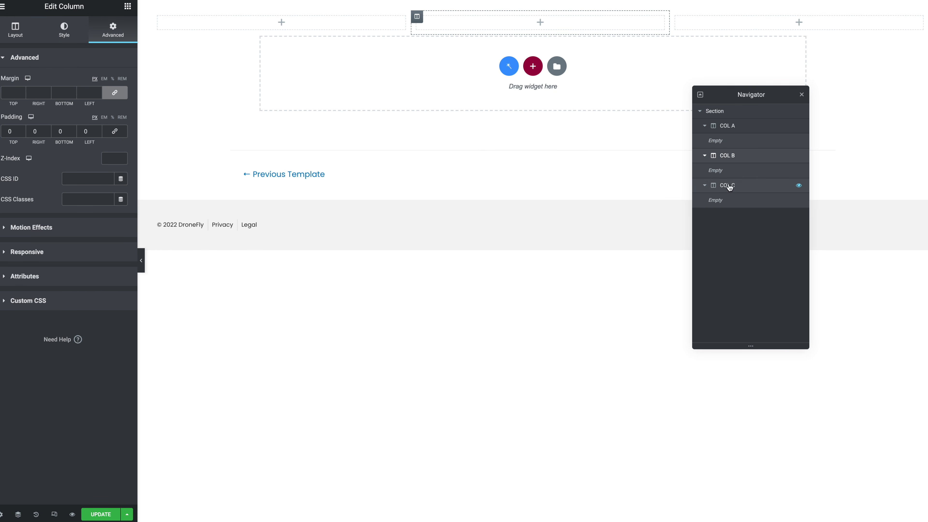
Step: Set COL C's vertical alignment to Middle and update the header template
left_click(726, 185)
left_click(83, 101)
left_click(88, 122)
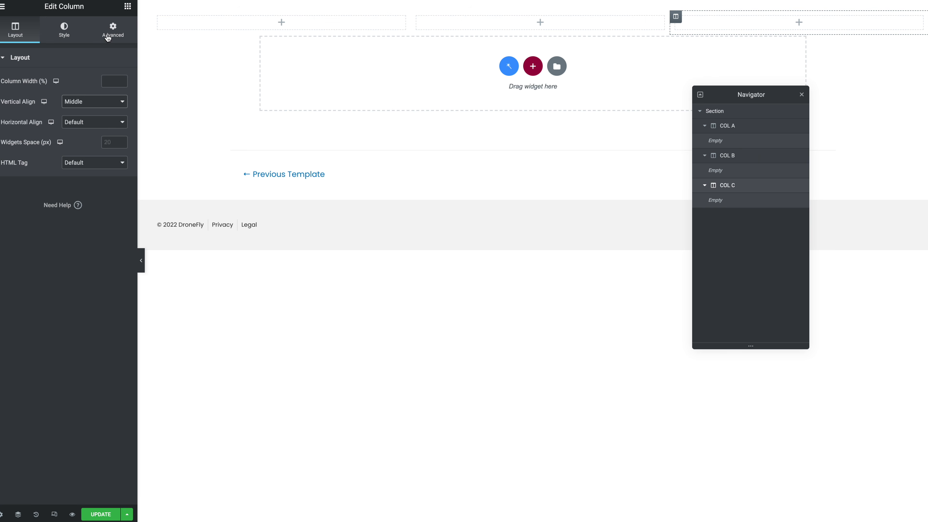
left_click(108, 37)
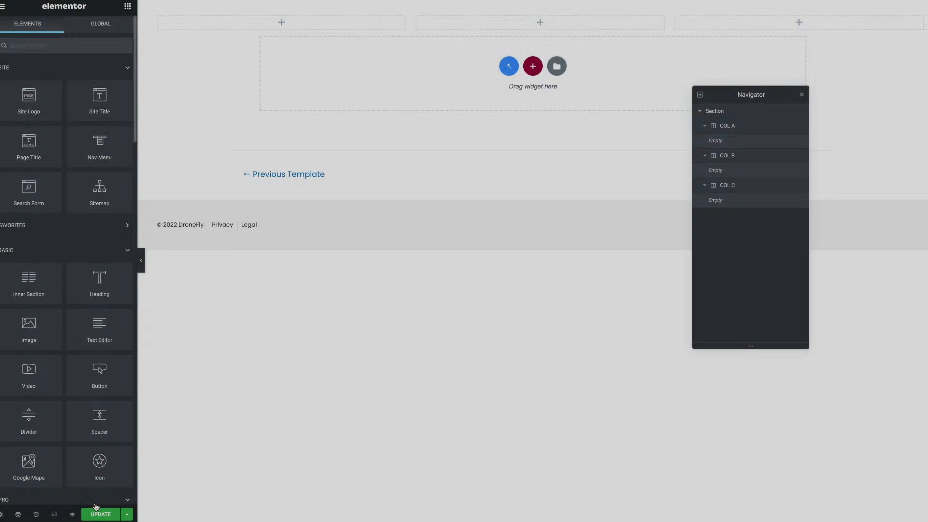
left_click(99, 514)
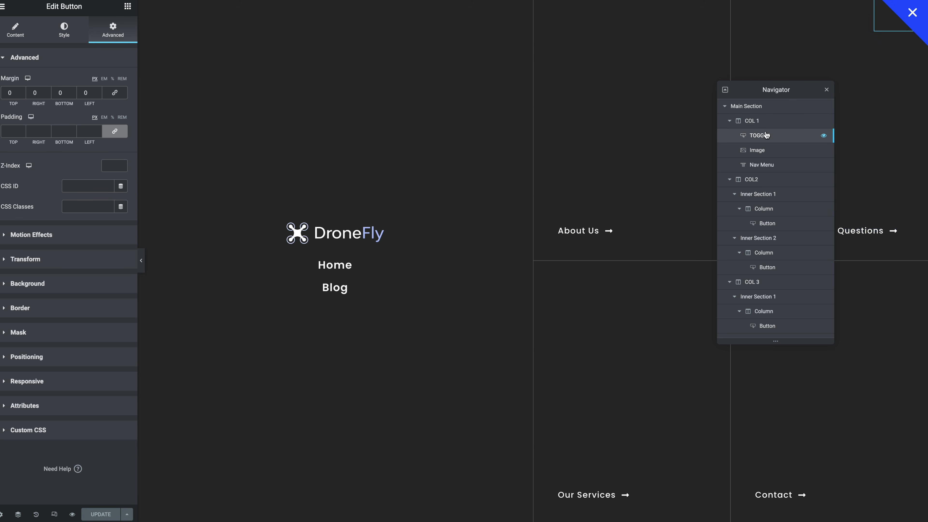
Step: Copy the TOGGLE button from the full-screen menu's COL 1 and paste it into COL A of the header template
right_click(755, 138)
left_click(774, 176)
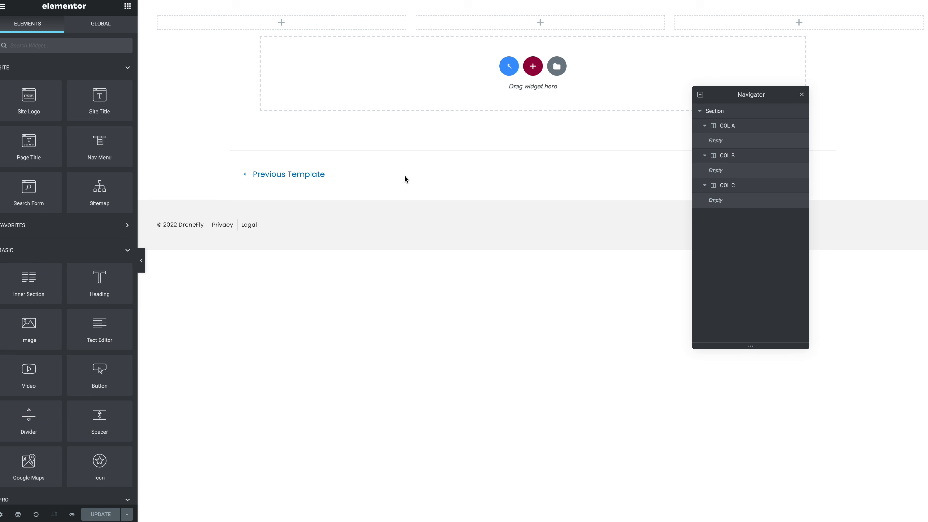
right_click(214, 25)
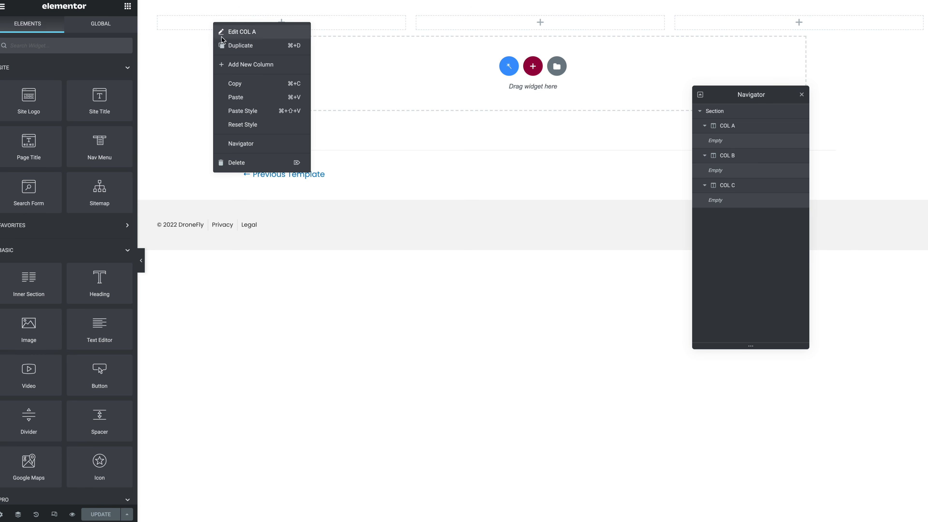
left_click(235, 98)
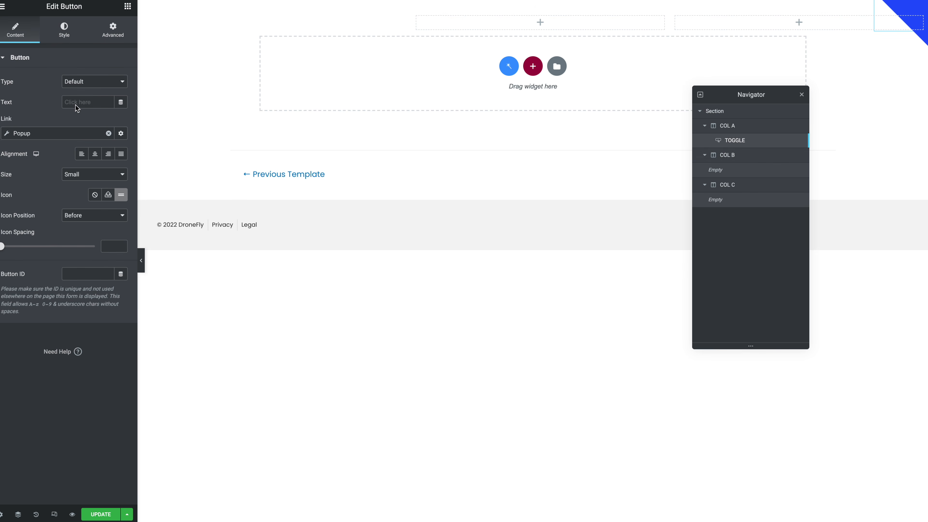
Step: Change the pasted button's text to Contact, replace its Popup link with # and remove its icon
left_click(76, 103)
type("Contact")
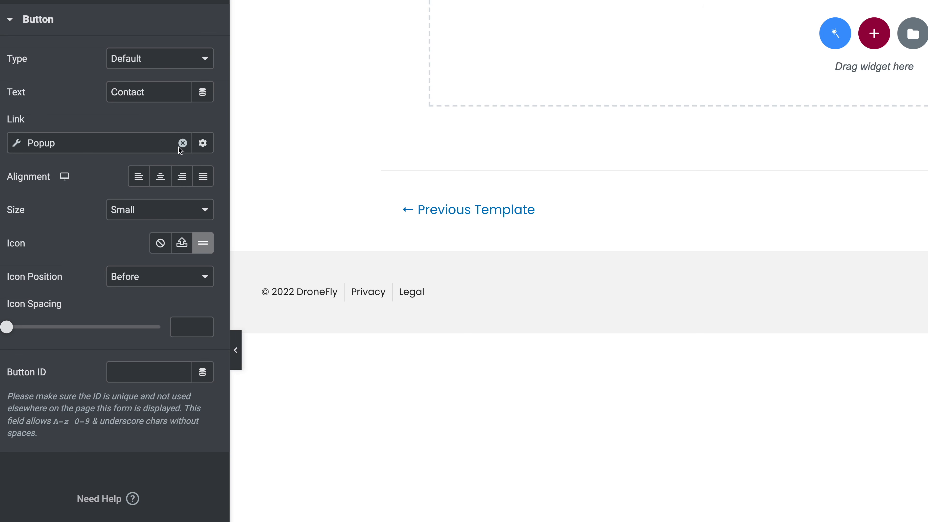
left_click(274, 157)
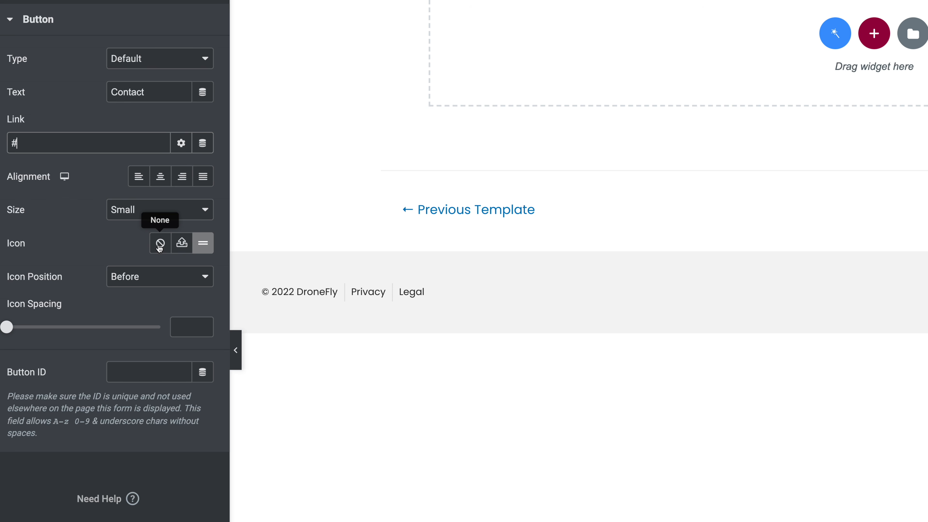
left_click(160, 247)
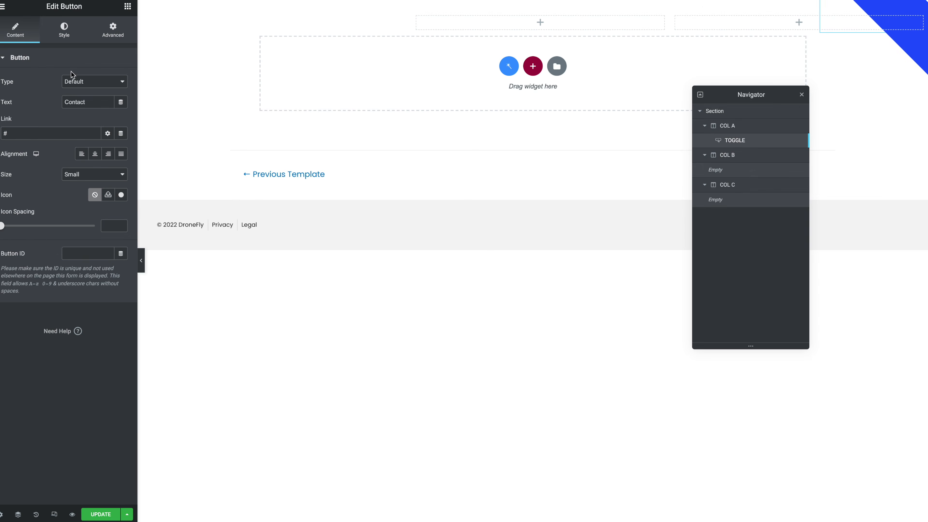
Step: Set the Contact button's typography size to 20 px
left_click(63, 38)
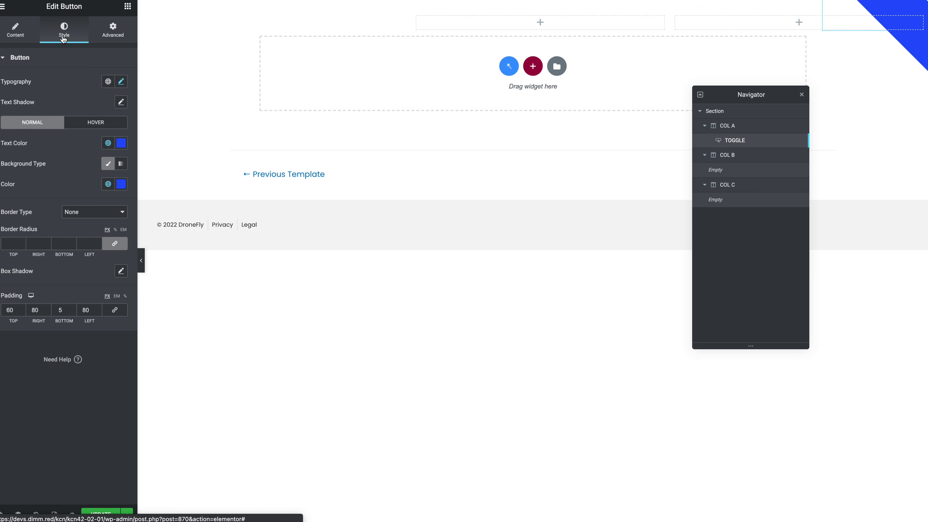
left_click(121, 81)
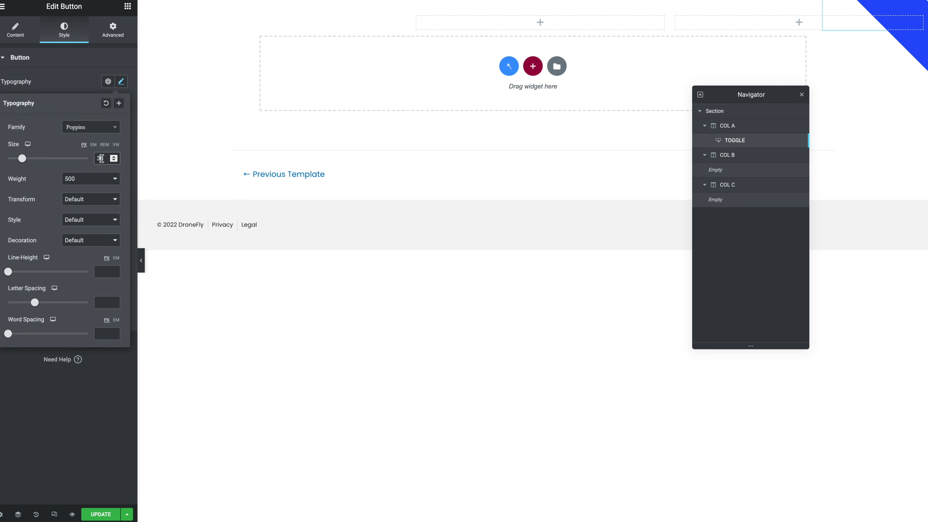
type("20")
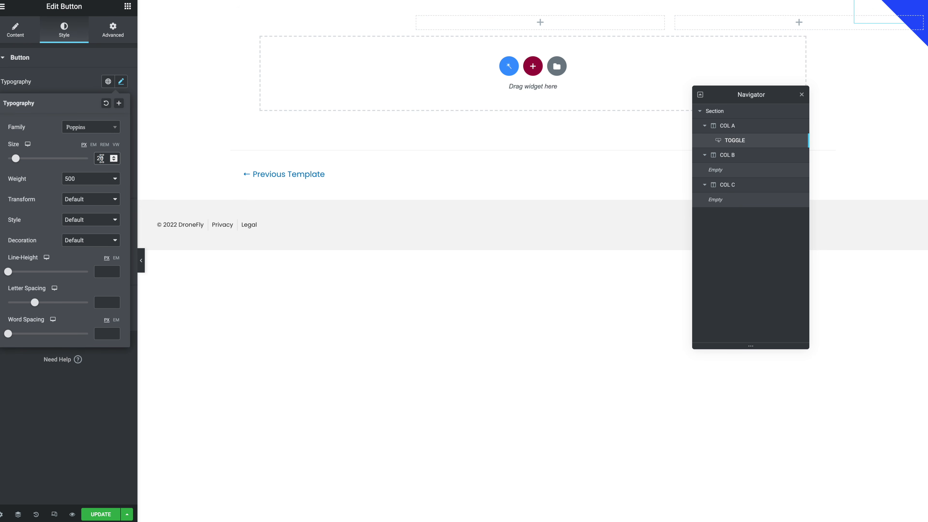
left_click(84, 71)
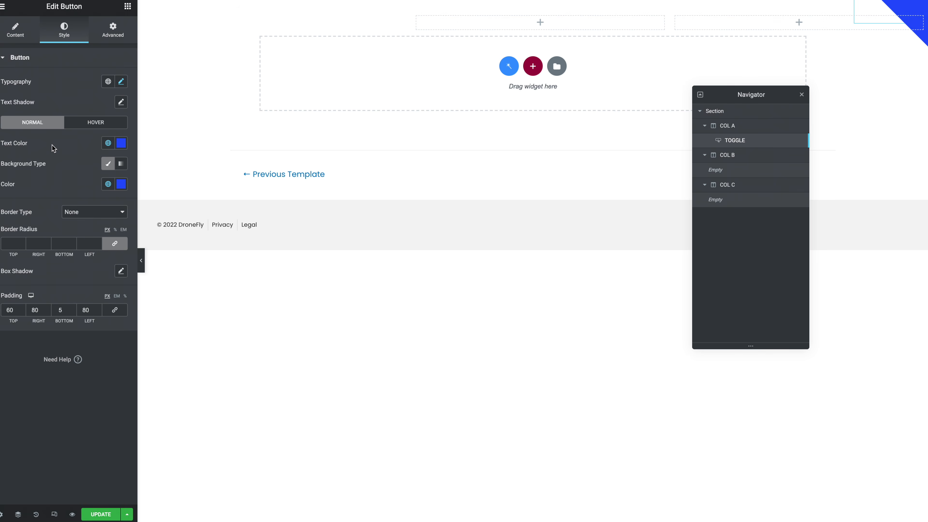
Step: Set the Contact button's normal text color to DroneFly Extra 04 and its background color to Principal
left_click(107, 143)
scroll(58, 256, "down", 3)
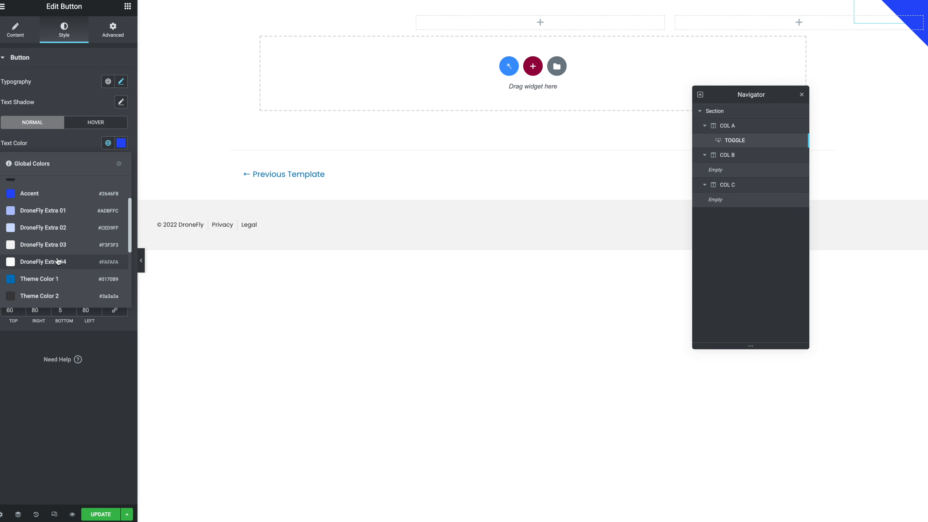
left_click(57, 260)
left_click(107, 185)
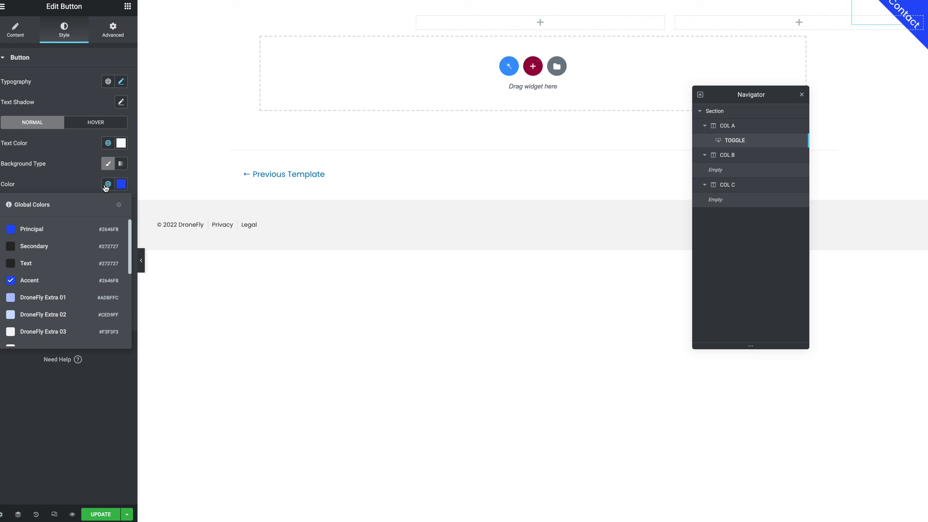
left_click(79, 229)
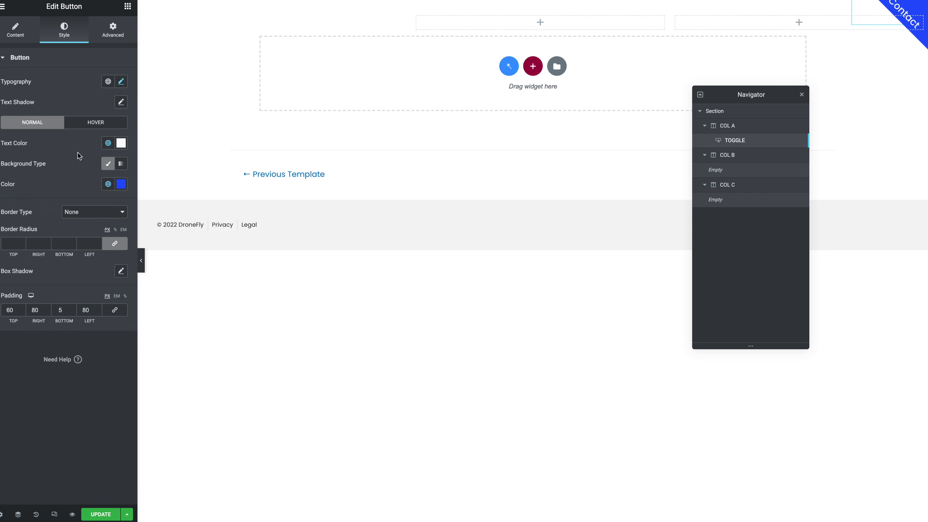
Step: For the Contact button's hover state, use the Principal text color and the white DroneFly Extra 04 background color
left_click(80, 123)
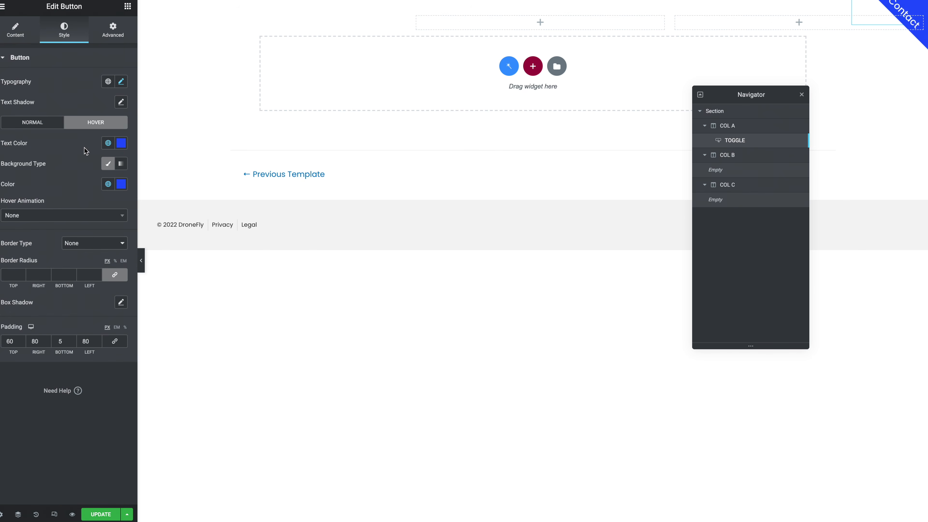
left_click(108, 143)
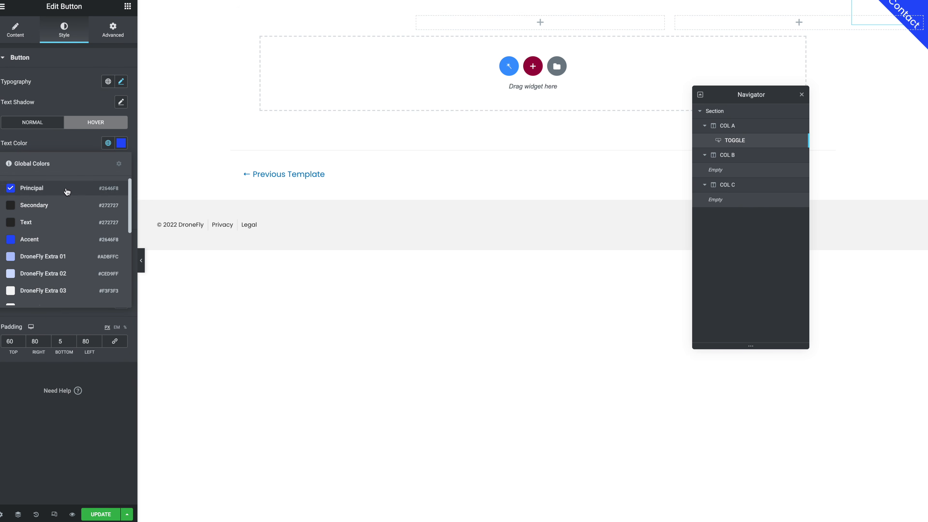
left_click(104, 180)
left_click(107, 183)
scroll(66, 263, "down", 3)
left_click(36, 307)
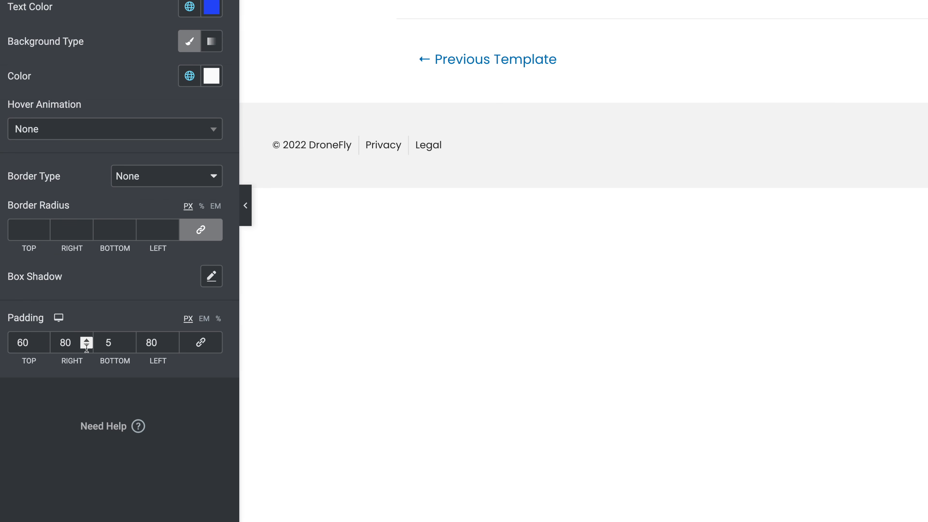
Step: Set the Contact button's bottom padding to 20 px on desktop and switch the padding to the tablet breakpoint
double_click(108, 342)
type("20")
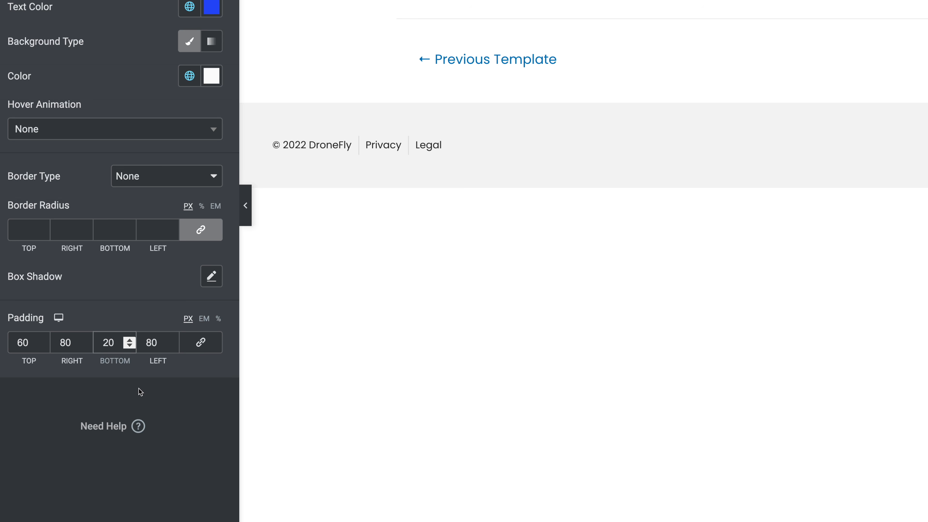
left_click(60, 319)
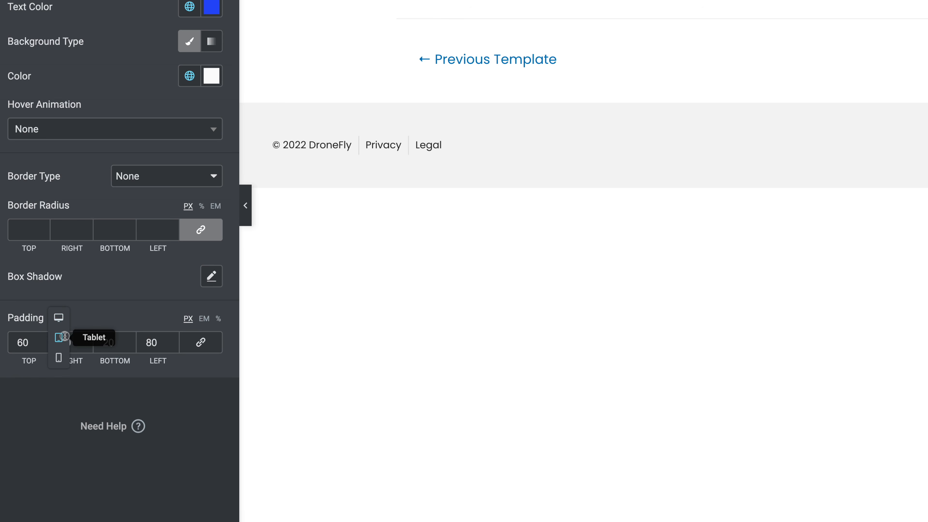
left_click(59, 337)
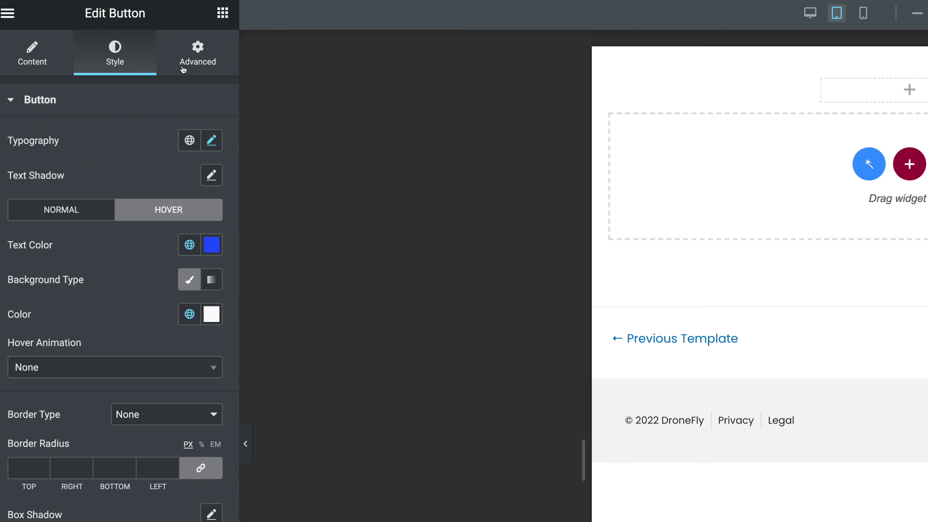
Step: Set the Contact button's rotation to -45 degrees at the desktop breakpoint
left_click(183, 69)
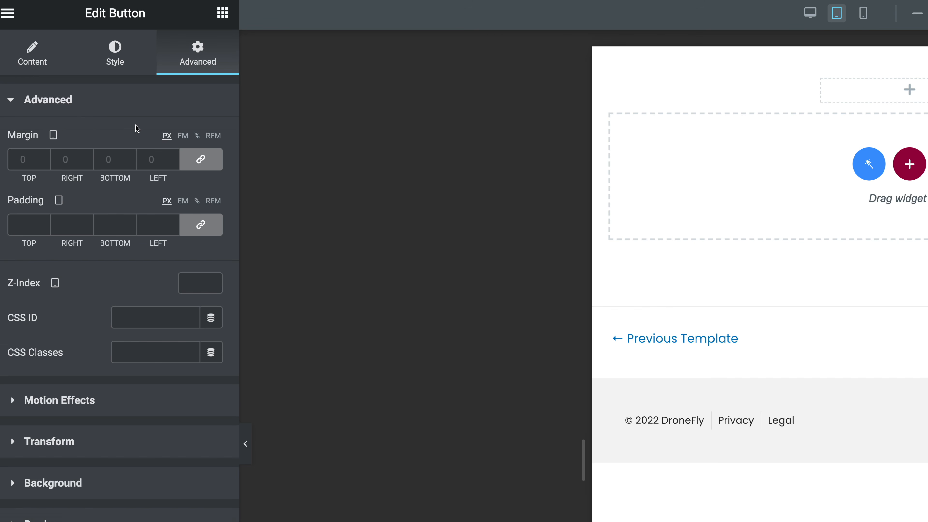
left_click(48, 443)
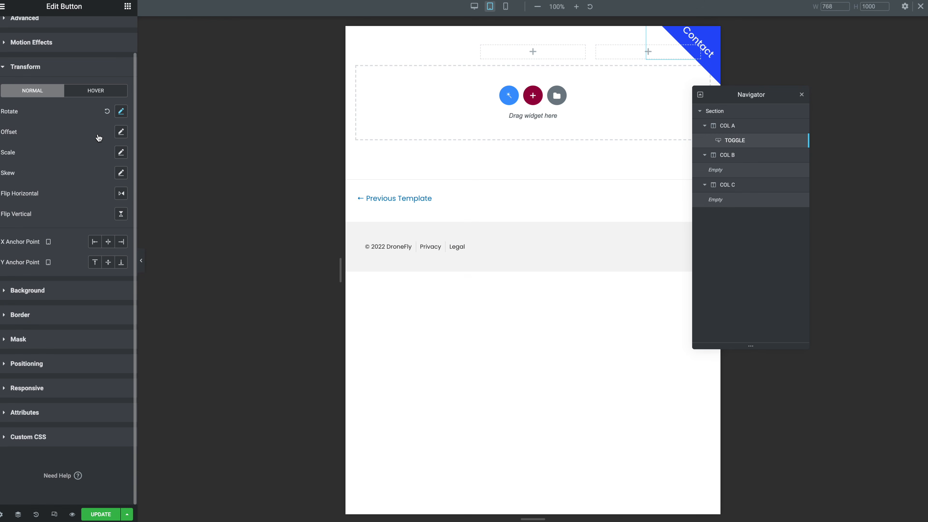
left_click(810, 13)
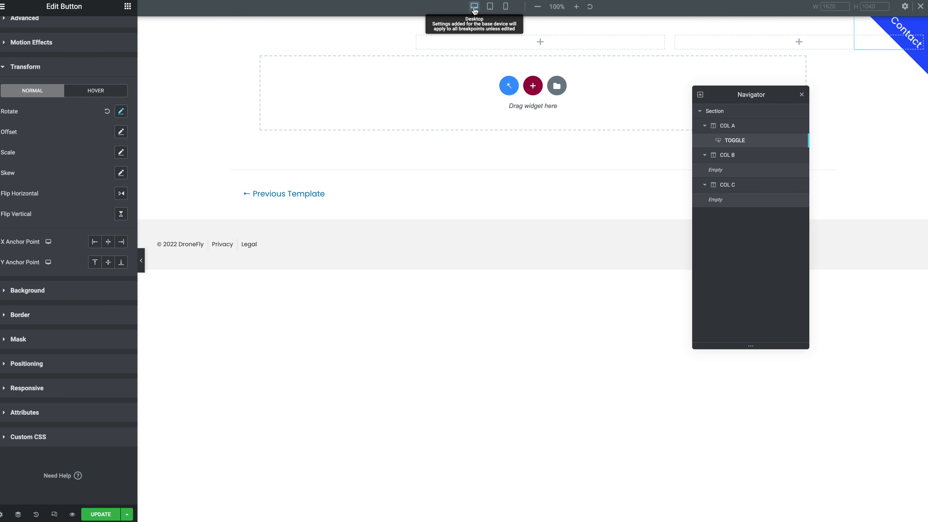
left_click(120, 112)
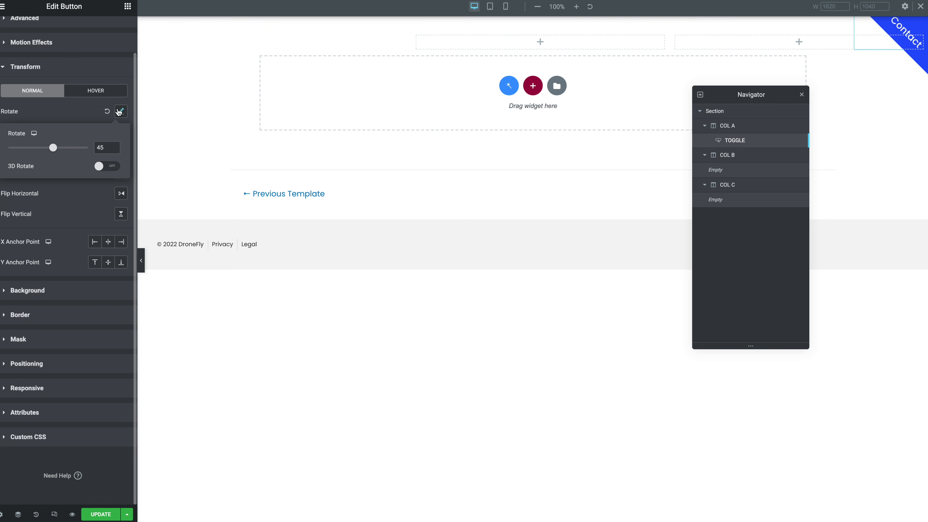
left_click(96, 148)
type("-")
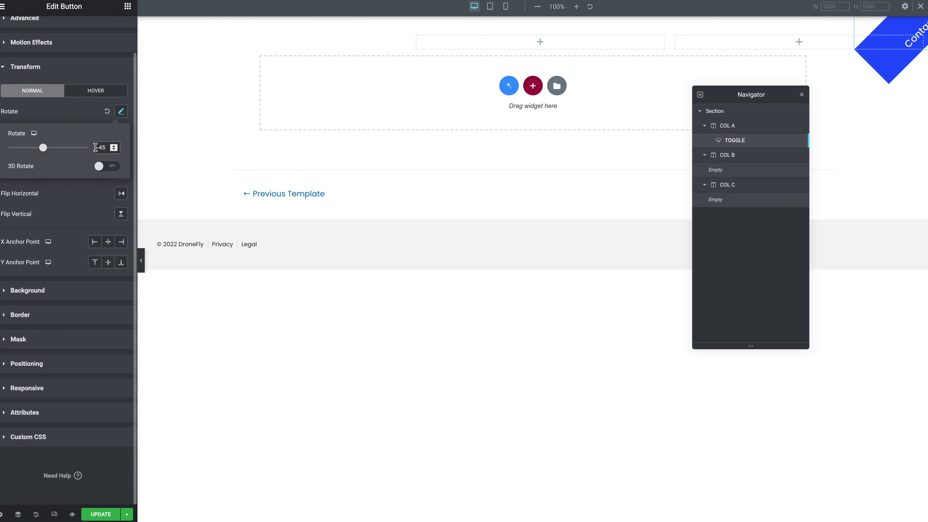
Step: Anchor the Contact button to the left with a -90 px horizontal and -22 px vertical offset, and update the template
left_click(38, 367)
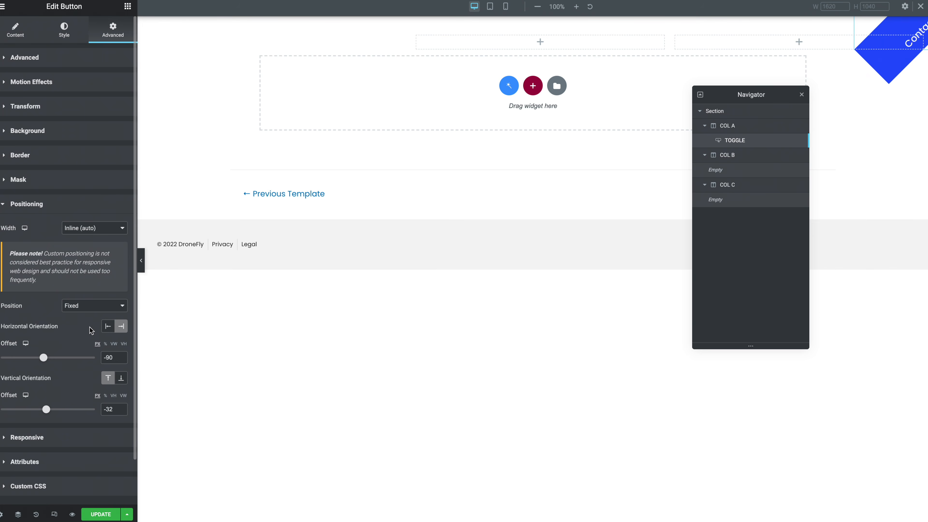
left_click(108, 328)
left_click(104, 357)
type("-90")
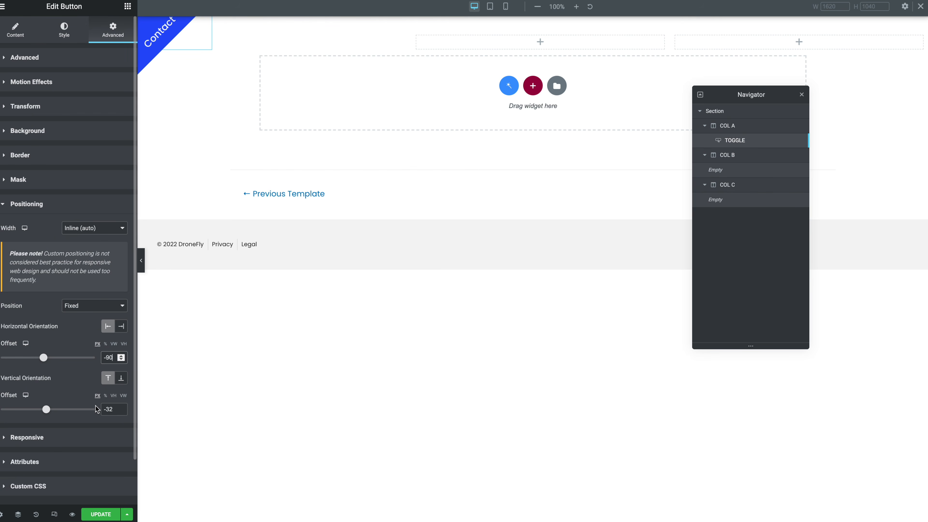
left_click(109, 409)
key("BackSpace")
type("2")
left_click(103, 516)
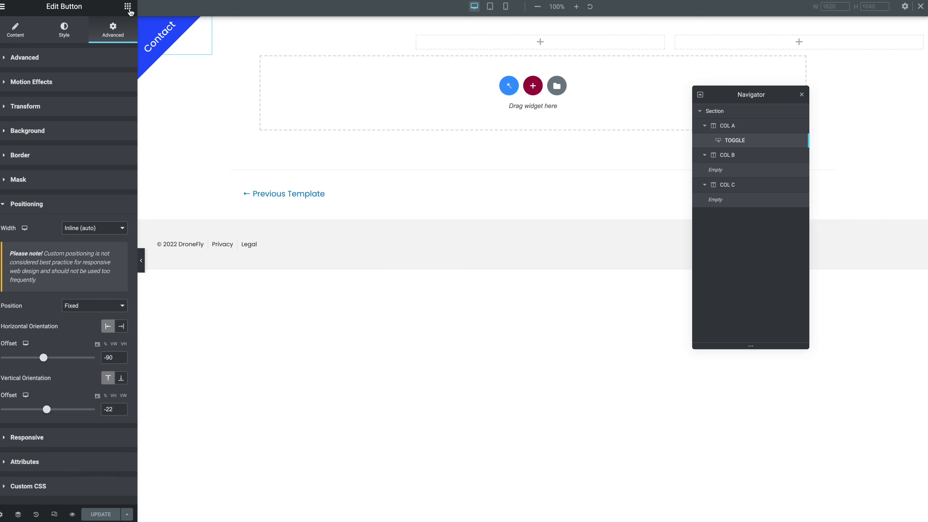
Step: Add an Image widget to the middle header column, COL B
left_click(129, 8)
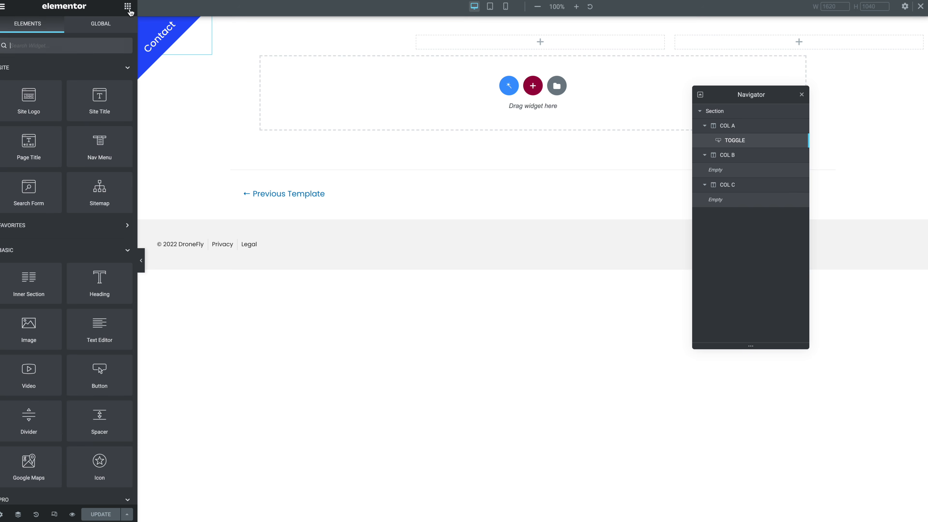
left_click(88, 44)
type("im")
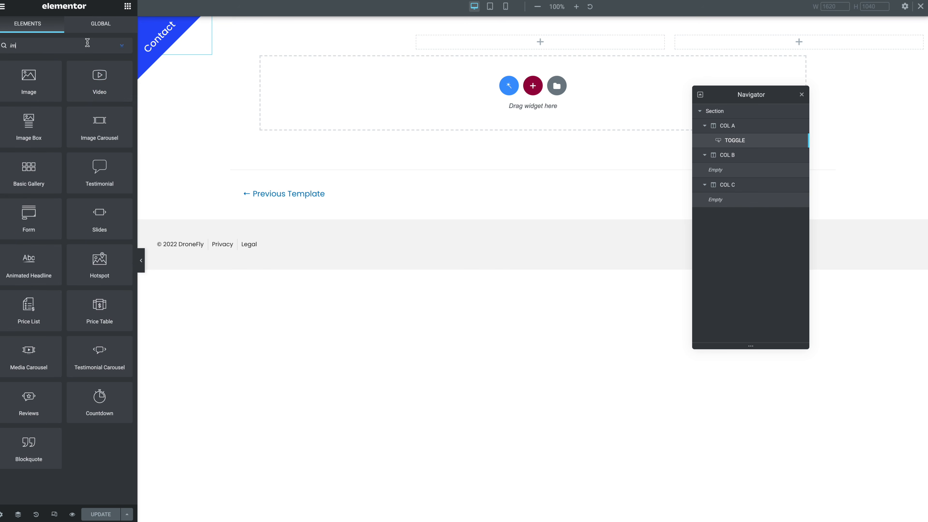
left_click_drag(24, 75, 468, 34)
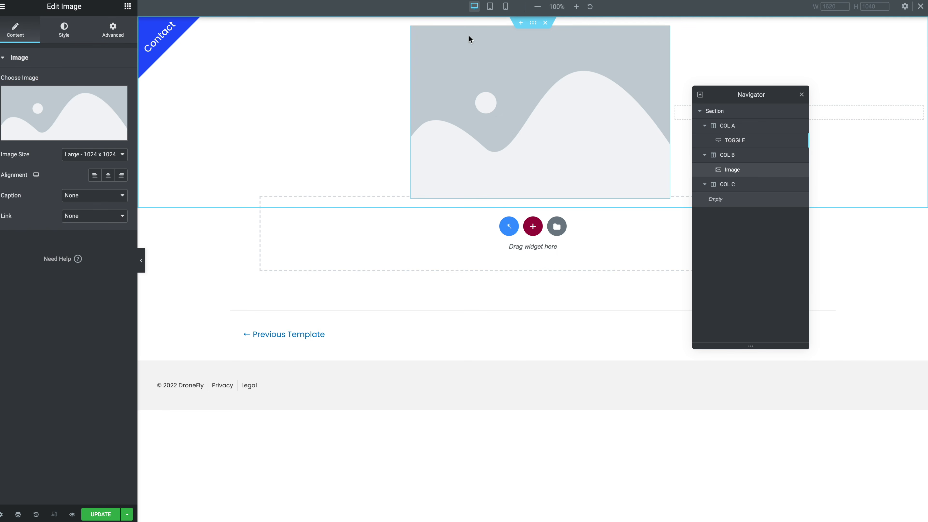
Step: Search the media library for "logo", insert the first DroneFly logo into the Image widget, and align it to the center
left_click(74, 99)
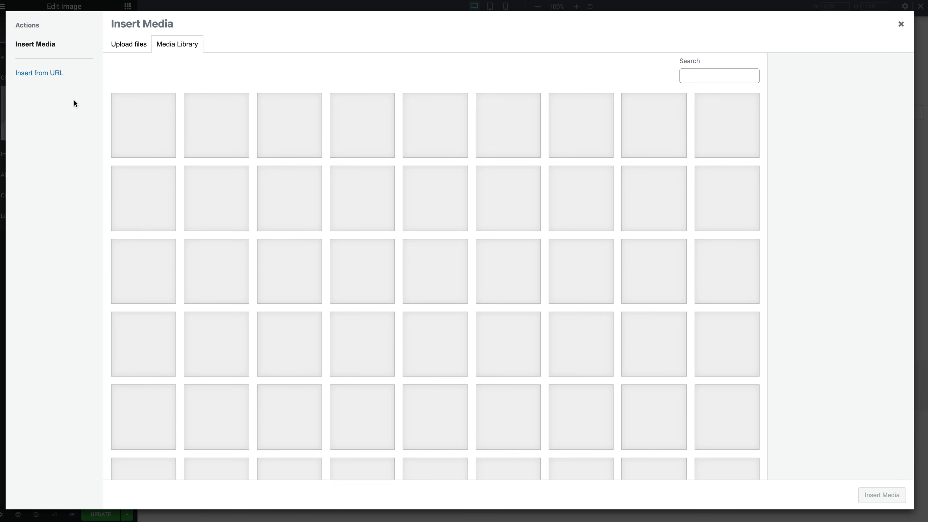
left_click(698, 77)
type("logo")
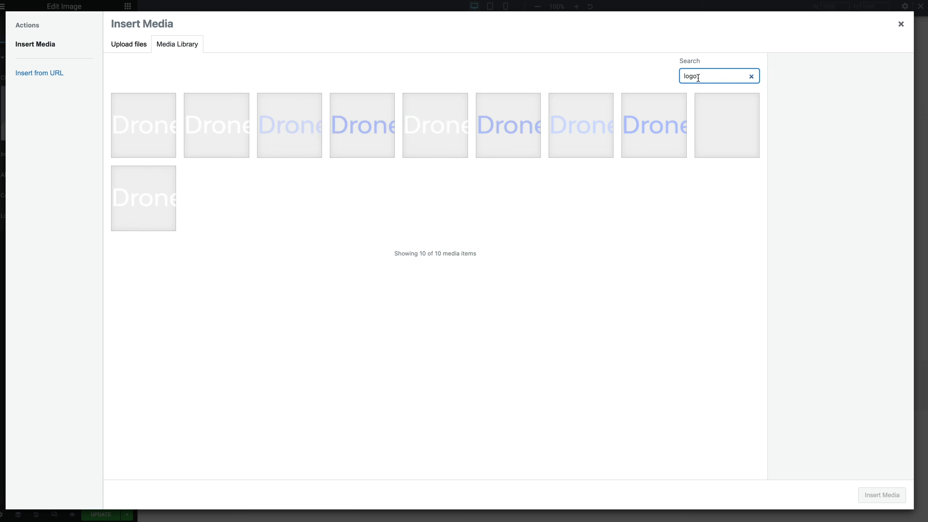
left_click(143, 125)
left_click(871, 499)
left_click(108, 176)
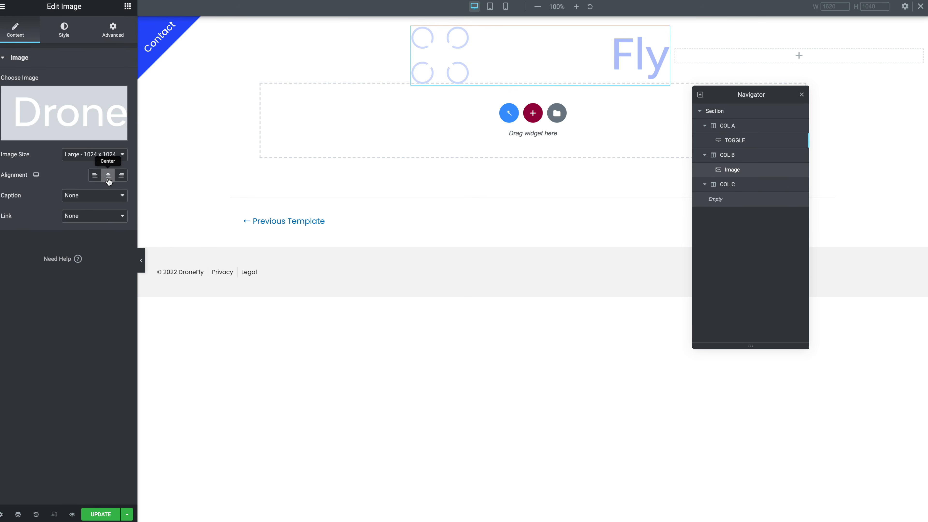
Step: Link the logo image to a custom URL using the dynamic Site URL tag
left_click(89, 217)
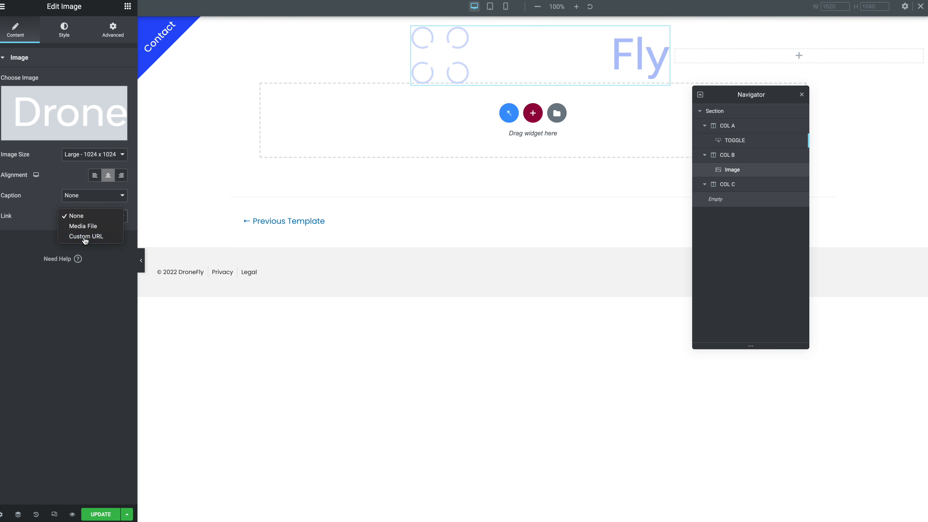
left_click(85, 237)
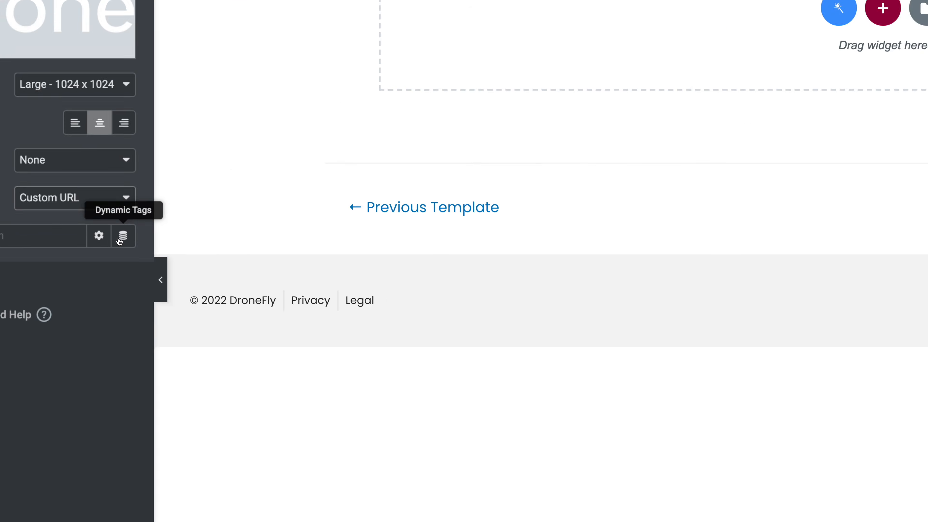
left_click(120, 236)
scroll(30, 350, "down", 2)
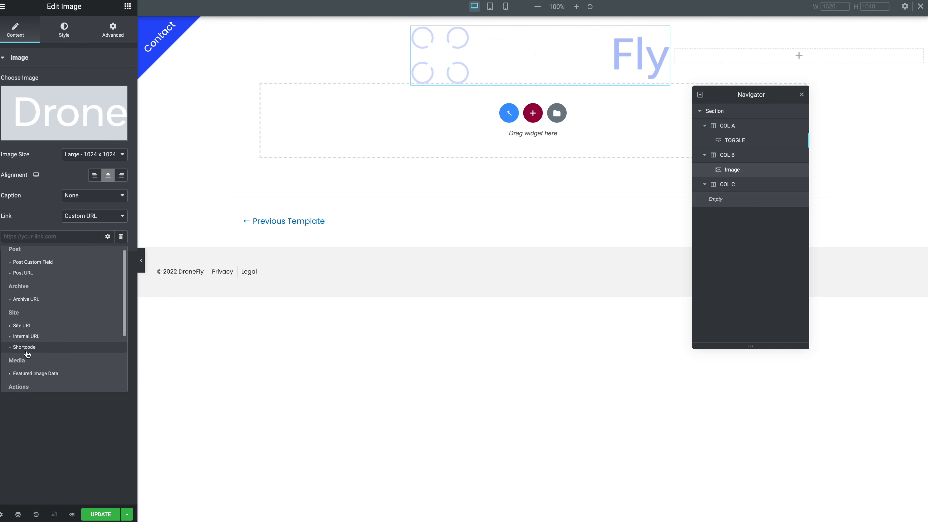
left_click(29, 313)
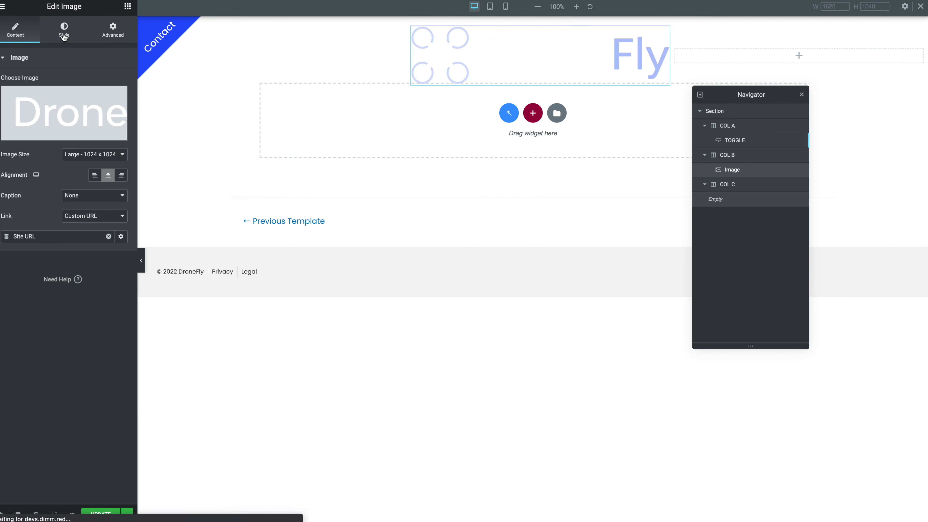
Step: Set the logo image's desktop width to 200 px
left_click(64, 37)
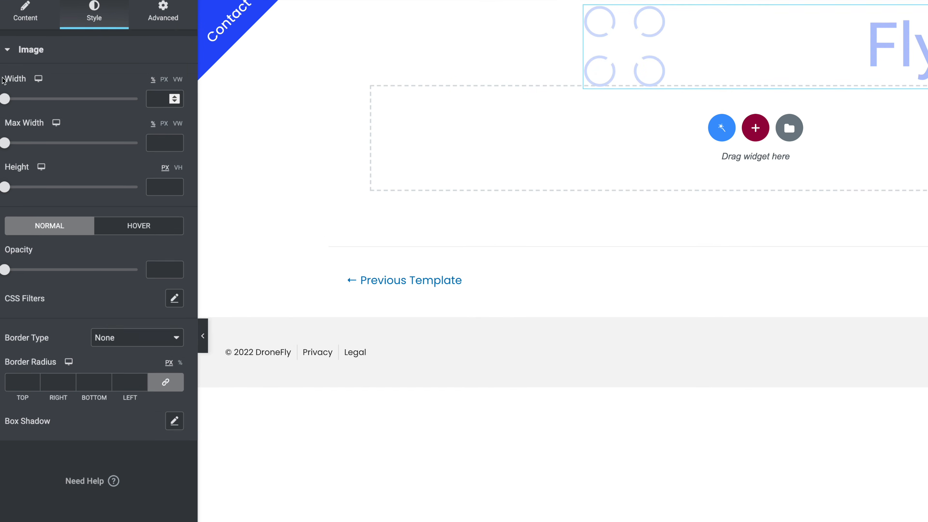
left_click(164, 79)
left_click(154, 104)
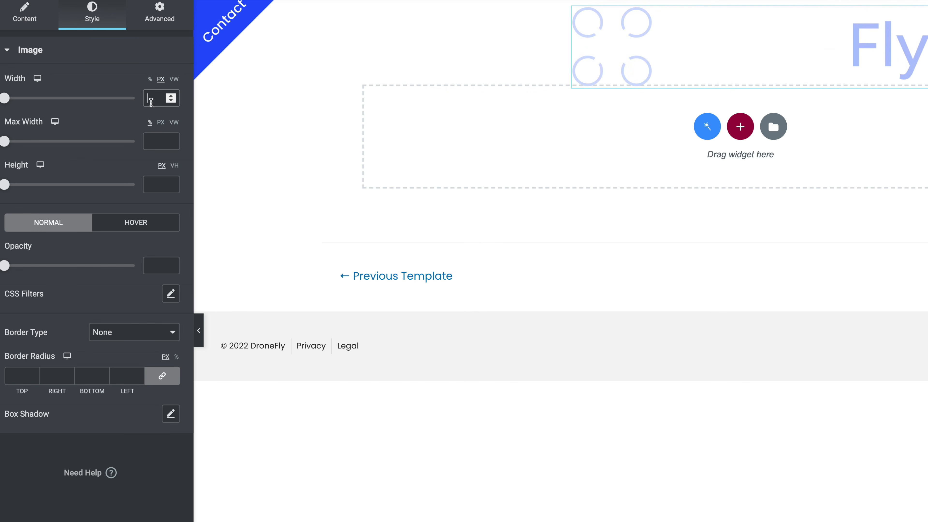
type("200")
Step: Set the logo image's mobile width to 160 px, return to the desktop view, and update the template
left_click(37, 78)
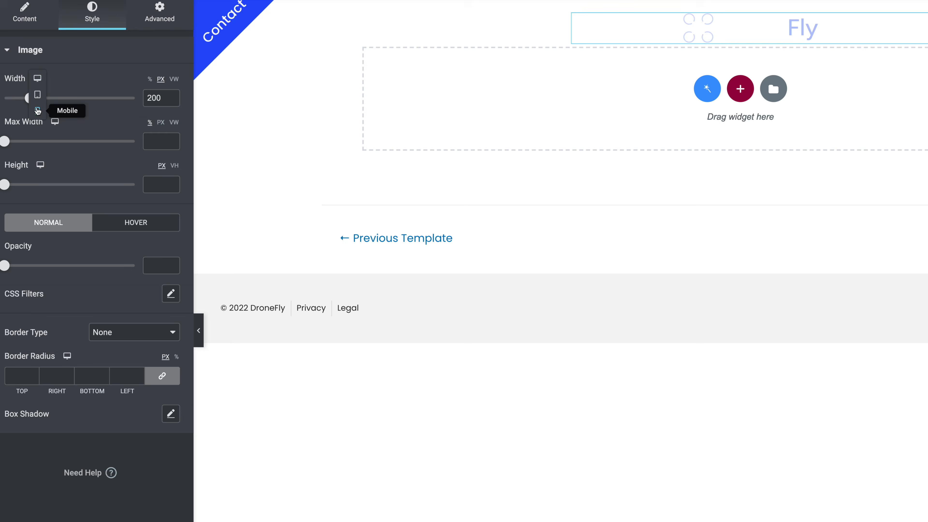
left_click(38, 110)
left_click(152, 98)
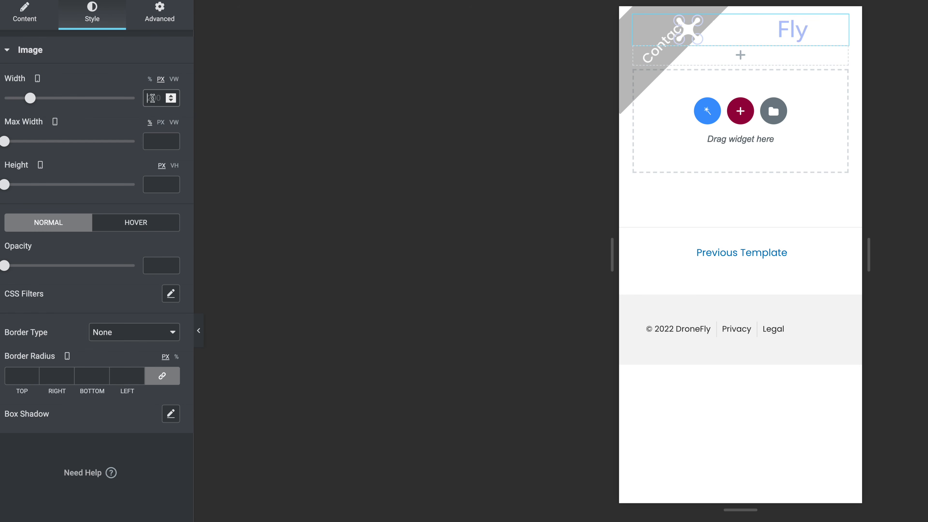
type("150")
left_click(37, 78)
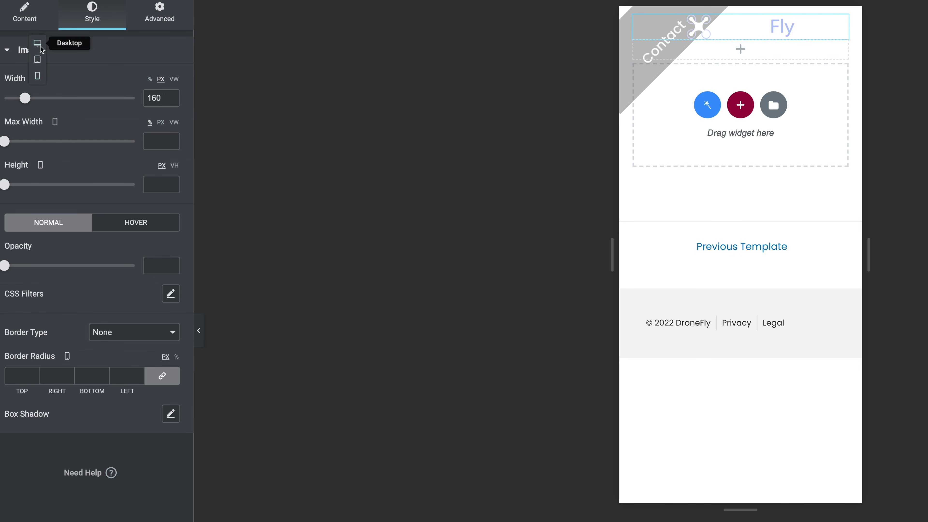
left_click(38, 46)
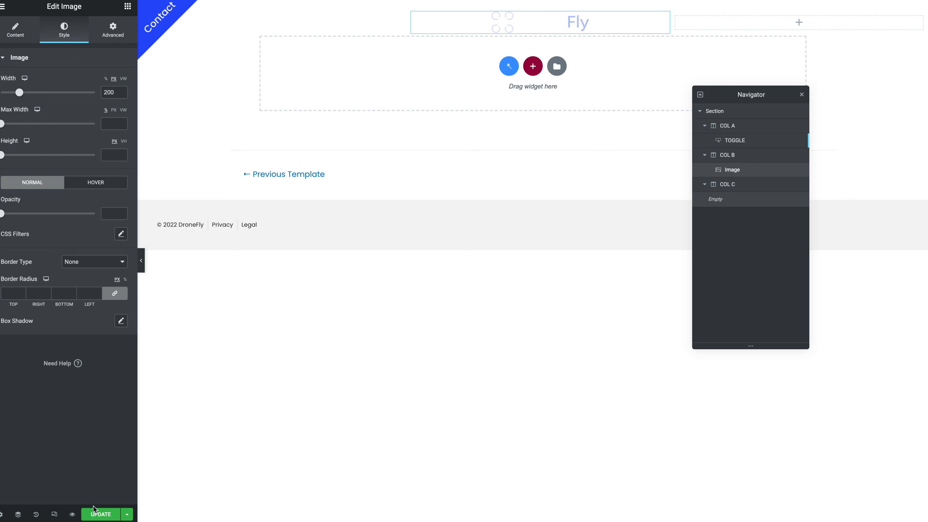
left_click(94, 510)
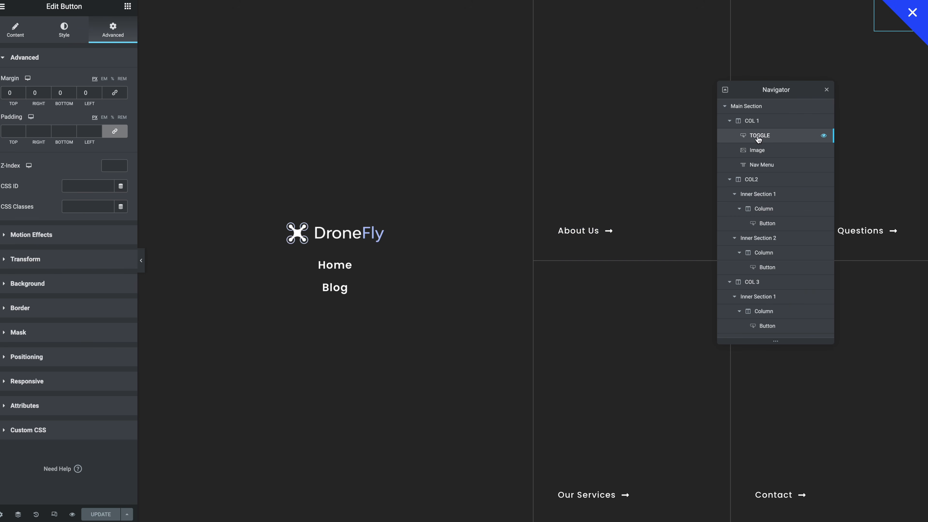
Step: Copy the TOGGLE button from the full-screen menu popup and paste it into the header's empty COL C column
right_click(758, 139)
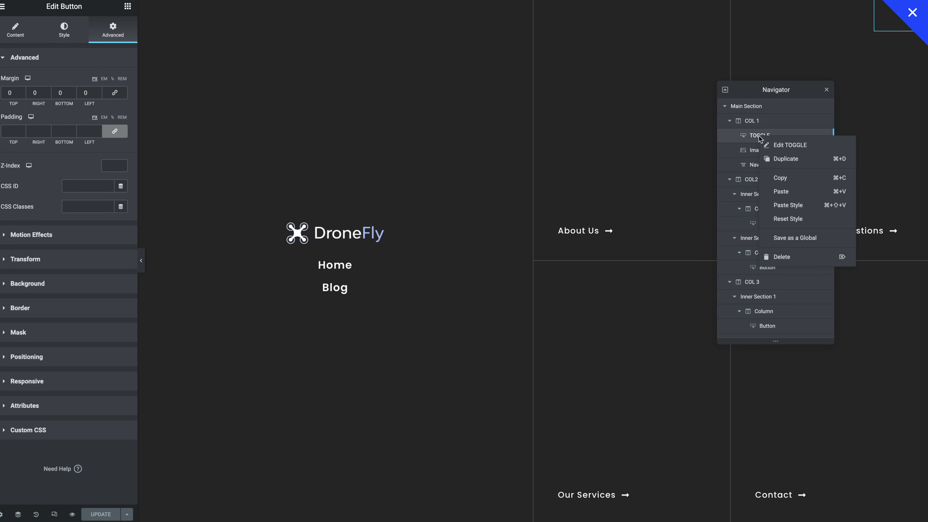
left_click(773, 179)
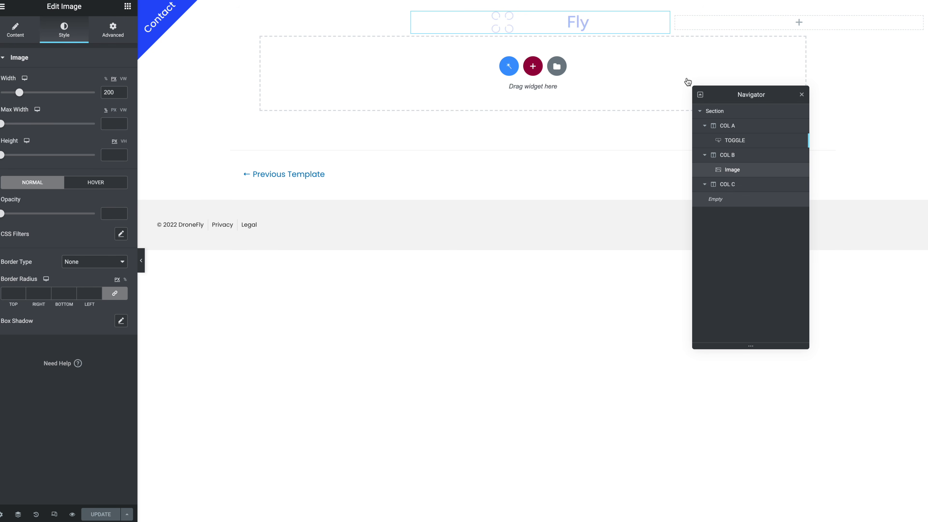
right_click(745, 28)
left_click(774, 94)
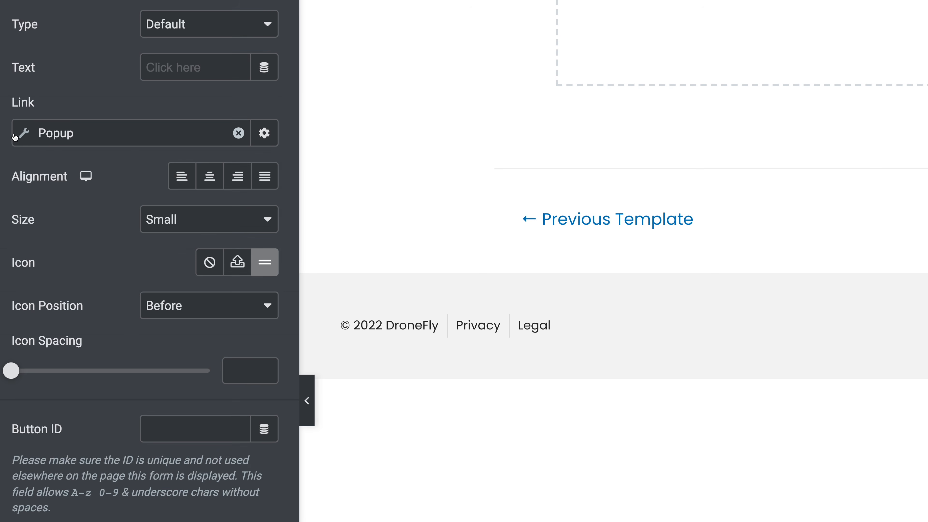
Step: Change the pasted toggle's popup link action to Open Popup and select POPUP (Template) as its target
left_click(6, 134)
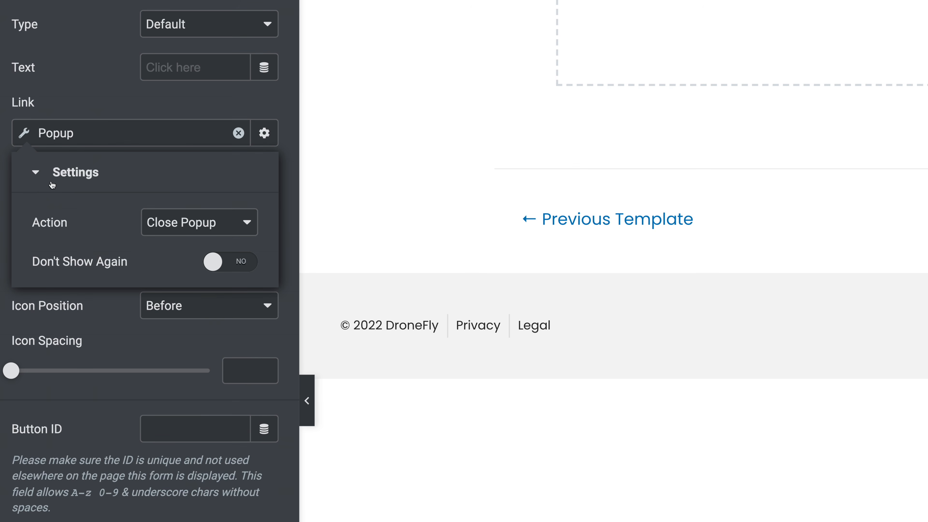
left_click(152, 229)
left_click(156, 213)
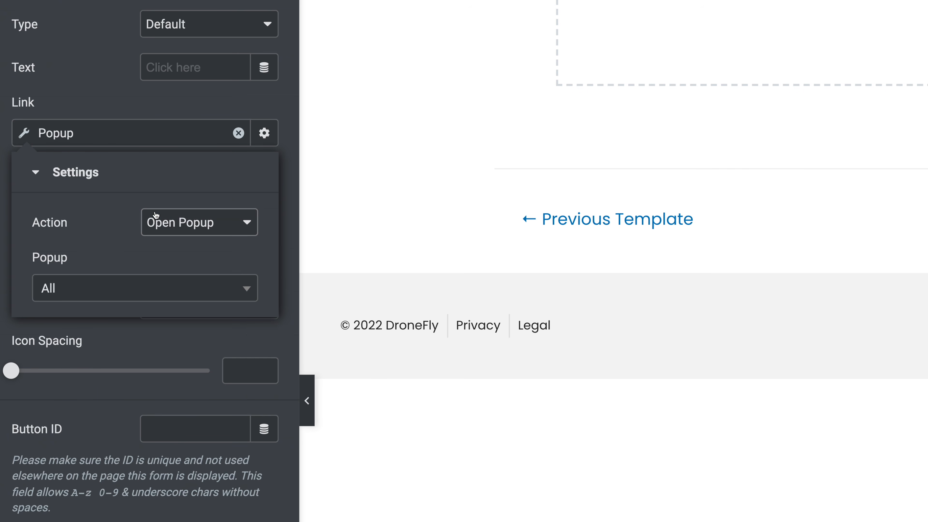
left_click(53, 290)
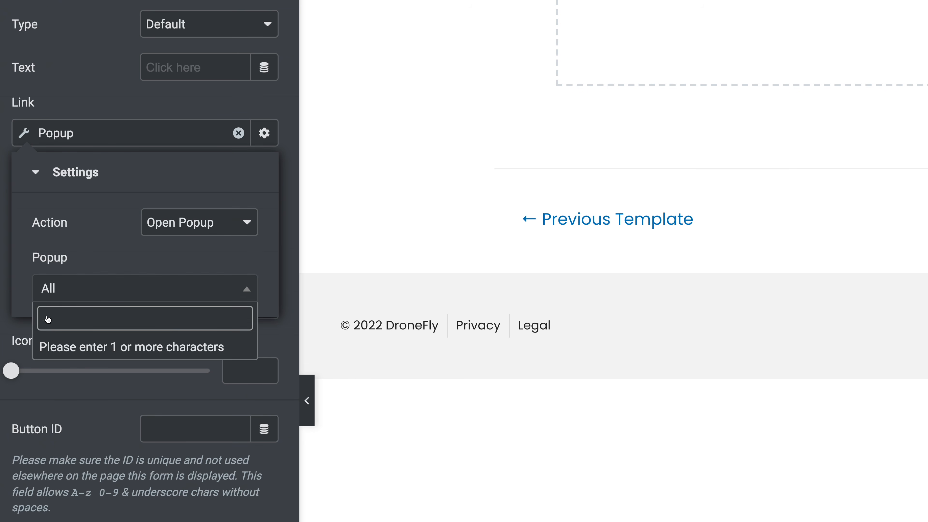
type("popup")
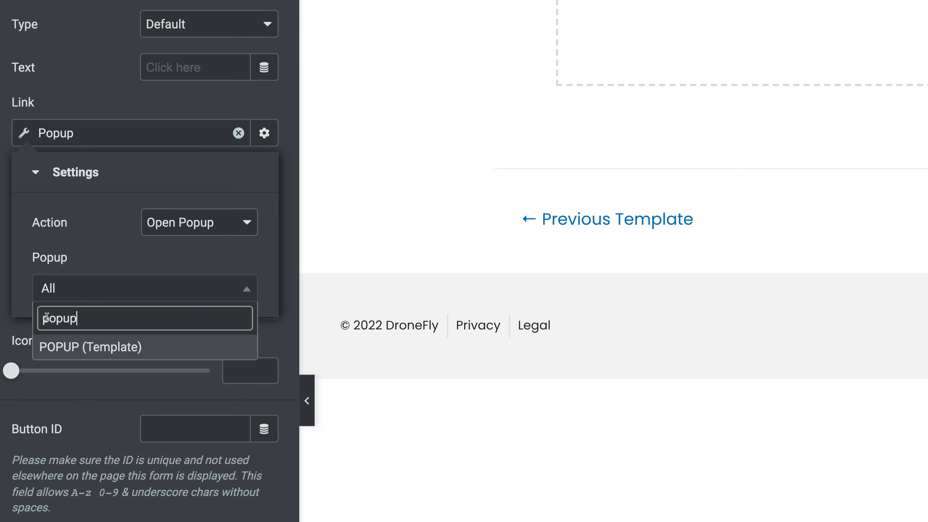
left_click(56, 344)
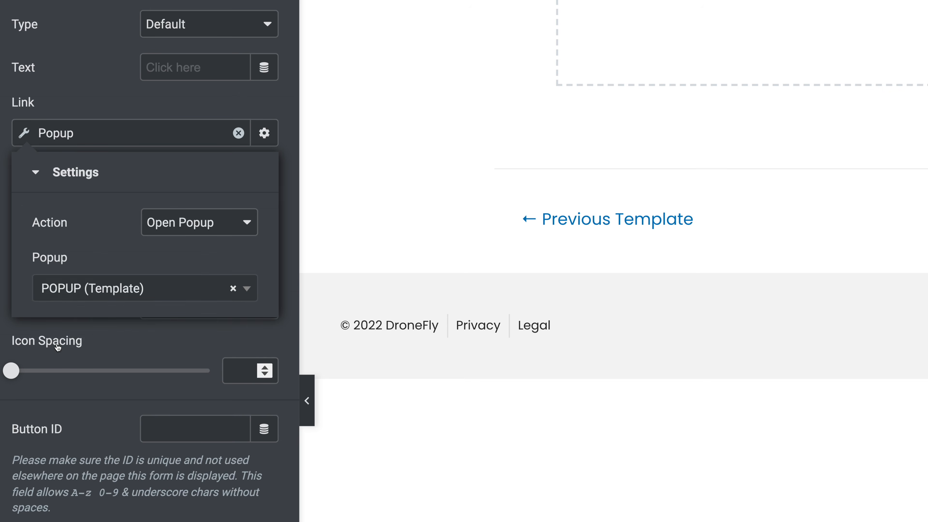
left_click(57, 345)
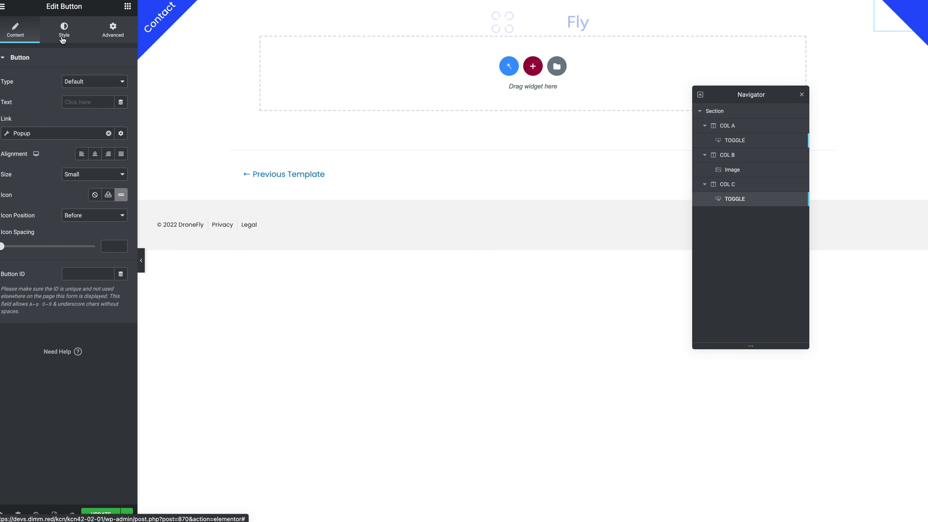
Step: Give the header toggle a near-white DroneFly global text color and a dark global hover background color, and update the template
left_click(64, 36)
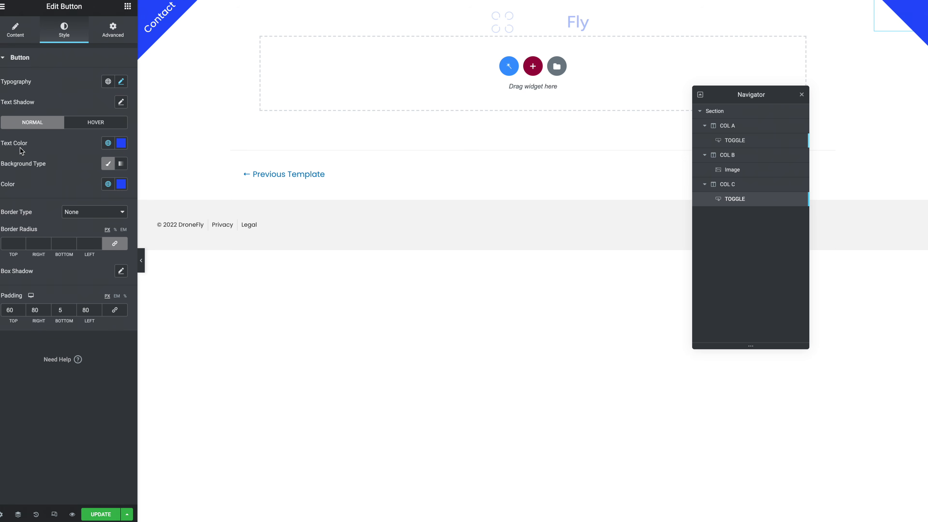
left_click(107, 143)
scroll(76, 229, "down", 3)
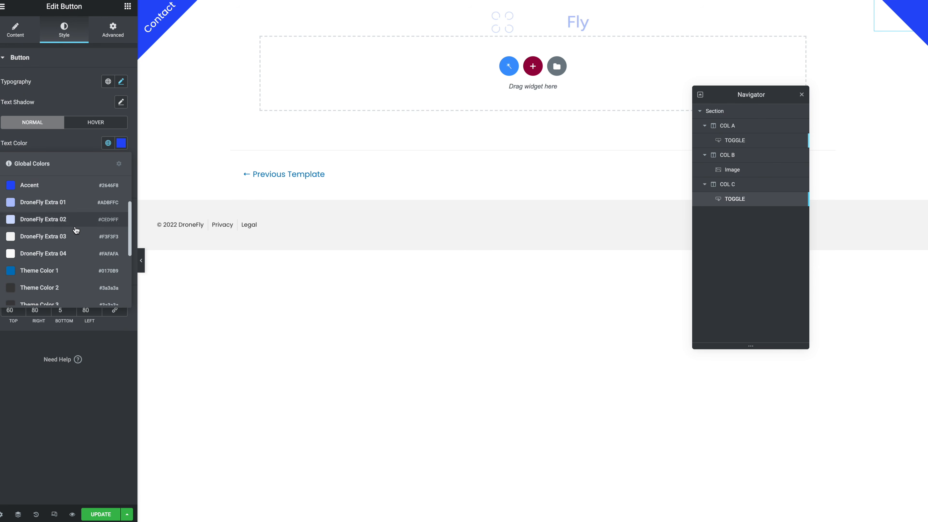
left_click(76, 230)
left_click(85, 124)
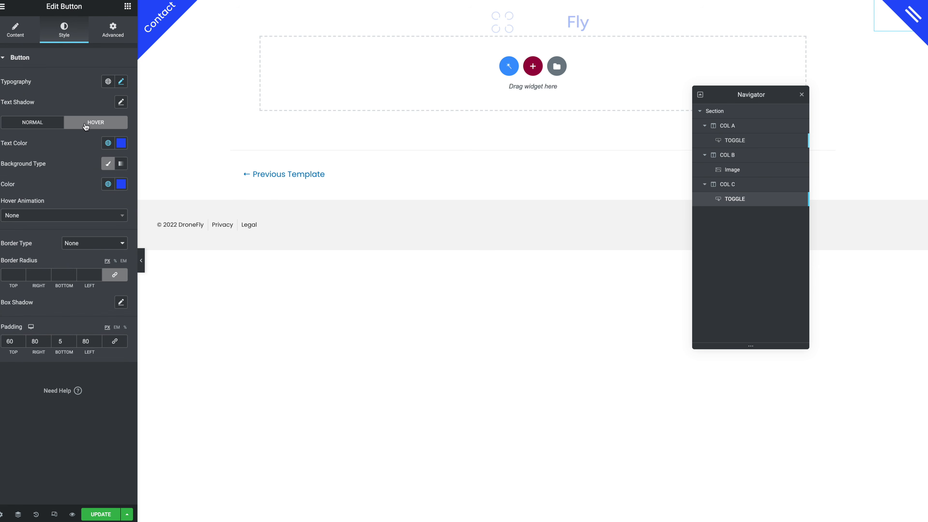
left_click(108, 184)
left_click(35, 247)
left_click(99, 512)
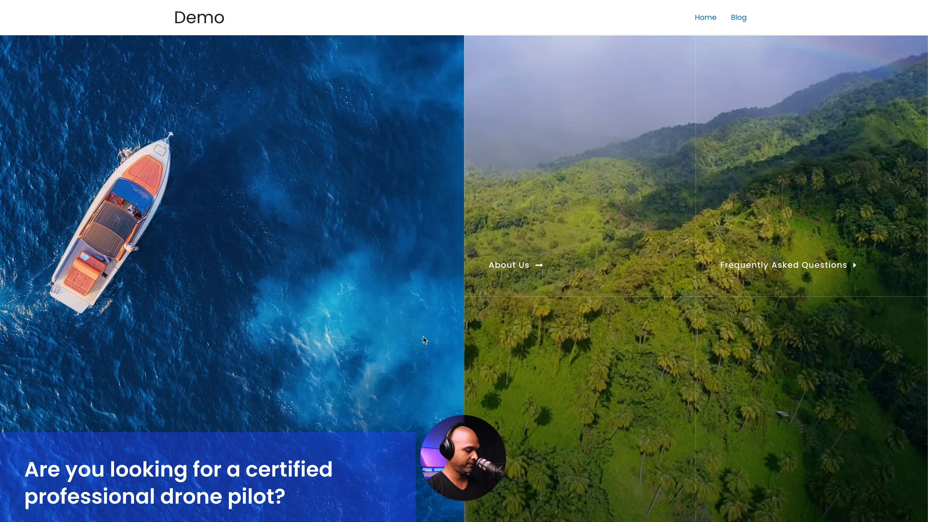
Step: Reload the live homepage, check the header's behavior while scrolling the page, and open the menu popup from the corner toggle
key("super+r")
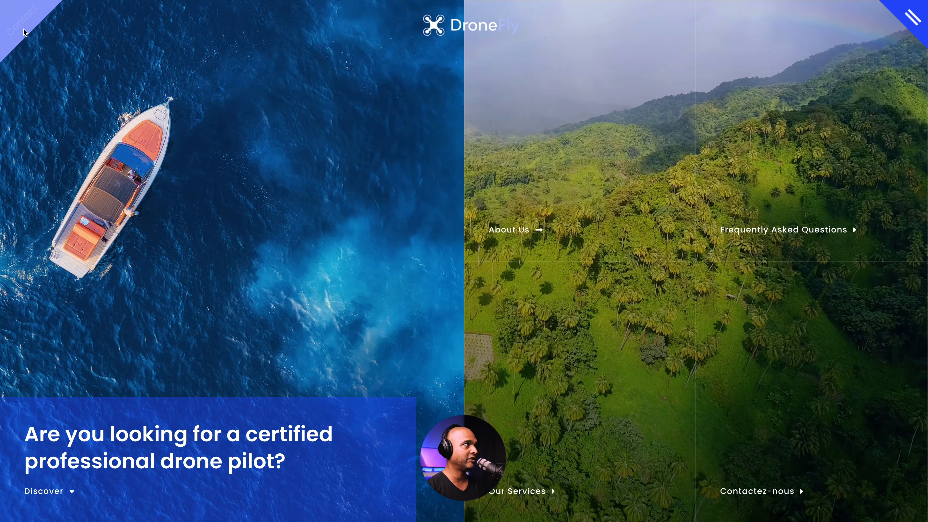
scroll(47, 138, "down", 5)
scroll(47, 137, "down", 10)
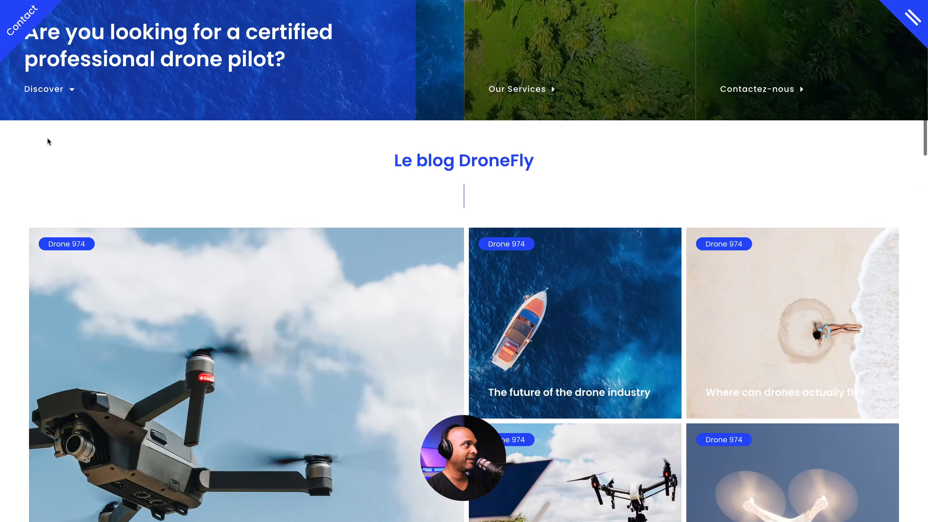
scroll(47, 138, "up", 10)
scroll(455, 224, "up", 5)
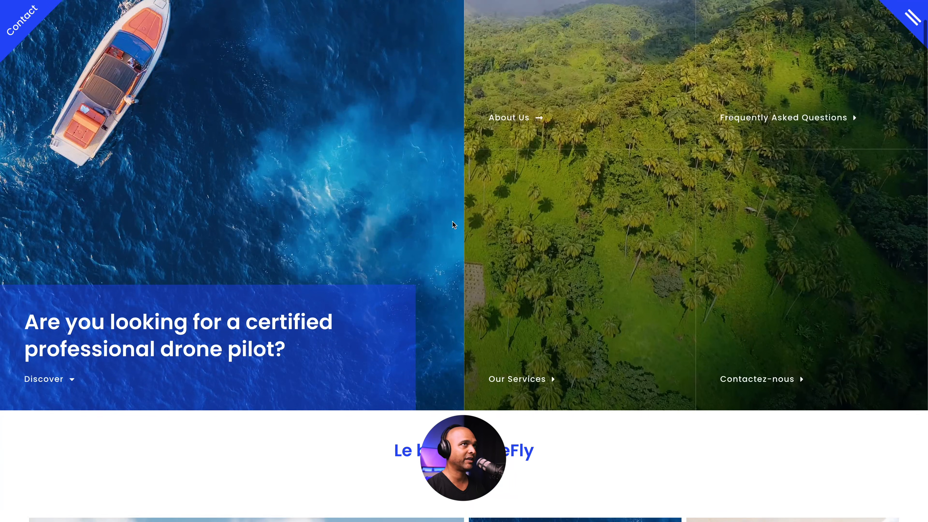
scroll(659, 207, "down", 6)
scroll(673, 206, "up", 6)
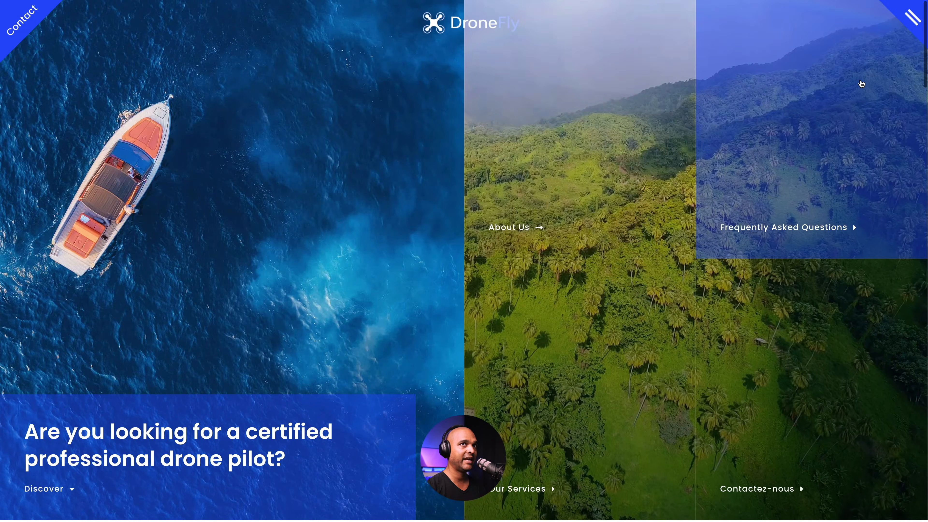
scroll(787, 158, "down", 1)
scroll(787, 158, "down", 8)
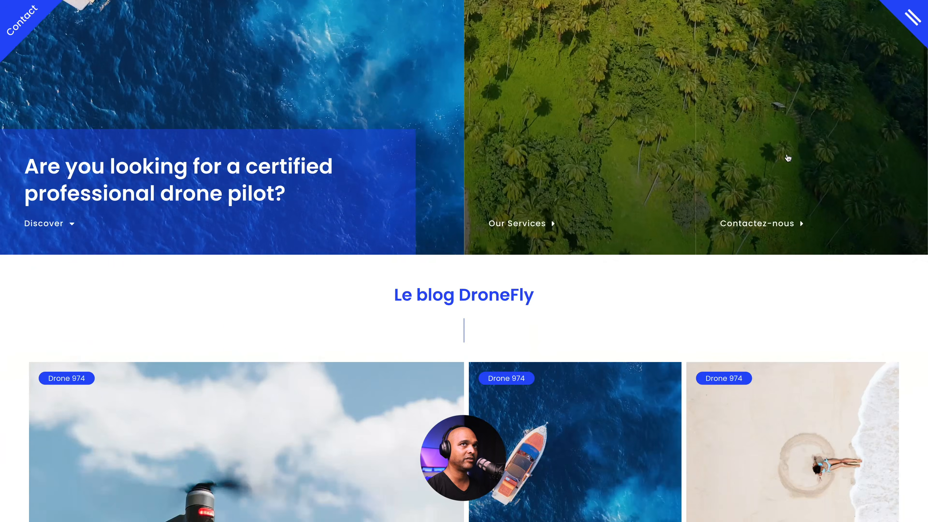
scroll(787, 156, "up", 8)
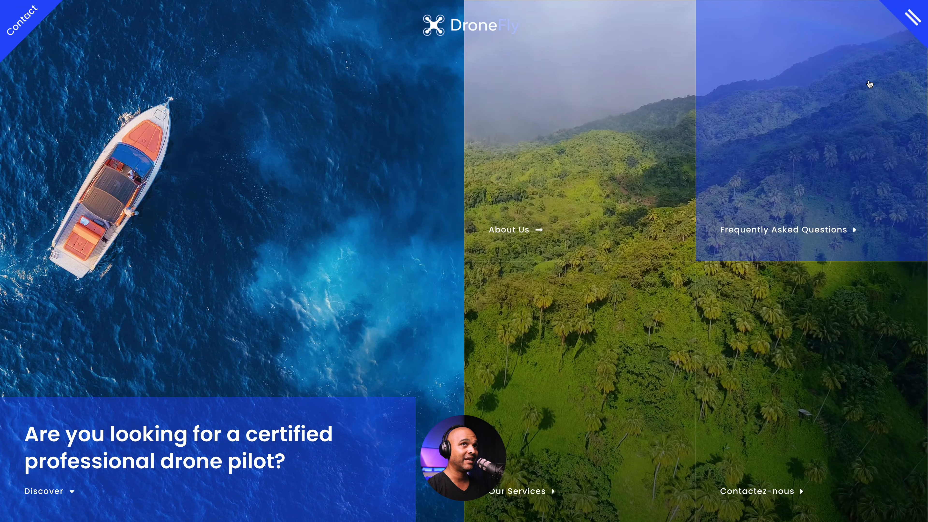
left_click(915, 19)
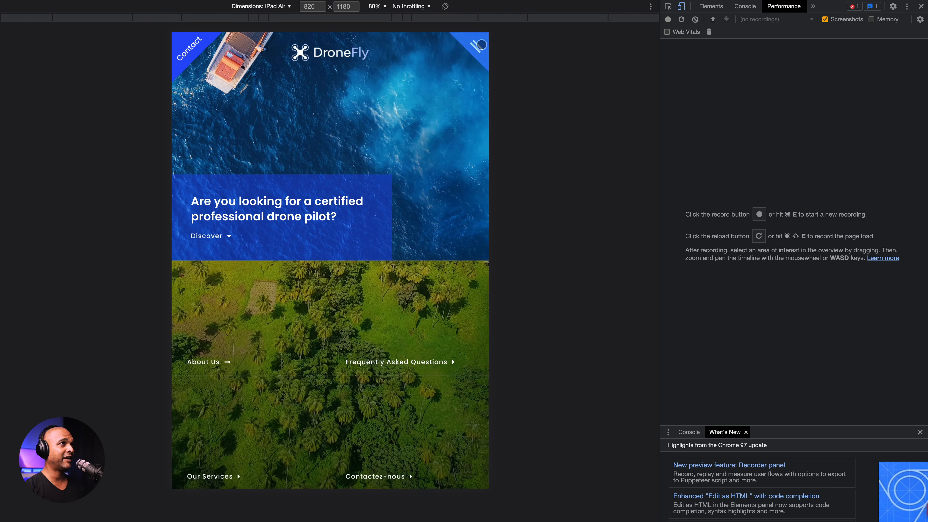
Step: Test opening and closing the menu popup in the iPad Air and iPhone XR previews
left_click(476, 46)
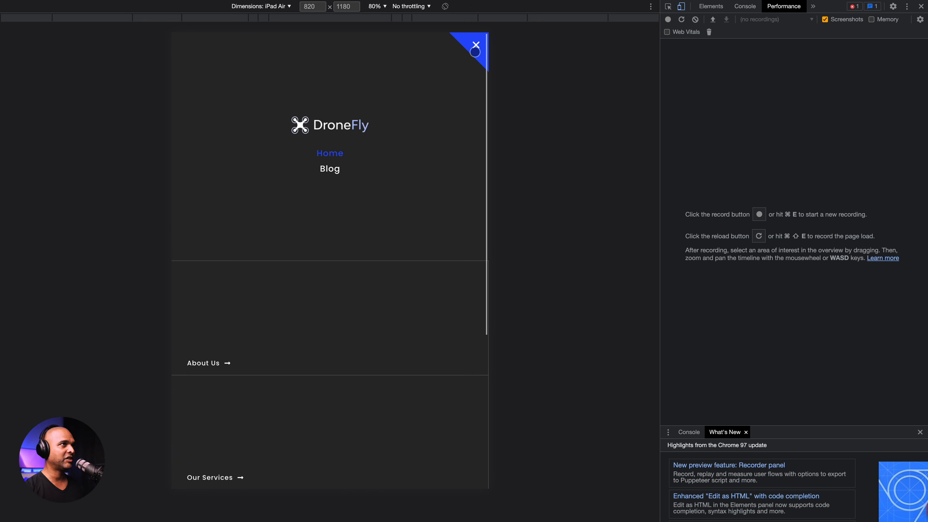
left_click(475, 51)
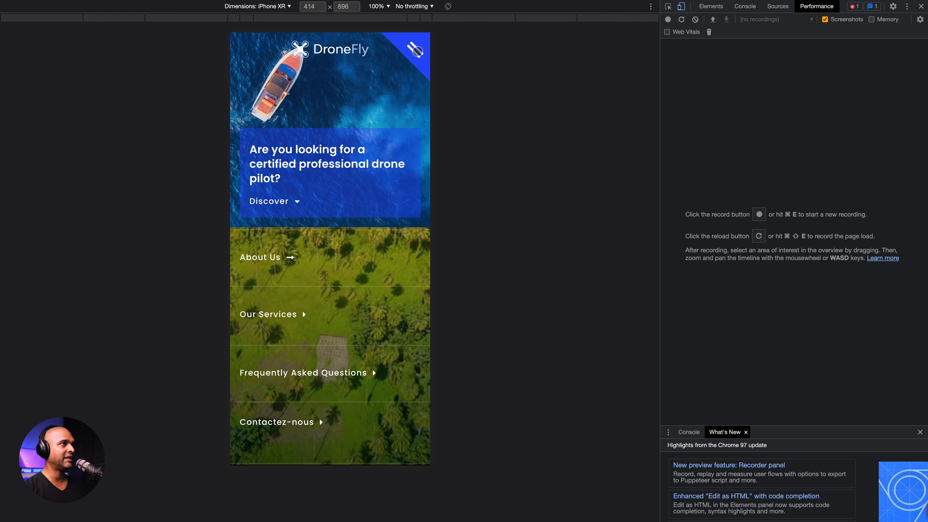
left_click(417, 51)
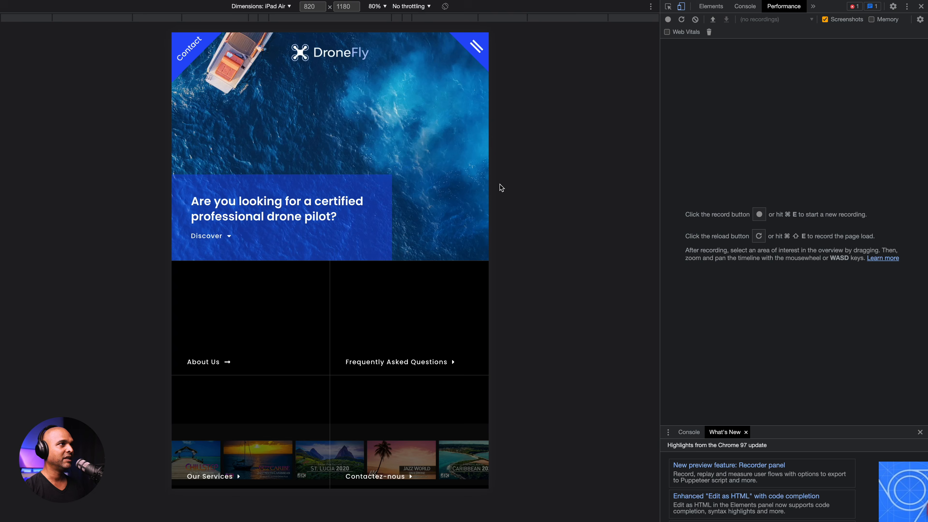
left_click(476, 47)
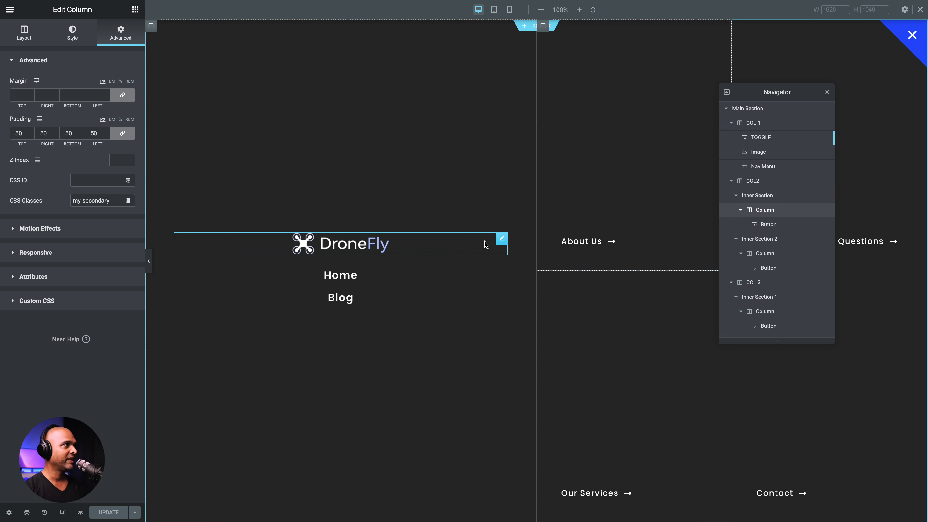
Step: In the popup's tablet view, set the COL2 column width to 50%
left_click(492, 11)
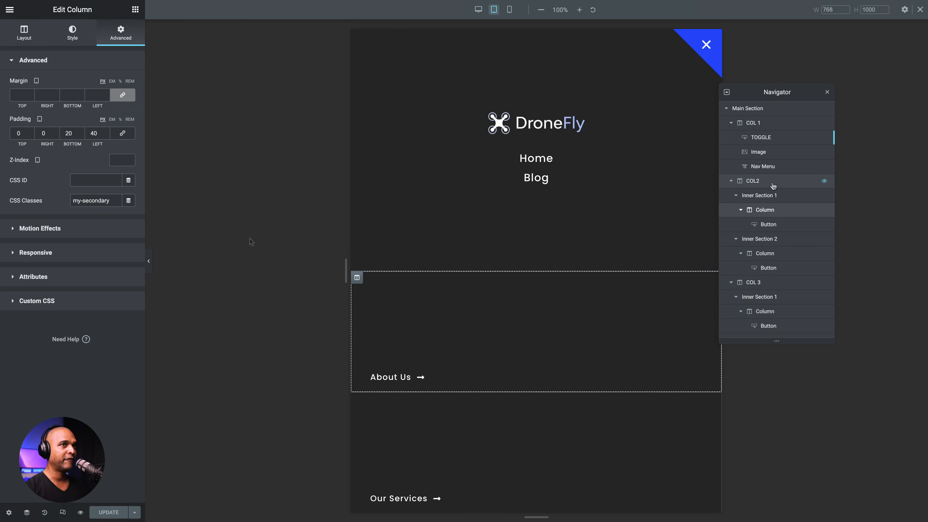
left_click(754, 127)
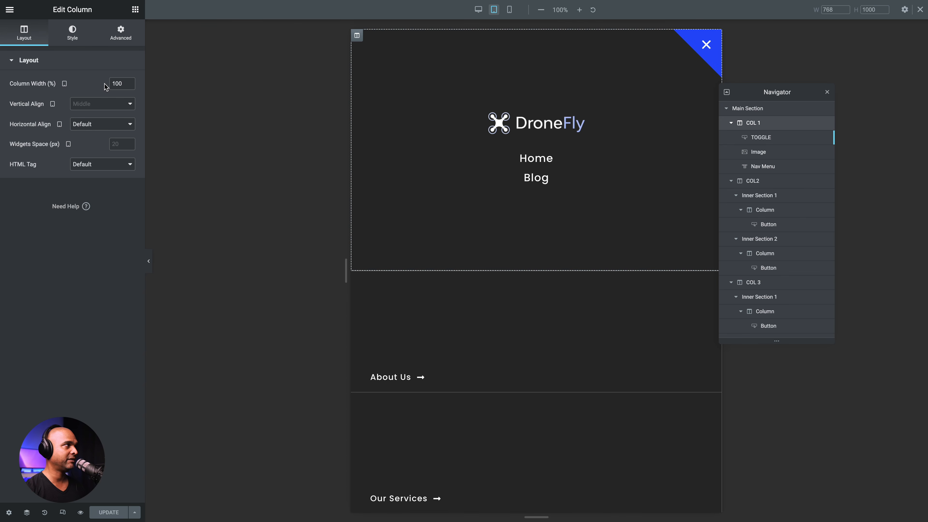
left_click(751, 181)
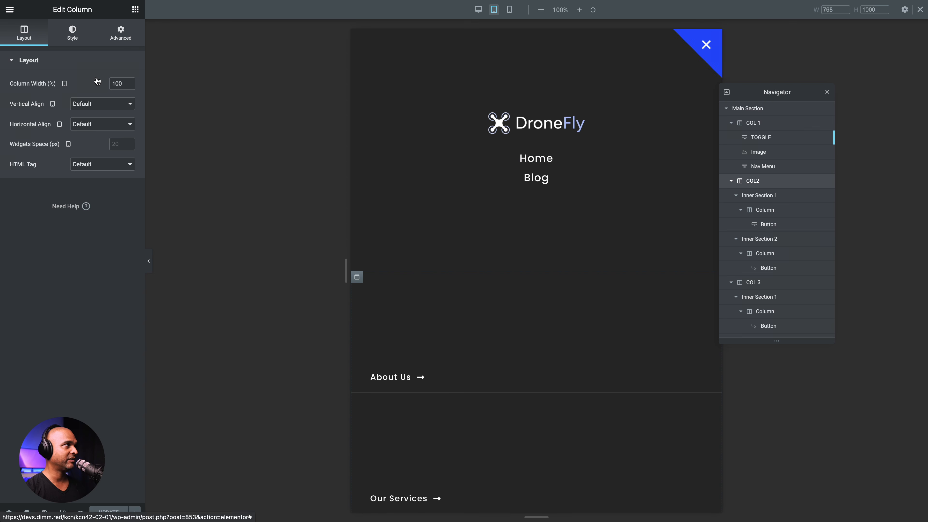
type("50")
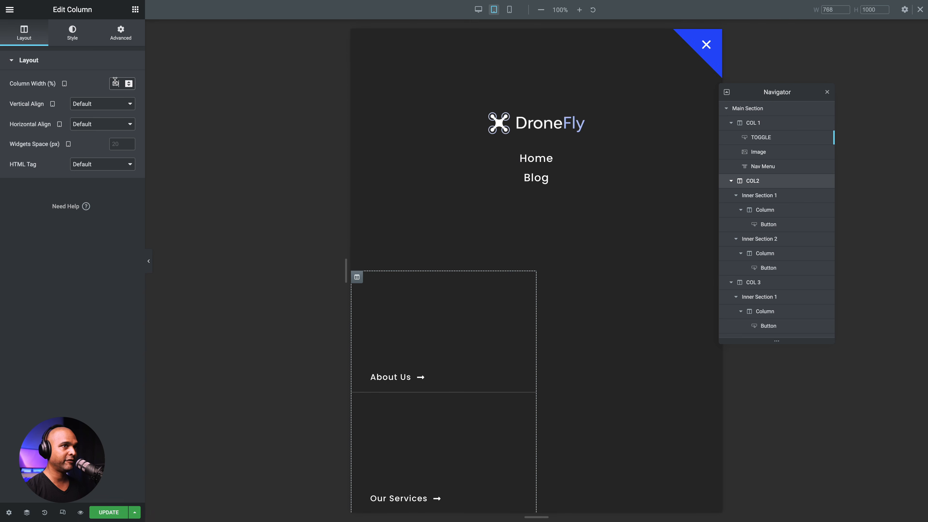
Step: Set the COL 3 column's tablet width to 50% and update the popup
left_click(754, 282)
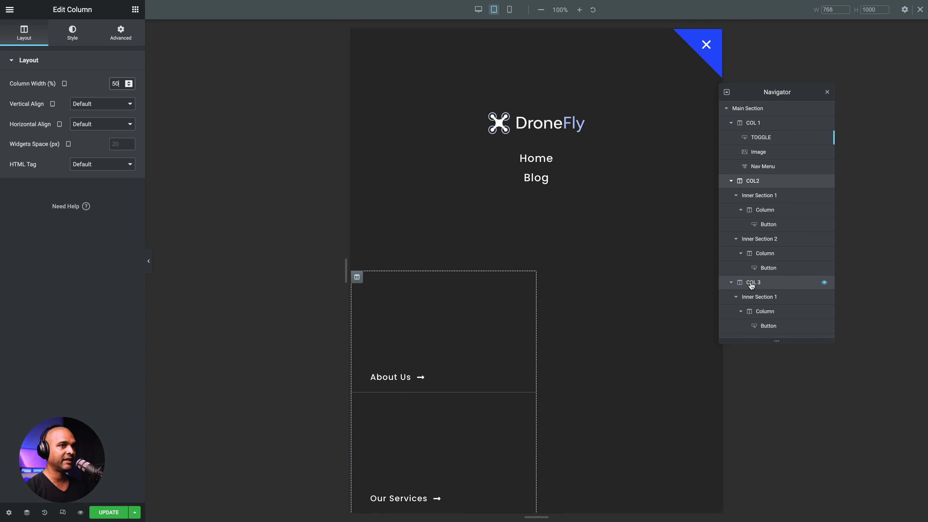
left_click(24, 41)
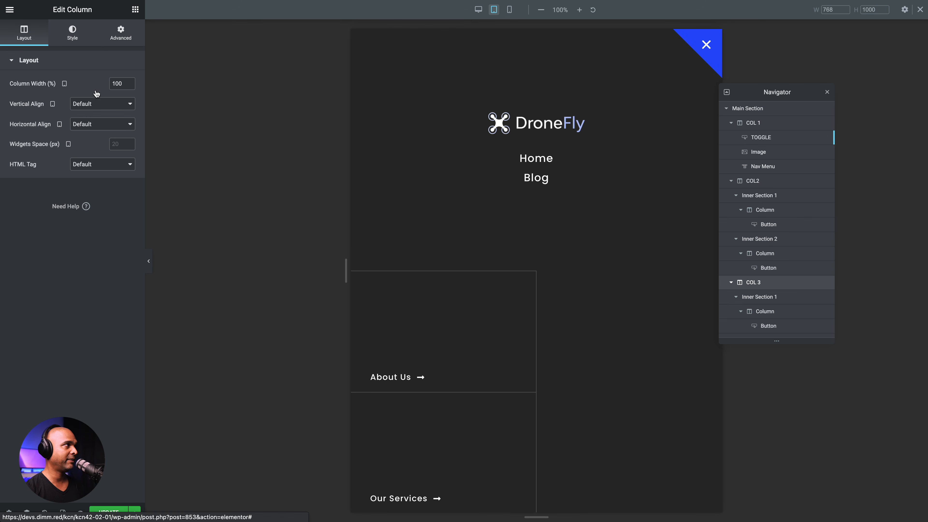
left_click(118, 84)
type("50")
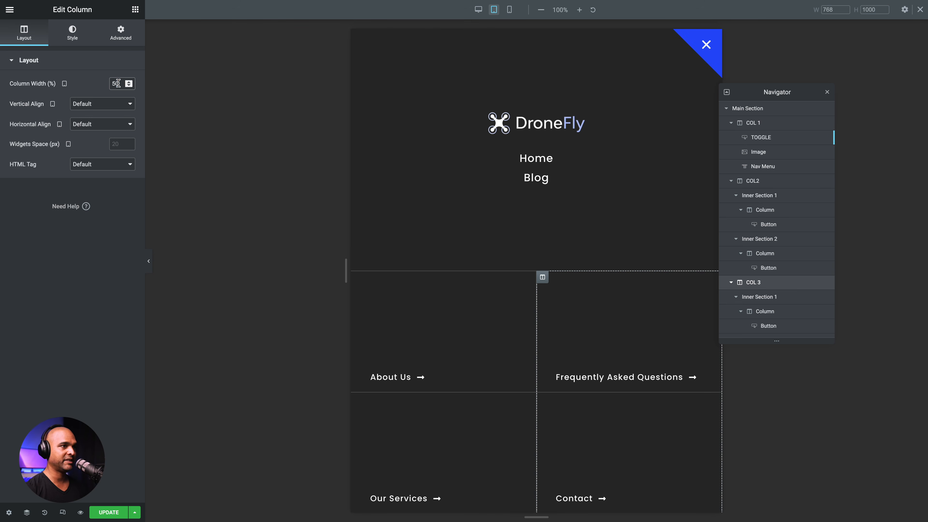
left_click(107, 513)
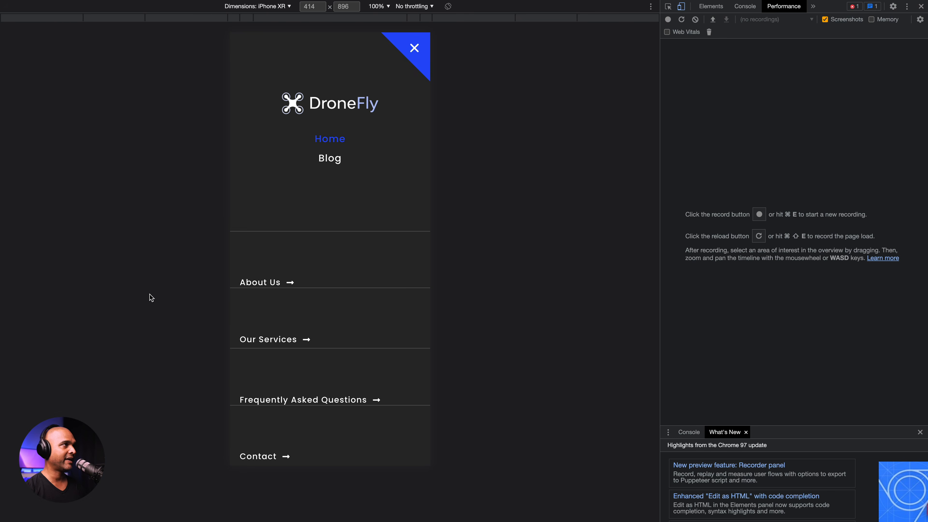
Step: Reload the previews, open the menu popup at iPad Air size to check its column layout, and return to the popup editor
key("super+r")
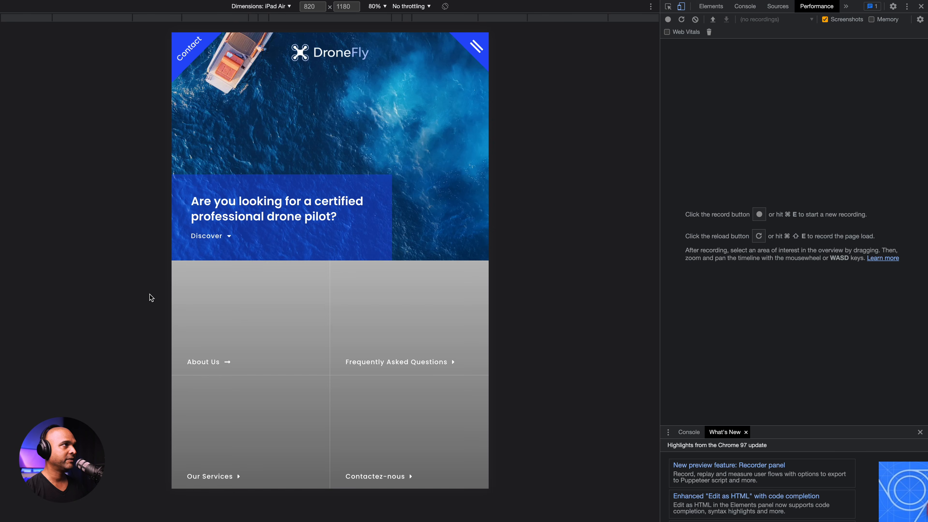
left_click(474, 49)
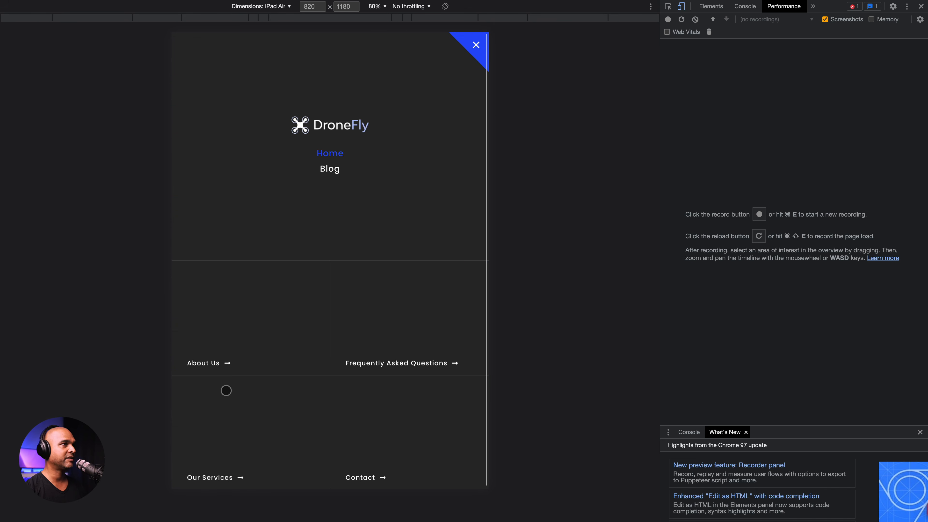
key("ctrl+Left")
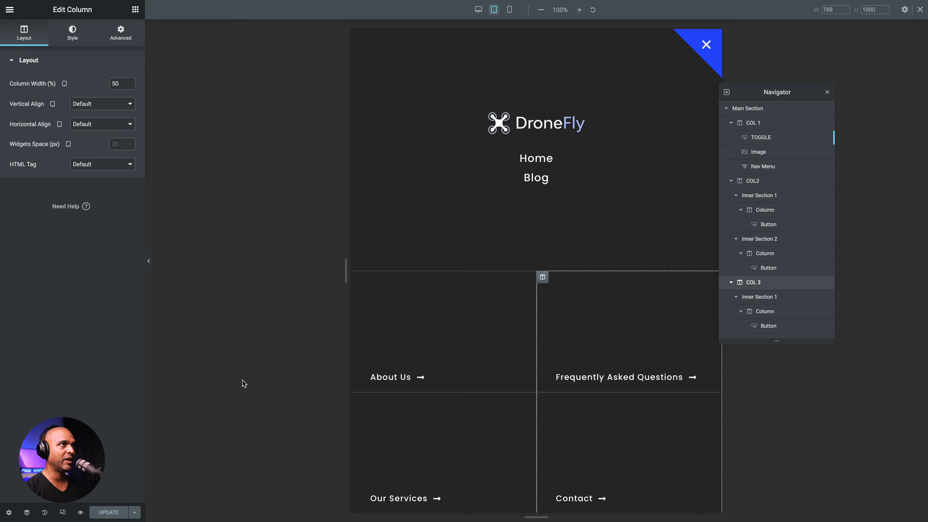
Step: In the mobile view, set the bottom padding of the About Us and Our Services columns to 20 px
left_click(509, 11)
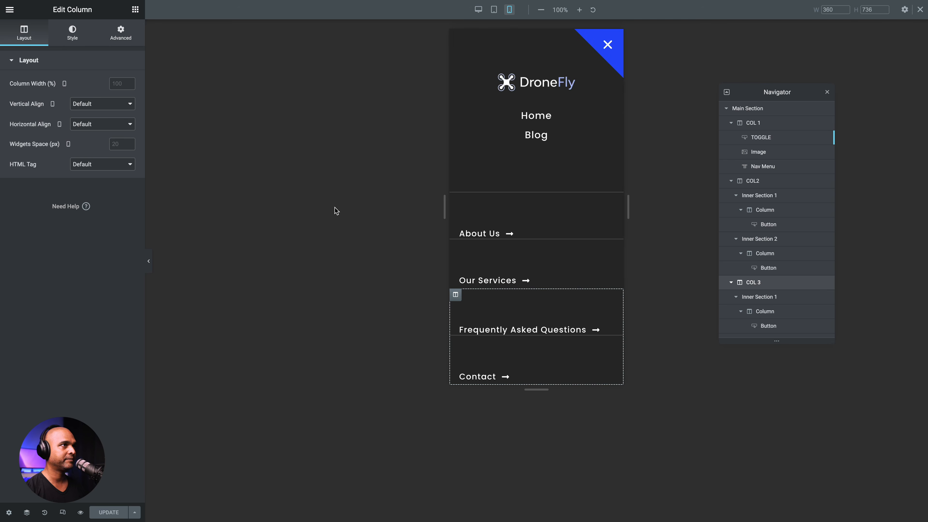
left_click(456, 199)
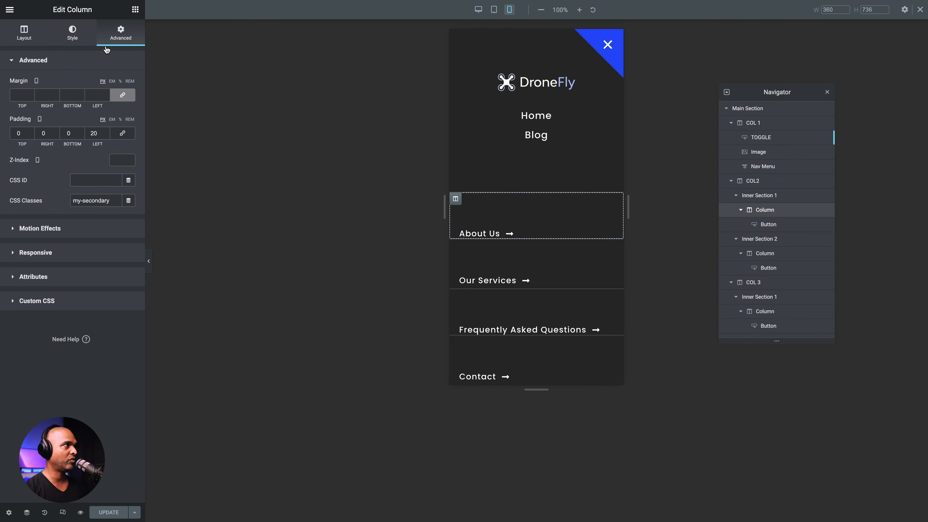
left_click(66, 134)
type("20")
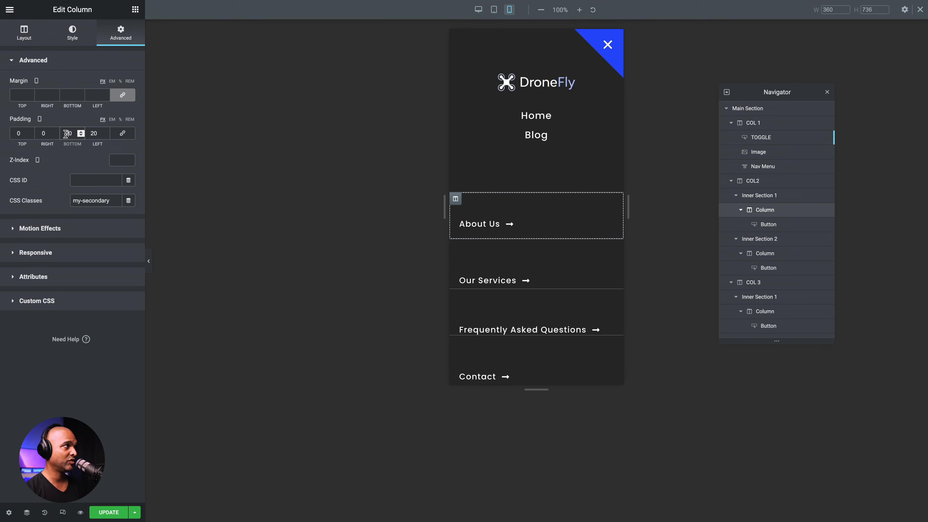
left_click(455, 245)
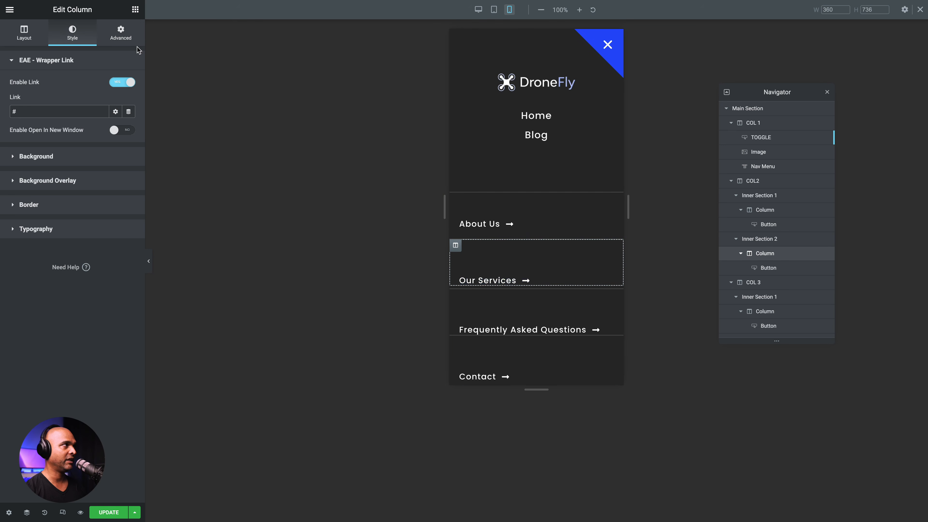
left_click(122, 34)
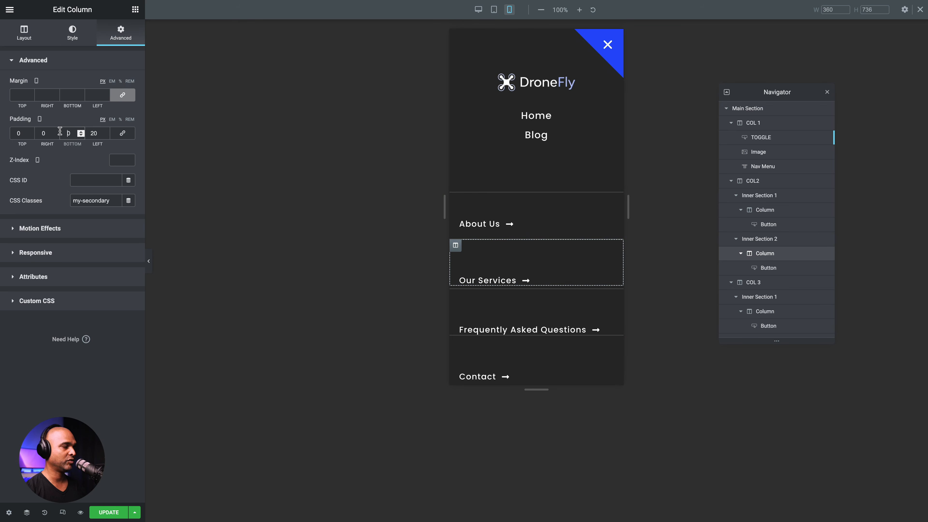
type("2")
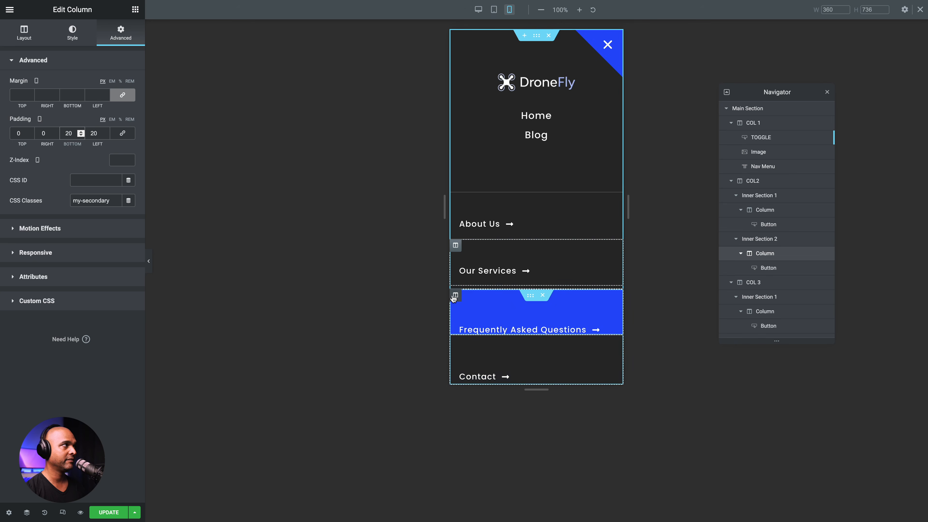
Step: Set the mobile bottom padding of the Frequently Asked Questions and Contact columns to 20 px and update the popup
left_click(454, 296)
left_click(121, 34)
left_click(62, 132)
type("2")
left_click(455, 342)
left_click(121, 34)
left_click(66, 131)
type("2")
left_click(108, 511)
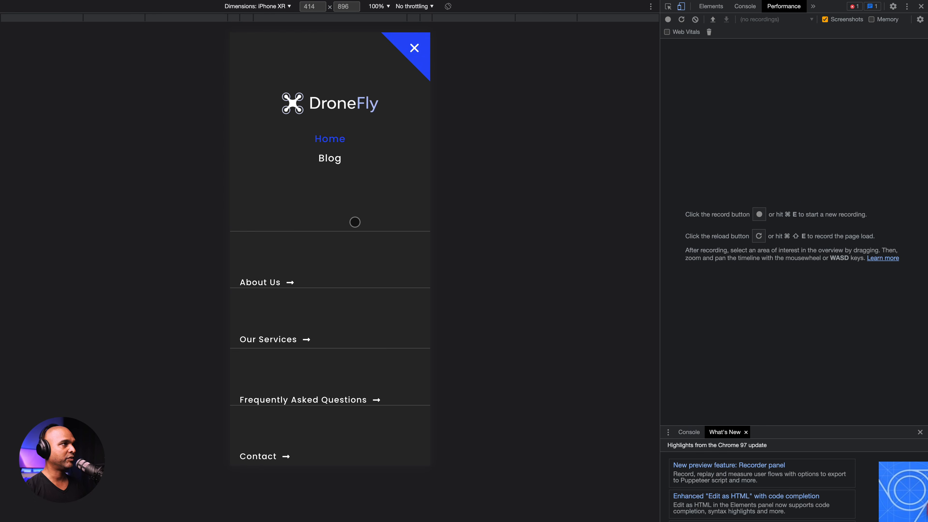
Step: Test the menu toggle in the iPhone XR preview, on the scrolled full-width homepage, and in the iPad Air preview
left_click(415, 50)
left_click(418, 51)
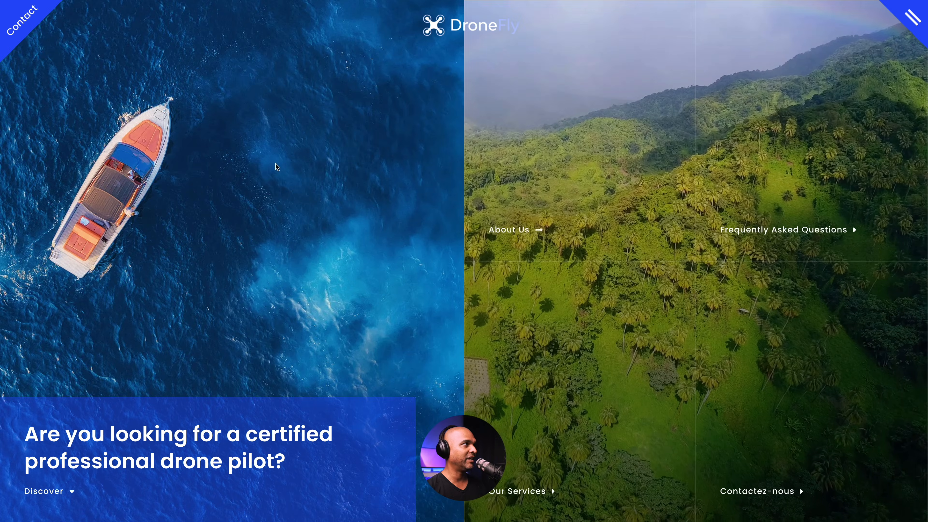
scroll(270, 166, "down", 10)
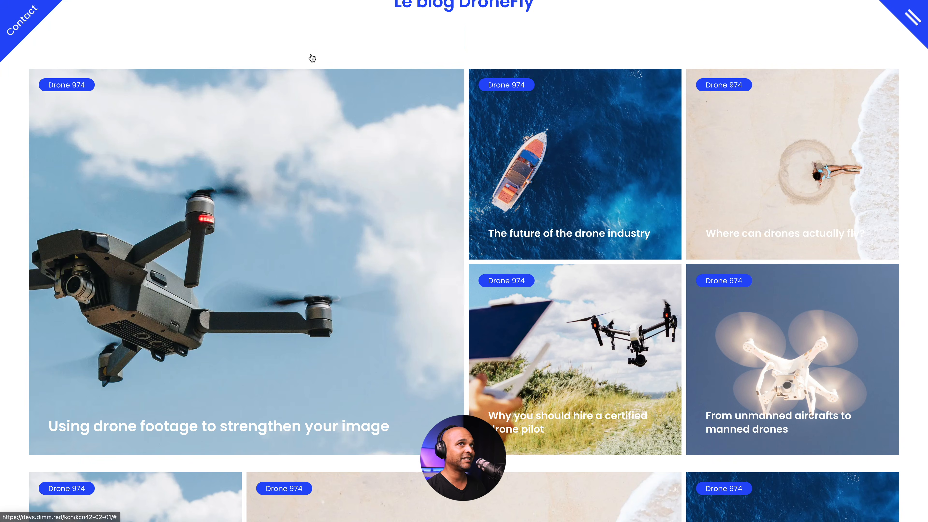
scroll(857, 43, "down", 1)
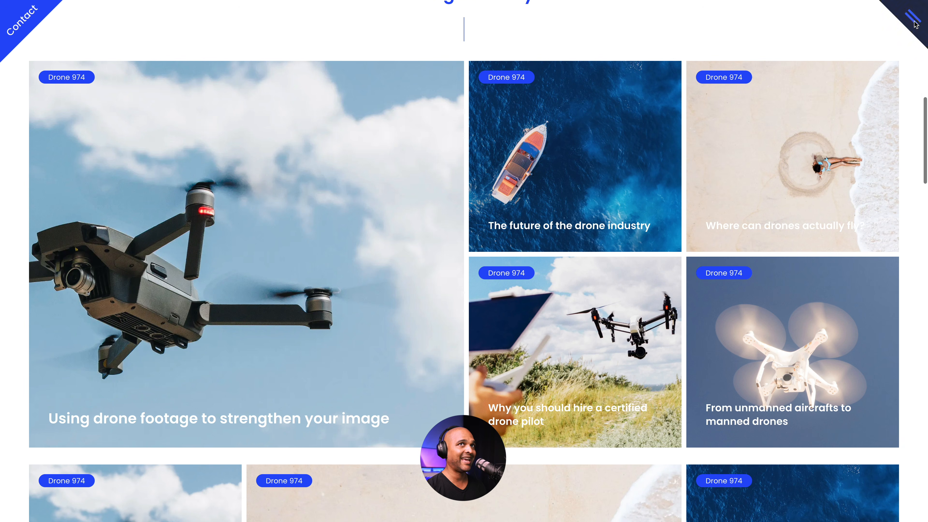
left_click(902, 20)
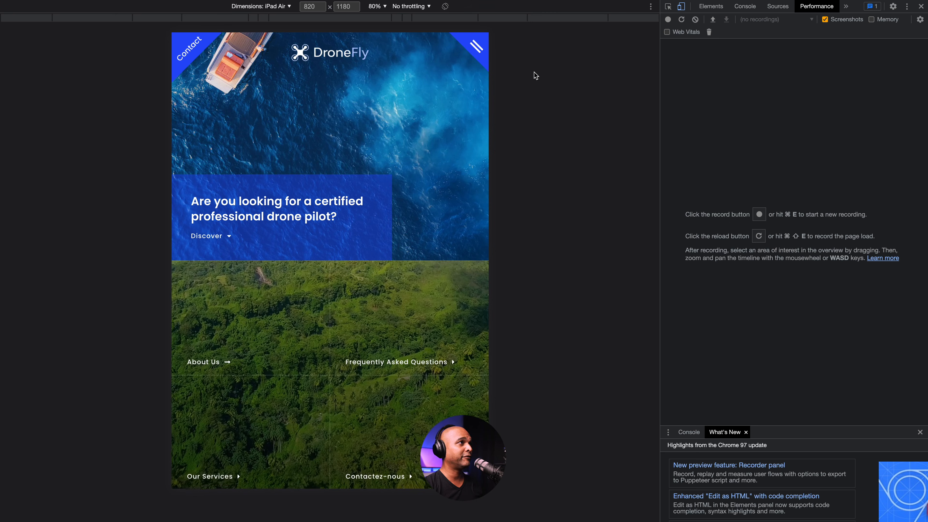
left_click(475, 47)
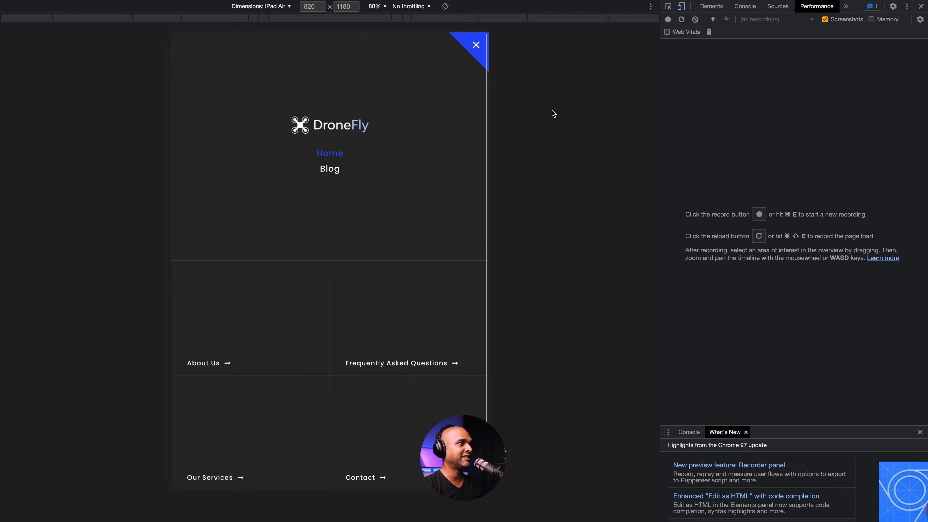